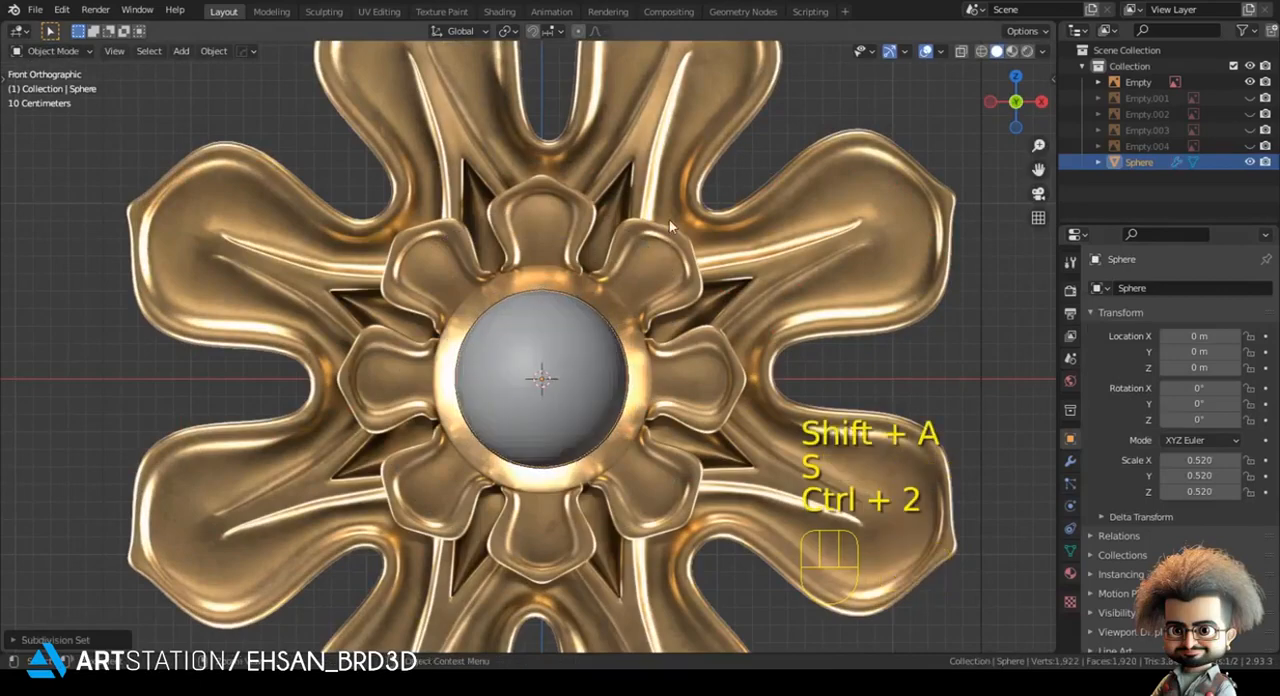
- Scale the sphere up to about 0.669 so it covers the central dome of the reference ornament
click(283, 228)
scroll(530, 347, up, 3)
key(s)
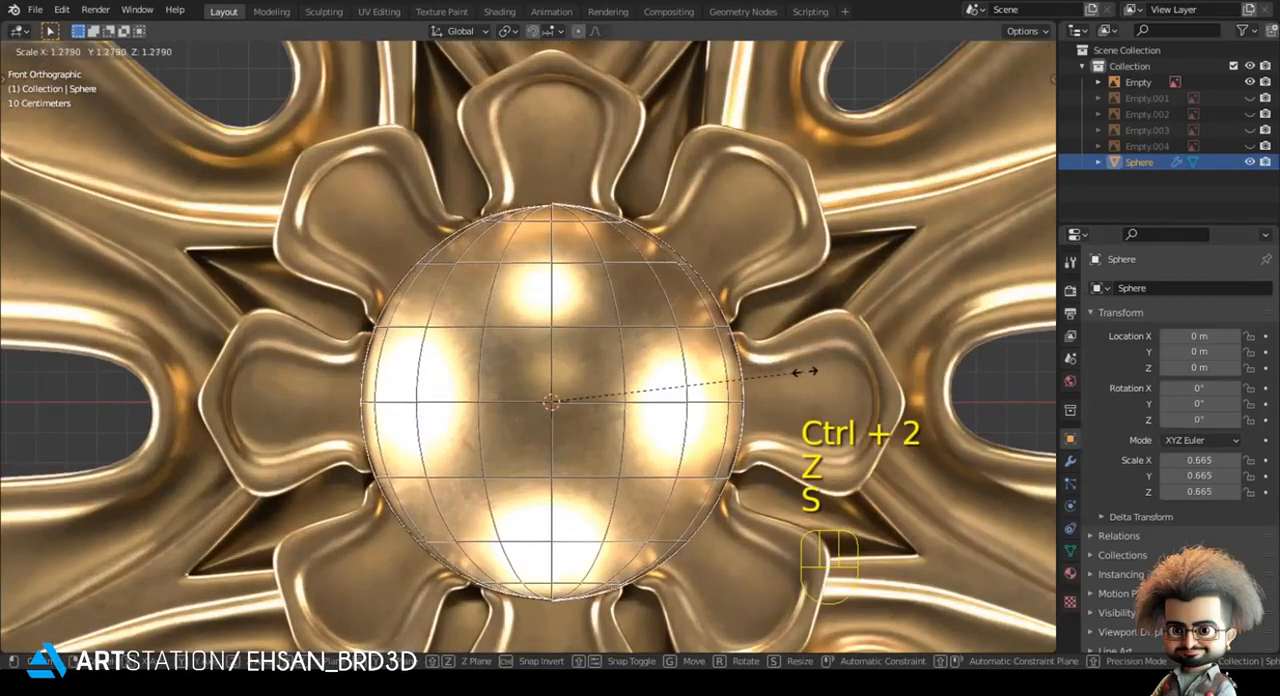
shift+click(803, 371)
key(z)
- Place the 3D cursor on the sphere's topmost vertex and return to the front view in Object Mode
shift+middle_drag(599, 185, 568, 334)
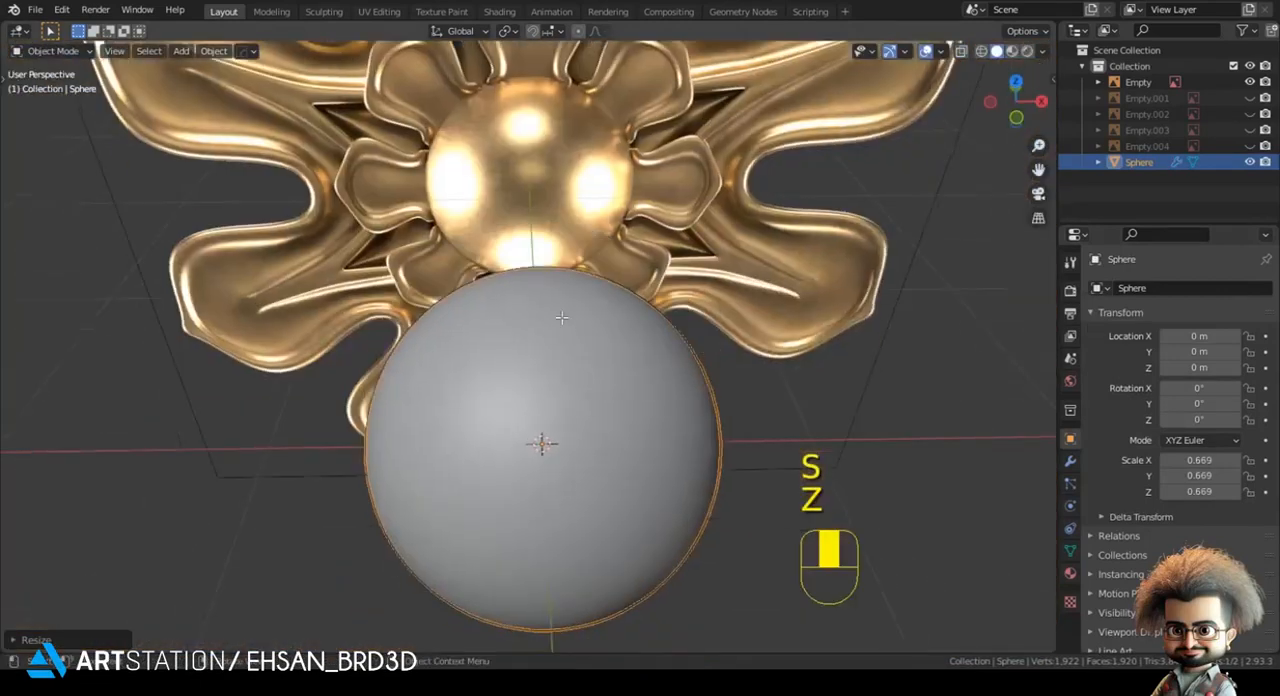
key(Tab)
key(1)
click(543, 289)
key(shift+s)
click(571, 619)
key(Tab)
key(alt+a)
key(KP_1)
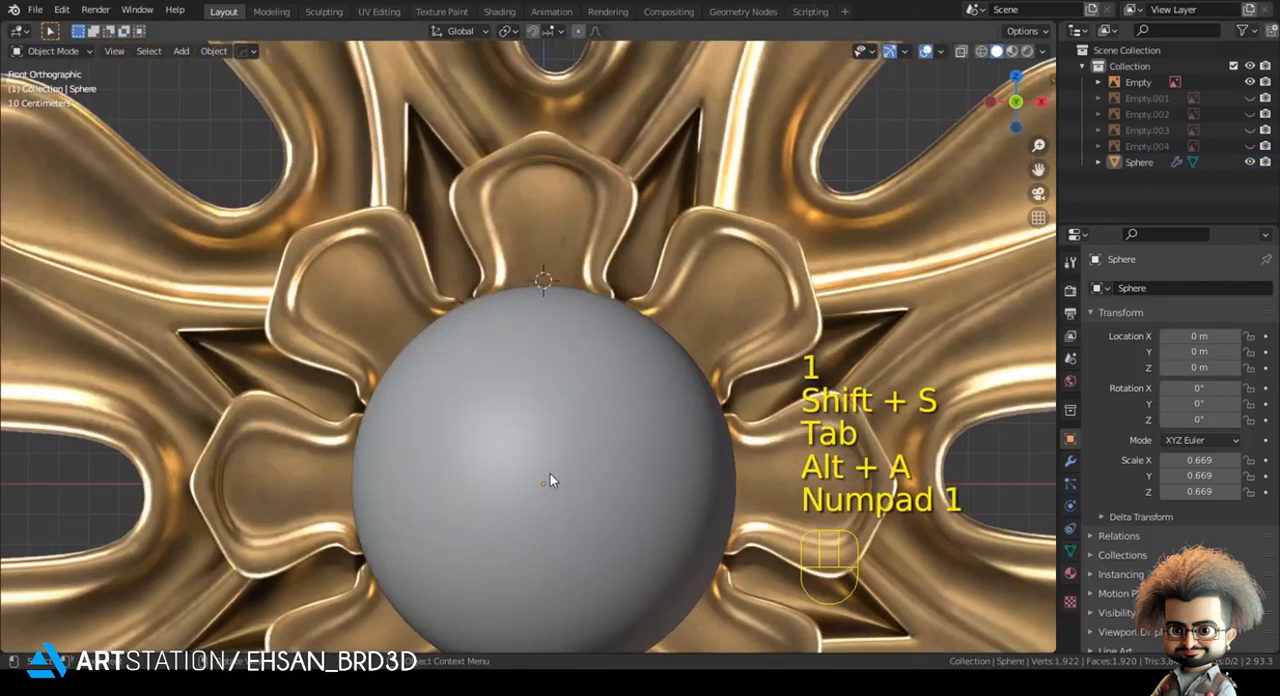
- Add a plane at the 3D cursor, scale it to about 0.149 and rotate it 90° about X
scroll(473, 170, up, 3)
key(shift+a)
click(536, 172)
key(s)
click(770, 306)
key(s)
click(690, 304)
text(rx90)
key(Return)
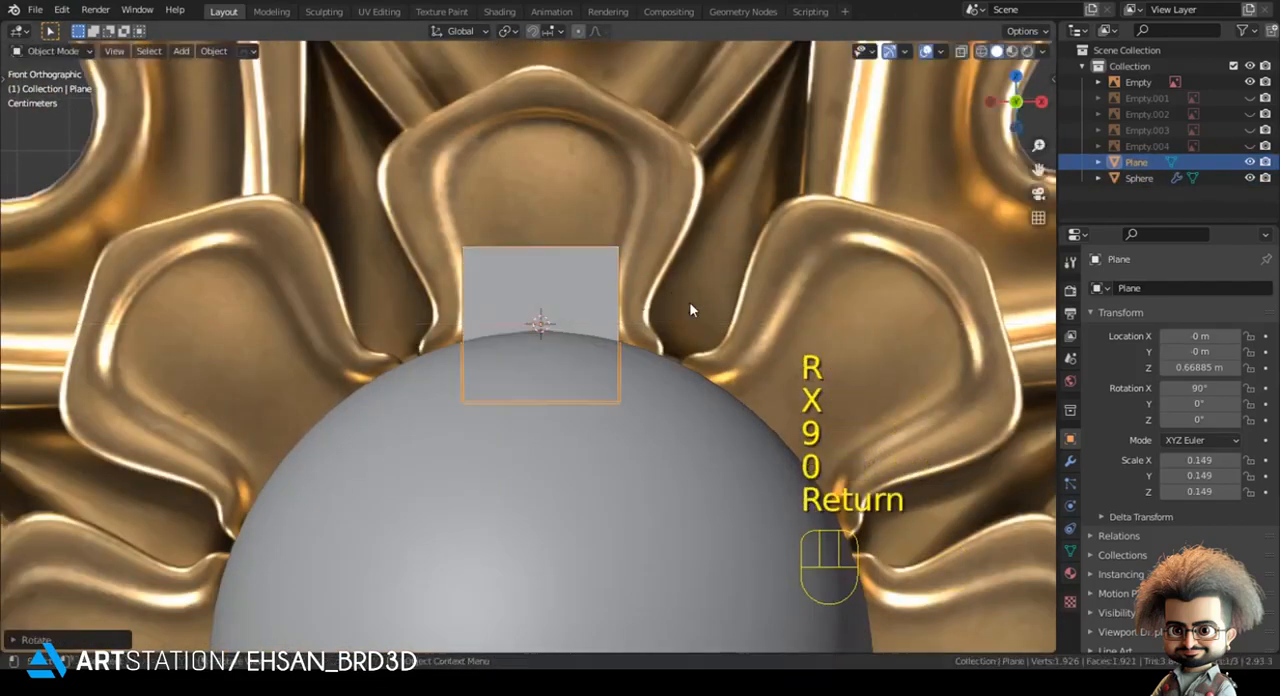
- Cut the plane with a vertical centre loop and delete the vertices of its right half
key(z)
scroll(571, 317, up, 2)
key(Tab)
key(ctrl+r)
drag(549, 277, 697, 591)
key(x)
click(715, 348)
key(Tab)
- Add a Mirror modifier on the X axis to the half plane and enable Clipping
click(1070, 461)
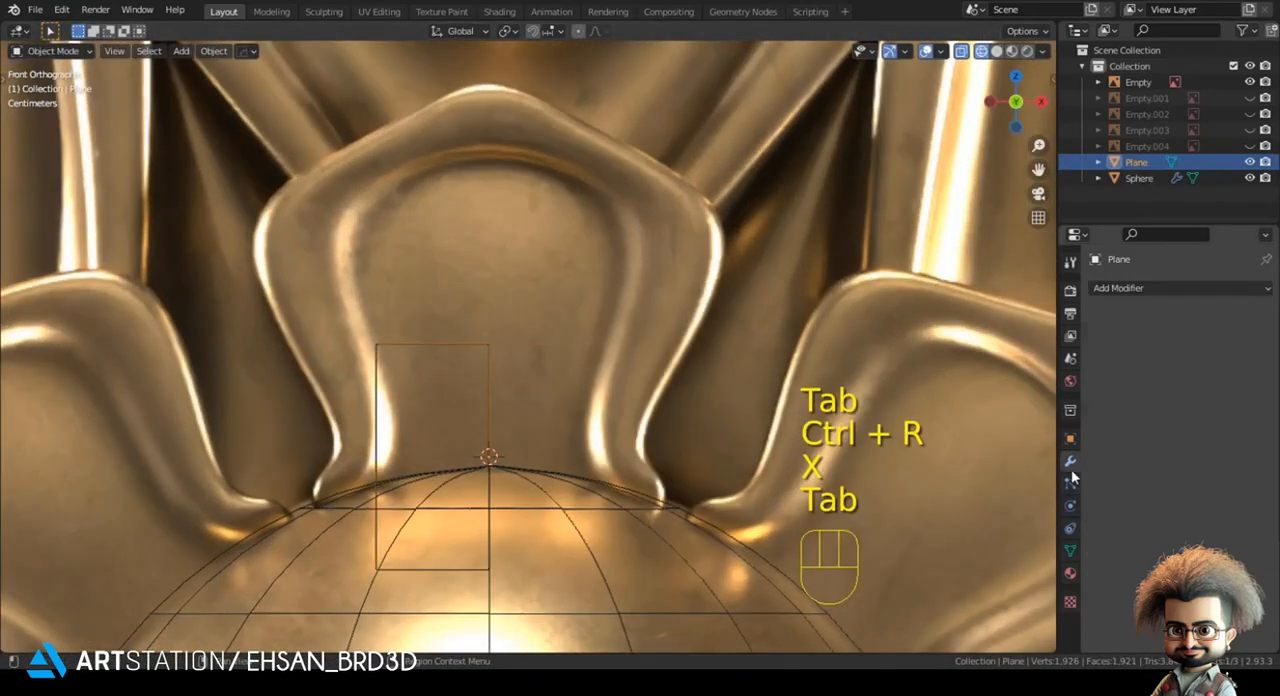
click(1110, 288)
click(948, 473)
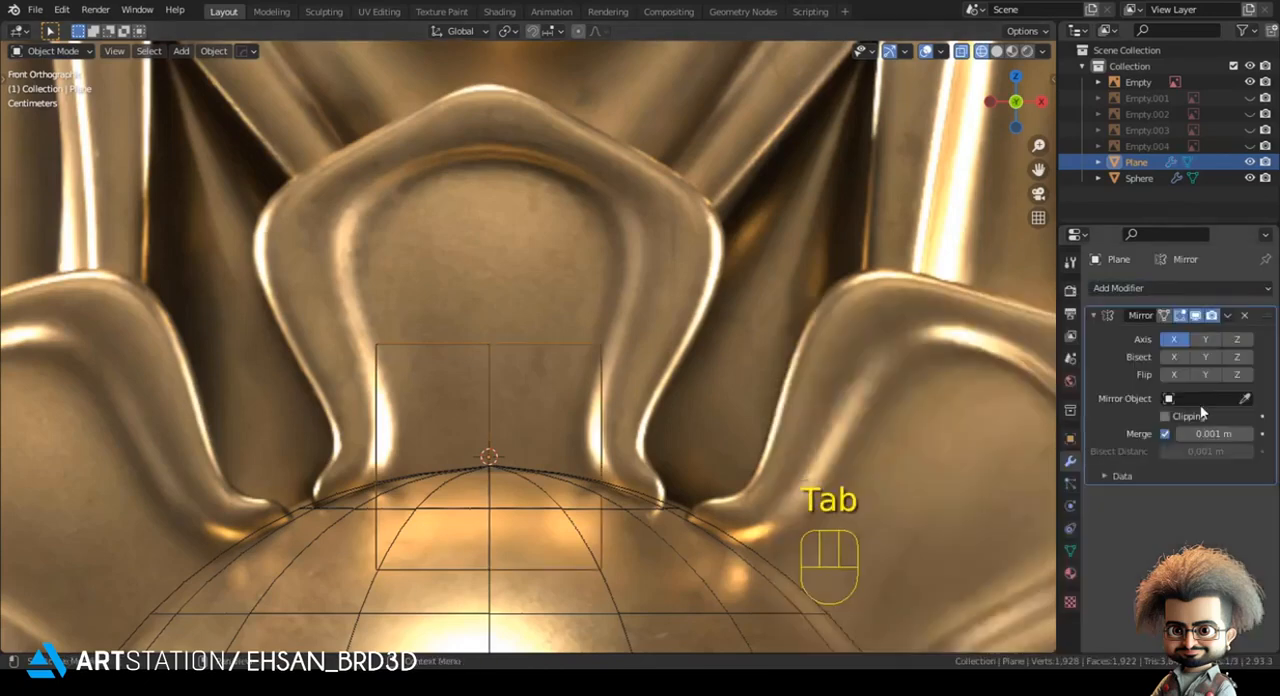
click(1190, 416)
- Fit the plane's lower outer corner to the reference petal's base and lower its top edge to the petal's foot
shift+middle_drag(217, 275, 337, 221)
key(Tab)
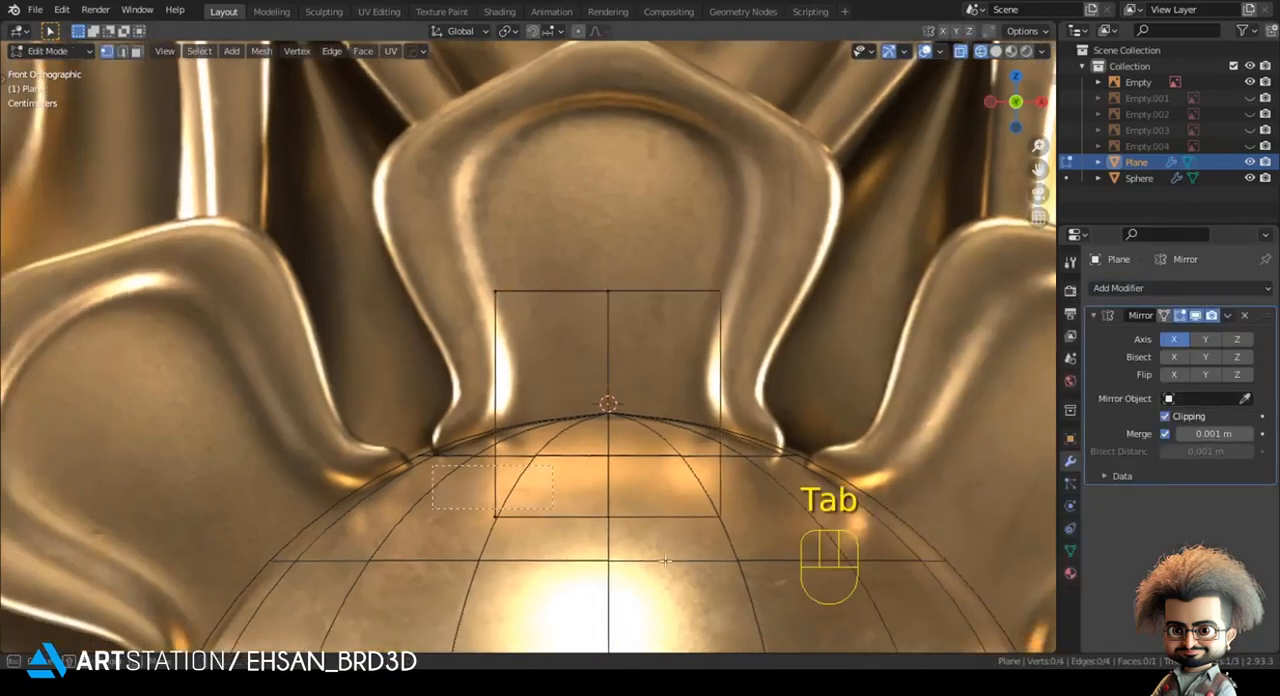
key(g)
click(658, 533)
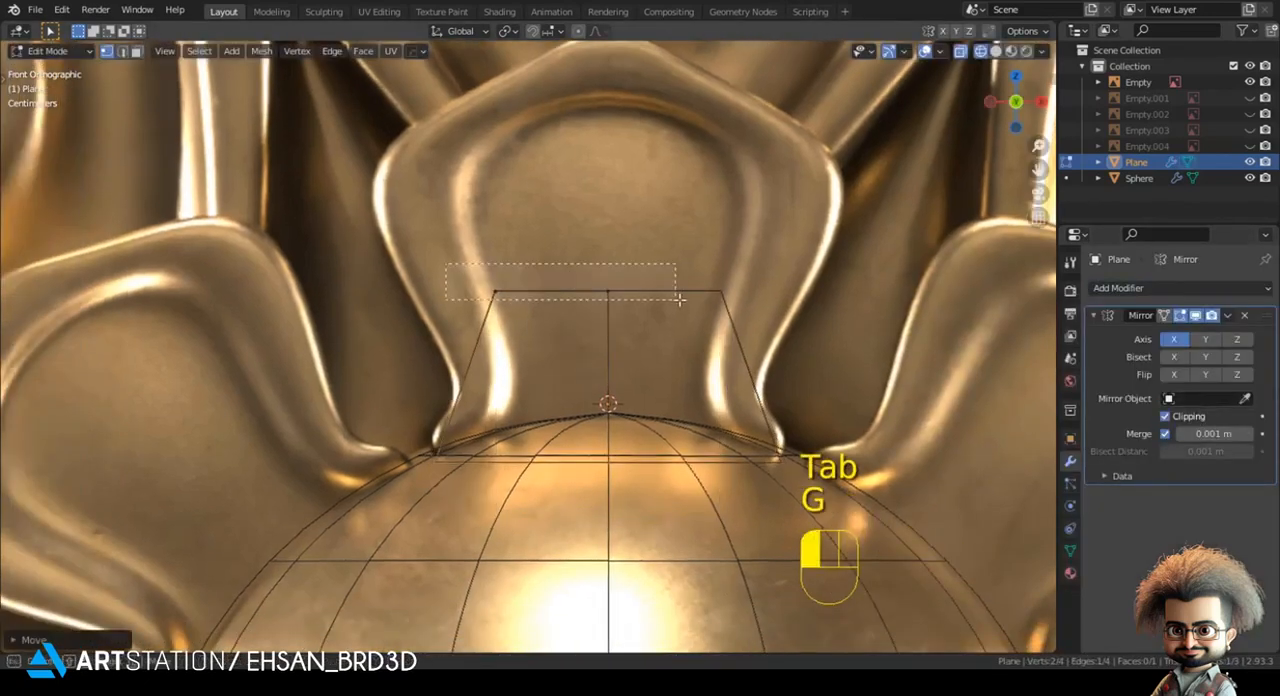
drag(679, 299, 679, 299)
key(g)
click(614, 441)
- Extrude the top edge upward three times along the petal's narrow neck and align the last edge with the outline
key(e)
click(637, 403)
key(e)
click(631, 356)
key(e)
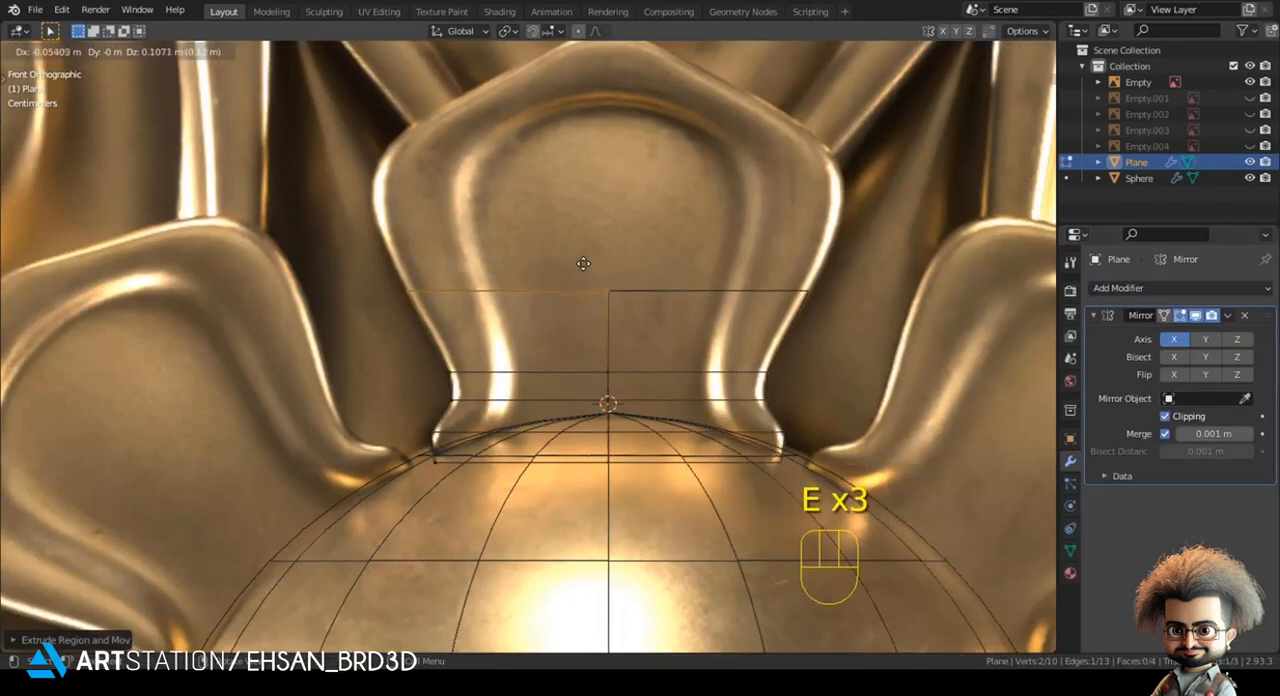
click(583, 264)
shift+middle_drag(571, 309, 567, 423)
key(g)
click(590, 345)
- Extrude four more rows upward, following the petal's widest part and its narrowing shoulders
key(e)
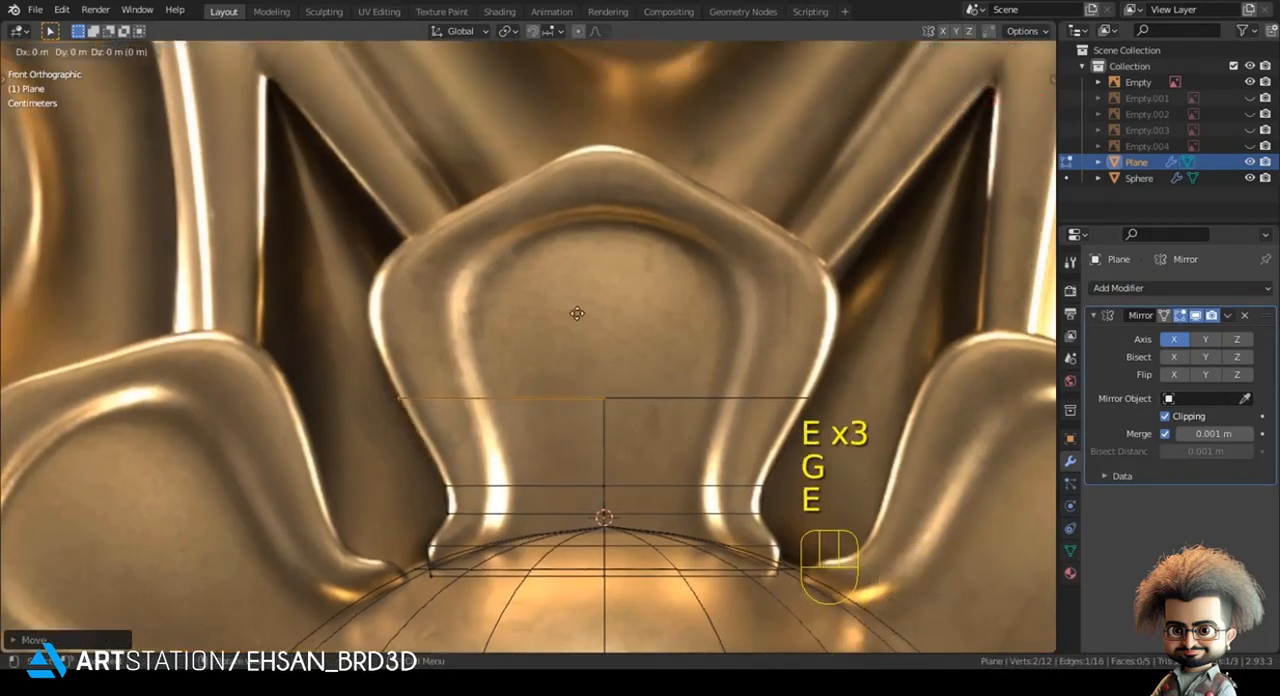
click(560, 269)
key(e)
click(545, 220)
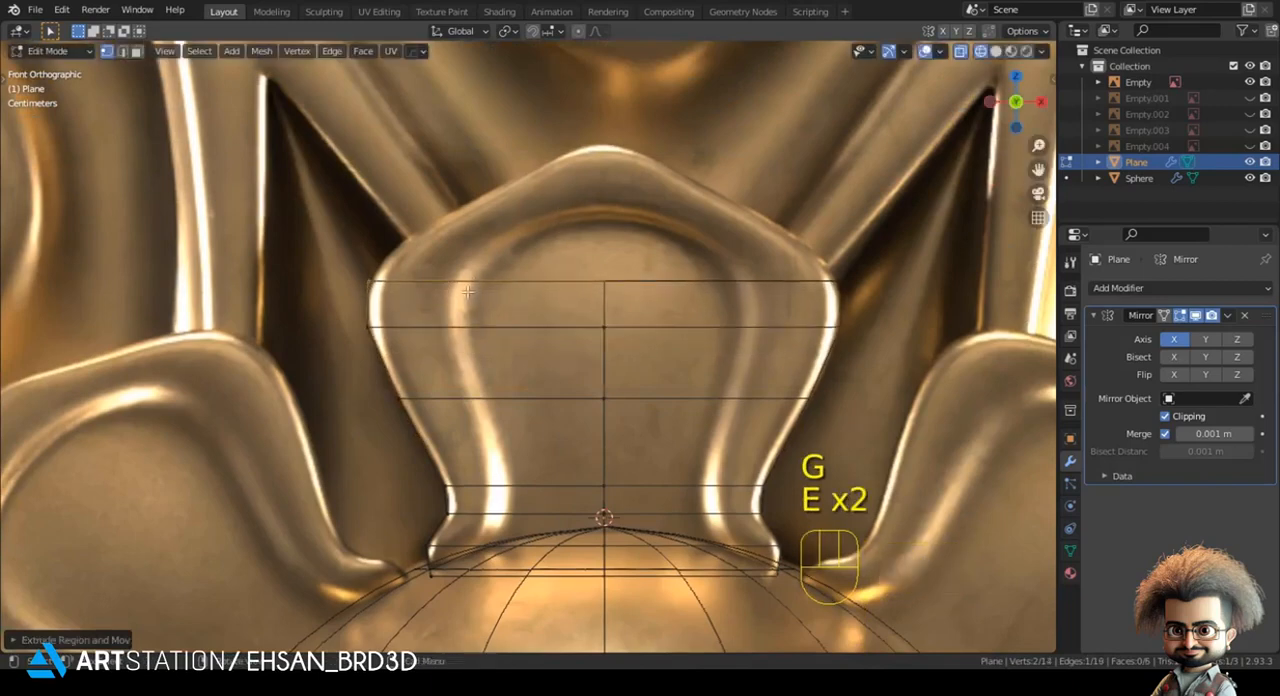
shift+middle_drag(483, 296, 478, 366)
key(e)
click(545, 332)
key(e)
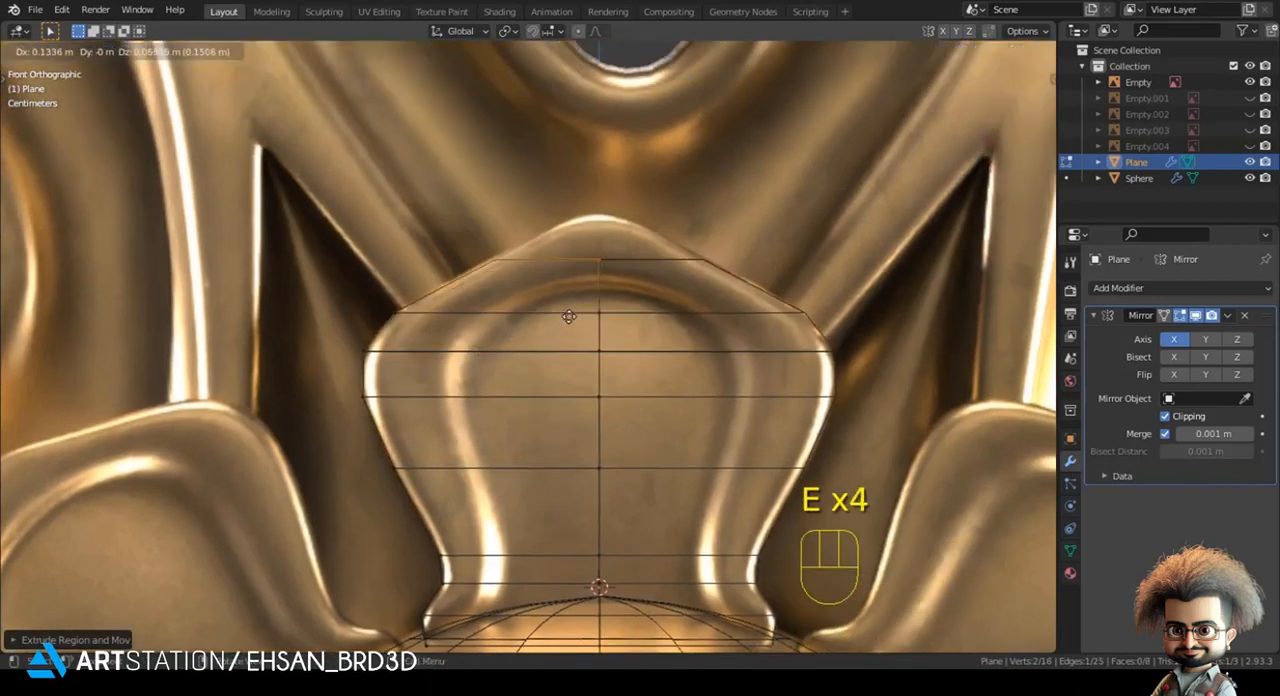
click(568, 316)
- Extrude a last row near the petal's tip and move its centre vertex up to the peak
shift+middle_drag(568, 316, 486, 422)
scroll(558, 377, up, 2)
key(e)
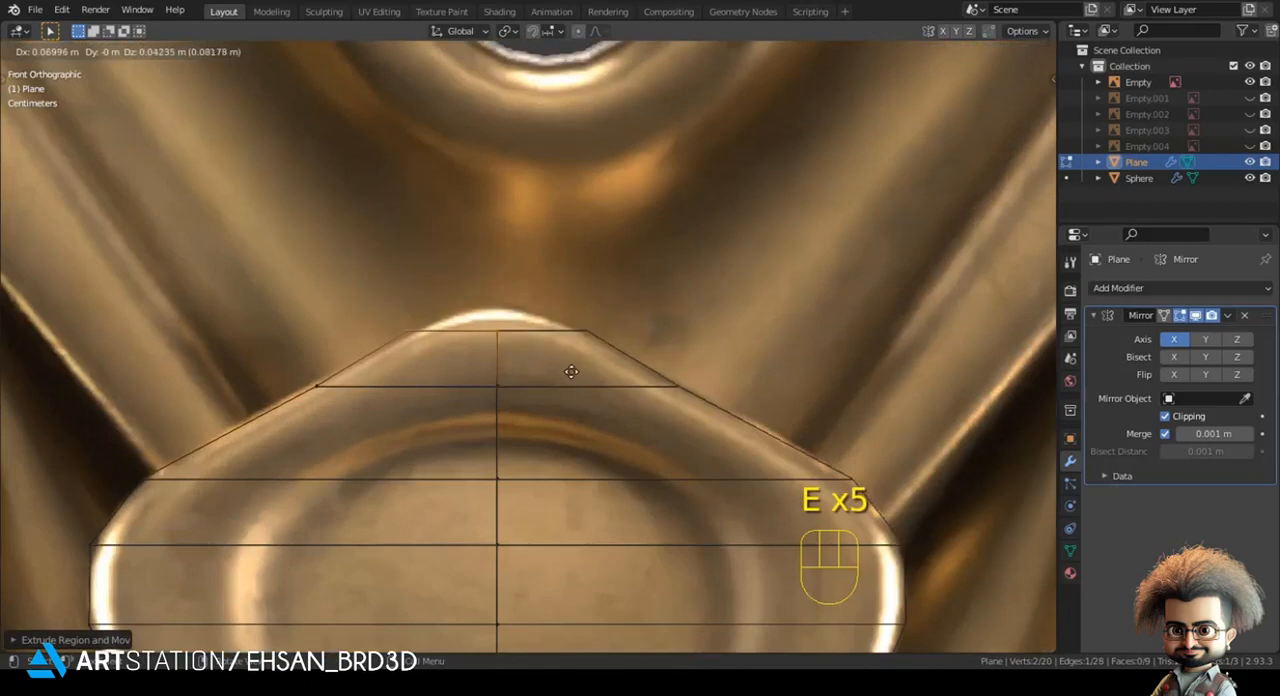
click(571, 372)
key(g)
click(497, 284)
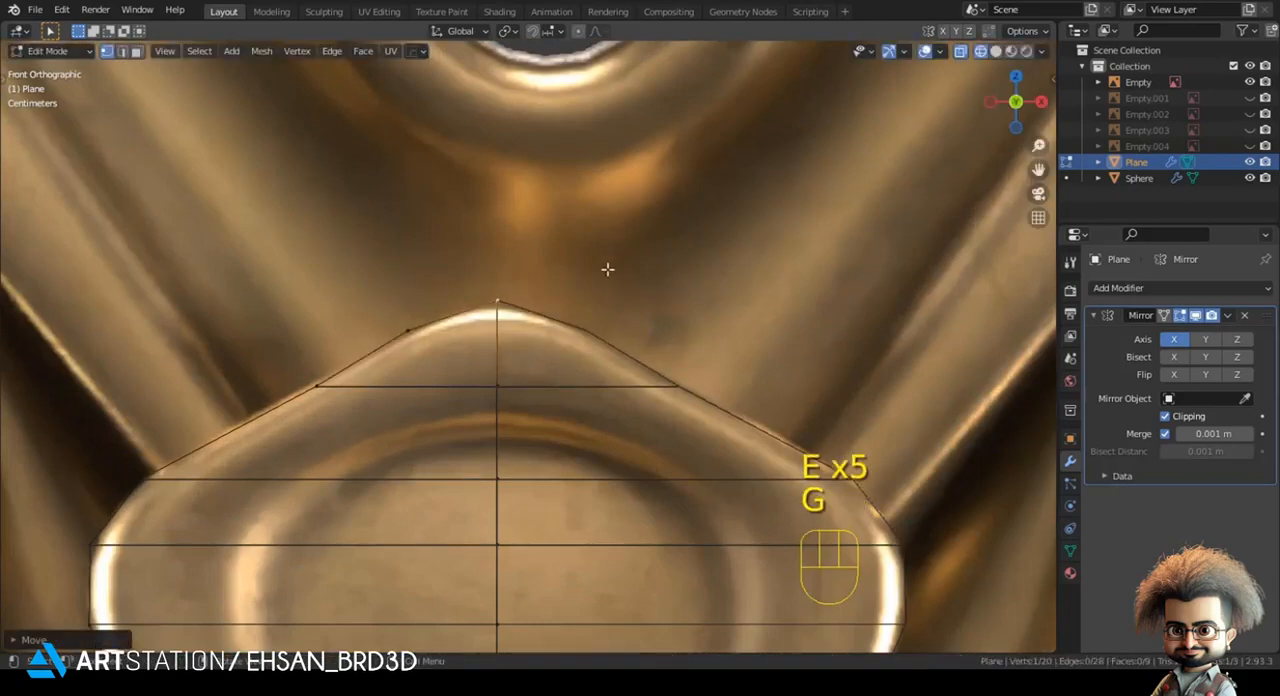
click(615, 251)
- Knife-cut an inner contour along the reference petal's raised rim, from its base up to the centre line, and connect it to the outer edge
scroll(600, 262, down, 4)
shift+middle_drag(537, 314, 614, 50)
scroll(425, 459, up, 3)
key(k)
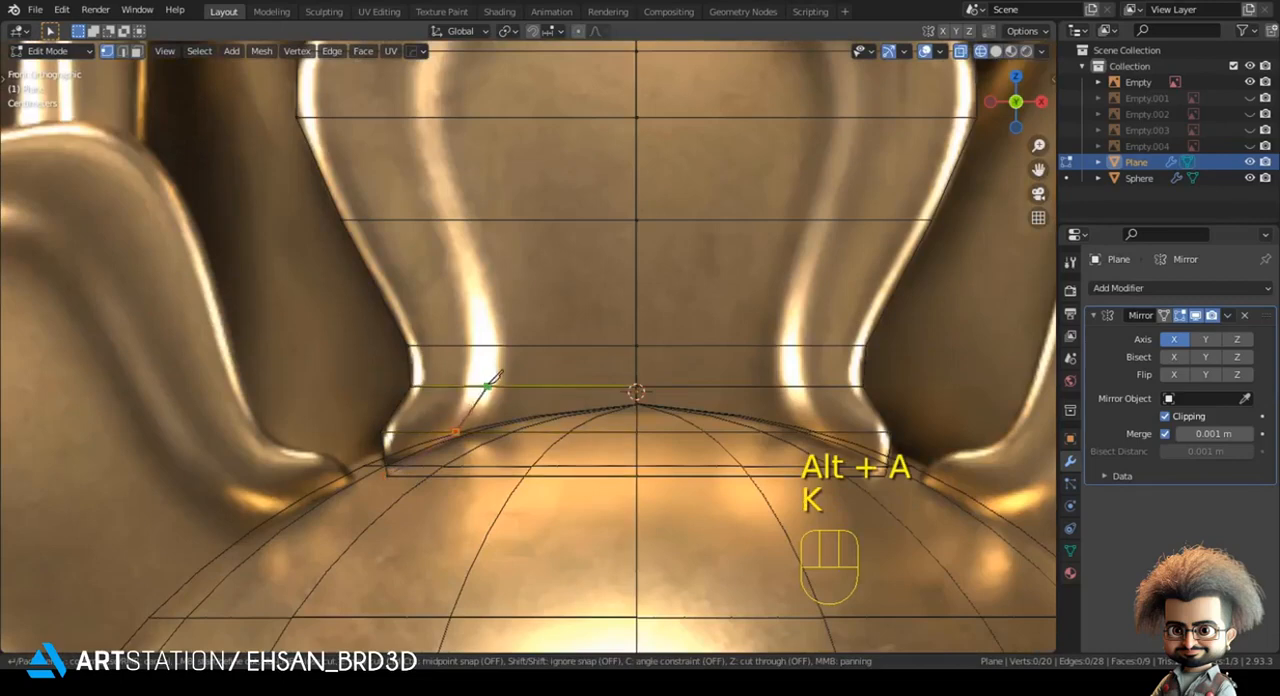
click(496, 341)
shift+middle_drag(467, 208, 437, 410)
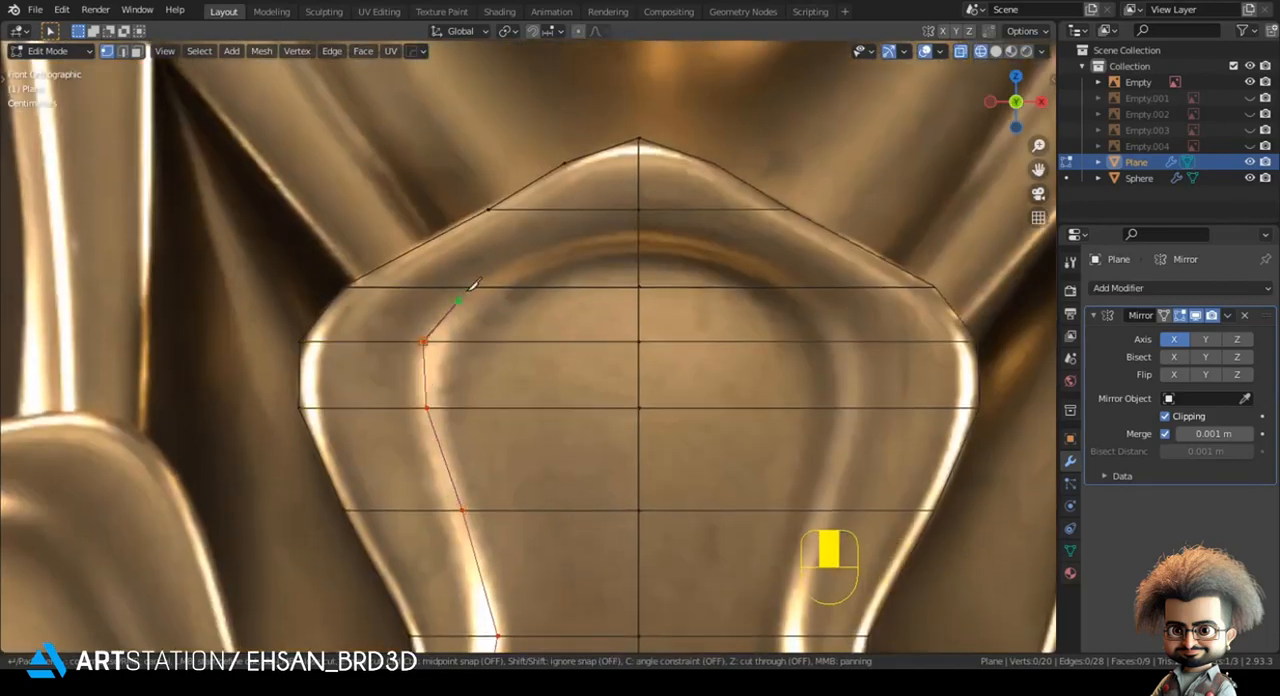
key(Return)
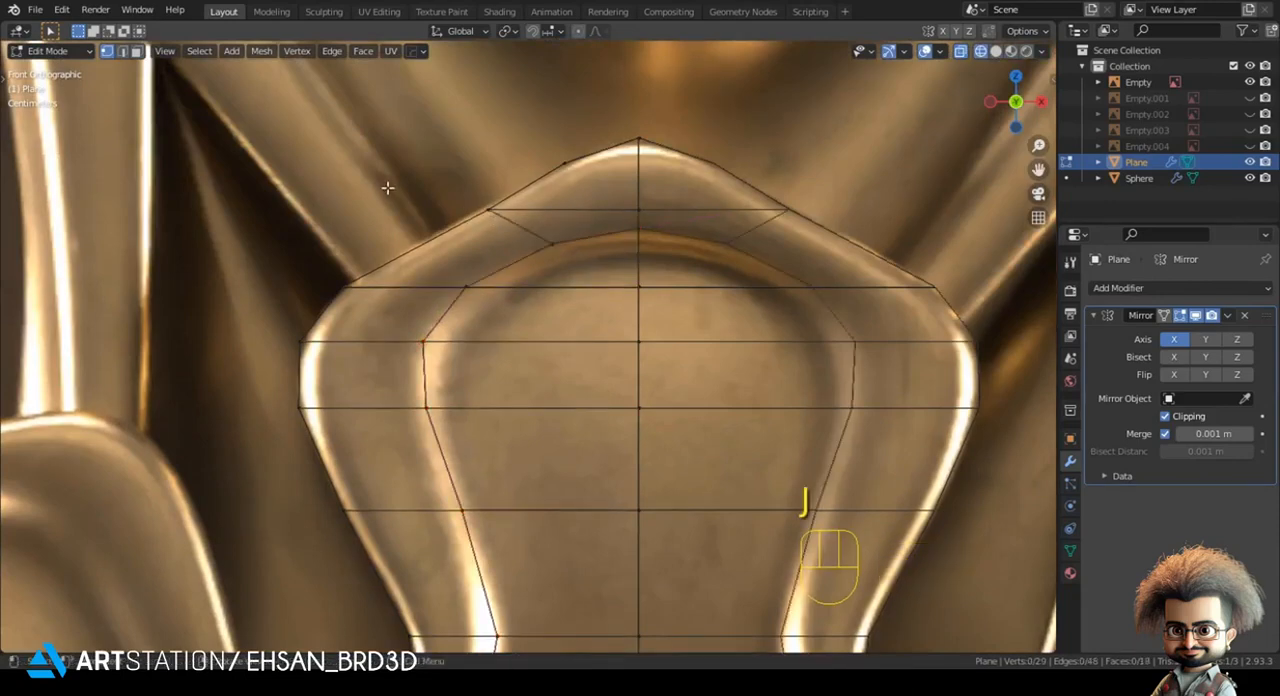
scroll(485, 320, down, 4)
key(alt+a)
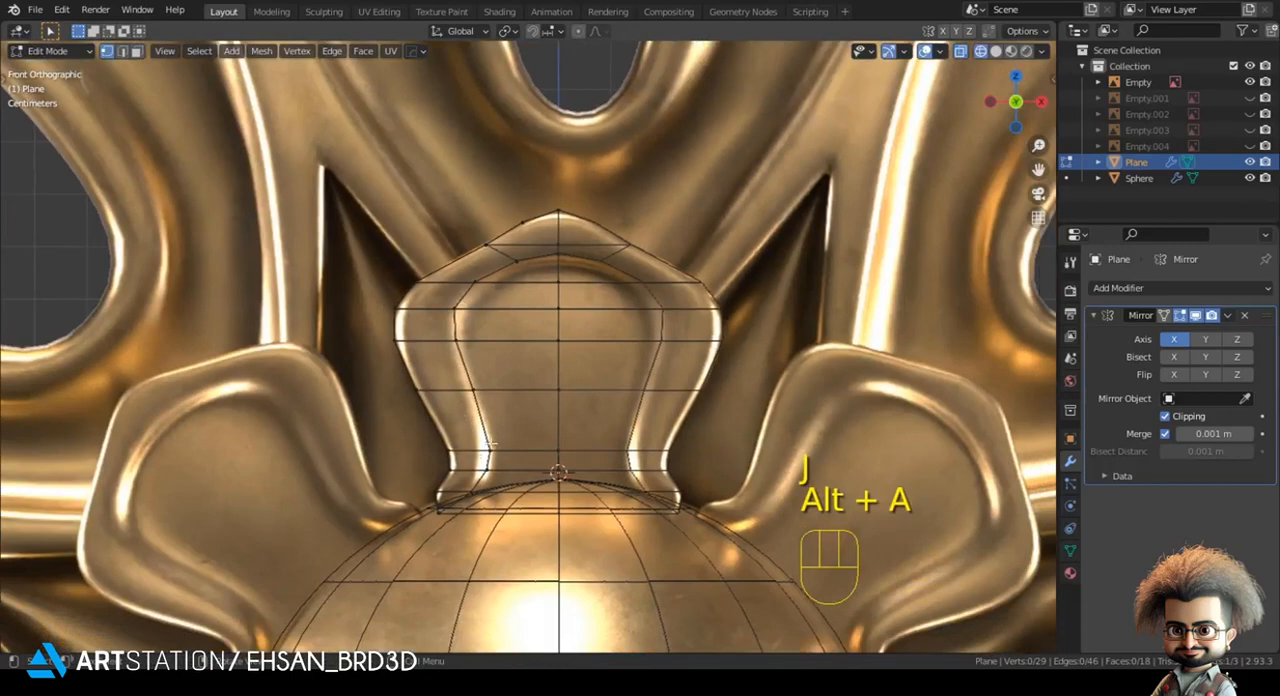
- Add a level 2 Subdivision modifier to the petal and shade it smooth
scroll(474, 457, up, 4)
key(z)
drag(532, 230, 532, 233)
shift+middle_drag(524, 274, 533, 310)
key(Tab)
key(ctrl+2)
right_click(622, 194)
click(622, 195)
- Select the faces of the petal's outer rim, isolate the petal in local view and extrude the rim outward
key(Tab)
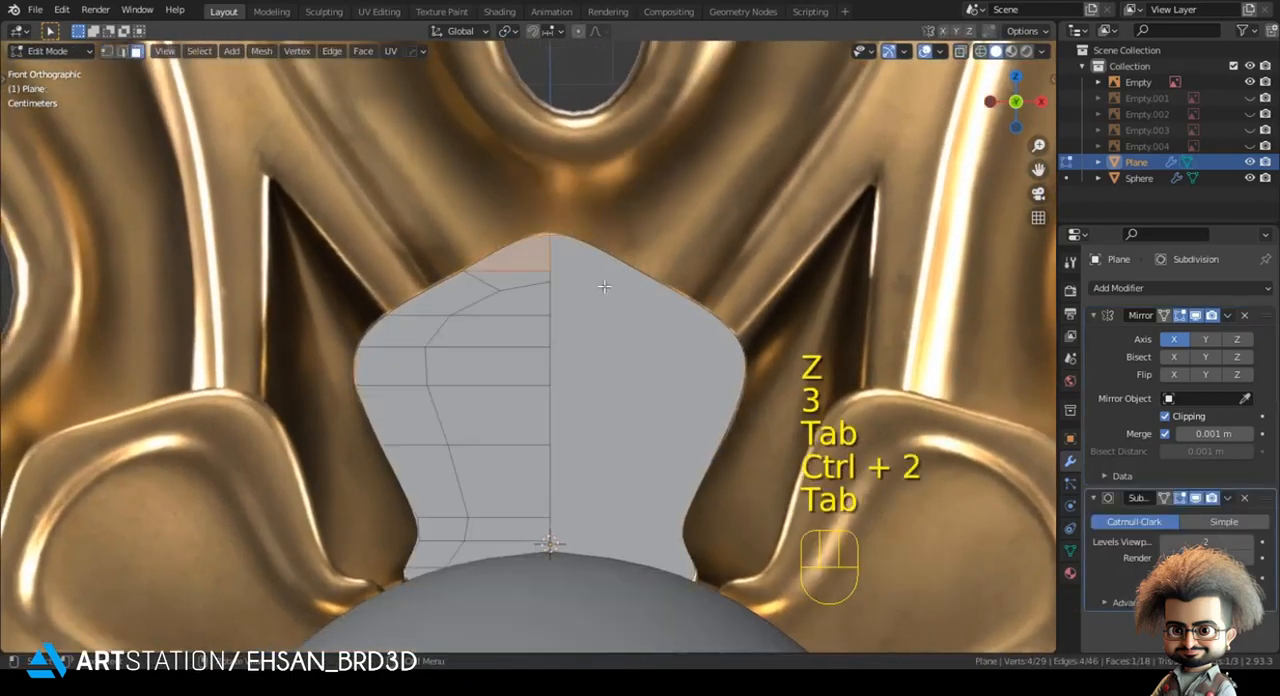
key(z)
key(c)
drag(481, 296, 407, 316)
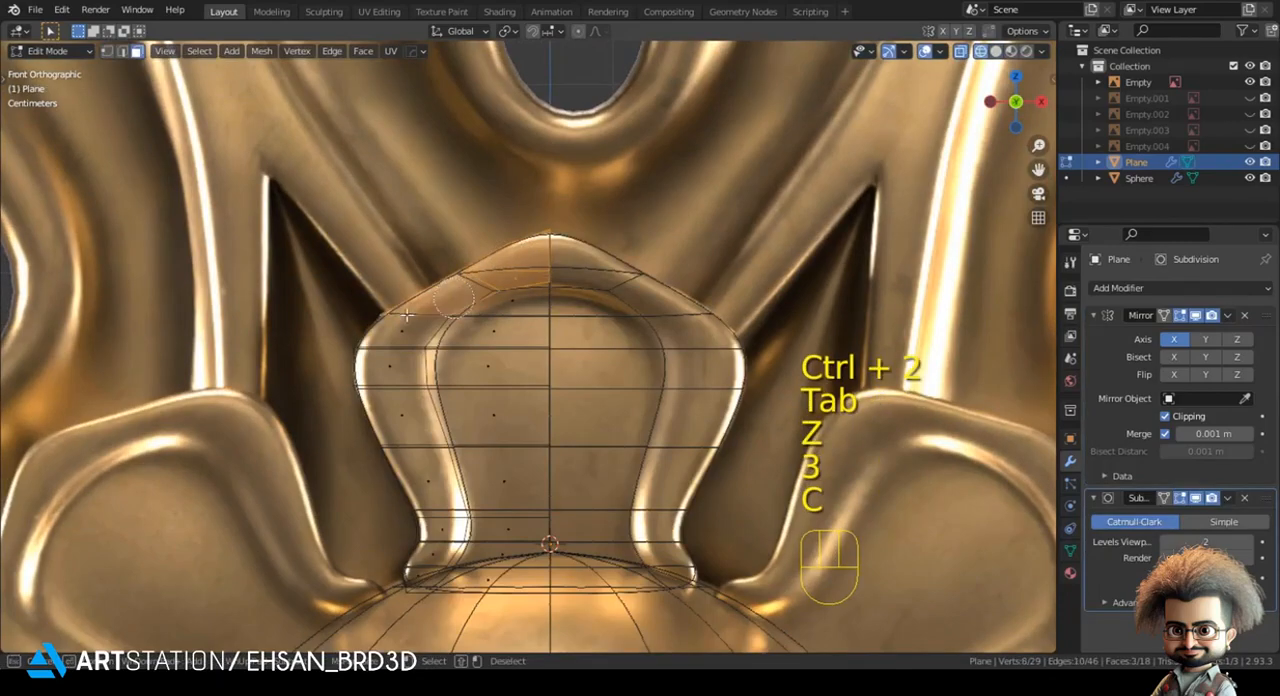
right_click(413, 588)
key(z)
click(600, 506)
scroll(500, 420, down, 5)
middle_drag(412, 352, 554, 466)
key(KP_Divide)
key(e)
click(547, 293)
- Select the strip of side faces along the extruded rim's outer edge and delete the faces
click(527, 241)
middle_drag(527, 241, 572, 170)
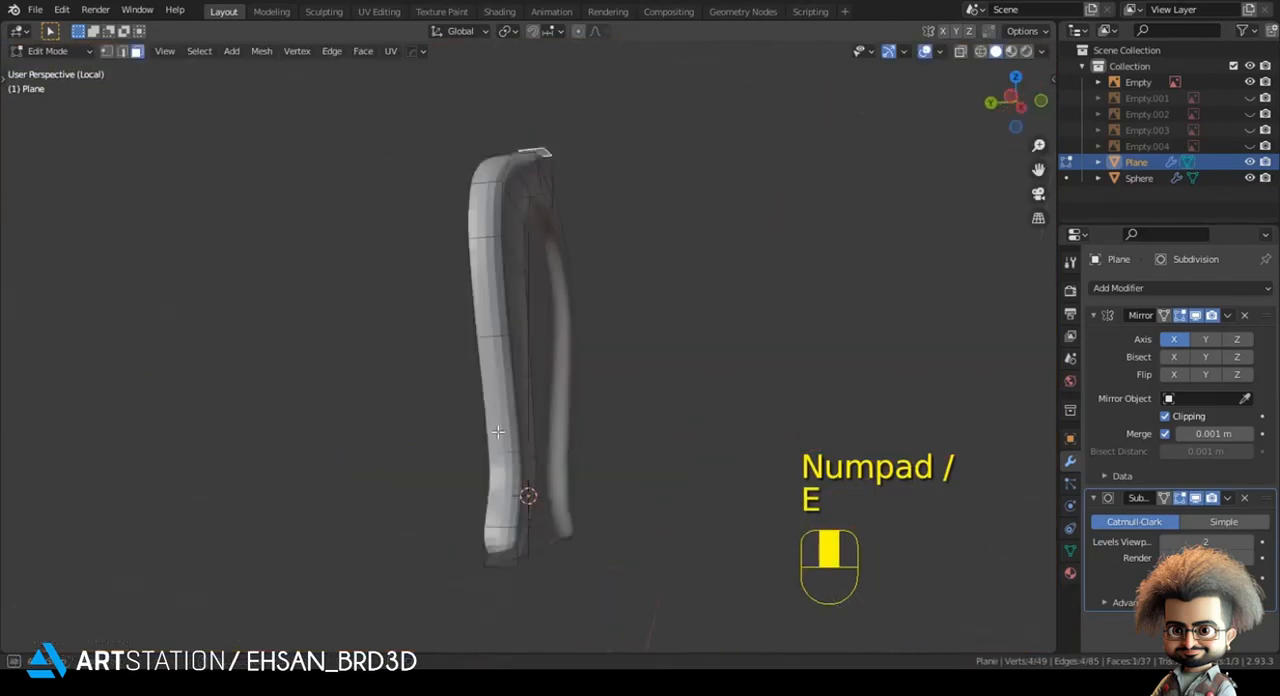
ctrl+click(499, 538)
middle_drag(499, 538, 387, 480)
key(x)
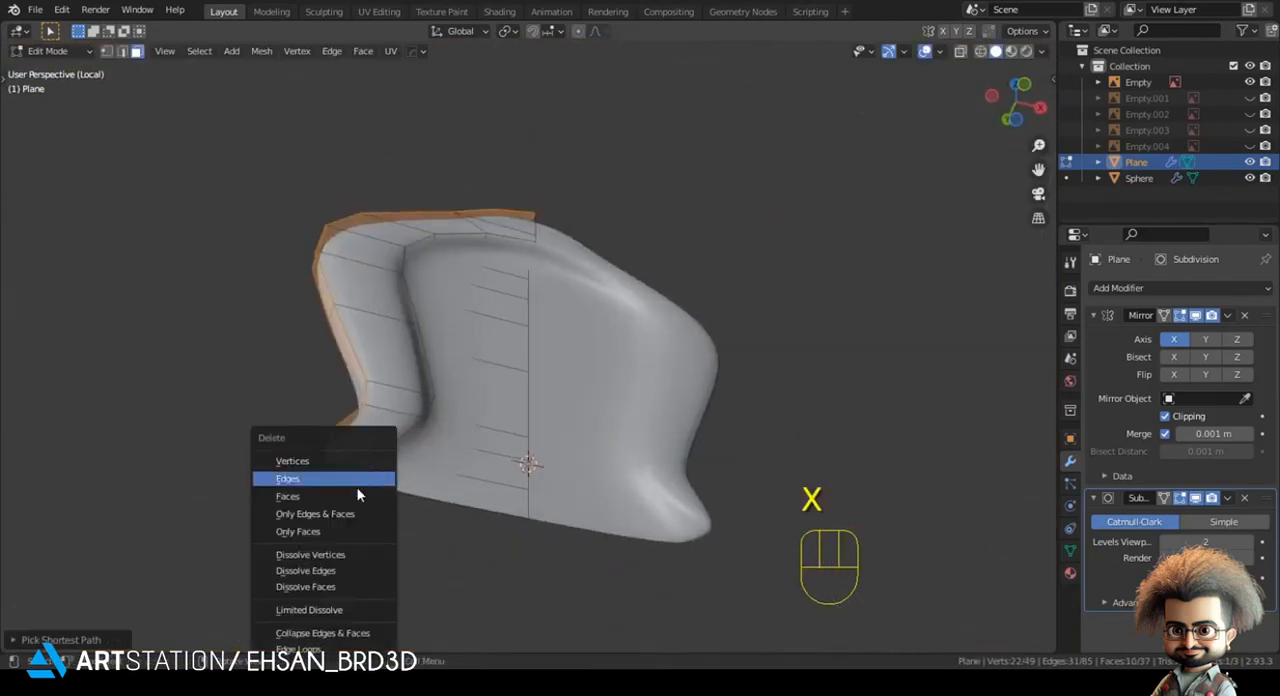
click(351, 498)
- Slide the outer vertex at the petal's base along its edge and shade the petal smooth in Object Mode
key(1)
click(337, 476)
key(g)
key(g)
click(368, 498)
key(Tab)
middle_drag(370, 493, 428, 522)
right_click(645, 192)
click(645, 191)
middle_drag(578, 250, 559, 299)
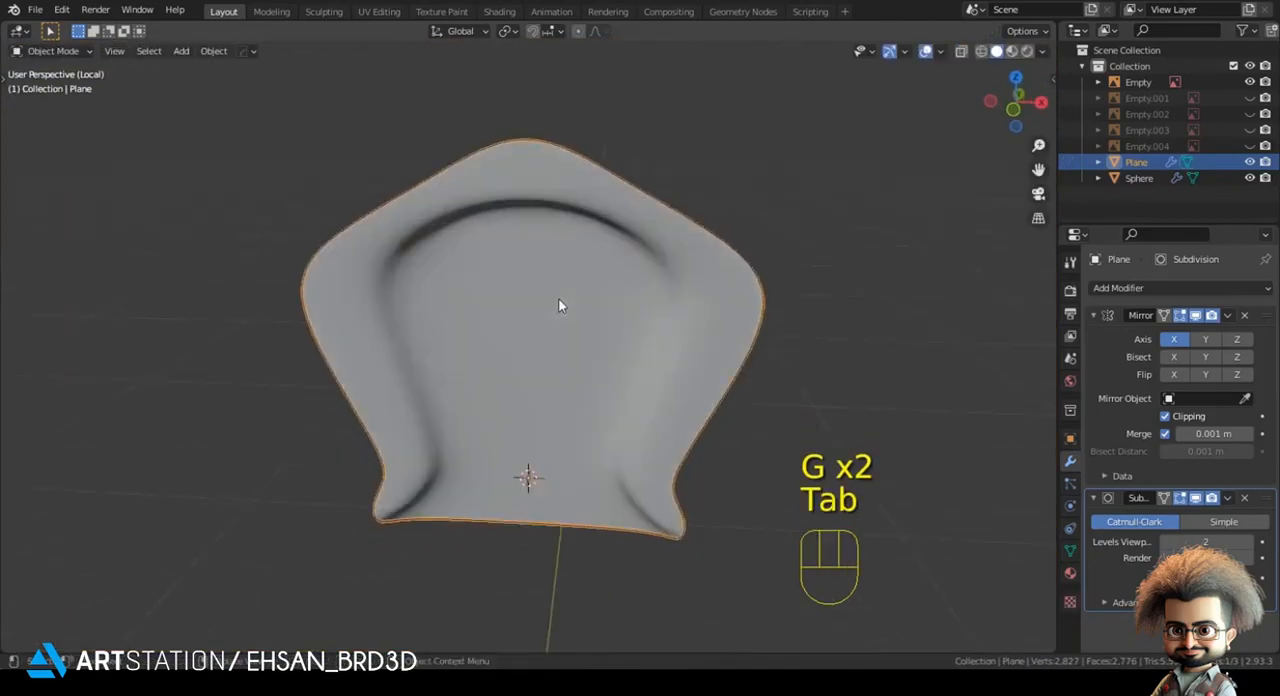
- Leave local view, reopen the petal for mesh editing and disable the Subdivision modifier's display in Edit Mode
key(KP_Divide)
key(KP_1)
key(alt+a)
key(z)
key(z)
shift+middle_drag(540, 380, 501, 311)
key(Tab)
middle_drag(501, 311, 455, 432)
scroll(501, 342, up, 2)
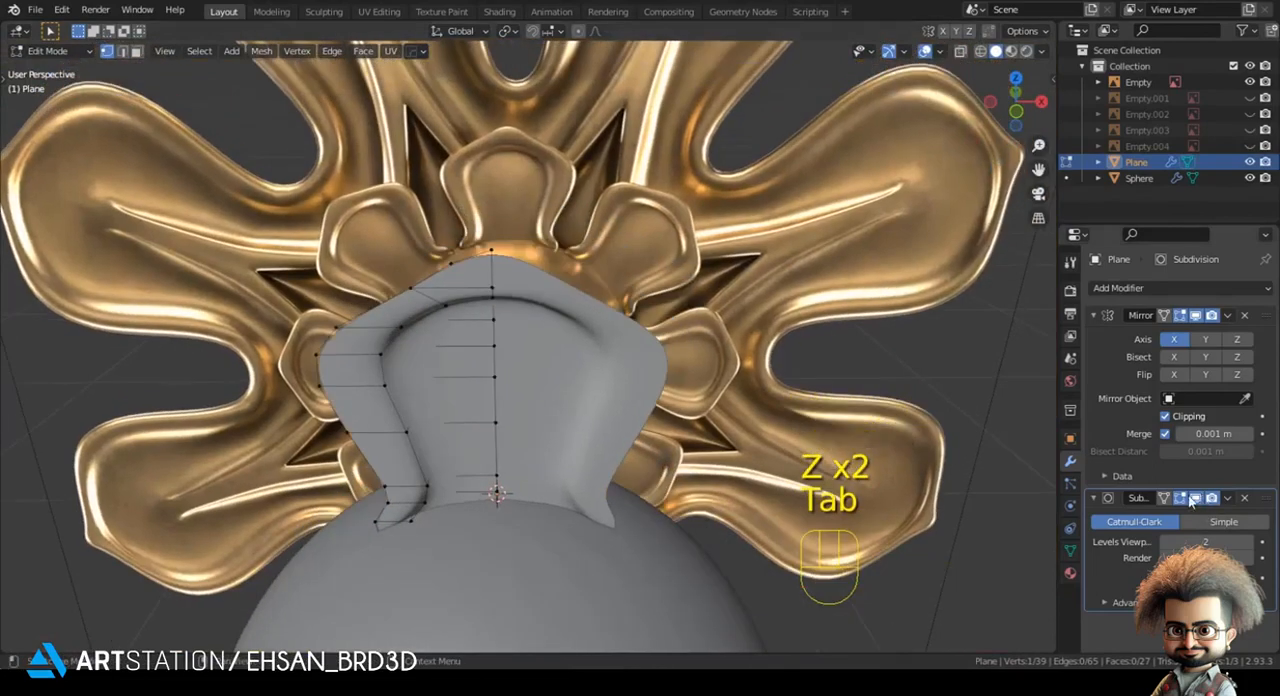
click(1191, 499)
- Select the column of inner vertices along the petal's centre line and move it along Y
middle_drag(540, 489, 595, 447)
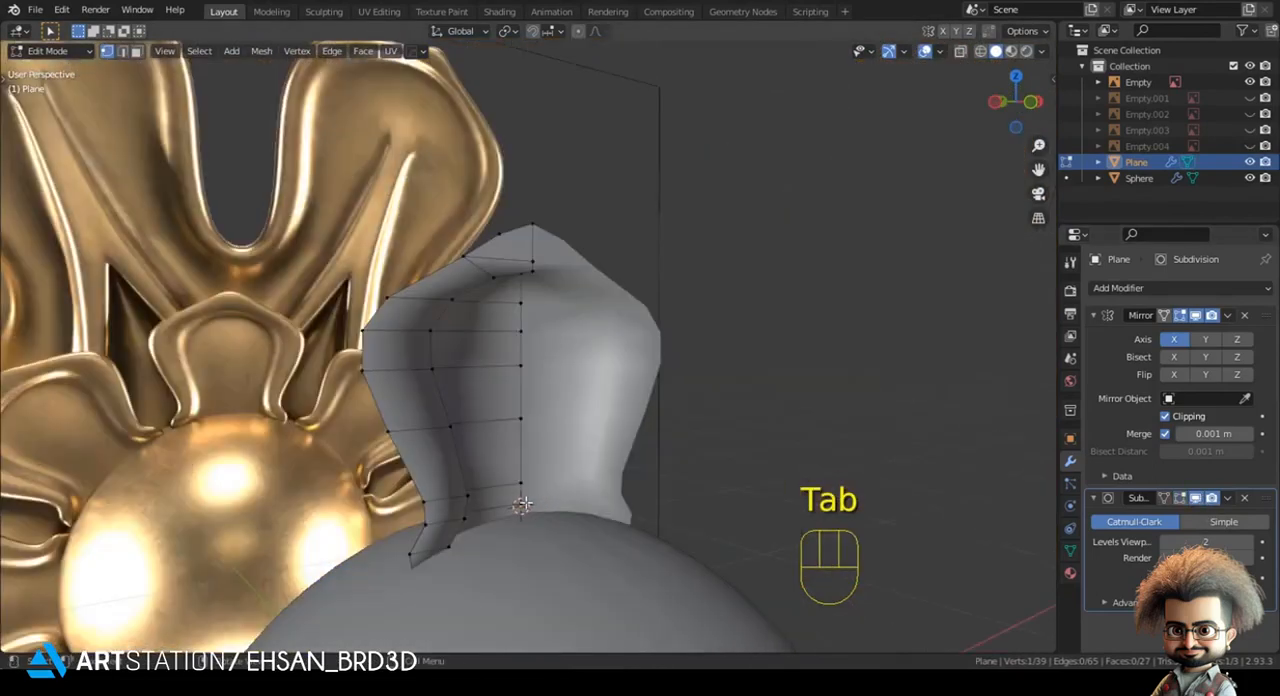
ctrl+click(522, 304)
middle_drag(528, 316, 585, 365)
key(g)
key(y)
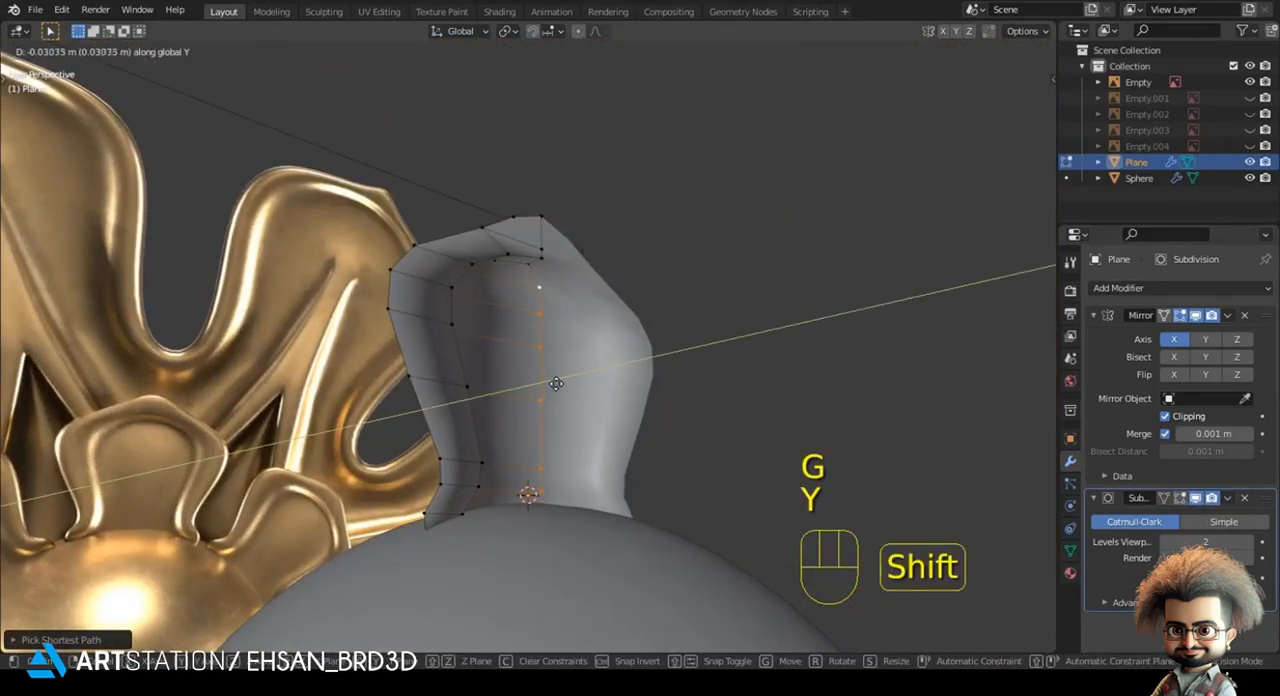
click(543, 402)
- Adjust individual centre-line vertices along Y to curve the petal's inner surface
ctrl+click(540, 422)
key(g)
key(y)
click(503, 441)
middle_drag(503, 438, 574, 386)
click(574, 386)
key(g)
key(y)
click(572, 358)
key(g)
key(y)
click(563, 309)
key(g)
key(y)
click(560, 305)
- Shift the centre-line vertex near the petal's base along Y and return to the front view in Object Mode
middle_drag(583, 480, 571, 481)
click(571, 481)
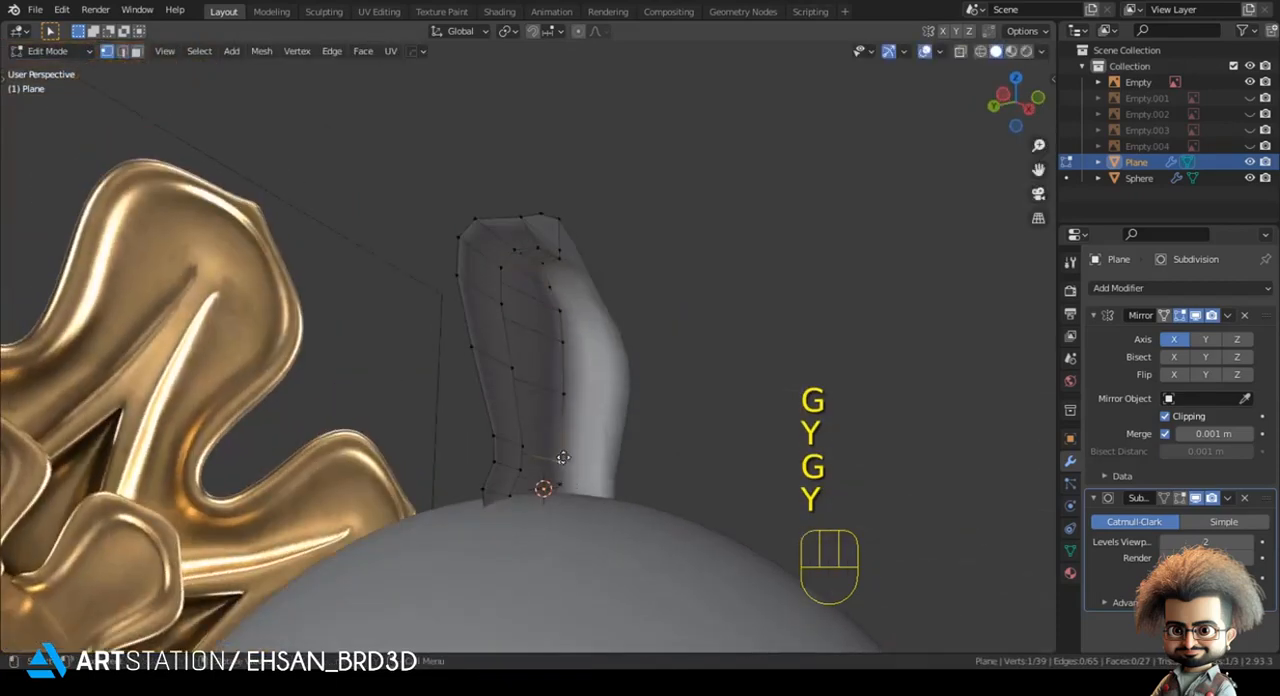
key(g)
key(y)
key(g)
key(y)
click(492, 506)
key(Tab)
middle_drag(492, 506, 492, 332)
key(alt+a)
scroll(446, 508, down, 3)
key(KP_1)
scroll(446, 508, down, 3)
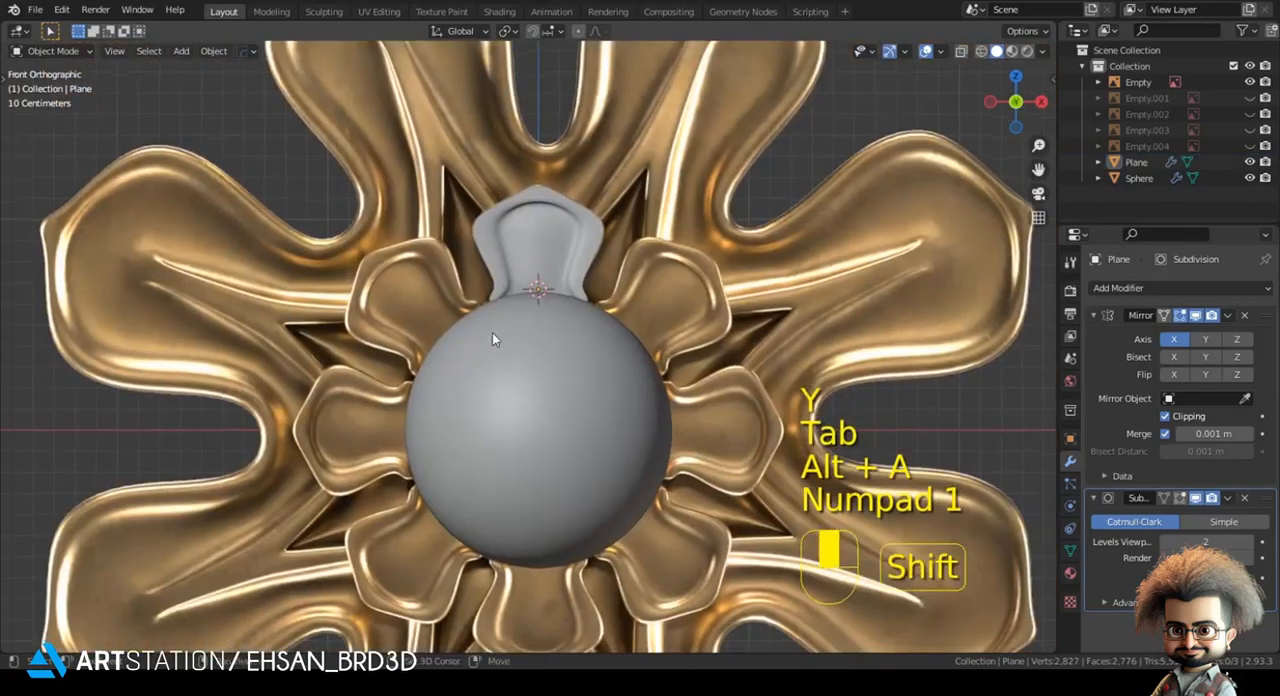
- Snap the 3D cursor to the sphere's centre and set the transform pivot point to 3D Cursor
click(492, 334)
key(shift+s)
click(526, 330)
key(alt+a)
click(506, 31)
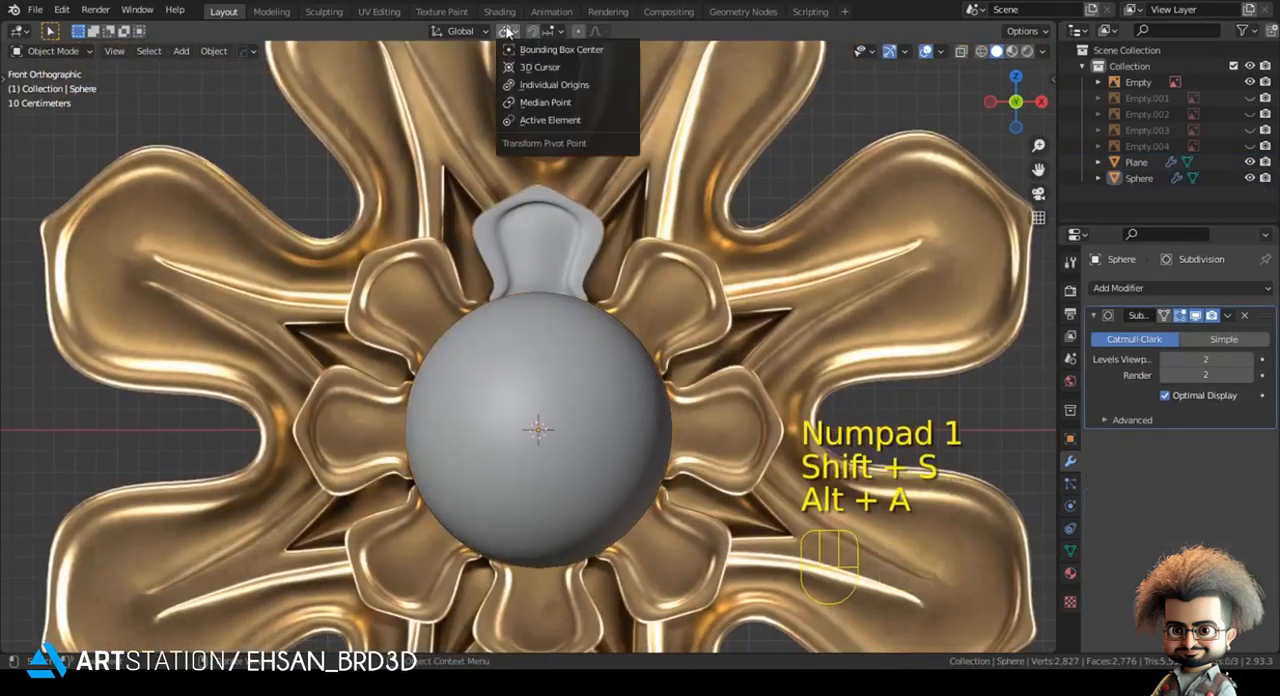
click(520, 69)
- Duplicate the top petal, try rotating the copy 45 degrees about the sphere's centre, and set the pivot point to 3D Cursor
click(541, 246)
shift+middle_drag(553, 234, 523, 240)
shift+middle_drag(667, 250, 675, 247)
scroll(674, 252, down, 2)
key(shift+d)
key(r)
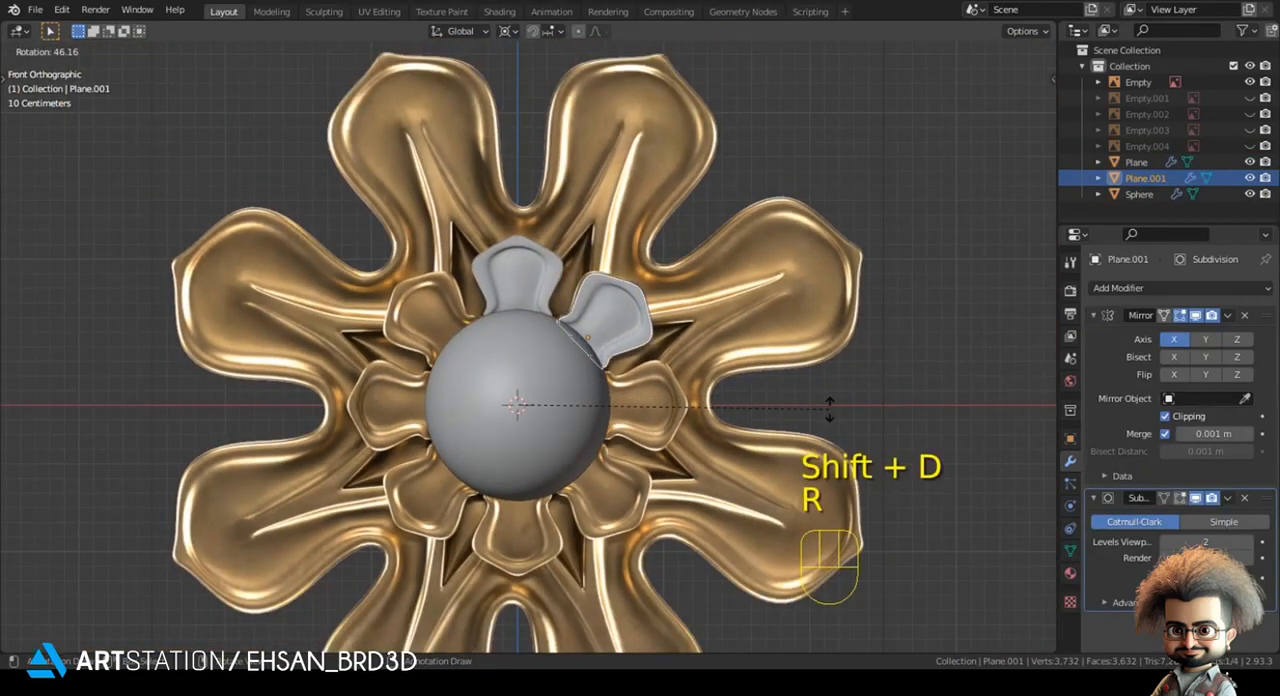
text(45)
right_click(824, 372)
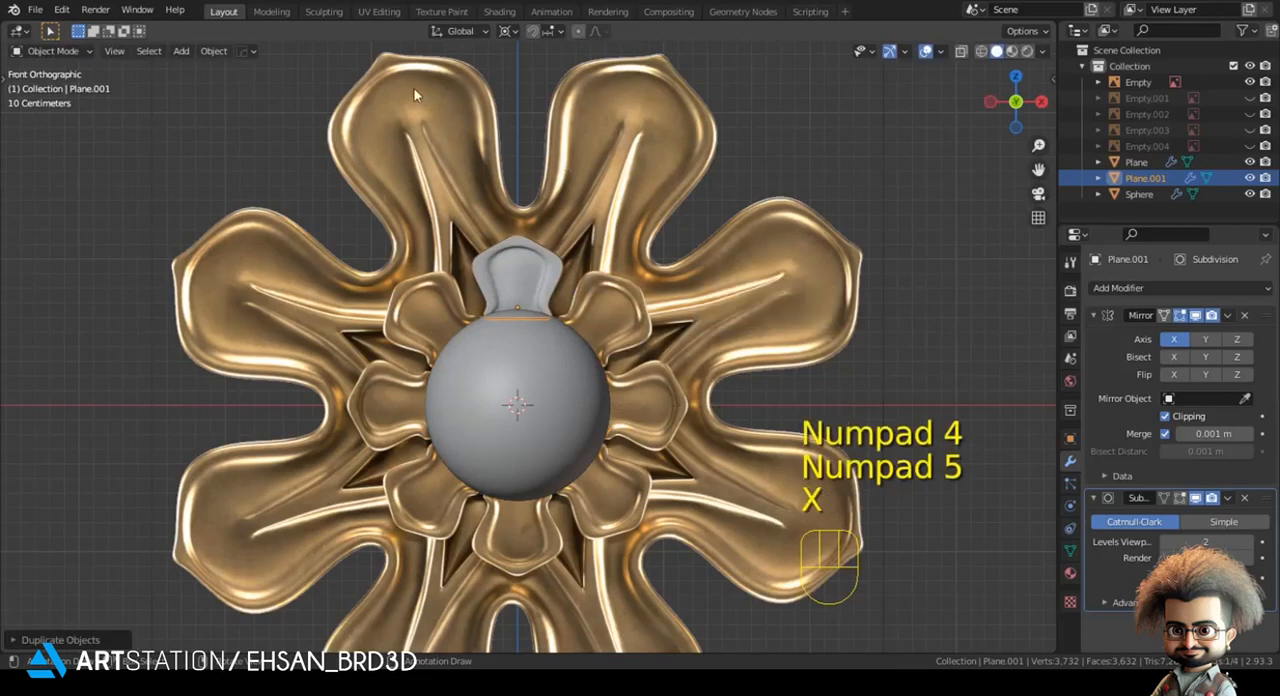
shift+middle_drag(415, 93, 423, 141)
click(508, 31)
click(536, 67)
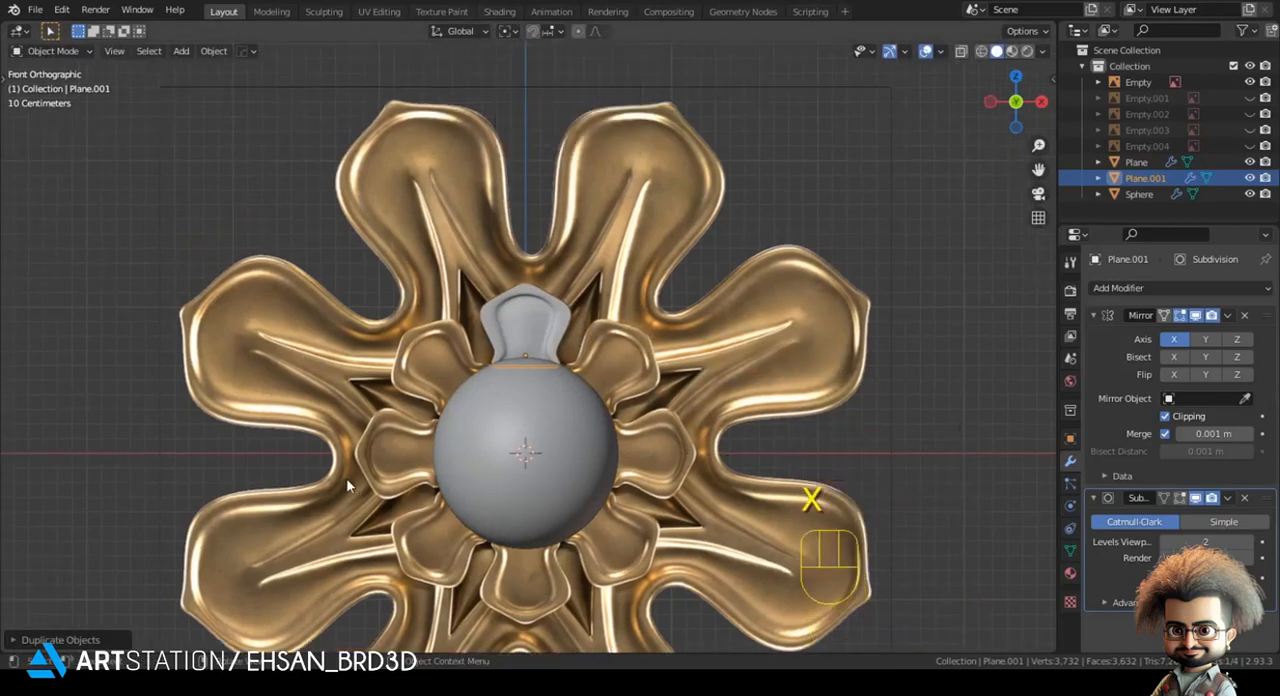
- Isolate the petal copy for mesh editing and select its outer boundary edges, excluding those along the centre line
key(KP_Divide)
key(Tab)
key(2)
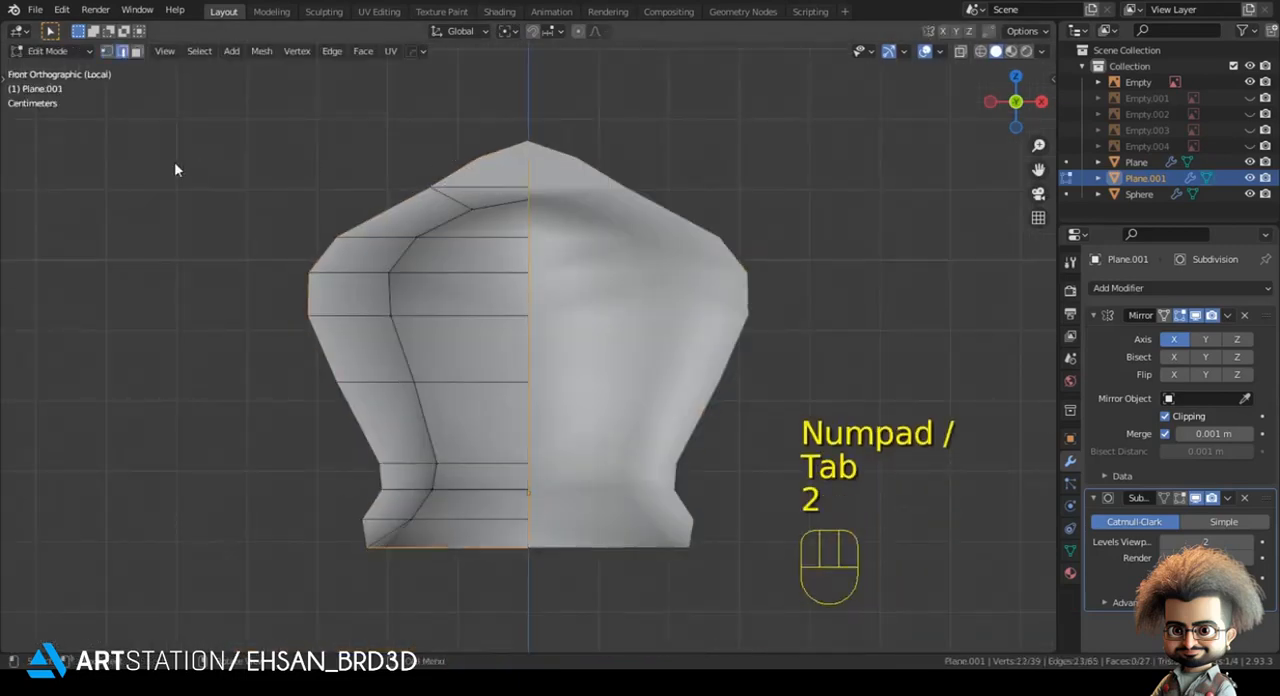
key(z)
key(c)
right_click(529, 519)
key(z)
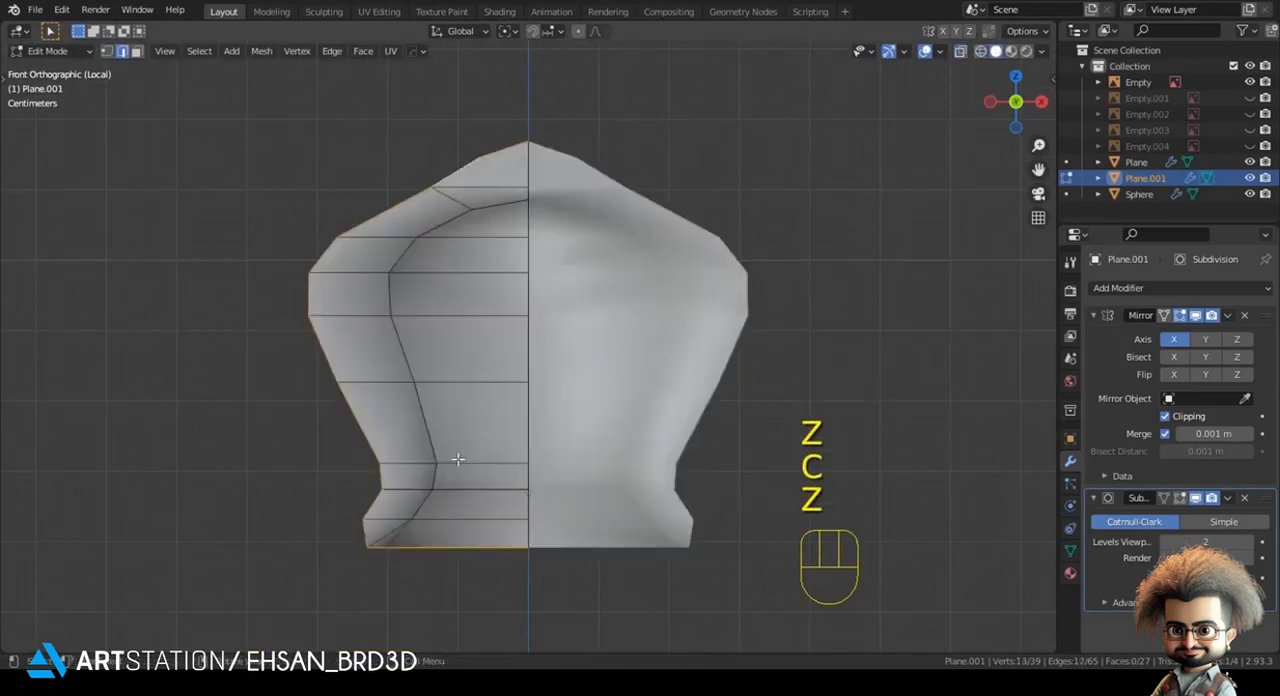
- Extrude the petal's boundary edges along Y and flatten the new back rim by scaling it to 0 on Y
middle_drag(457, 457, 663, 520)
key(e)
key(y)
click(597, 537)
key(s)
key(y)
key(KP_0)
key(KP_Enter)
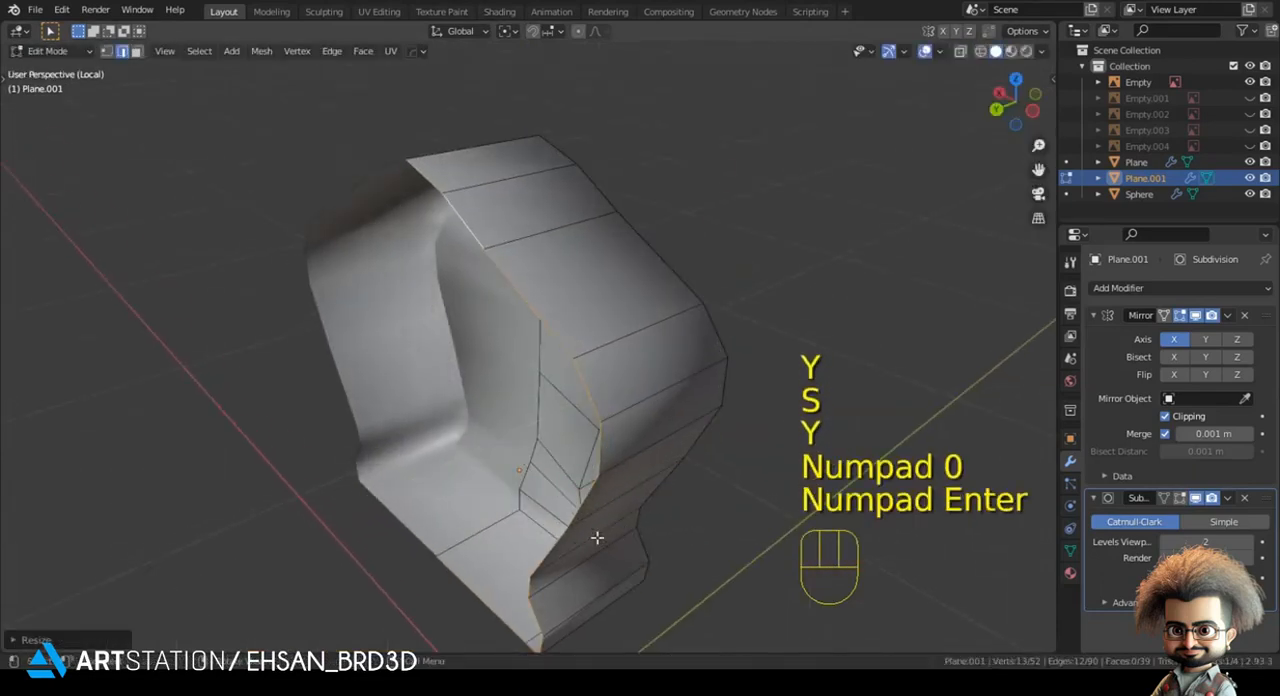
- Add a supporting edge loop around the petal's extruded side wall and slide it close to the petal's edge
key(ctrl+r)
click(637, 321)
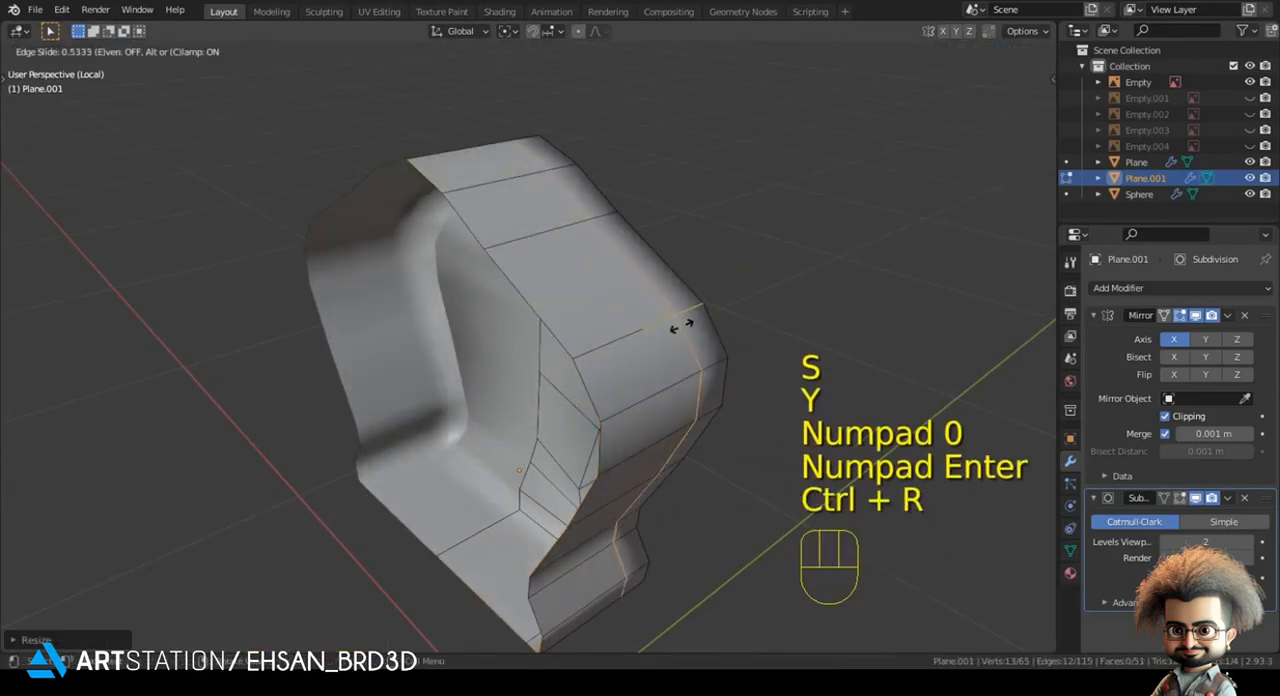
click(700, 316)
middle_drag(578, 335, 537, 340)
key(g)
key(g)
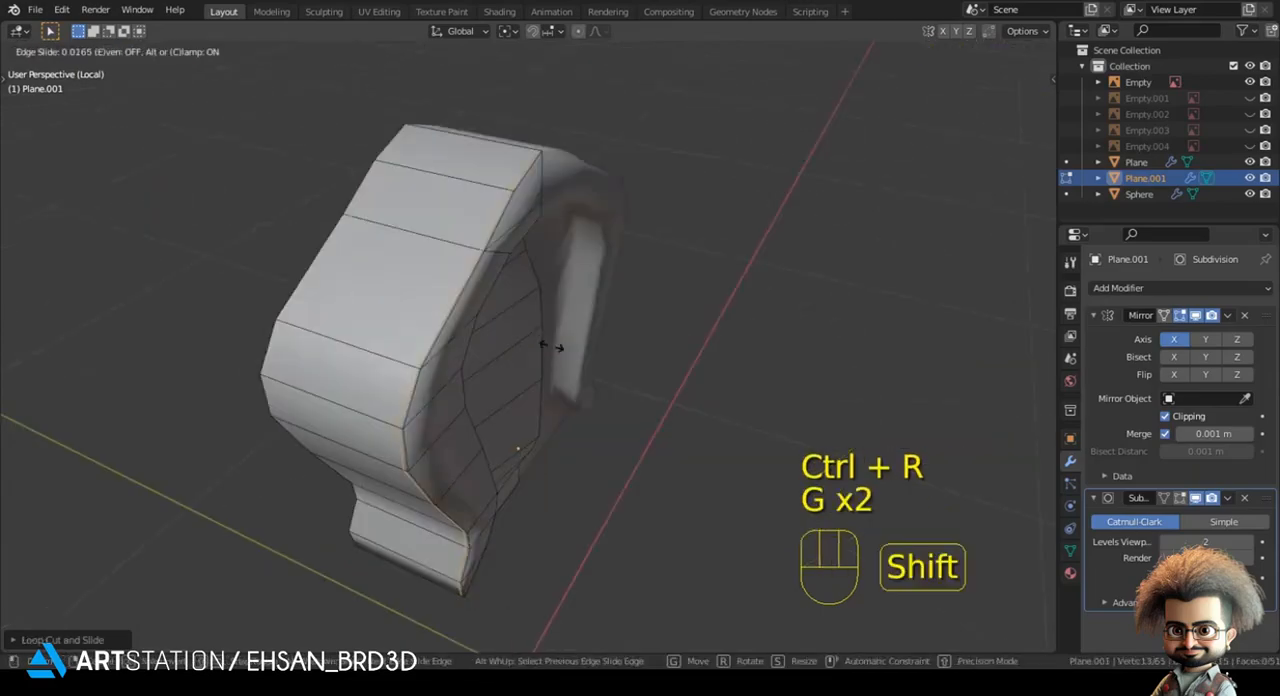
- Return to Object Mode and leave local view to show the thickened petal with the whole ornament
key(Tab)
key(KP_Divide)
key(KP_Divide)
key(KP_1)
key(KP_Divide)
key(KP_1)
key(alt+a)
scroll(579, 287, up, 3)
click(579, 287)
key(g)
right_click(698, 309)
click(619, 261)
click(633, 259)
click(634, 259)
click(556, 328)
middle_drag(555, 328, 462, 410)
key(g)
right_click(560, 341)
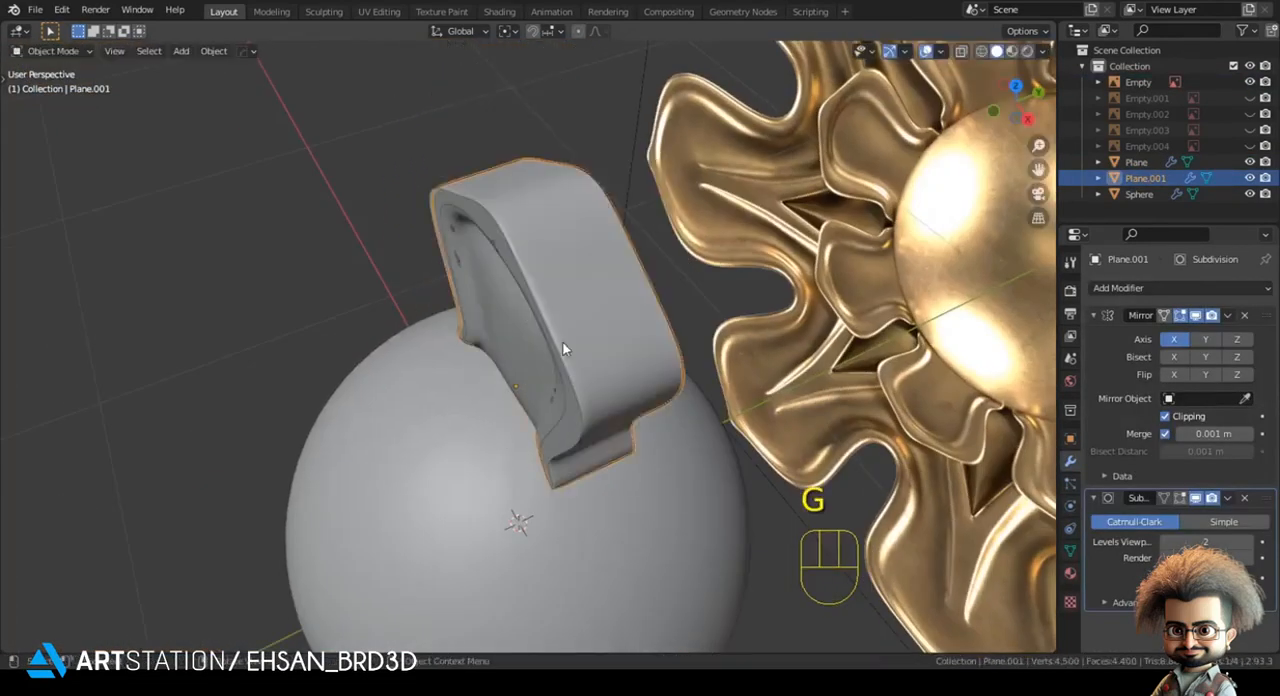
- Delete the original thin petal overlapping the thickened copy and select the remaining petal
click(546, 339)
key(x)
click(547, 343)
click(560, 364)
middle_drag(560, 364, 554, 292)
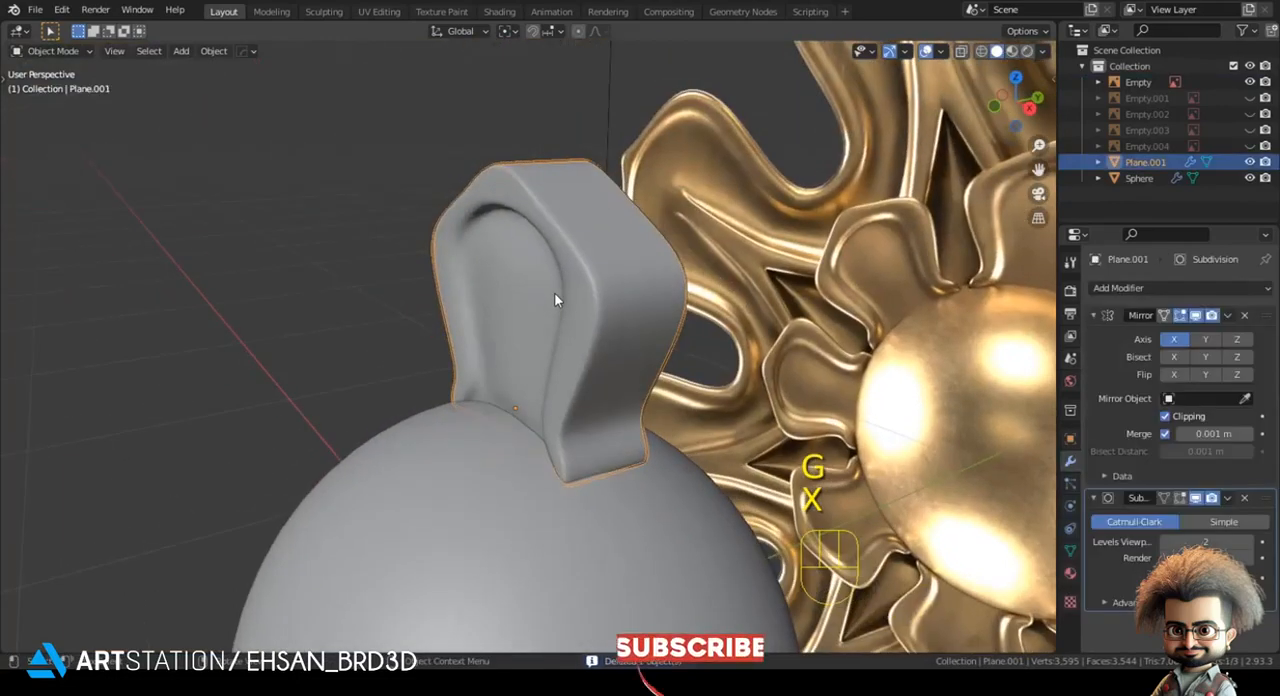
- Duplicate the thickened petal and rotate the copy 45 degrees around the 3D cursor at the sphere's centre
key(KP_1)
shift+middle_drag(587, 195, 584, 48)
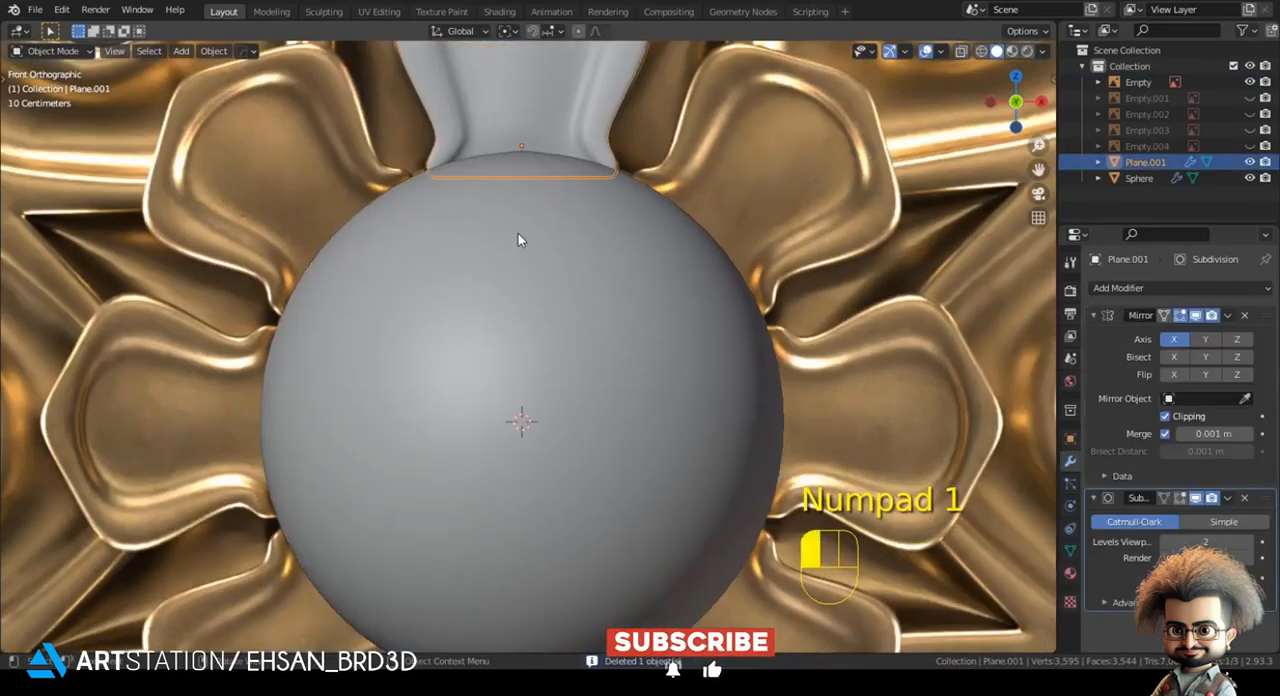
click(509, 31)
click(598, 63)
scroll(610, 200, down, 3)
key(shift+d)
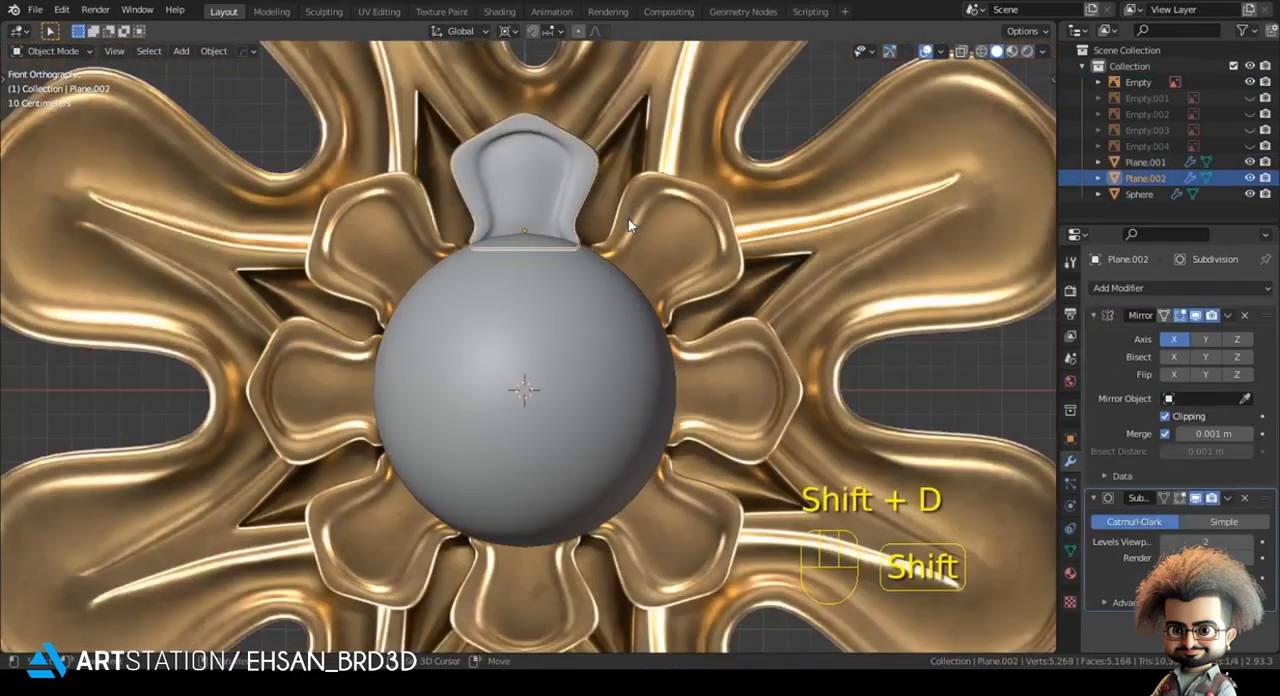
key(r)
key(KP_4)
key(KP_5)
key(KP_Enter)
- Repeat the rotated duplication until eight petals ring the sphere, and set the pivot point to Bounding Box Center
key(shift+r)
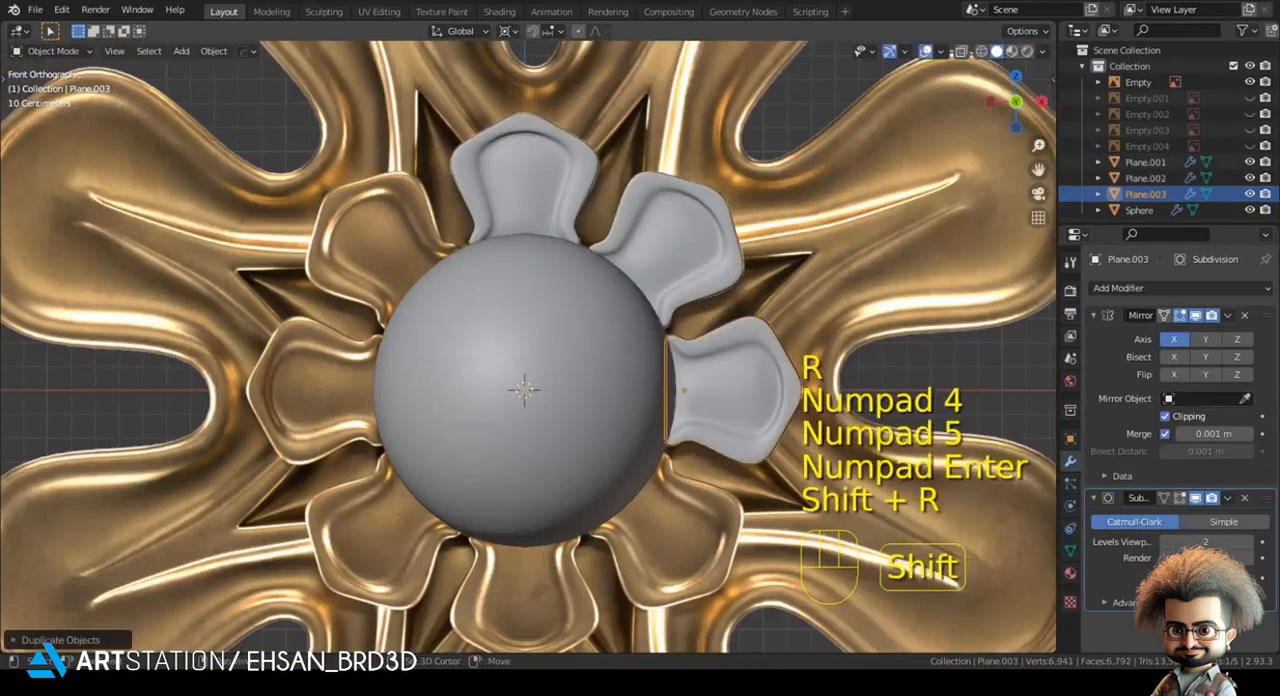
key(shift+r)
key(shift+r)
key(shift+r)
key(shift+r)
key(shift+r)
click(507, 31)
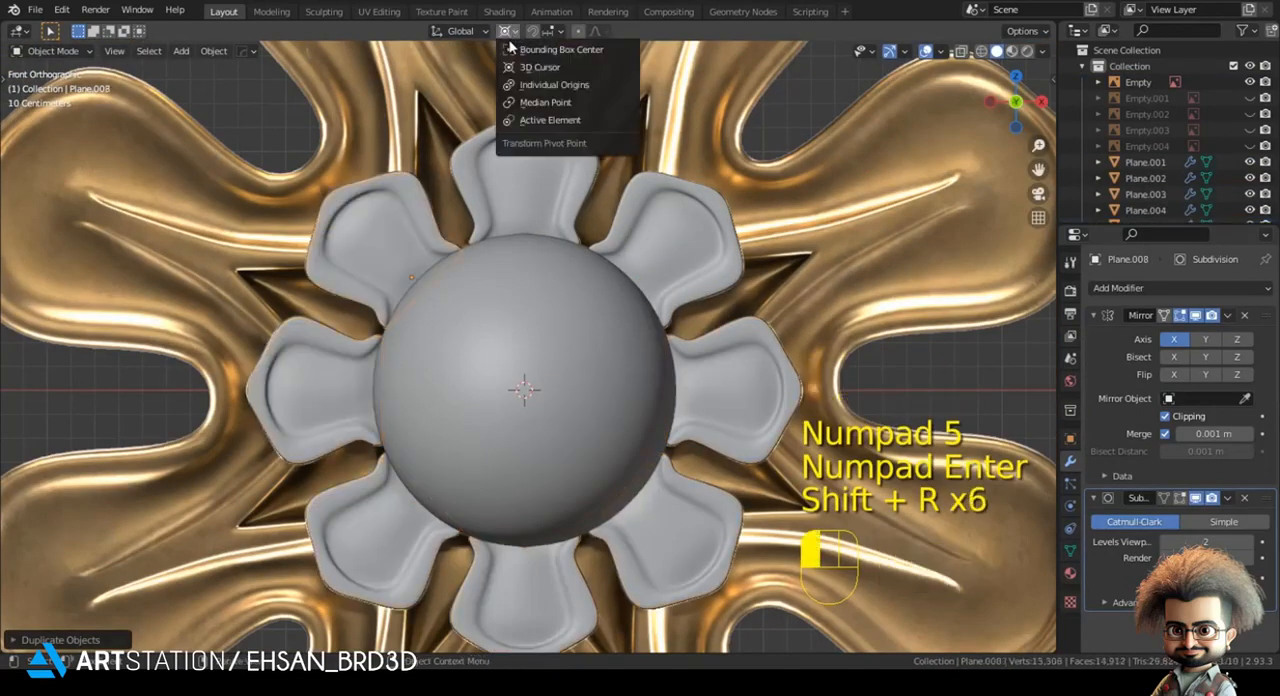
click(506, 55)
- Snap the 3D cursor to the tip vertex of the top petal and return to the front view in Object Mode
key(alt+a)
click(531, 289)
shift+middle_drag(513, 213, 534, 345)
key(Tab)
key(1)
click(536, 207)
key(shift+s)
click(543, 579)
key(Tab)
key(alt+a)
key(KP_1)
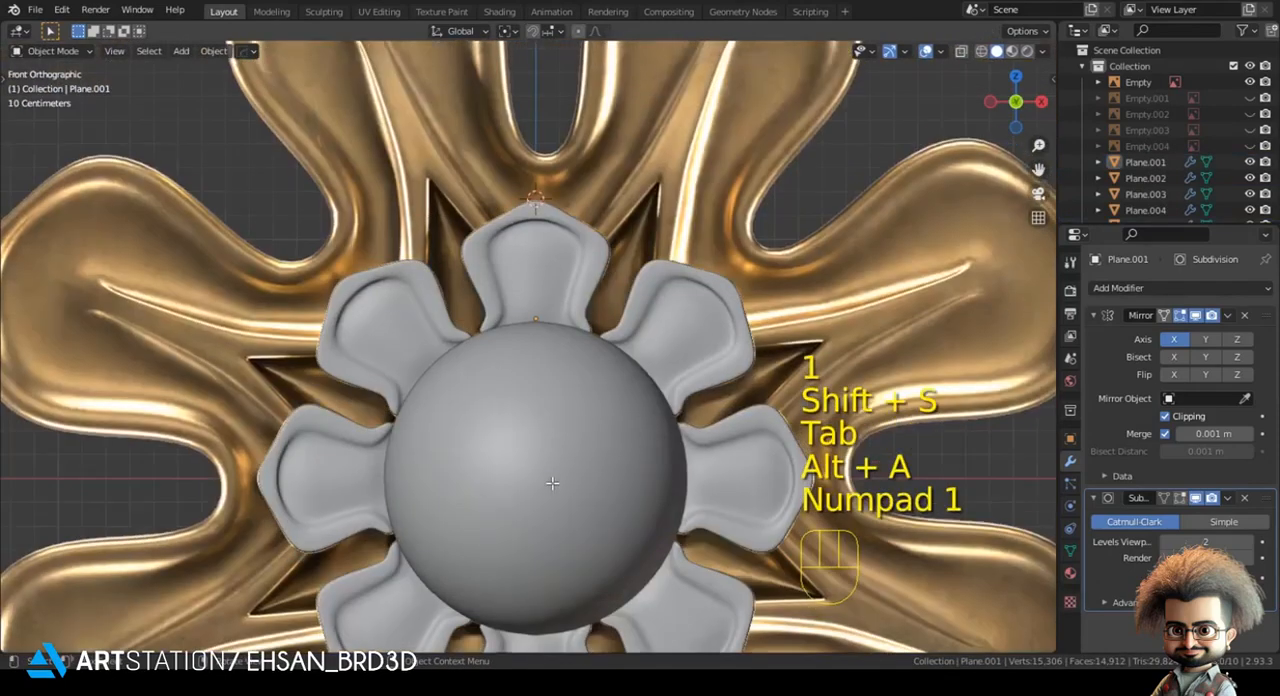
- Move the reference image slightly along X to align it with the modelled sphere and petals
shift+middle_drag(590, 325, 455, 475)
scroll(564, 263, down, 2)
click(564, 263)
key(g)
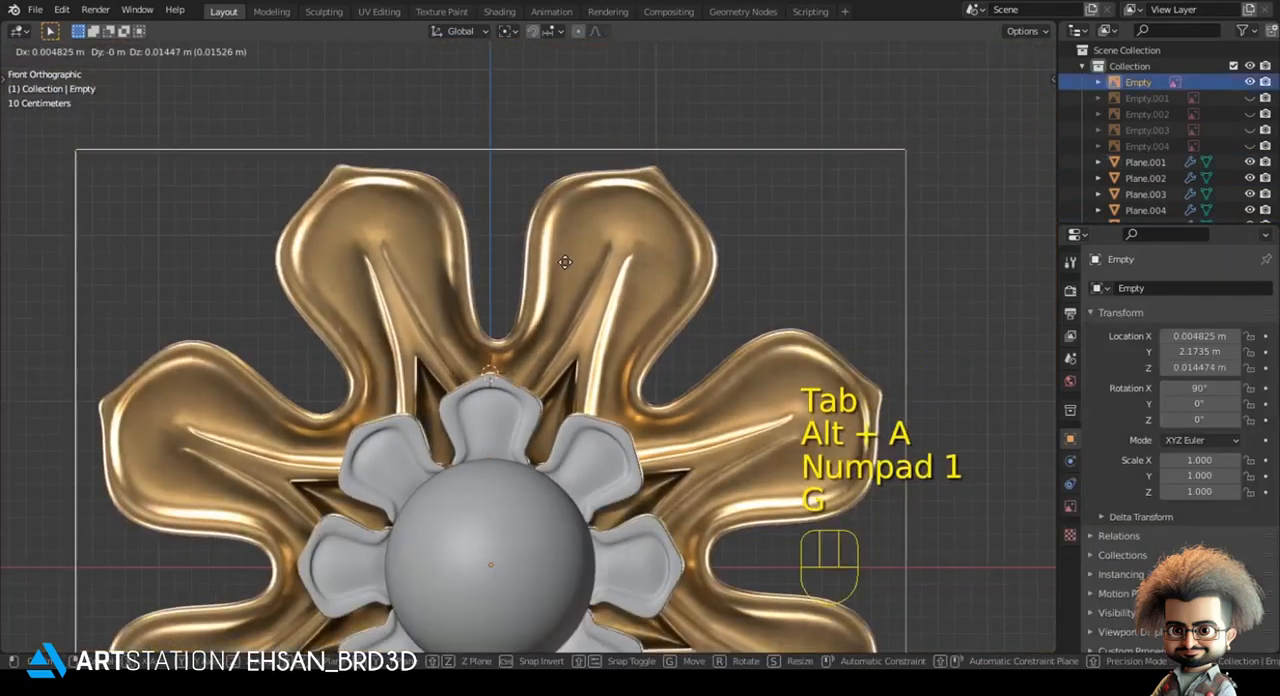
key(x)
click(557, 341)
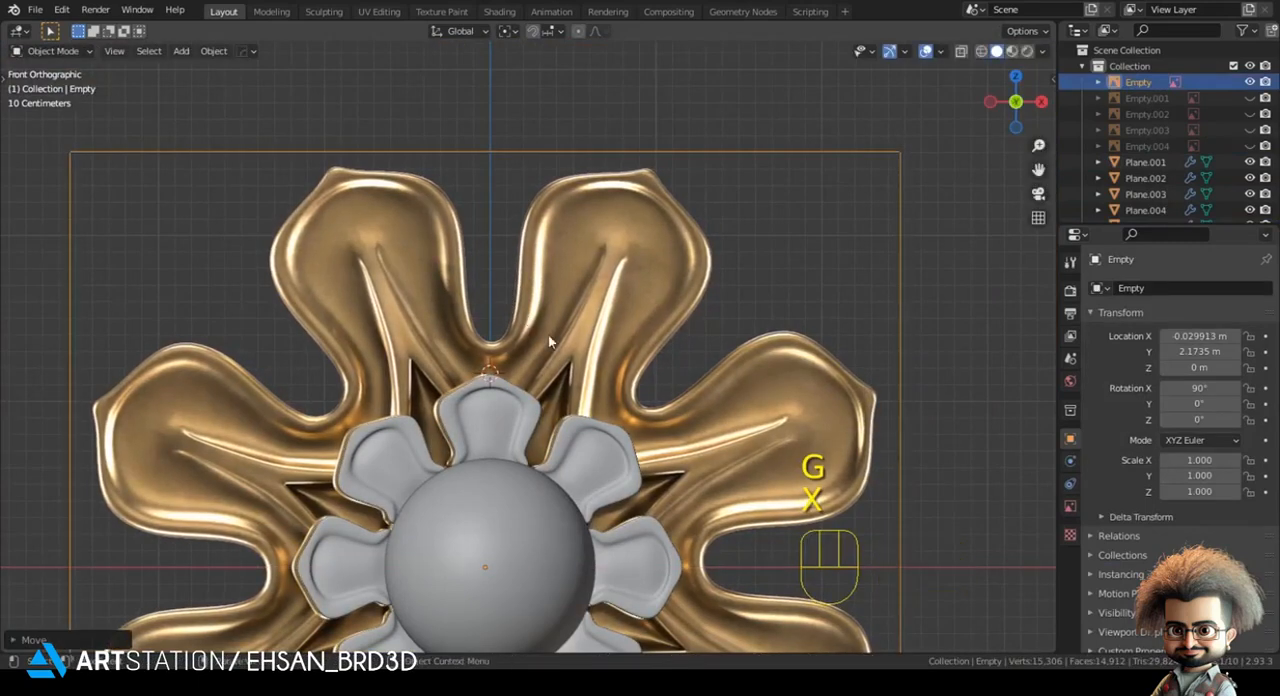
key(alt+a)
shift+middle_drag(557, 341, 560, 281)
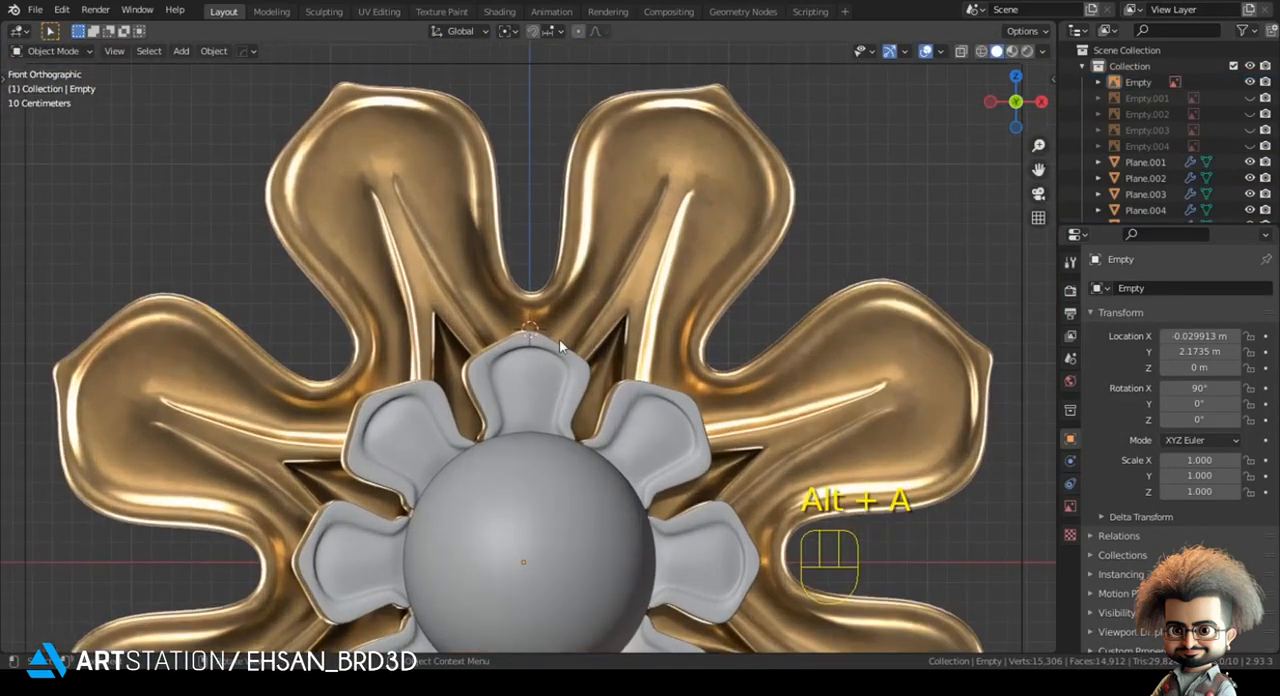
scroll(560, 281, down, 1)
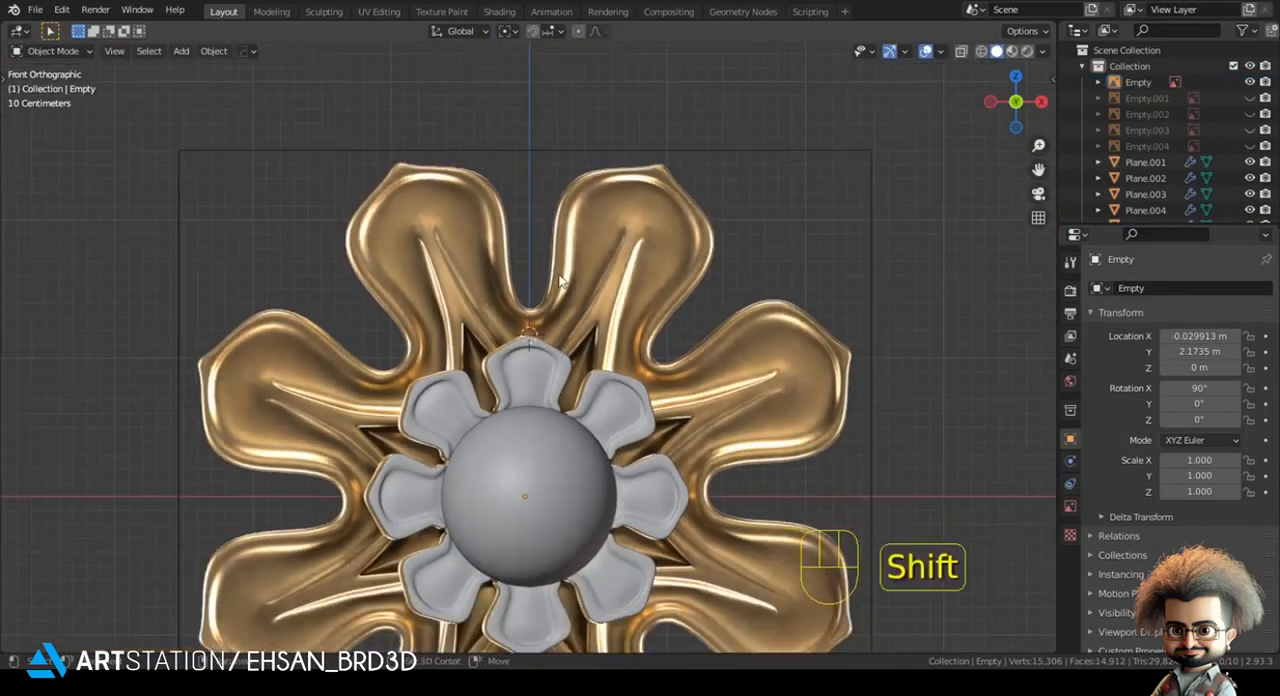
- Try rotating the reference image about 20.7 degrees so that a large petal points straight up
key(shift+a)
click(671, 192)
key(r)
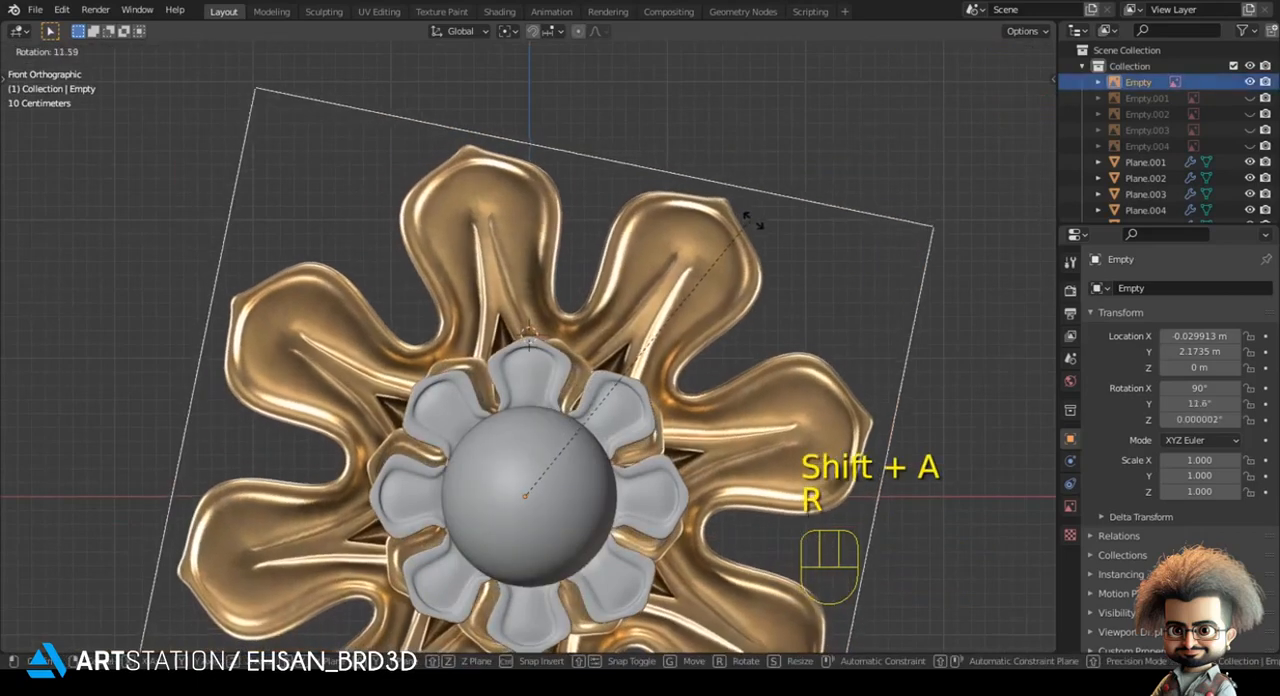
click(803, 251)
scroll(766, 277, up, 4)
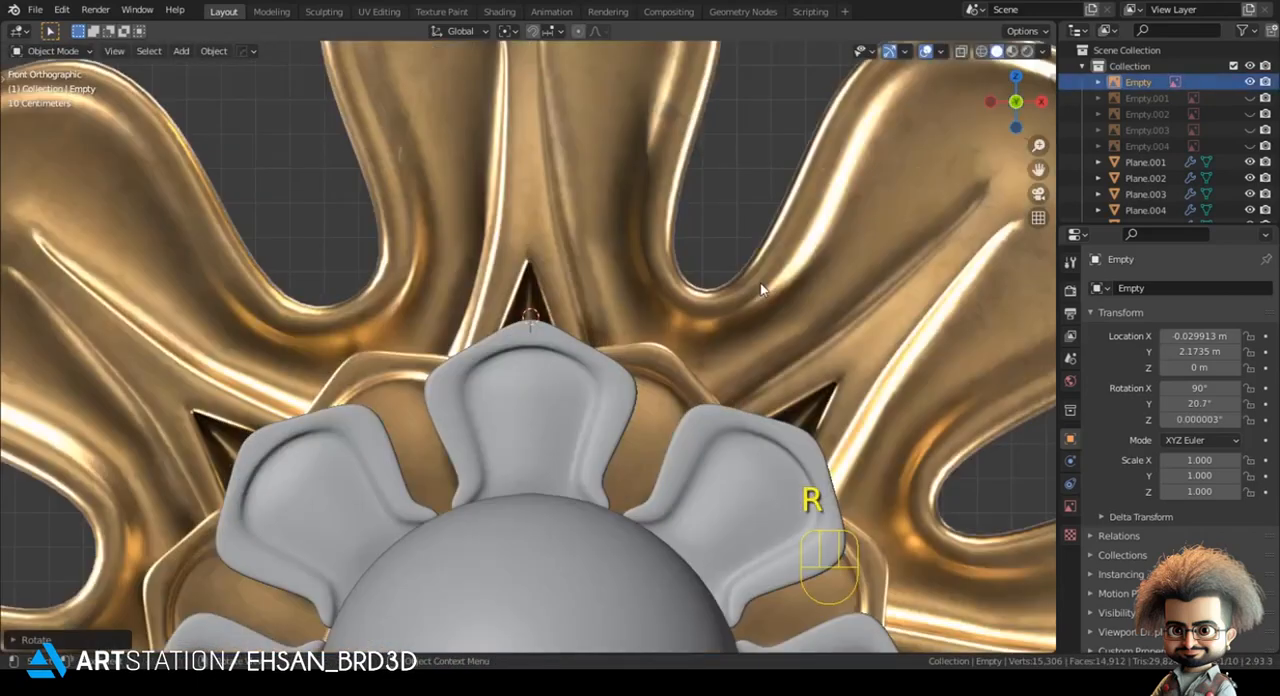
key(ctrl+z)
- Rotate the reference image 22.5 degrees to bring a large petal to the vertical axis
key(r)
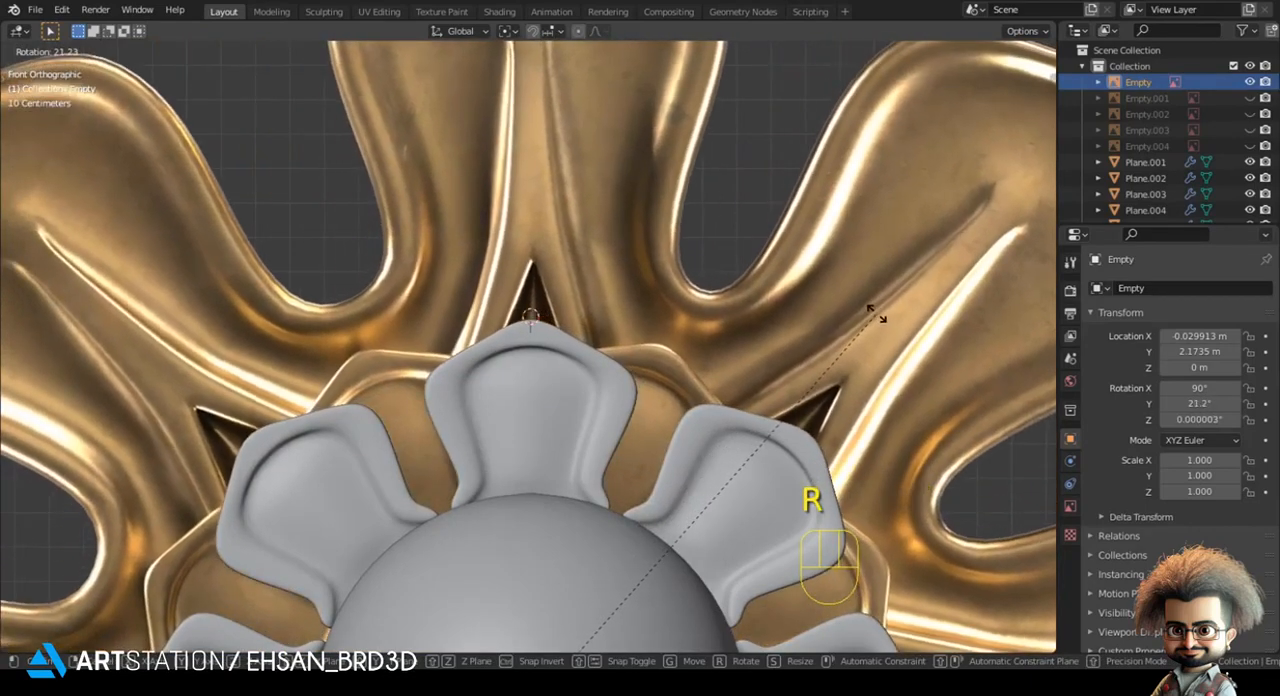
key(KP_2)
key(KP_2)
key(KP_Decimal)
key(KP_5)
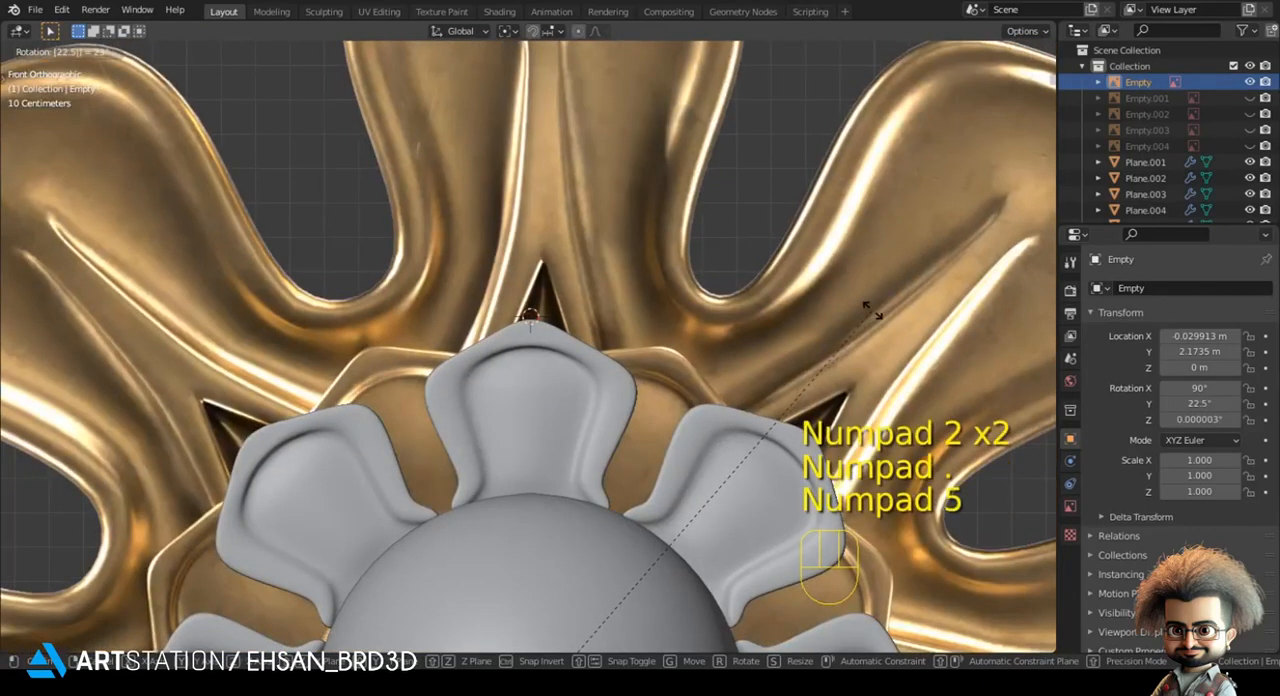
key(KP_Enter)
- Adjust the reference image along X and its rotation to about 20.4 degrees
key(g)
key(x)
key(r)
key(g)
key(x)
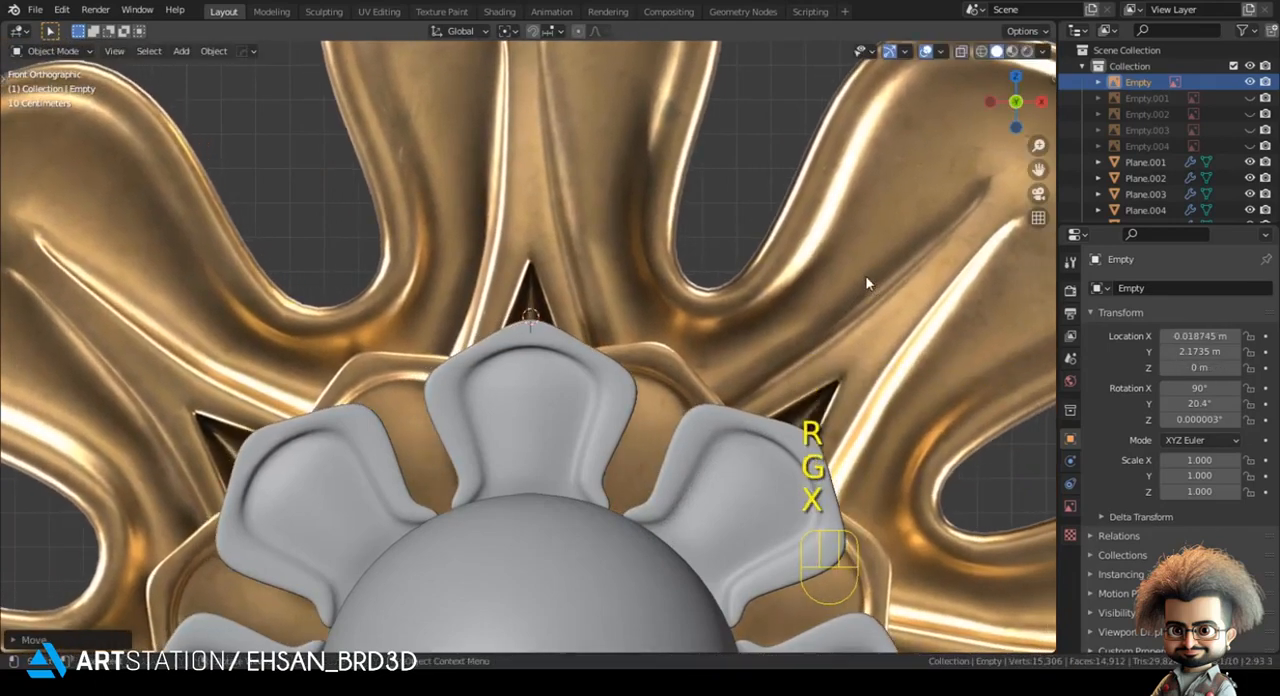
- Refine the reference image's rotation to about 19.6 degrees and its X position so the upper large petal centres on the axis
key(r)
key(g)
key(x)
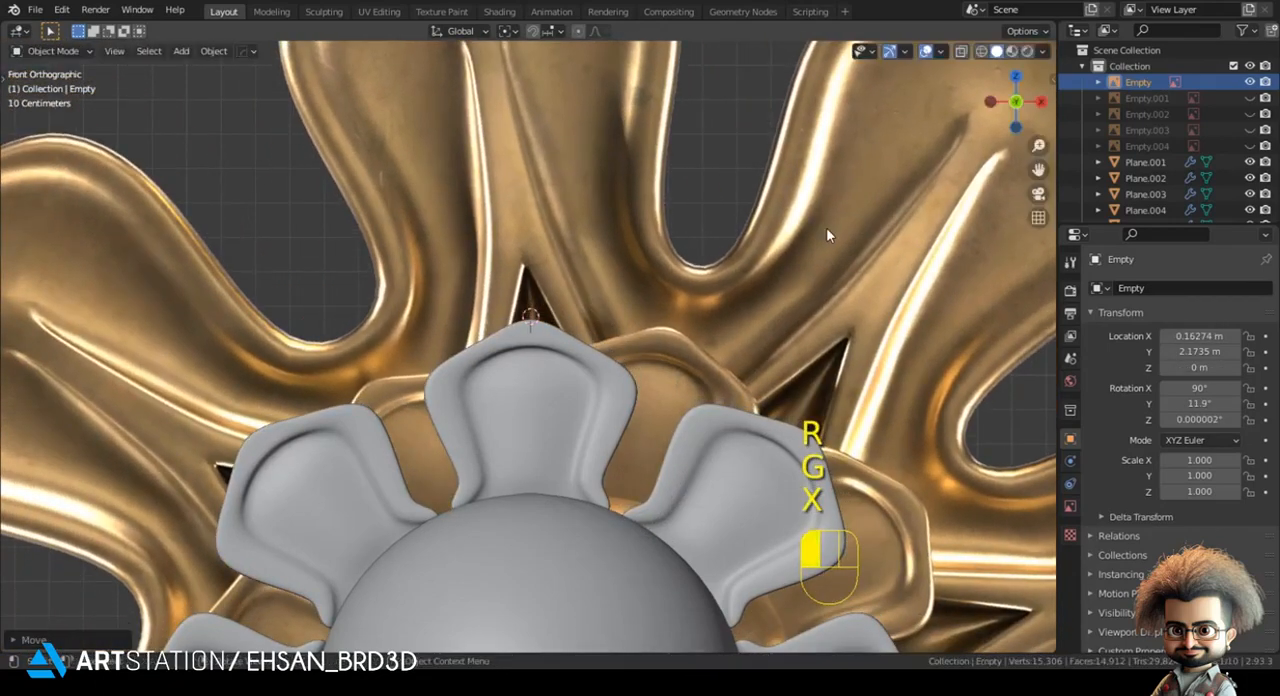
key(r)
key(g)
key(x)
key(shift)
key(r)
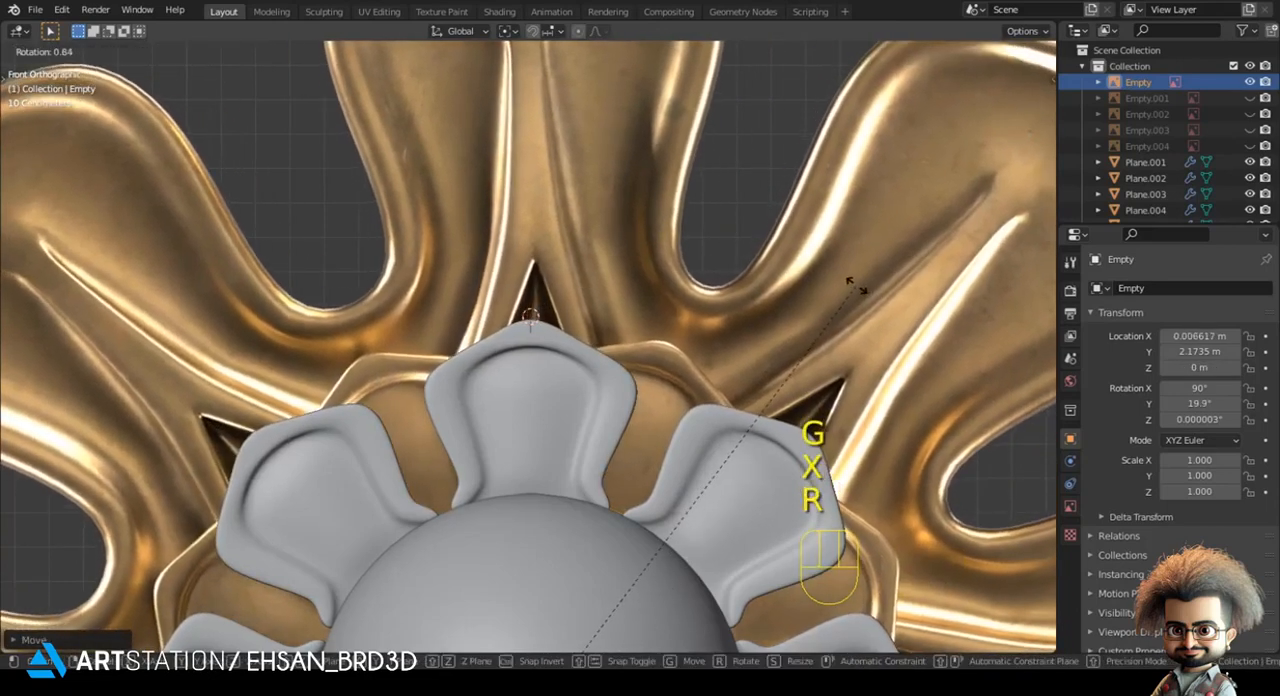
key(x)
key(shift)
key(r)
key(g)
key(x)
key(shift)
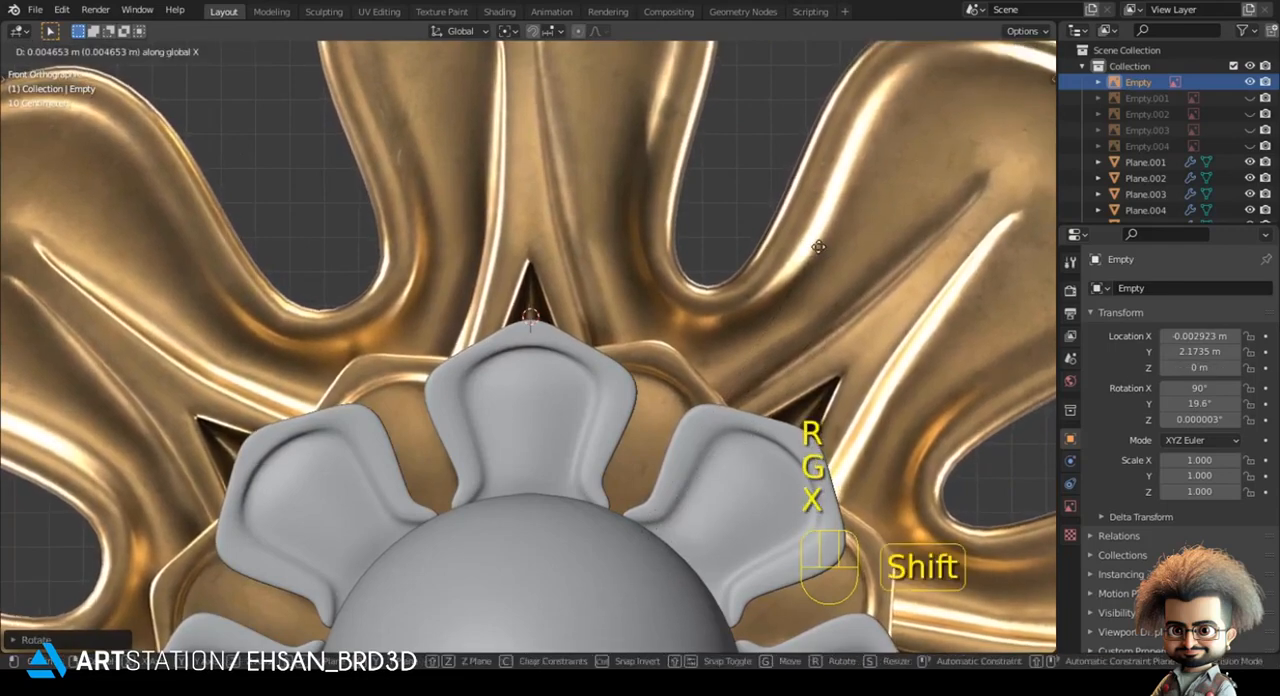
click(635, 280)
- Add a plane at the 3D cursor on the top petal's tip, scale it down and rotate it 90 degrees about X
scroll(634, 273, down, 5)
key(alt+a)
key(shift+a)
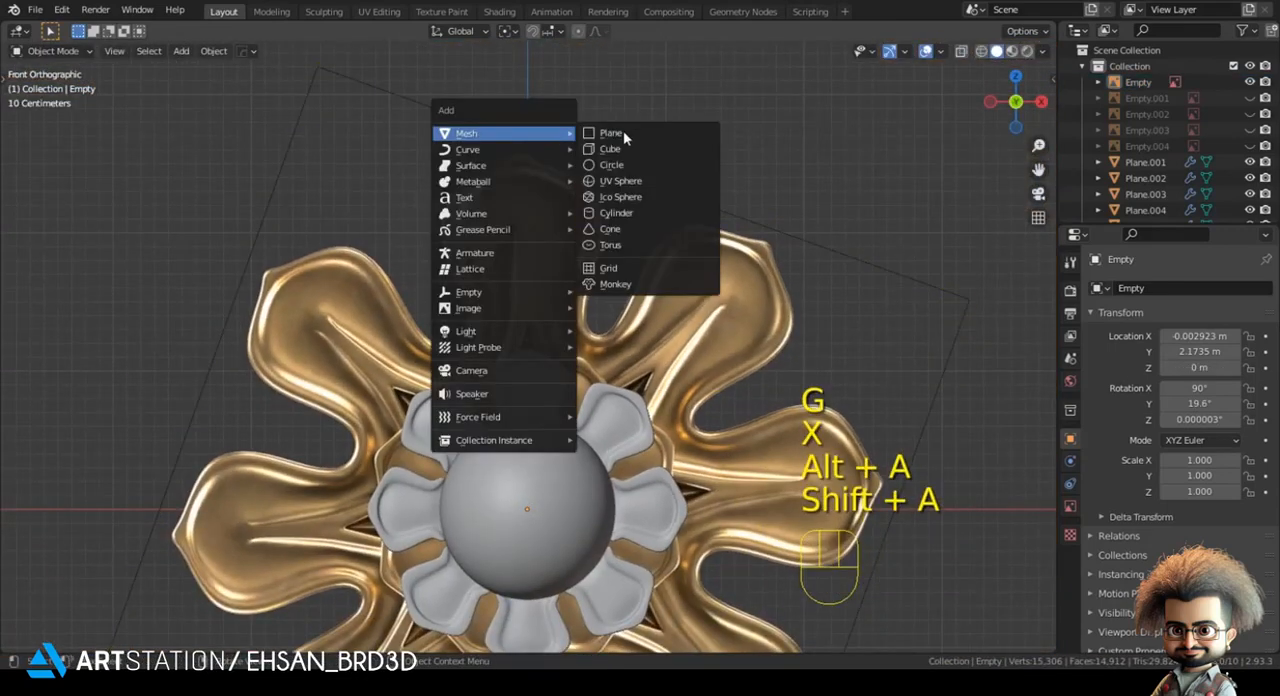
click(623, 130)
key(s)
click(529, 297)
key(r)
key(x)
key(9)
key(0)
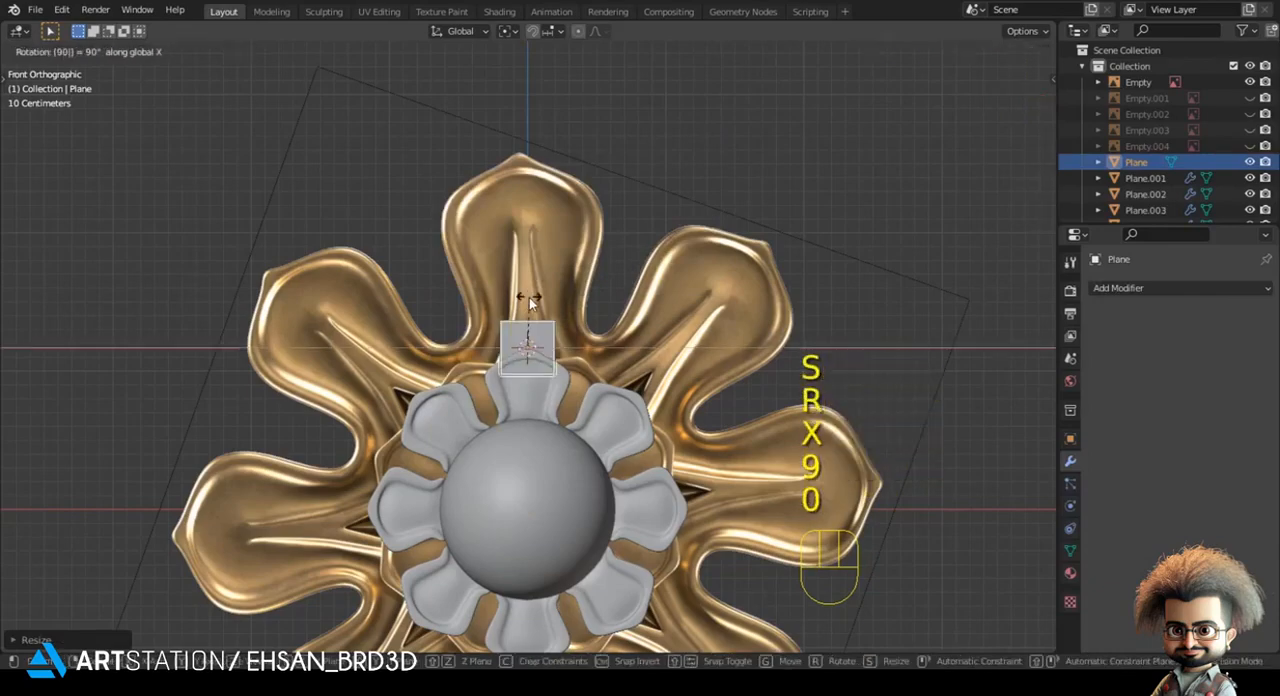
key(Return)
- Isolate the new plane together with the reference image in local view
key(z)
key(z)
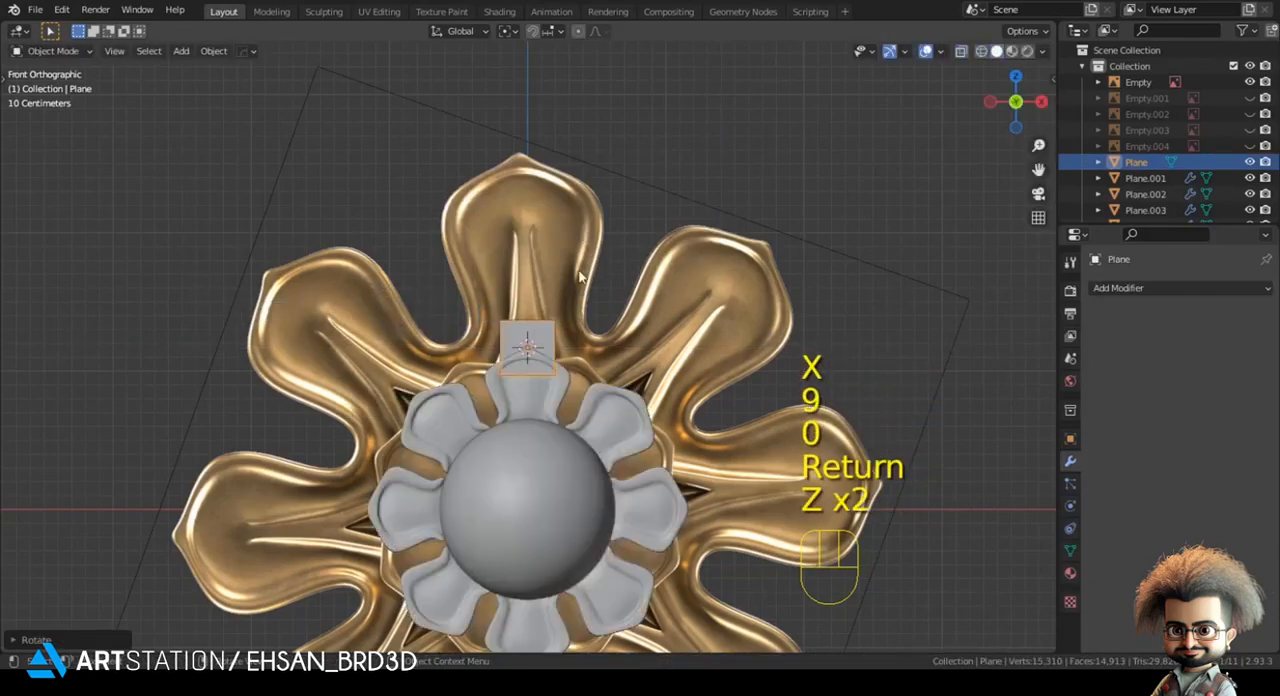
shift+click(556, 277)
key(KP_Divide)
key(alt+a)
scroll(527, 280, up, 5)
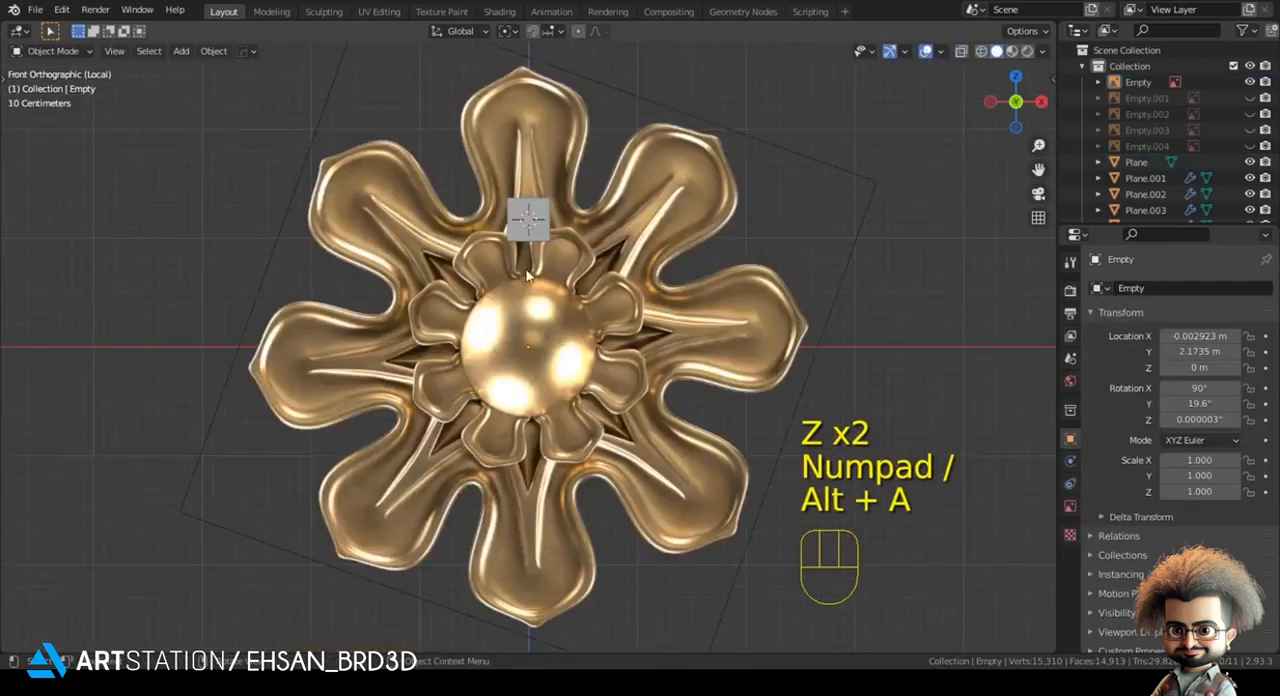
- Open the plane for mesh editing in wireframe and move its lower two vertices down along Z to the reference sphere's edge
click(527, 229)
scroll(529, 232, up, 5)
key(Tab)
key(z)
key(1)
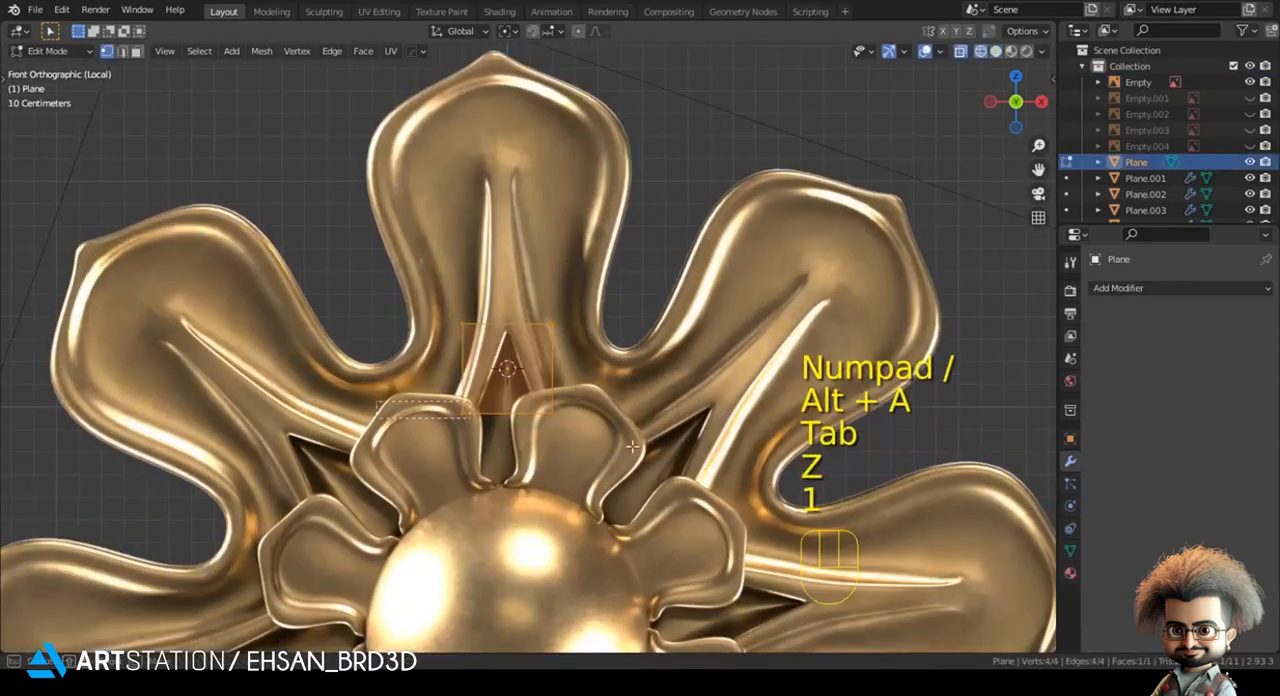
key(g)
key(z)
click(586, 550)
- Add a centred vertical loop cut to the plane and delete the vertices of its right half
key(ctrl+r)
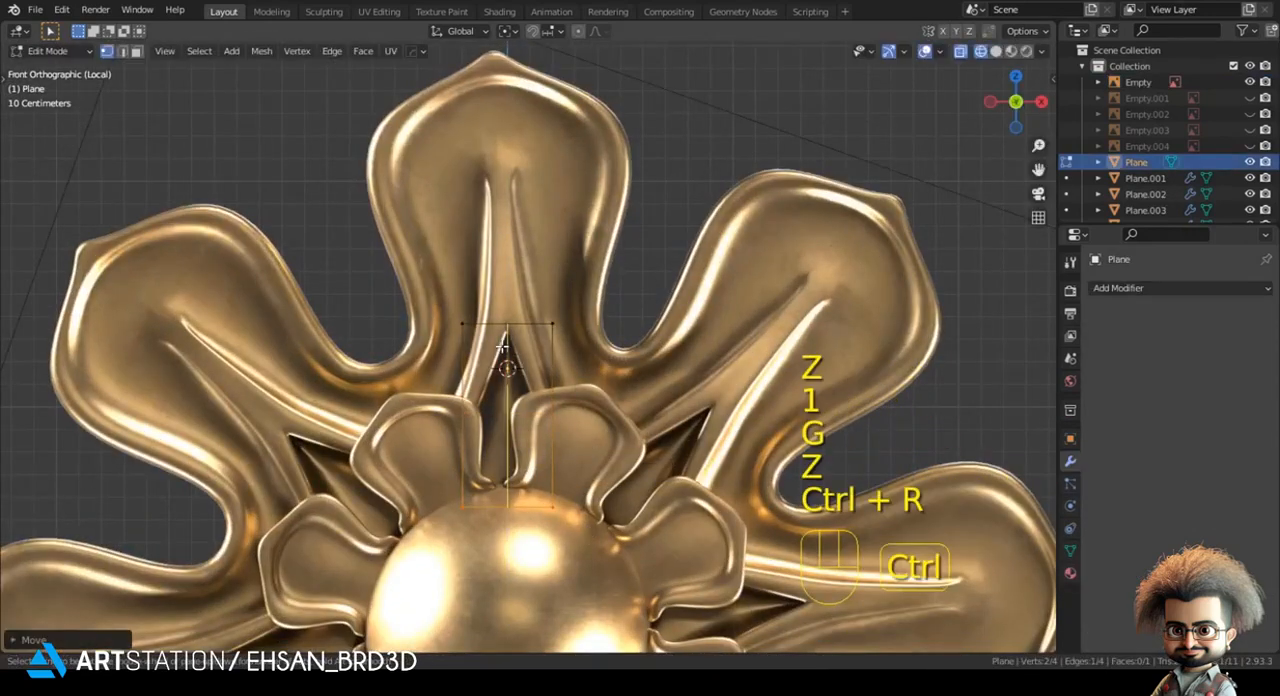
click(533, 284)
right_click(533, 284)
key(x)
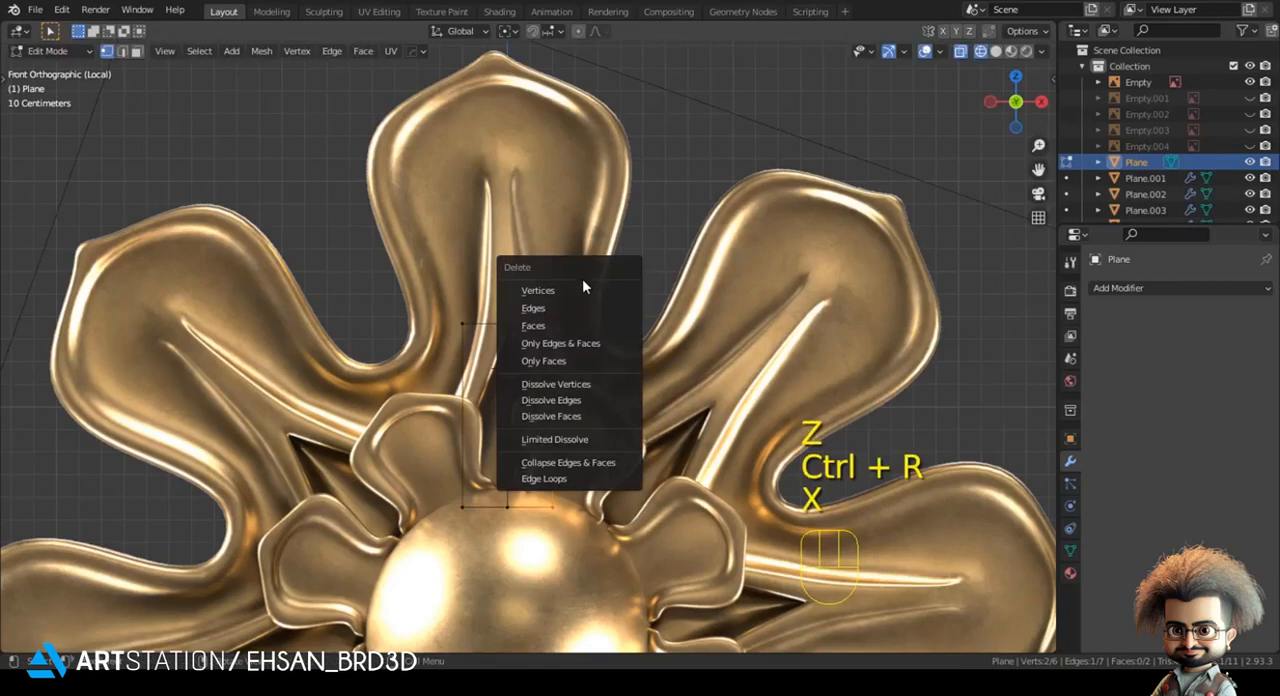
click(585, 290)
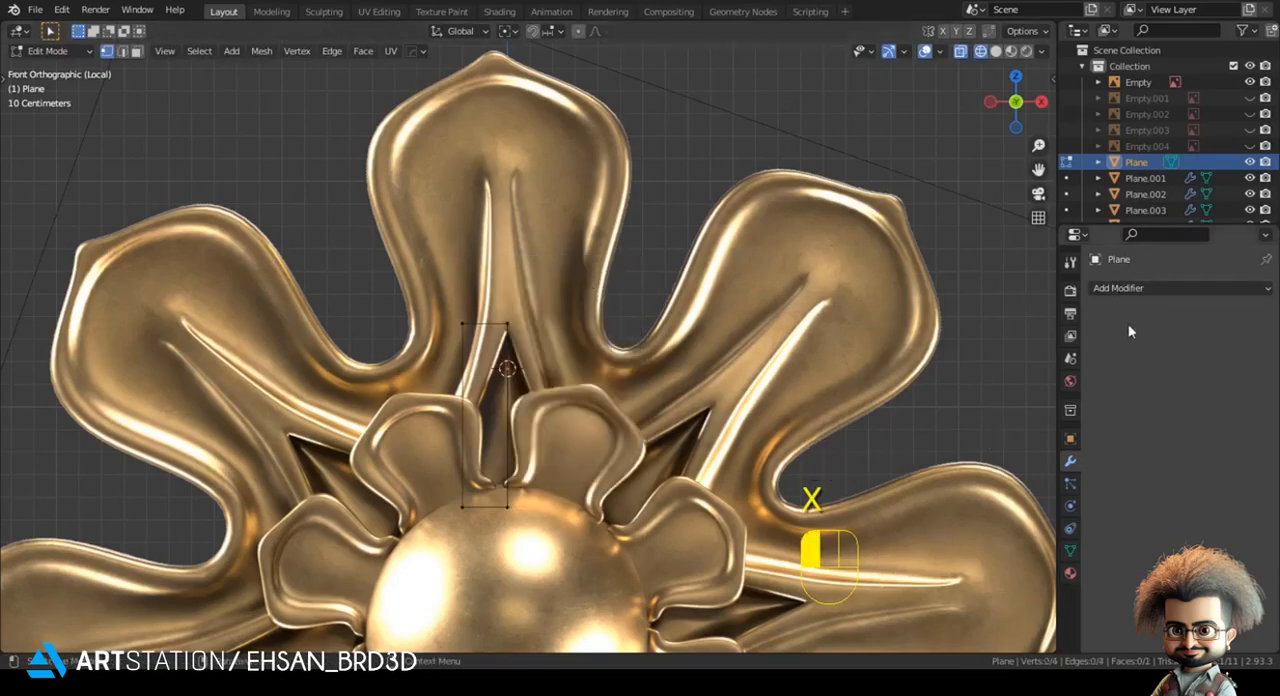
- Add a Mirror modifier on the X axis to the half plane with Clipping enabled
click(1130, 288)
click(988, 473)
click(1166, 416)
click(617, 383)
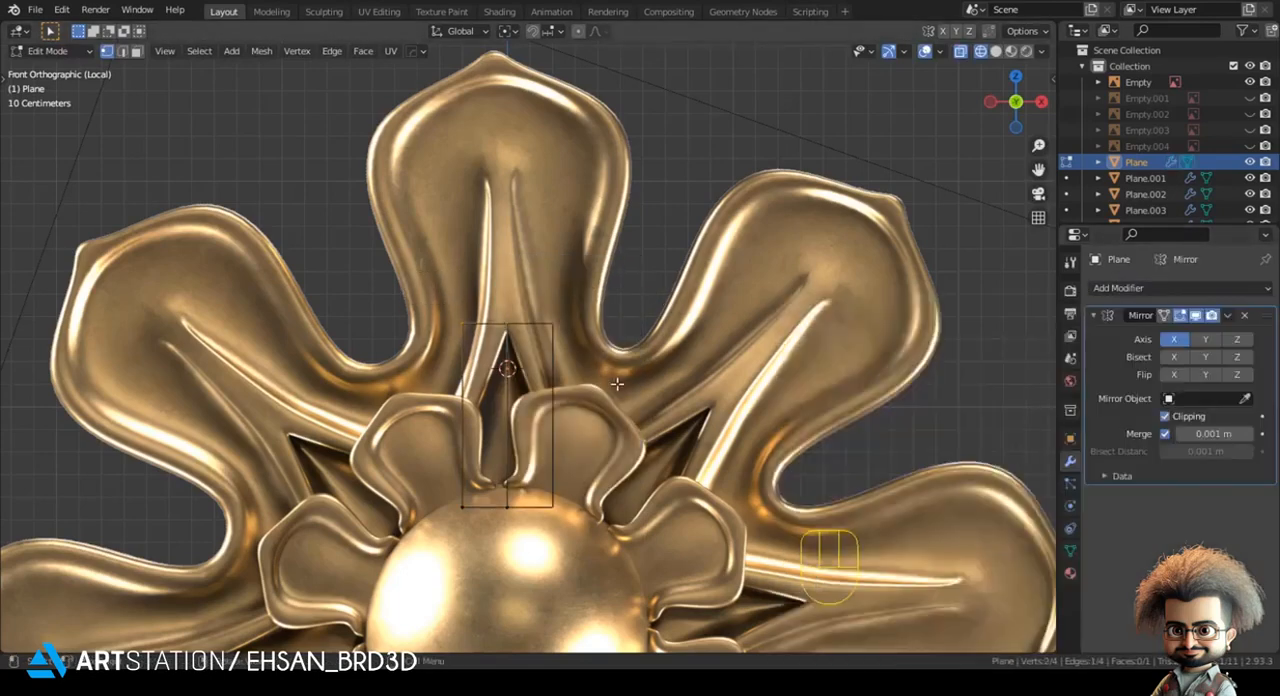
- Lower the half plane's upper edge along Z to about the middle of the small petals
drag(519, 441, 519, 441)
key(g)
key(z)
click(453, 443)
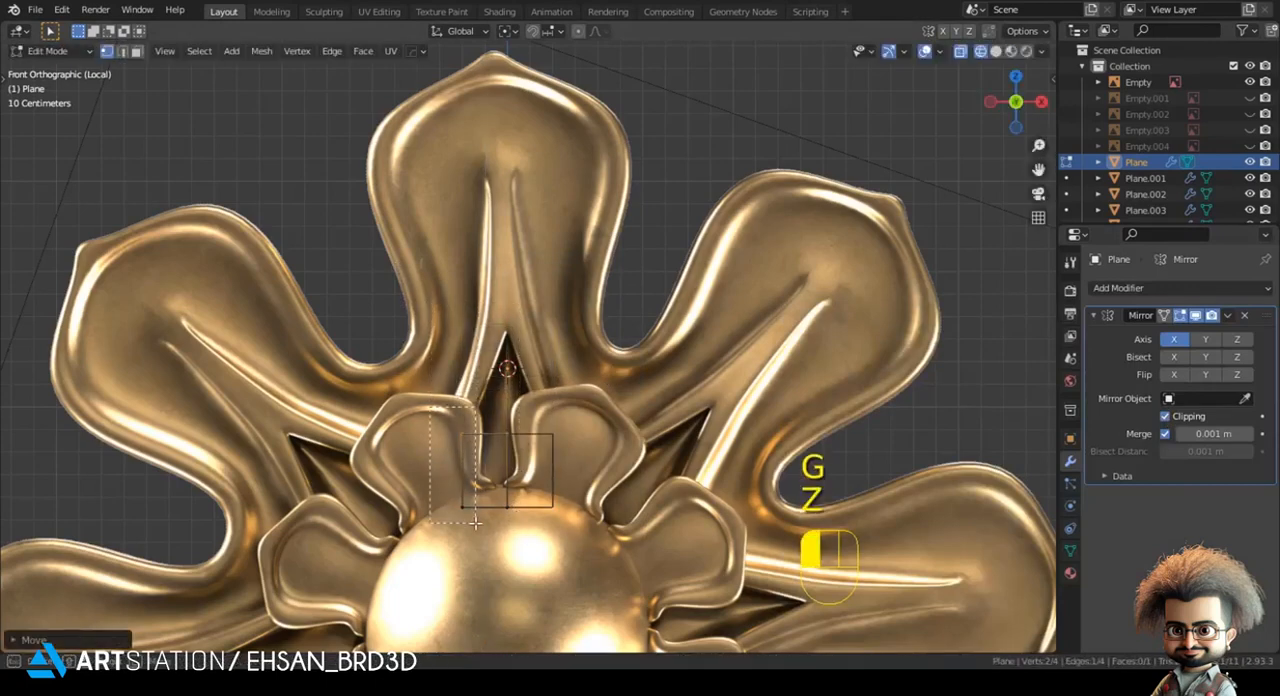
- Move the half plane's outer edge outward along X and rotate it by -22.5 degrees
key(g)
key(x)
key(r)
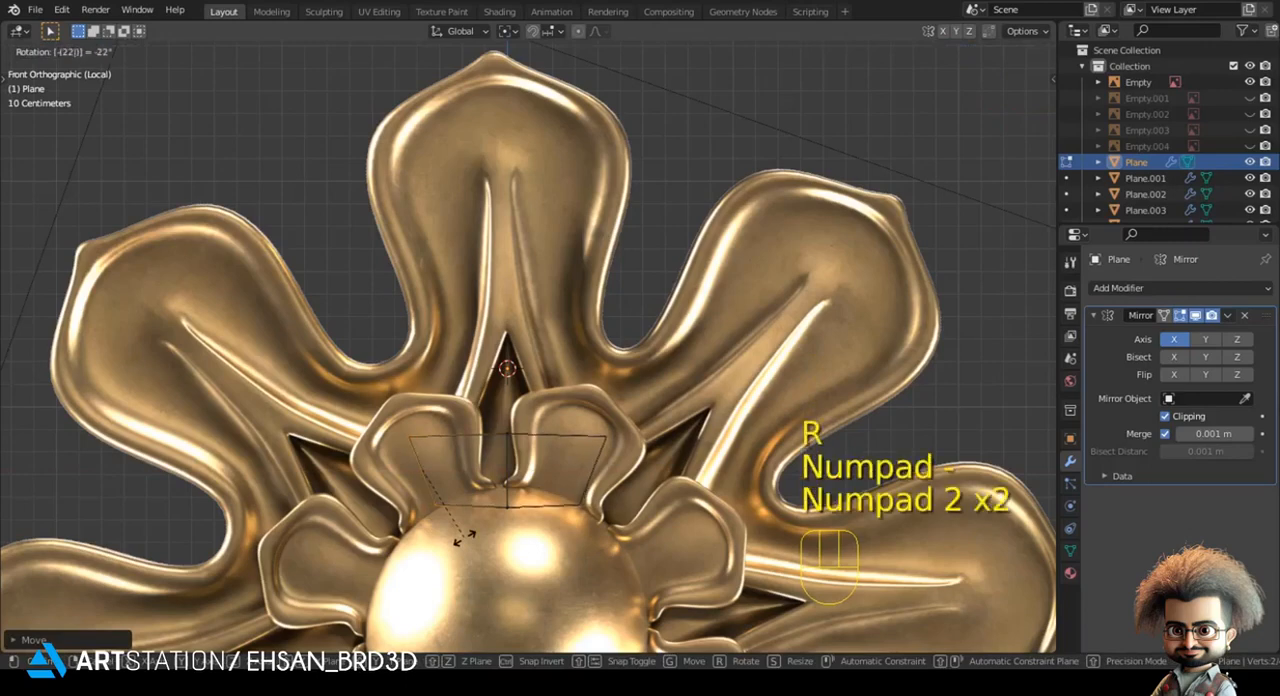
key(KP_Enter)
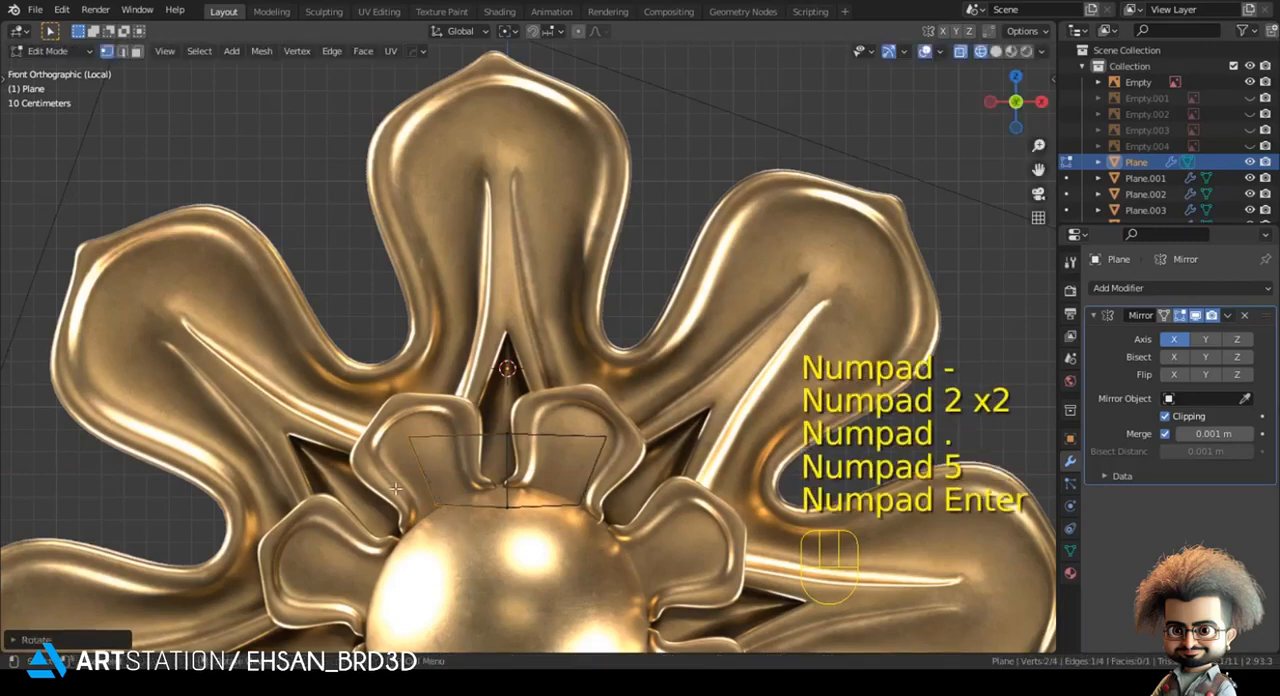
- Scale up the slanted outer edge and place it from the notch between the large petals down into the sphere
key(g)
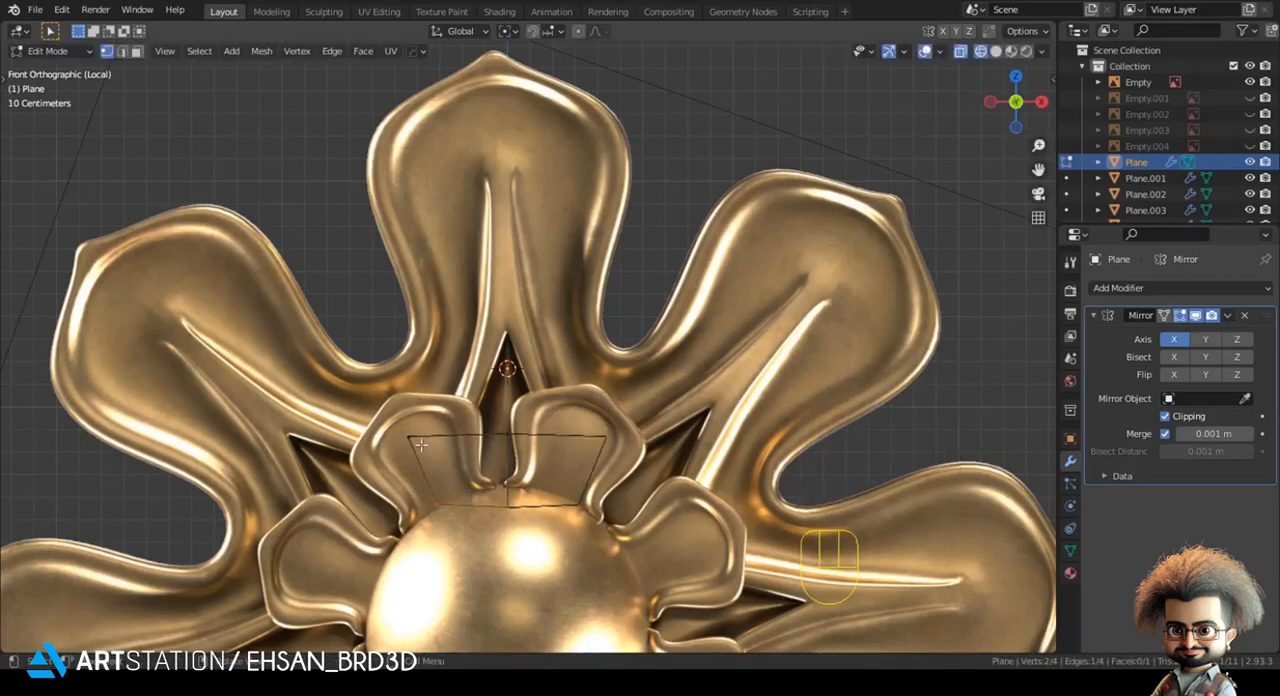
key(s)
click(556, 610)
key(g)
click(556, 618)
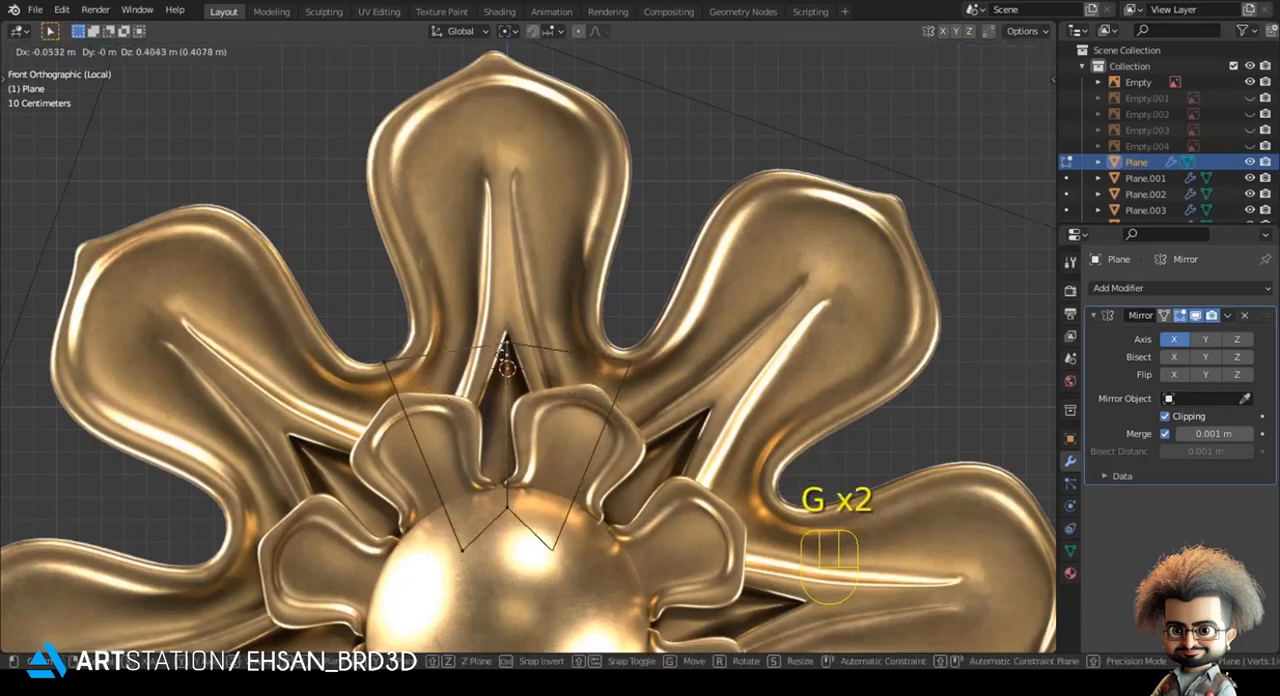
- Move the centre line's upper and lower vertices level with the ends of the outer edge
click(501, 393)
key(g)
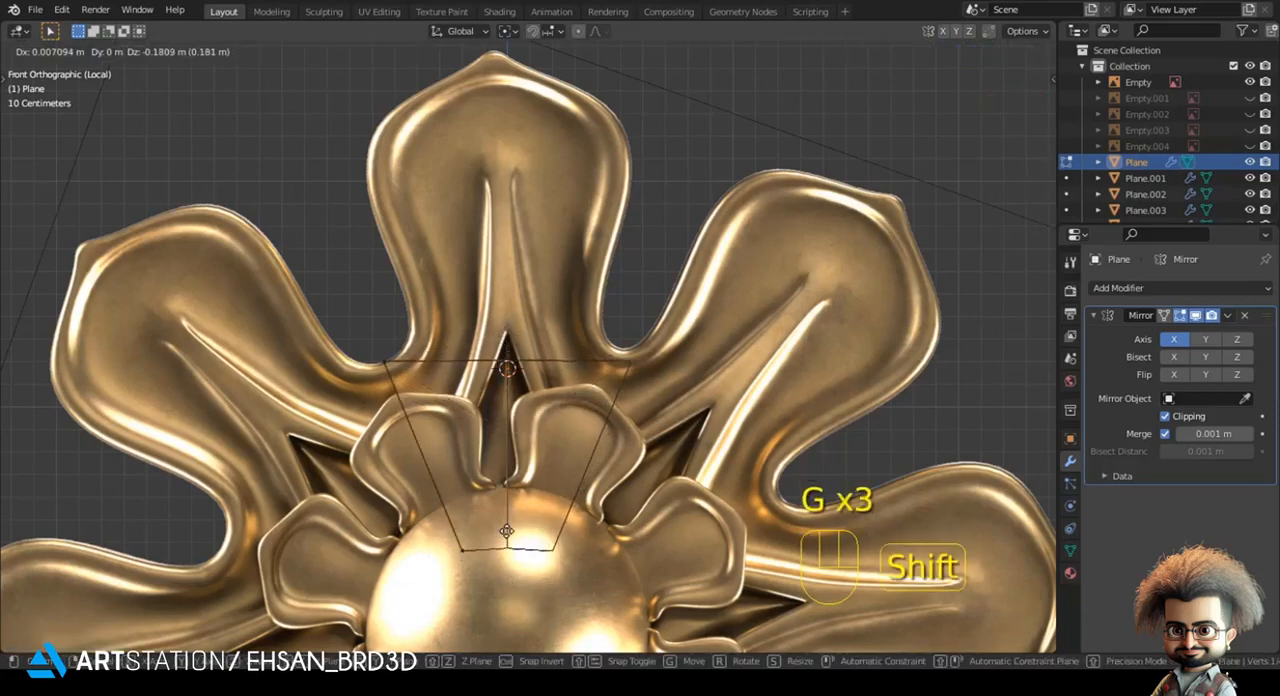
click(510, 556)
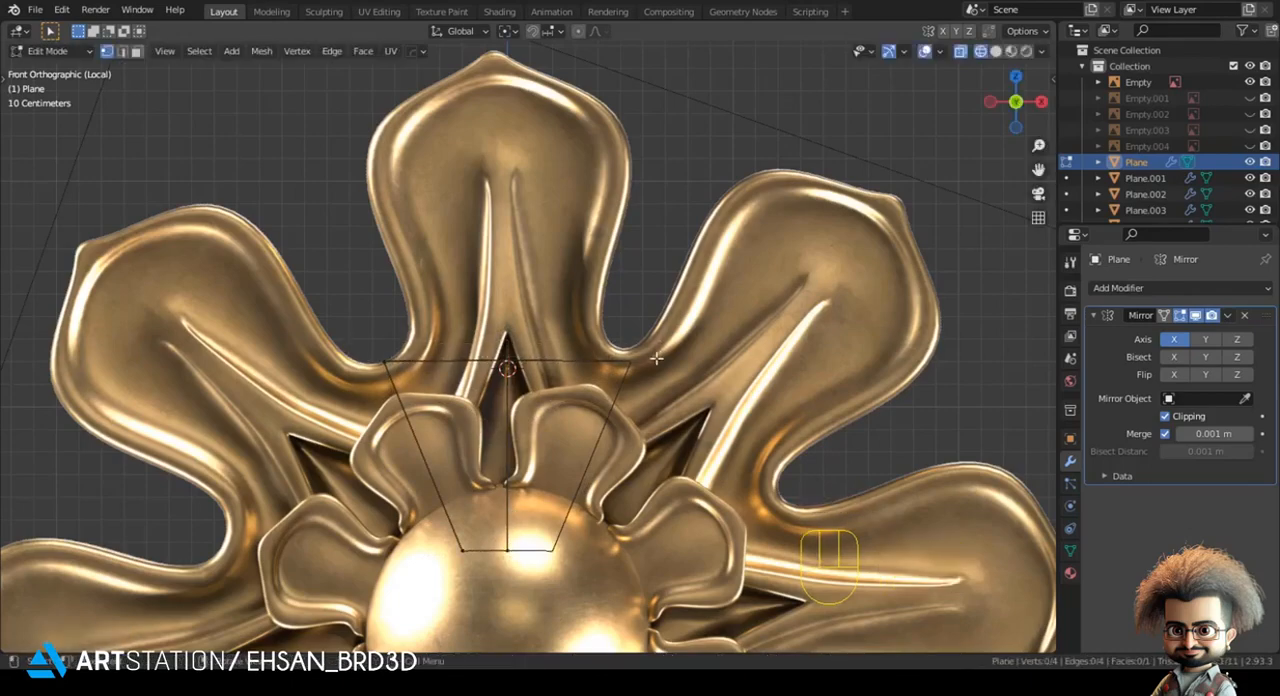
- Flatten the upper edge with a Z scale of 0 and adjust its height to the notch between the large petals
scroll(563, 395, up, 1)
key(s)
key(z)
key(KP_0)
key(KP_Enter)
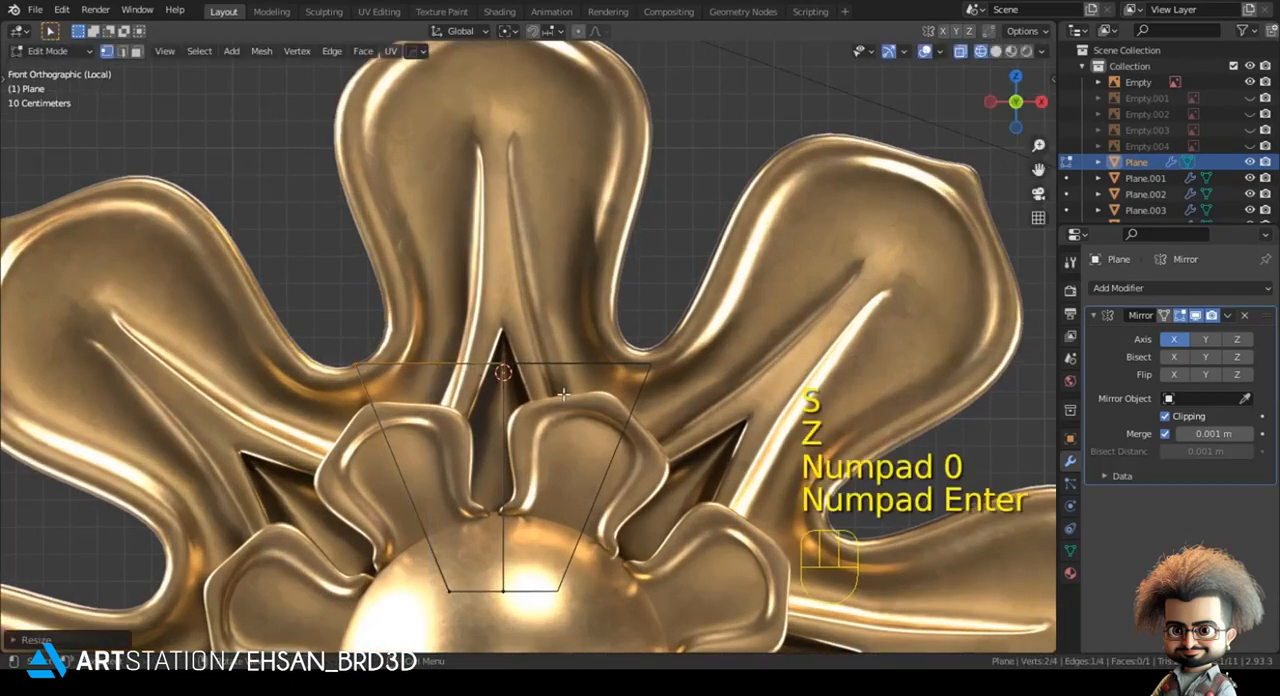
key(g)
key(z)
click(584, 354)
- Extrude the upper edge upward four times, following the outline of the large petal's neck
scroll(425, 376, up, 3)
key(e)
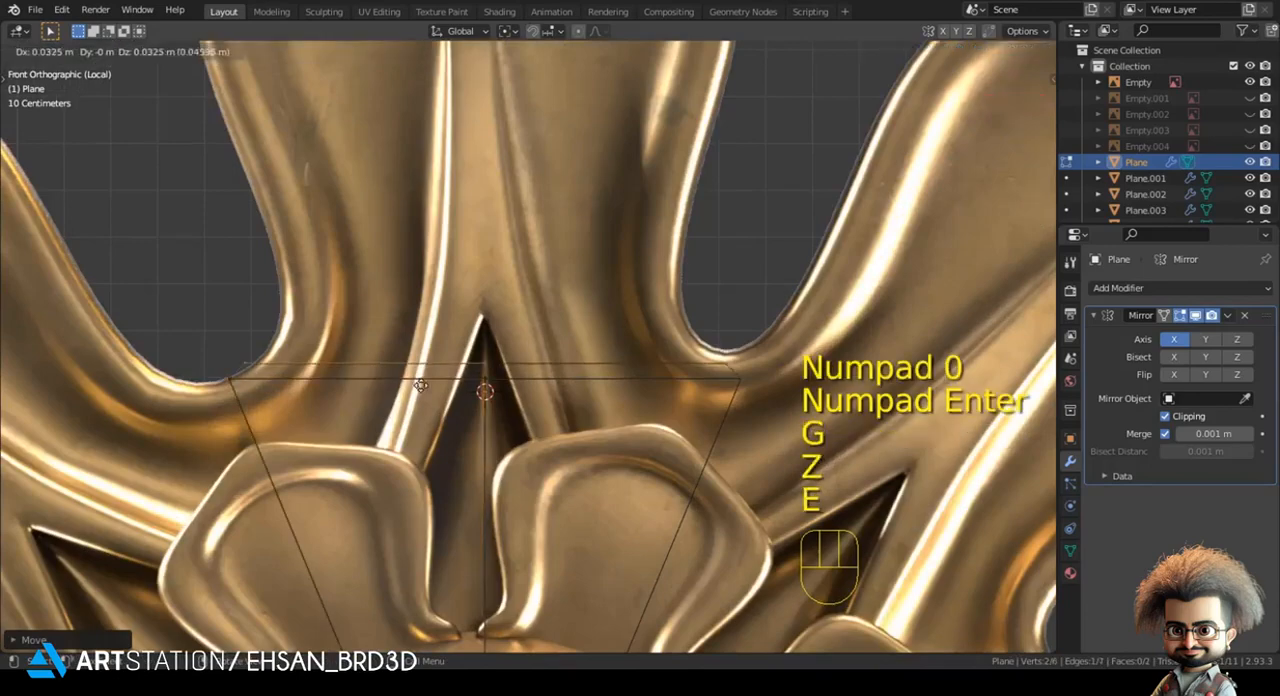
click(400, 356)
key(e)
click(380, 333)
shift+middle_drag(380, 333, 463, 449)
key(e)
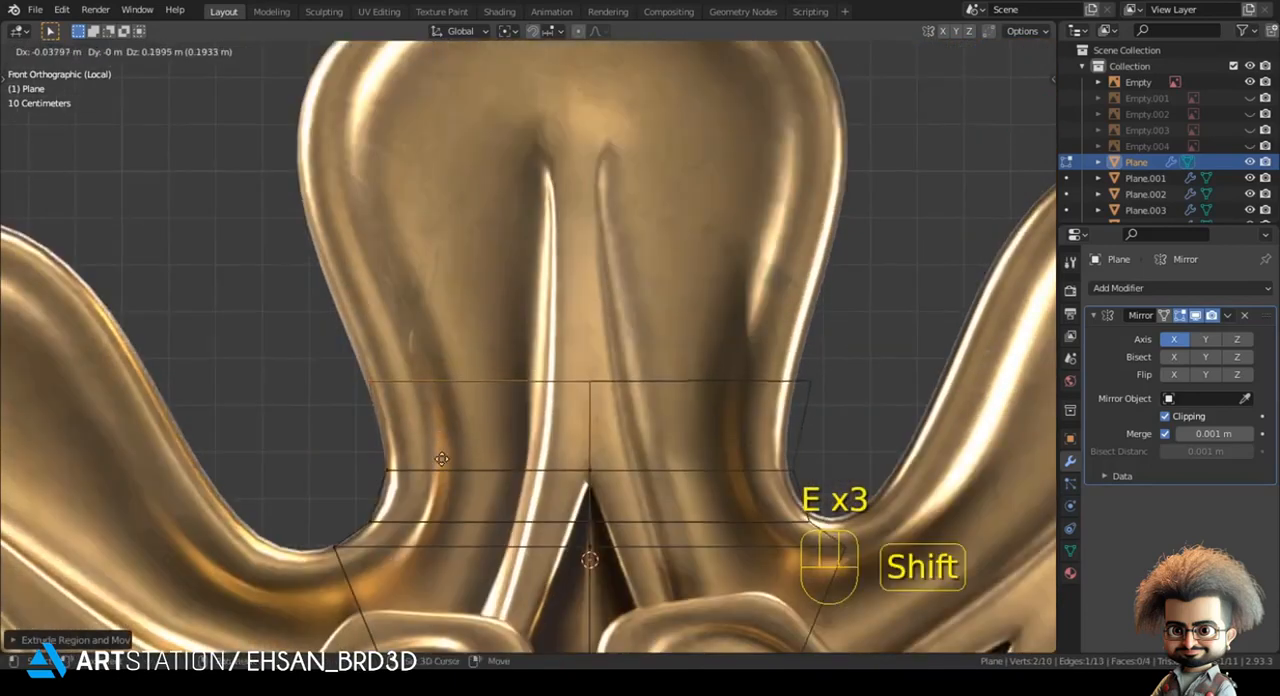
click(441, 459)
scroll(451, 419, up, 2)
key(e)
click(360, 188)
scroll(359, 225, down, 3)
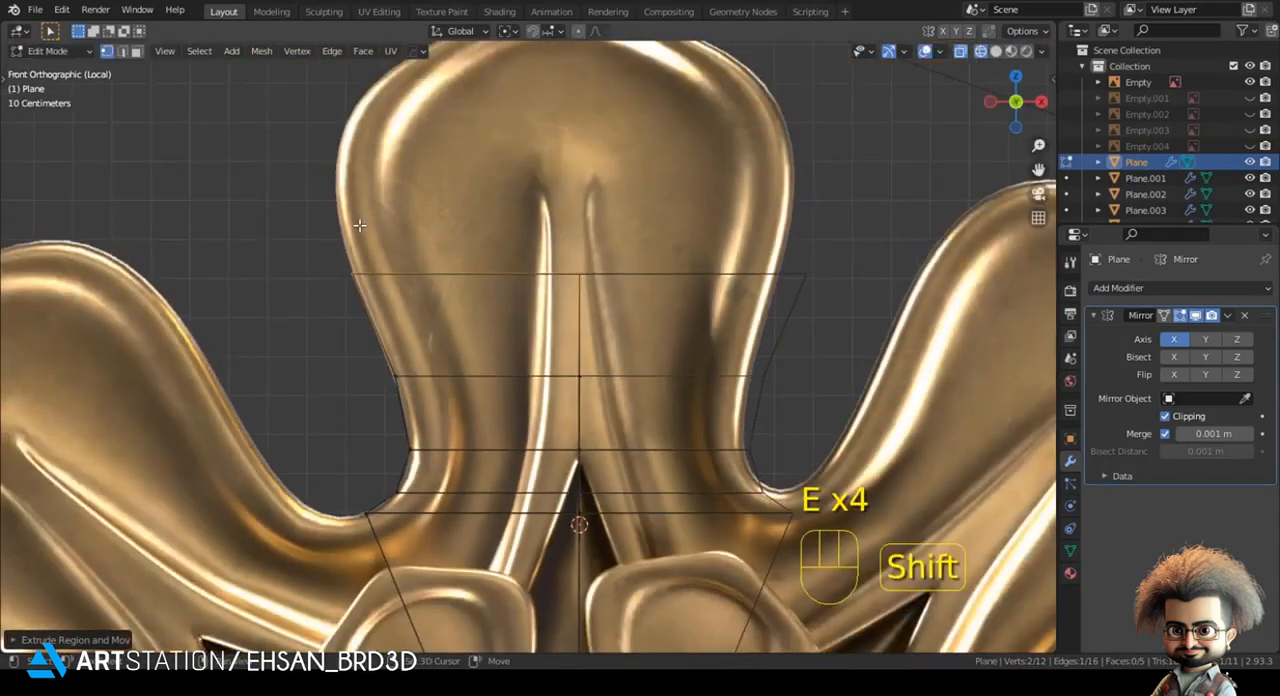
- Extrude four more rows around the large petal's rounded head, ending just below its pointed tip
shift+middle_drag(359, 225, 356, 466)
key(e)
click(338, 395)
key(e)
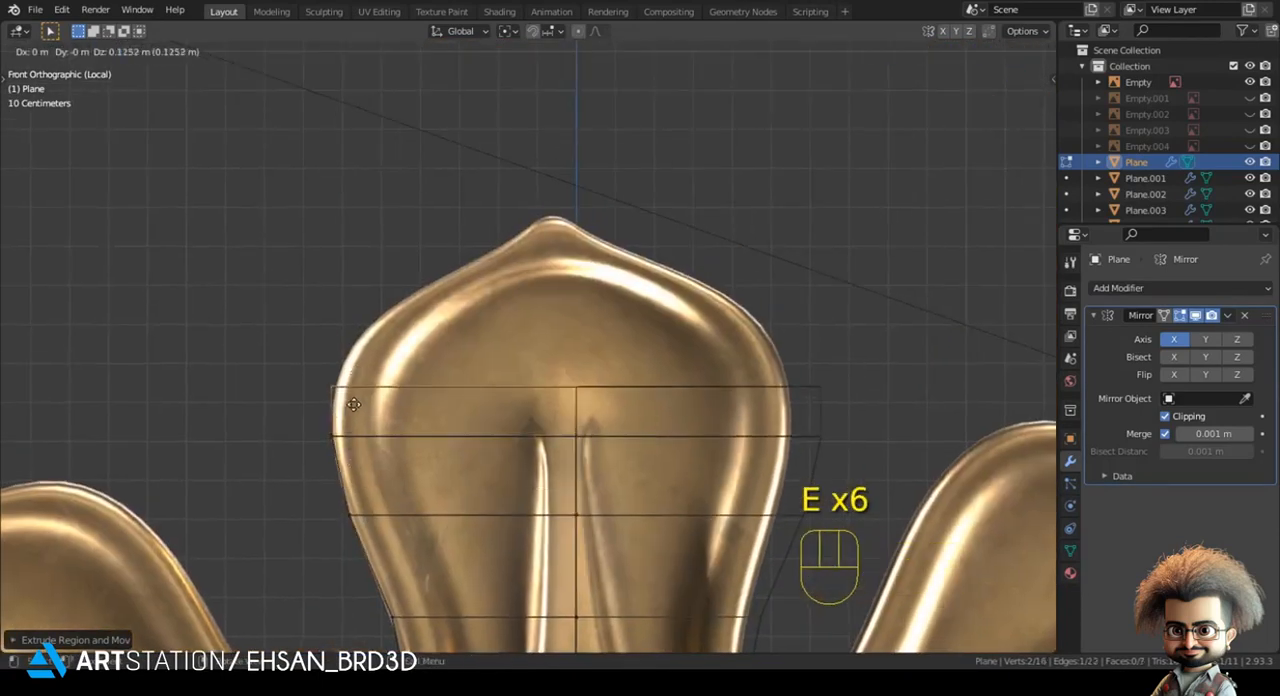
click(355, 370)
key(e)
click(420, 361)
key(e)
click(480, 330)
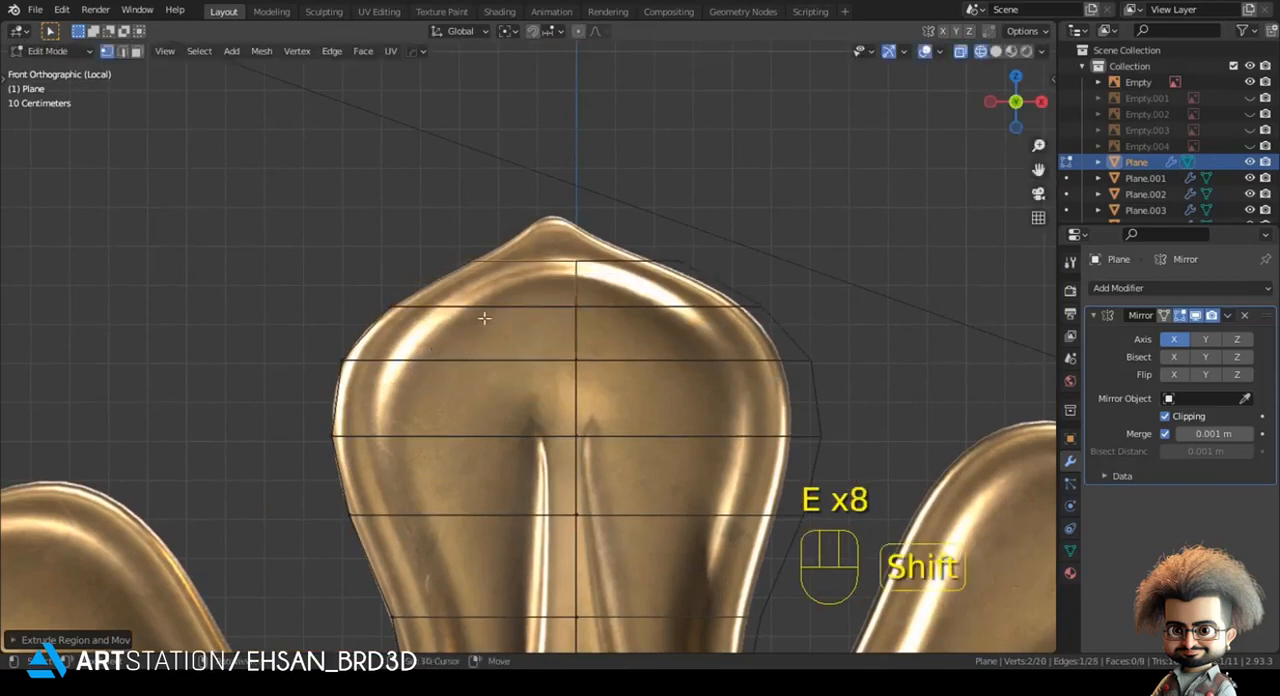
- Shift the reference image slightly along X to centre the large petal's tip on the mirror axis
key(Tab)
click(655, 201)
key(g)
key(x)
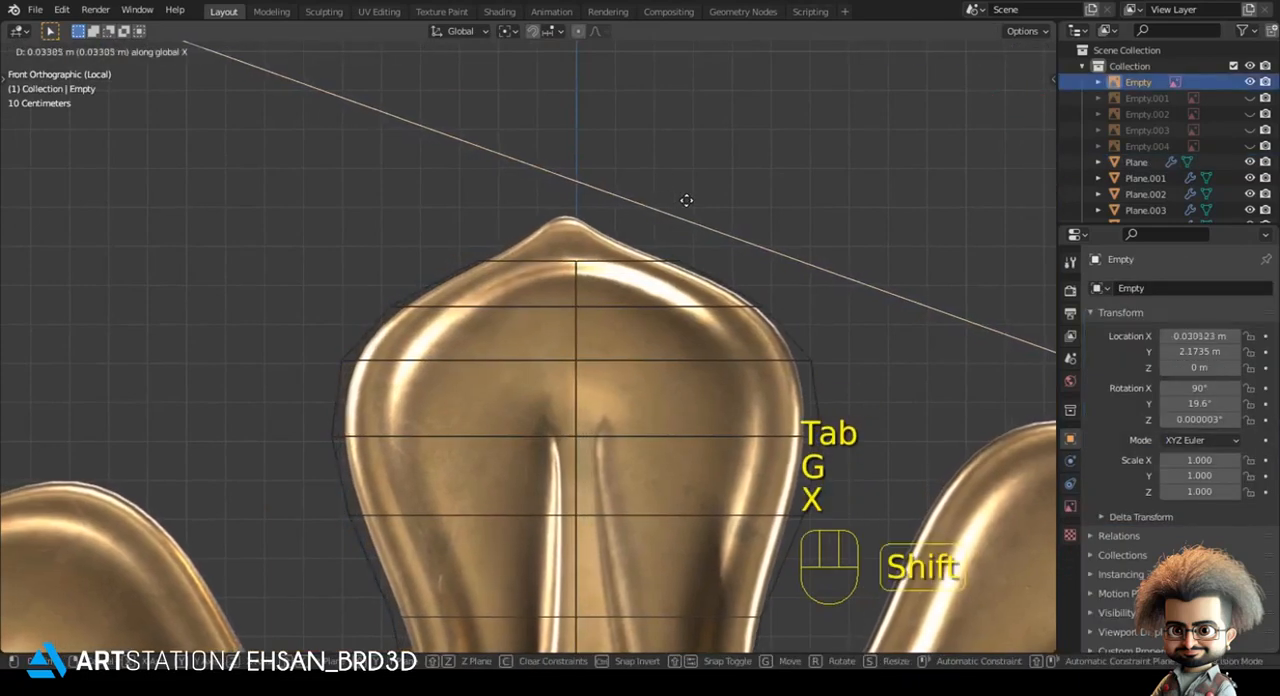
click(669, 246)
- Move the outer vertices of the two rows at the petal's widest part inward along X to its outline
click(357, 331)
key(Tab)
drag(322, 336, 646, 383)
key(g)
key(x)
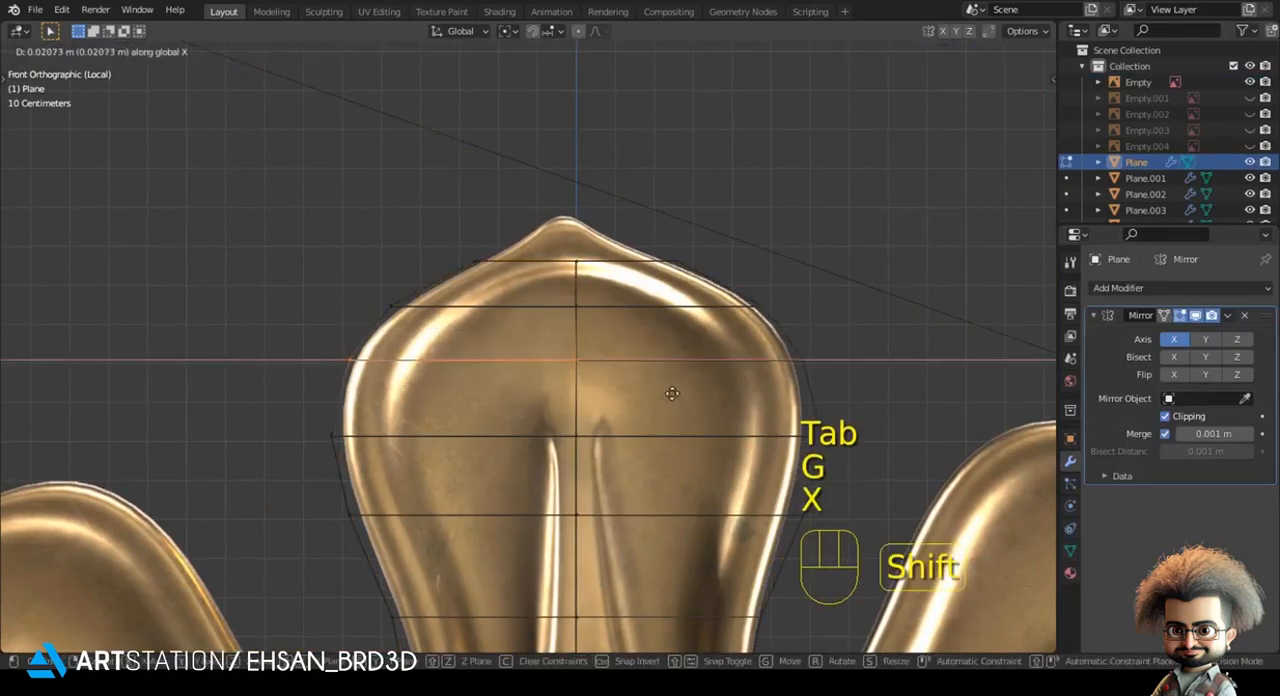
click(672, 393)
drag(308, 407, 654, 449)
key(g)
key(x)
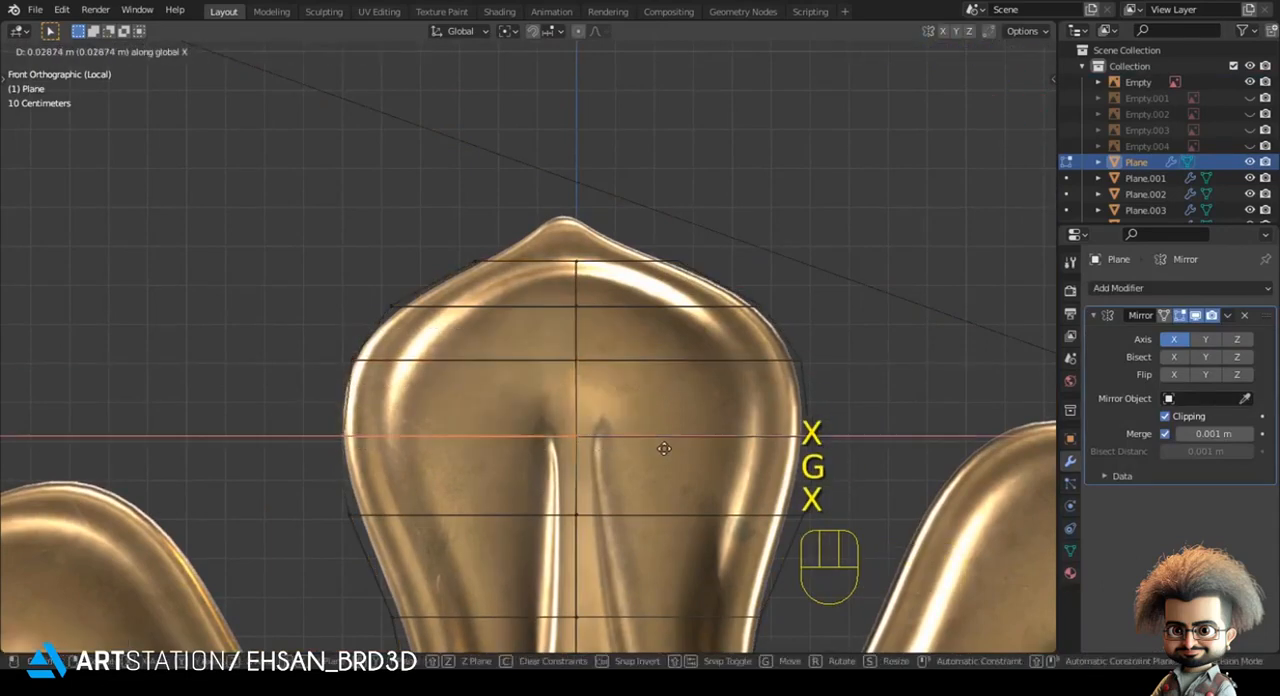
click(664, 449)
- Move the outer vertices of the two rows below the petal's widest part along X to fit its tapering outline
drag(295, 491, 605, 550)
shift+middle_drag(605, 550, 579, 372)
key(g)
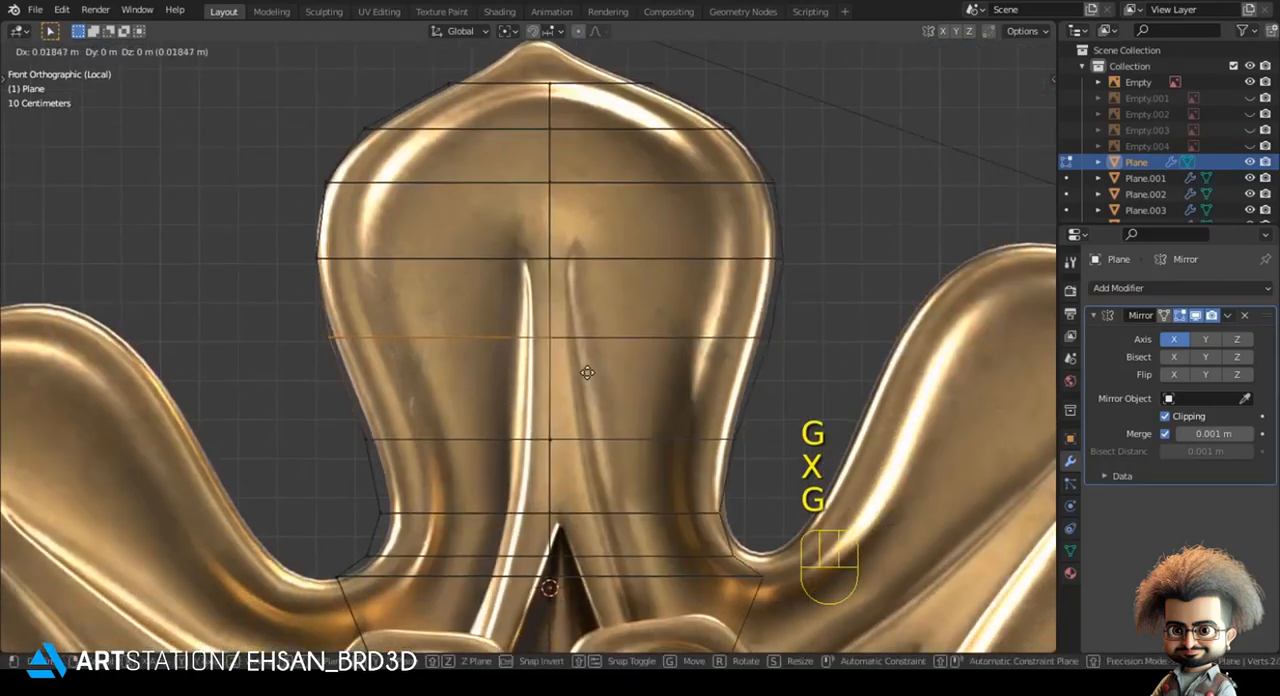
key(x)
click(587, 373)
drag(332, 433, 624, 476)
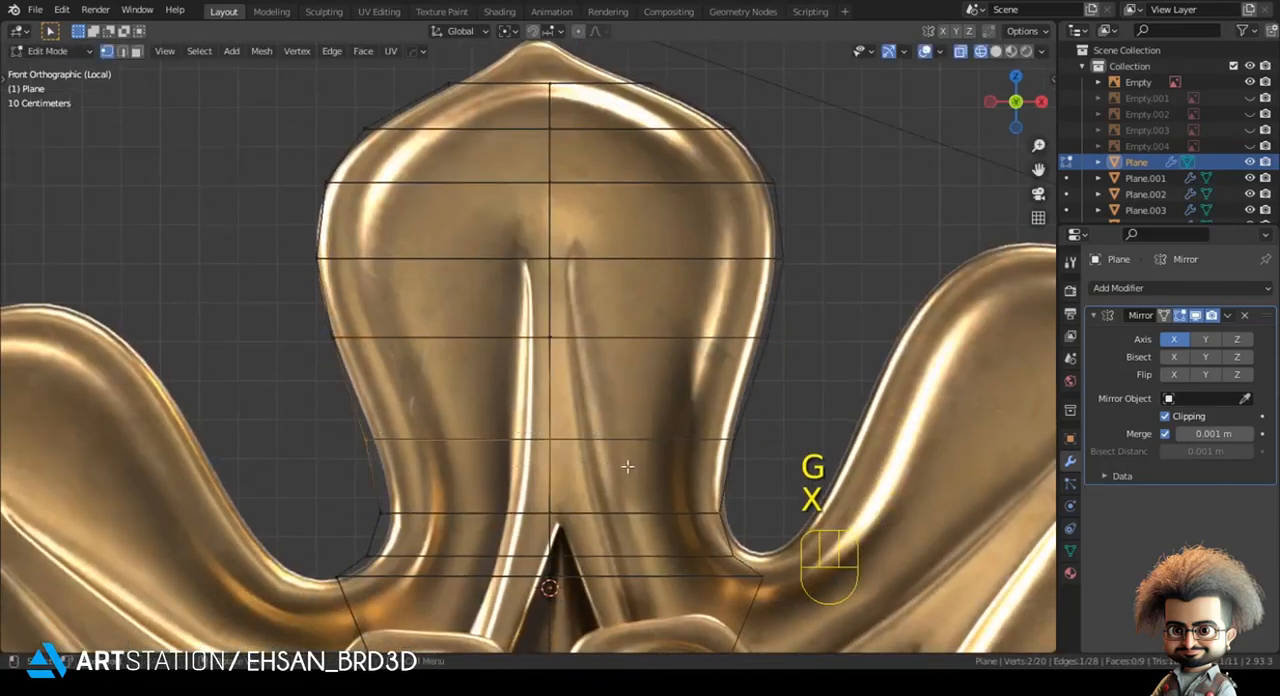
key(g)
key(x)
click(632, 467)
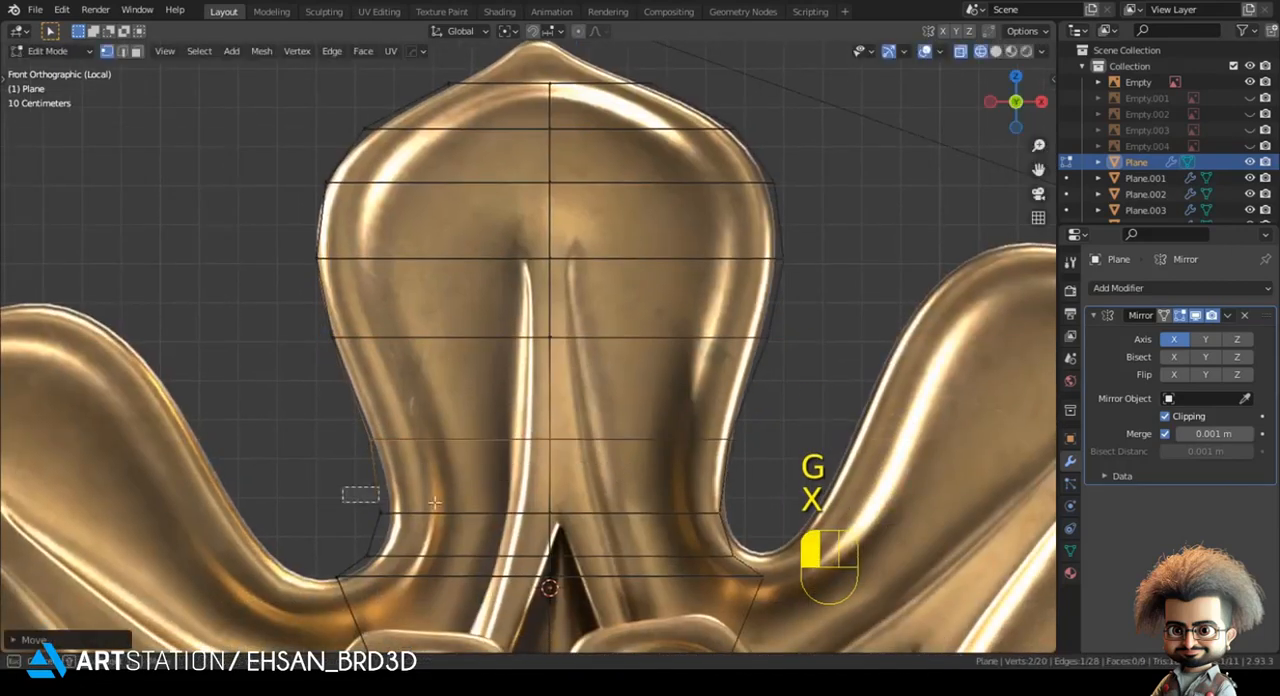
- Adjust the outer vertices of the two rows at the petal's narrow neck along X to match the reference
drag(378, 503, 556, 528)
key(g)
key(x)
click(614, 532)
drag(370, 549, 590, 566)
key(g)
key(x)
shift+click(417, 407)
shift+middle_drag(418, 408, 406, 556)
- Extrude the petal's topmost row twice up to the pointed tip in the reference
drag(402, 192, 562, 252)
shift+middle_drag(577, 218, 536, 323)
scroll(536, 323, up, 3)
key(e)
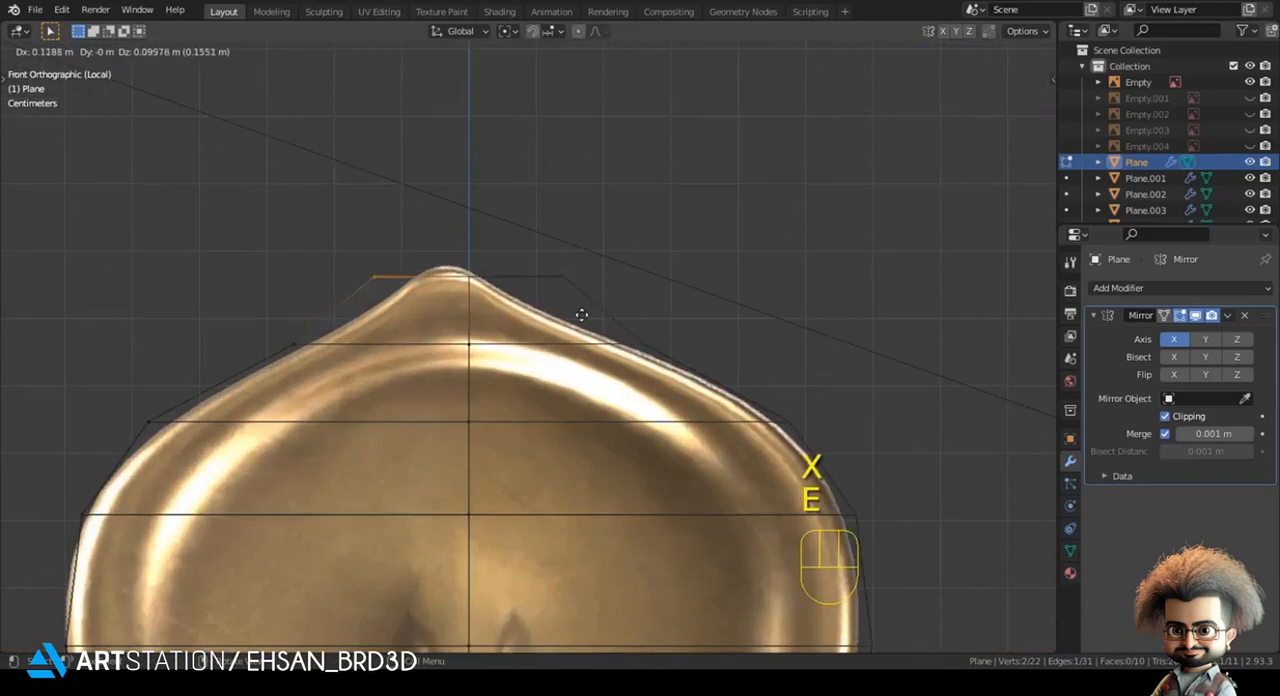
click(612, 330)
key(e)
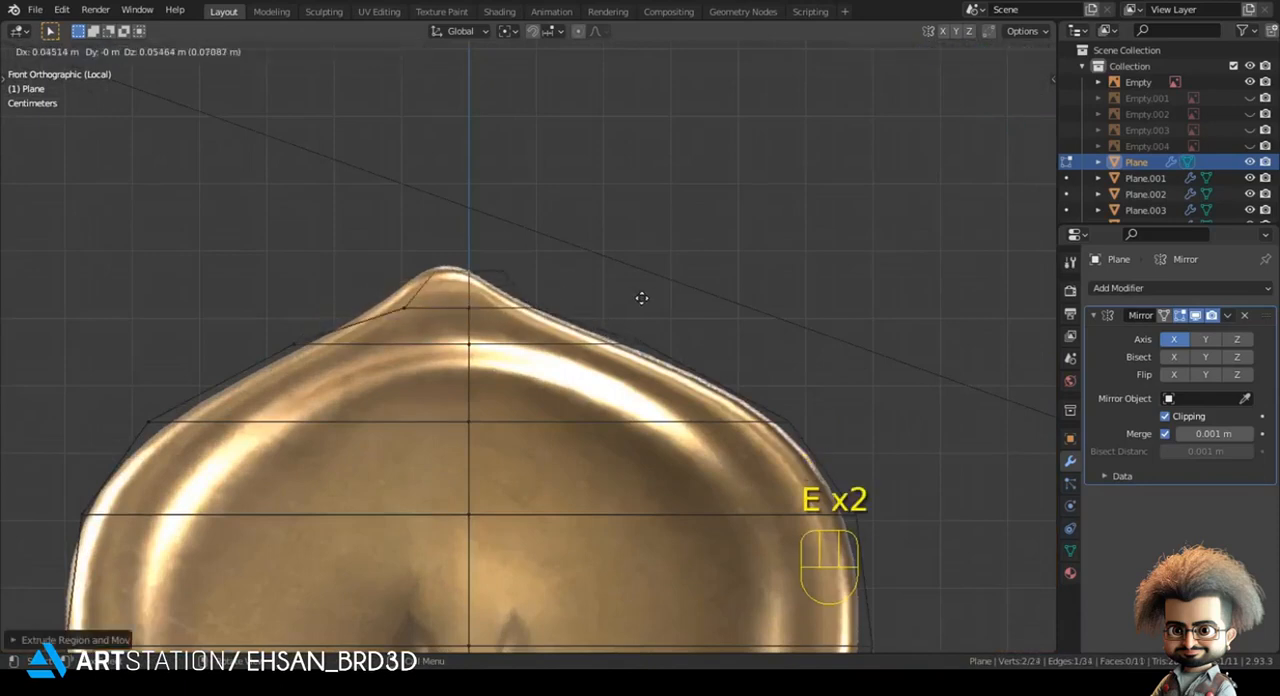
click(640, 297)
- Reposition the outer vertices of the petal's two tip rows so they follow the pointed outline
click(416, 289)
key(g)
click(416, 294)
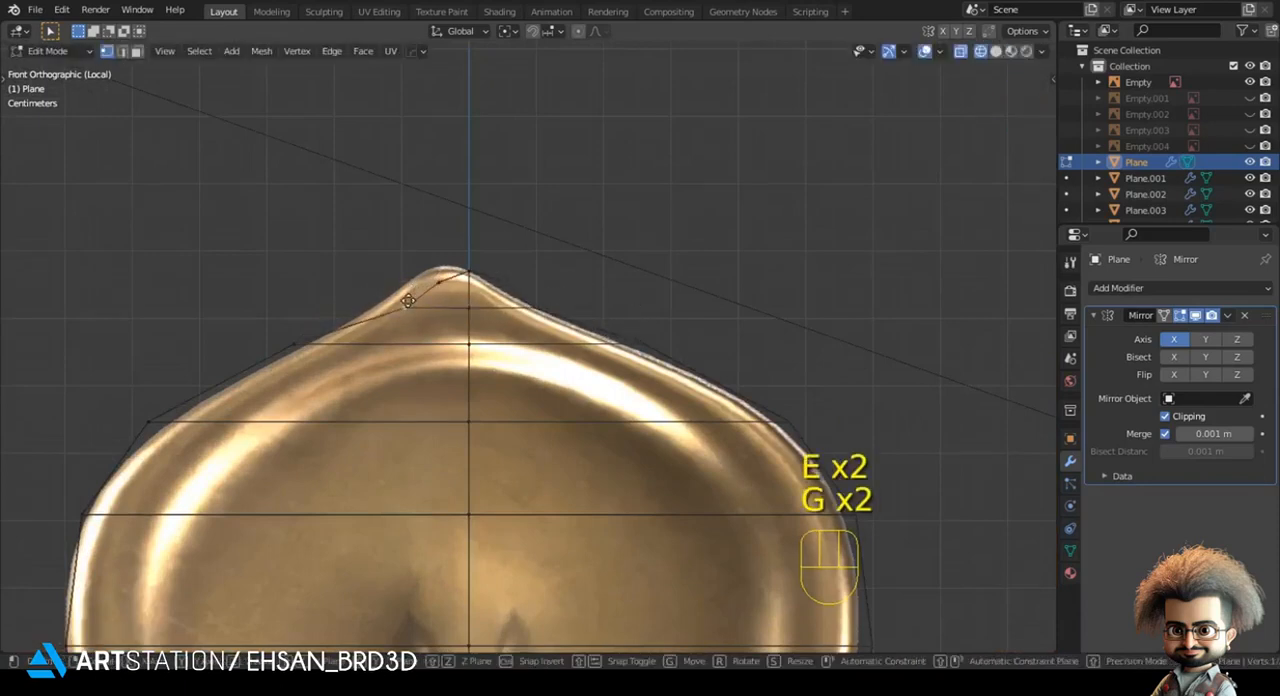
key(g)
key(x)
click(396, 301)
key(alt+a)
click(449, 297)
key(g)
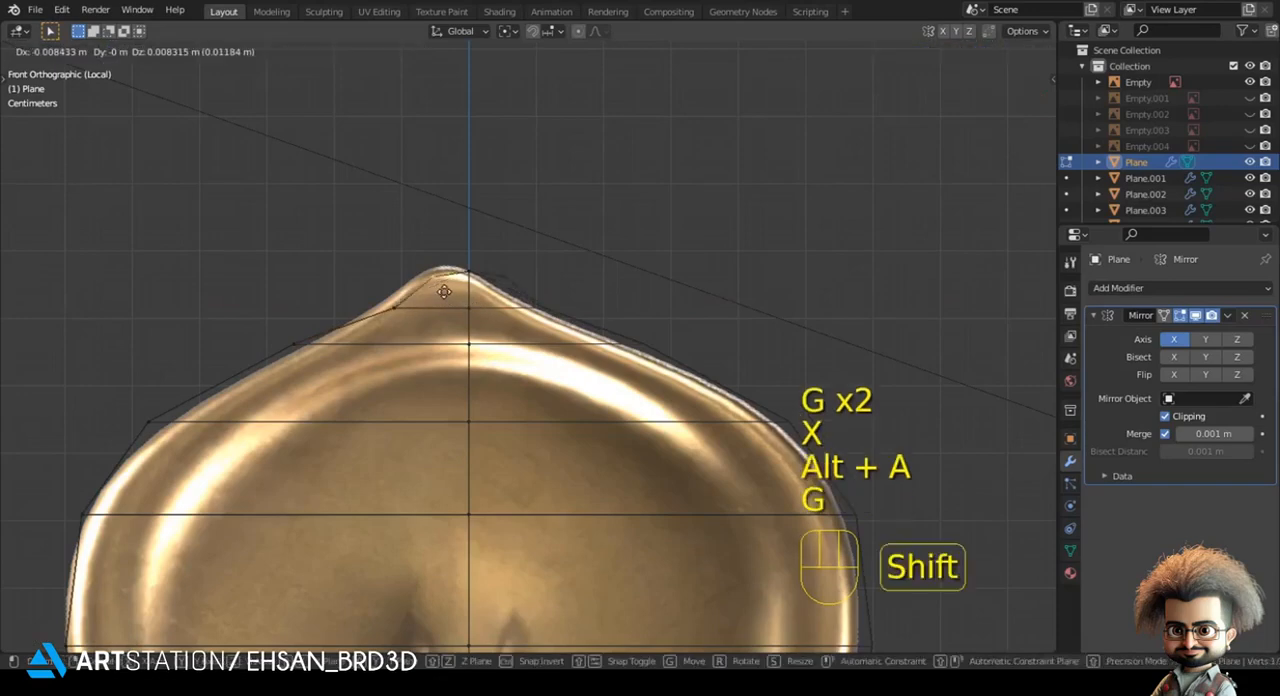
click(480, 299)
- Check the whole petal mesh from base to tip against the reference image
key(Tab)
scroll(491, 369, down, 5)
shift+middle_drag(518, 265, 525, 20)
shift+middle_drag(421, 522, 574, 408)
scroll(453, 470, up, 2)
key(Tab)
key(alt+a)
scroll(478, 477, down, 2)
scroll(500, 480, down, 2)
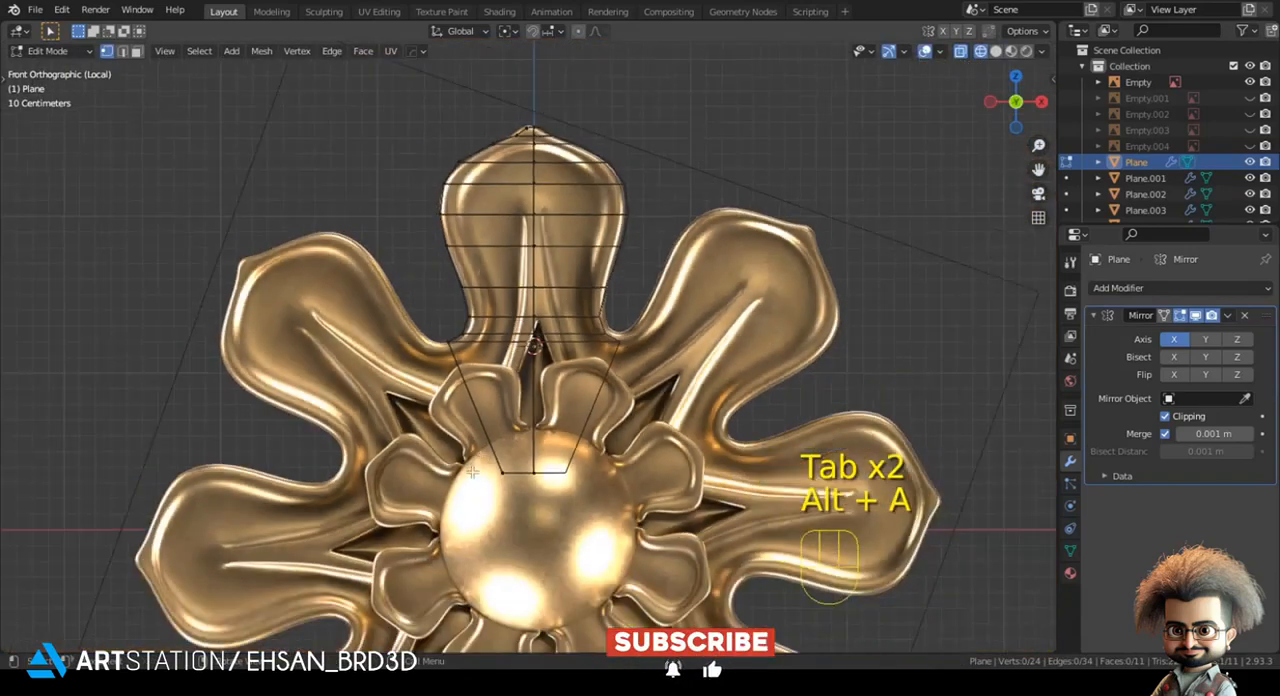
scroll(475, 466, up, 3)
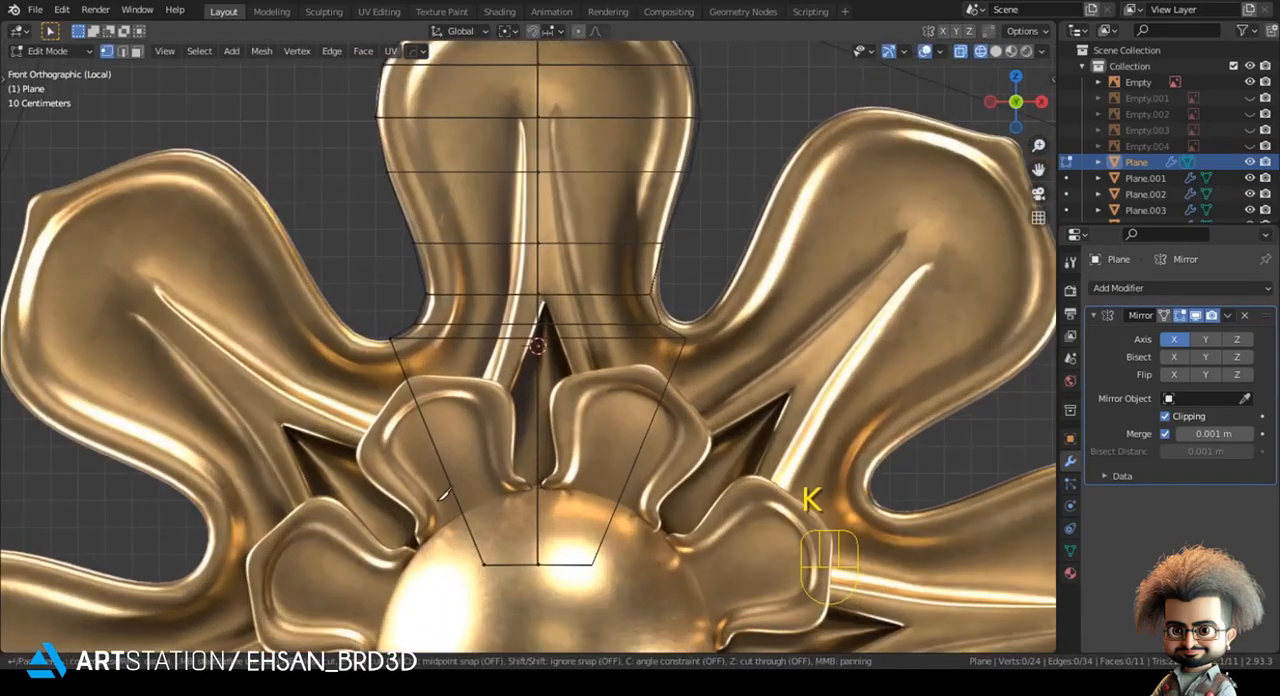
scroll(514, 402, up, 4)
right_click(514, 401)
scroll(514, 401, down, 2)
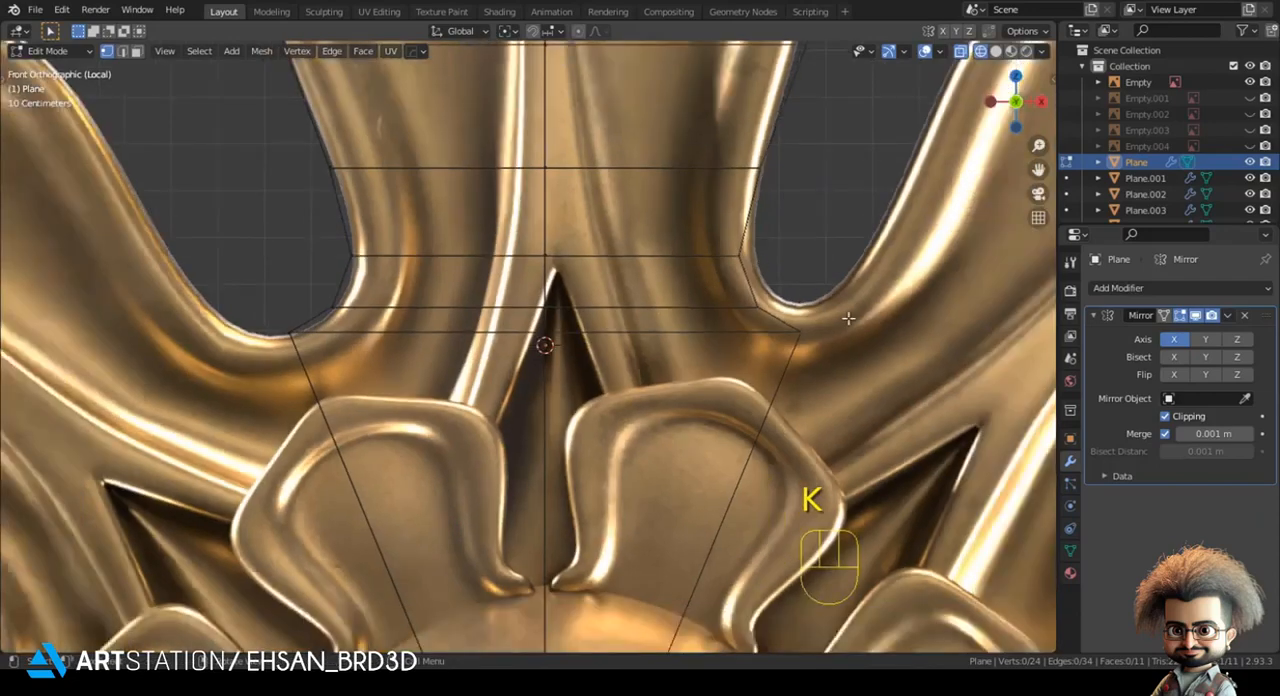
- Shift the reference image along X so the petal's lower part and the dark gap centre on the mesh axis
key(Tab)
click(895, 333)
key(g)
key(x)
shift+click(864, 340)
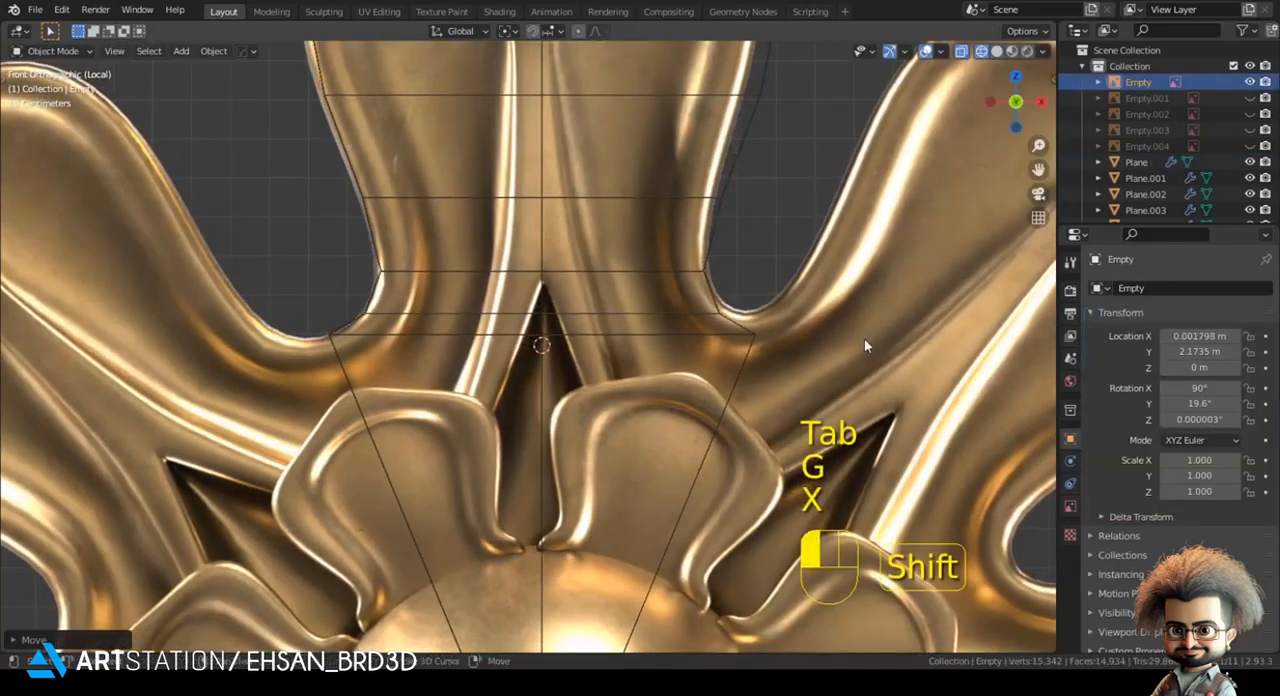
- Adjust the reference image's rotation to about 19.5 degrees and its X position to fit the petal to the mesh
scroll(790, 323, down, 4)
shift+middle_drag(788, 322, 786, 388)
key(r)
click(812, 303)
key(g)
key(x)
click(811, 303)
key(r)
key(g)
key(x)
shift+click(830, 299)
key(r)
click(825, 296)
key(g)
key(x)
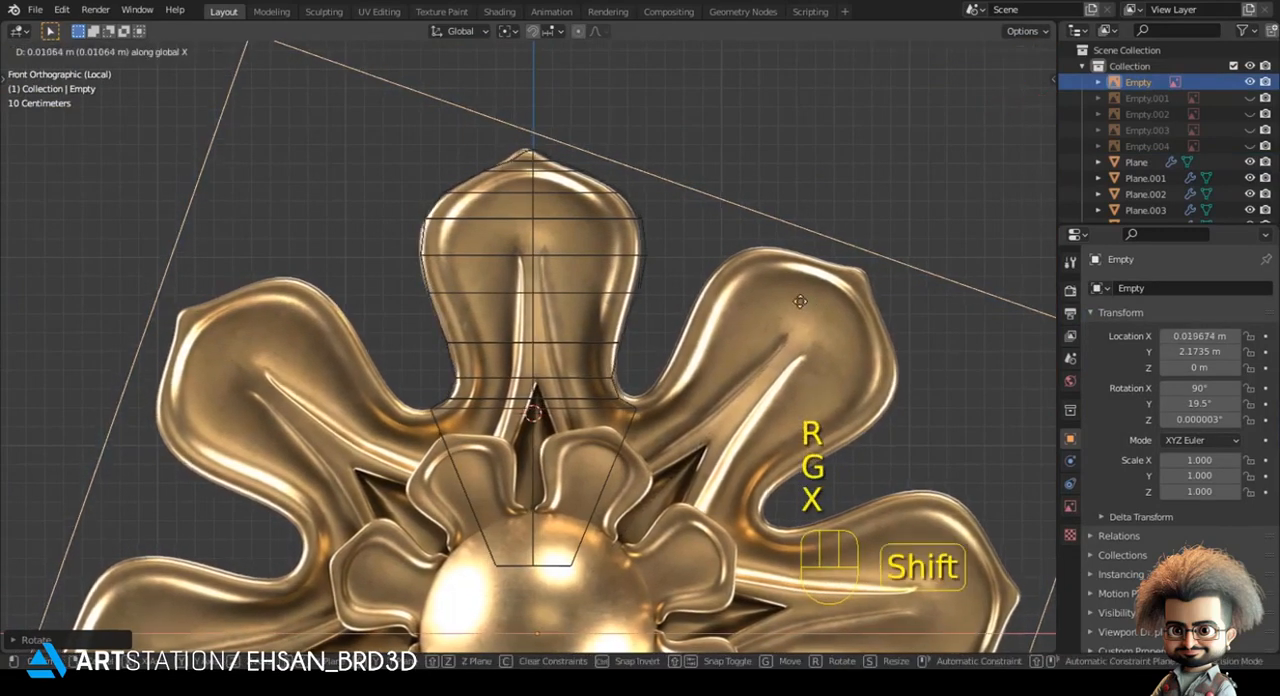
shift+click(821, 297)
- Rotate the reference image to about 20.5 degrees and shift it along X to realign the top petal with the mesh
key(r)
click(798, 307)
key(g)
key(x)
shift+click(797, 308)
key(r)
click(797, 308)
key(g)
key(x)
shift+click(799, 309)
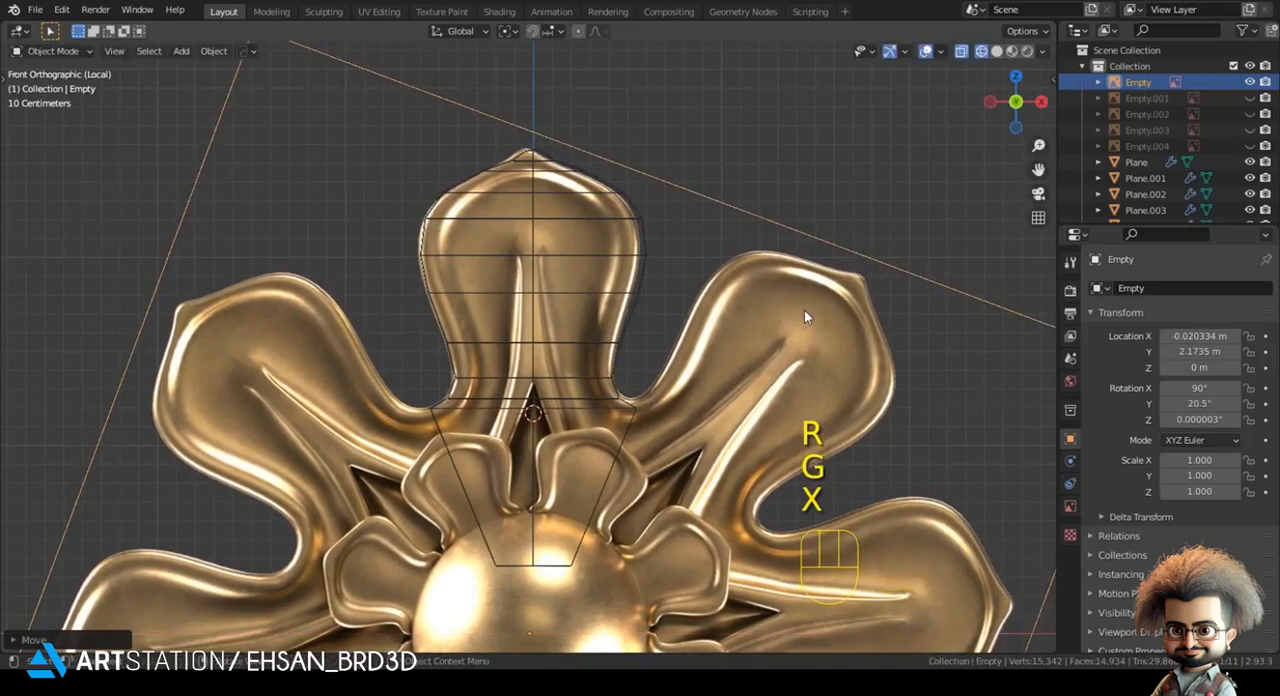
- Fine-tune the reference image's rotation to about 21.2 degrees and its X position so the petal centres on the mesh
key(r)
click(804, 311)
key(g)
key(x)
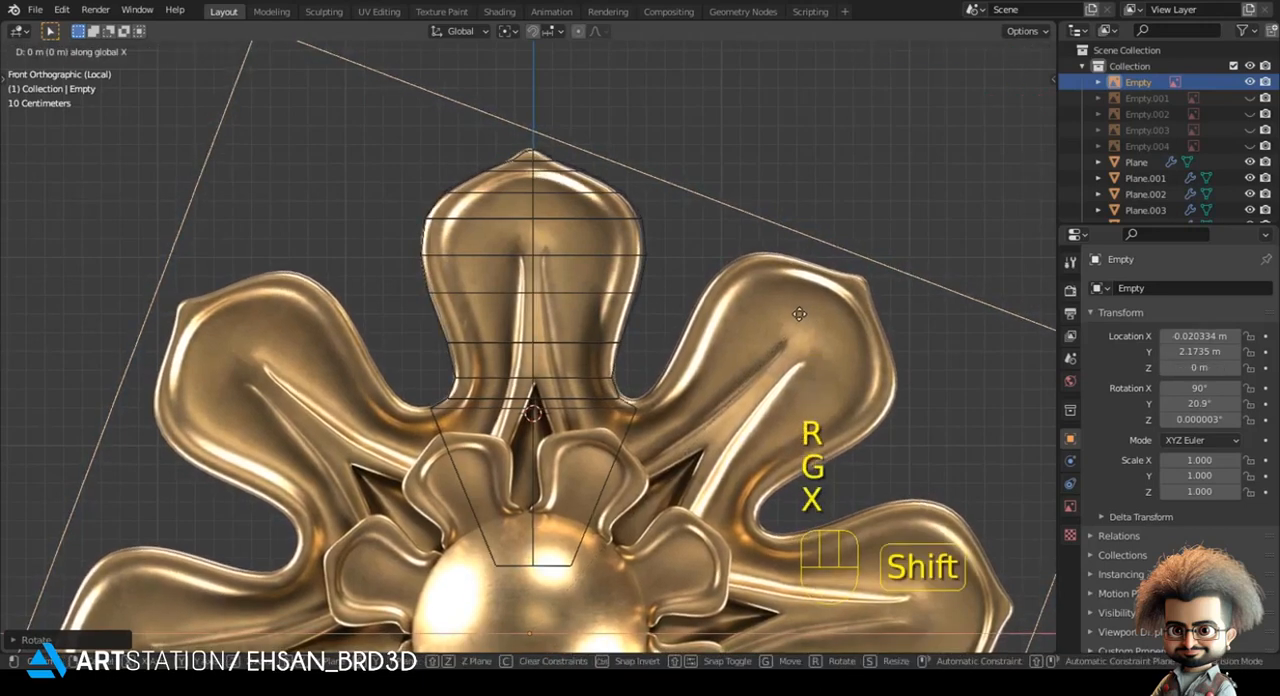
shift+click(797, 314)
key(r)
key(g)
click(806, 311)
key(g)
key(x)
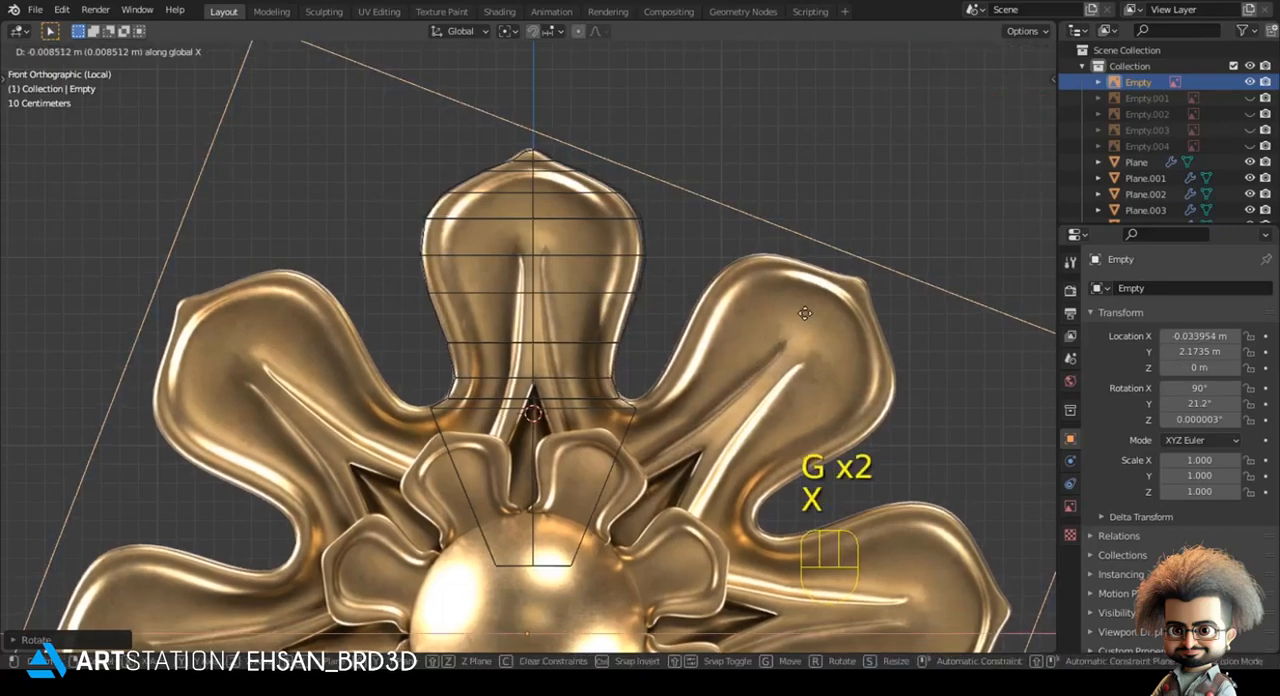
shift+click(805, 313)
- Knife-cut the petal mesh along its left central ridge, from the lower side edge up to the ridge's upper end
key(alt+a)
scroll(523, 332, up, 3)
shift+middle_drag(526, 350, 580, 291)
key(z)
click(610, 378)
key(Tab)
scroll(309, 366, up, 2)
key(z)
shift+middle_drag(382, 429, 366, 333)
key(alt+a)
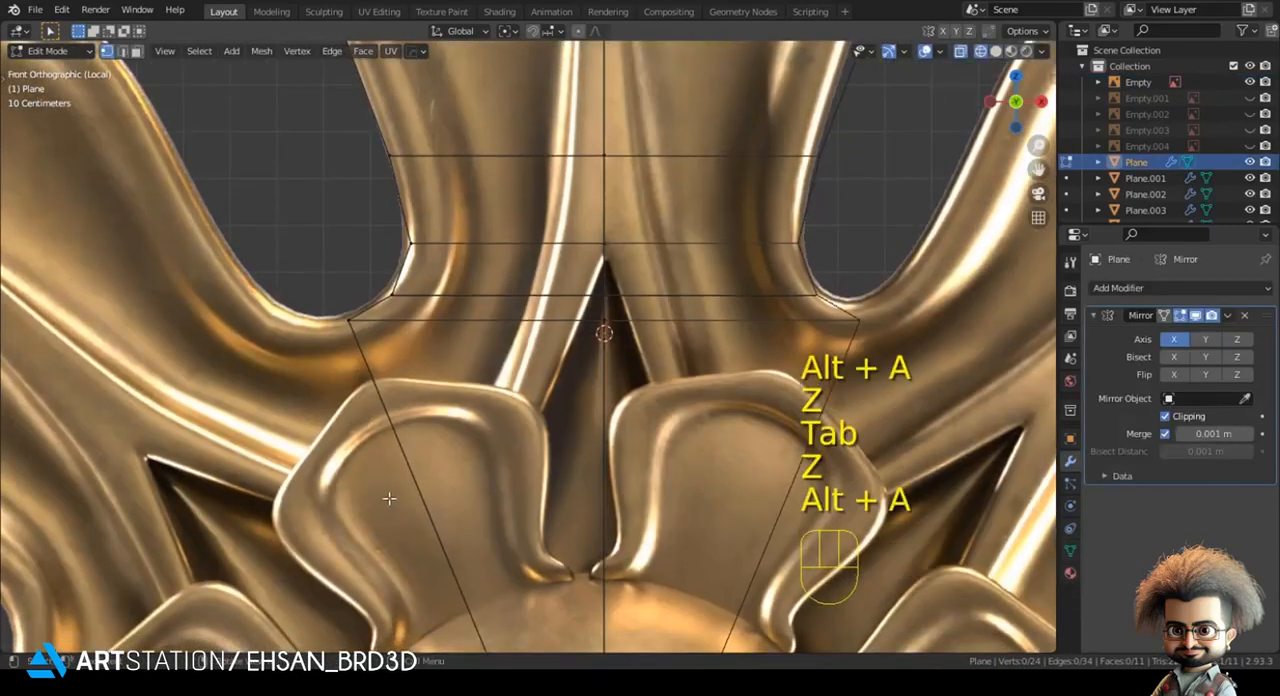
key(k)
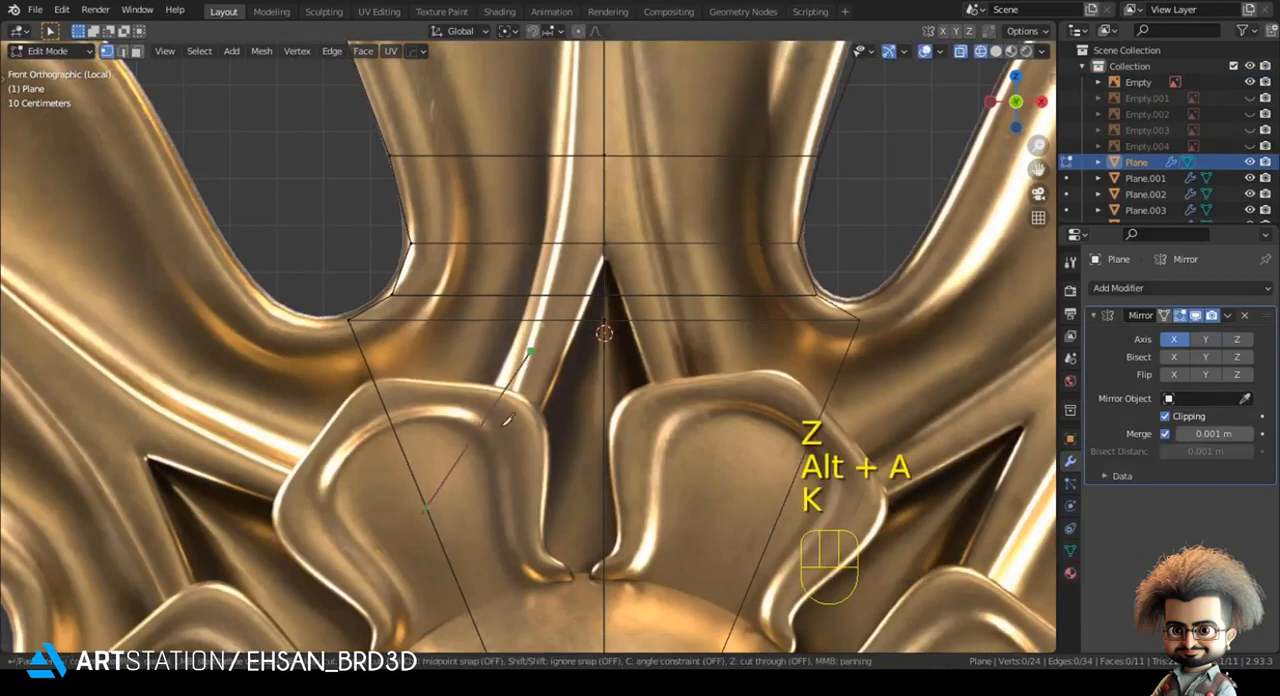
key(k)
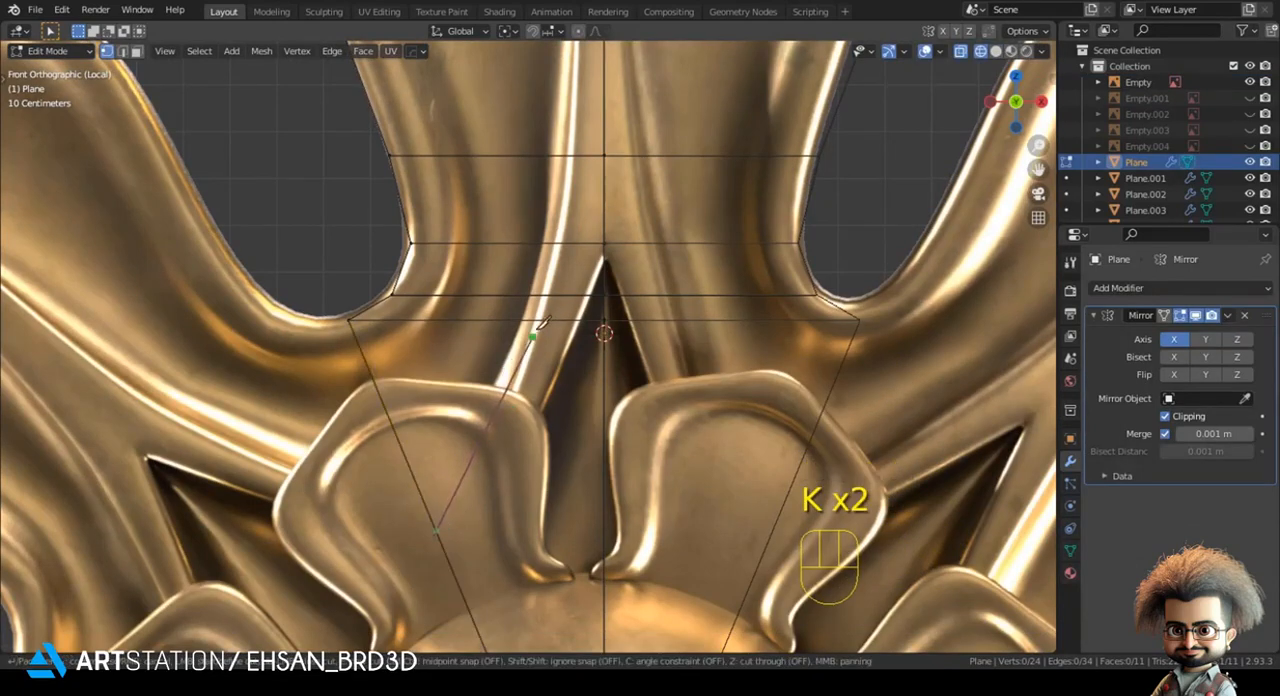
shift+middle_drag(563, 233, 505, 424)
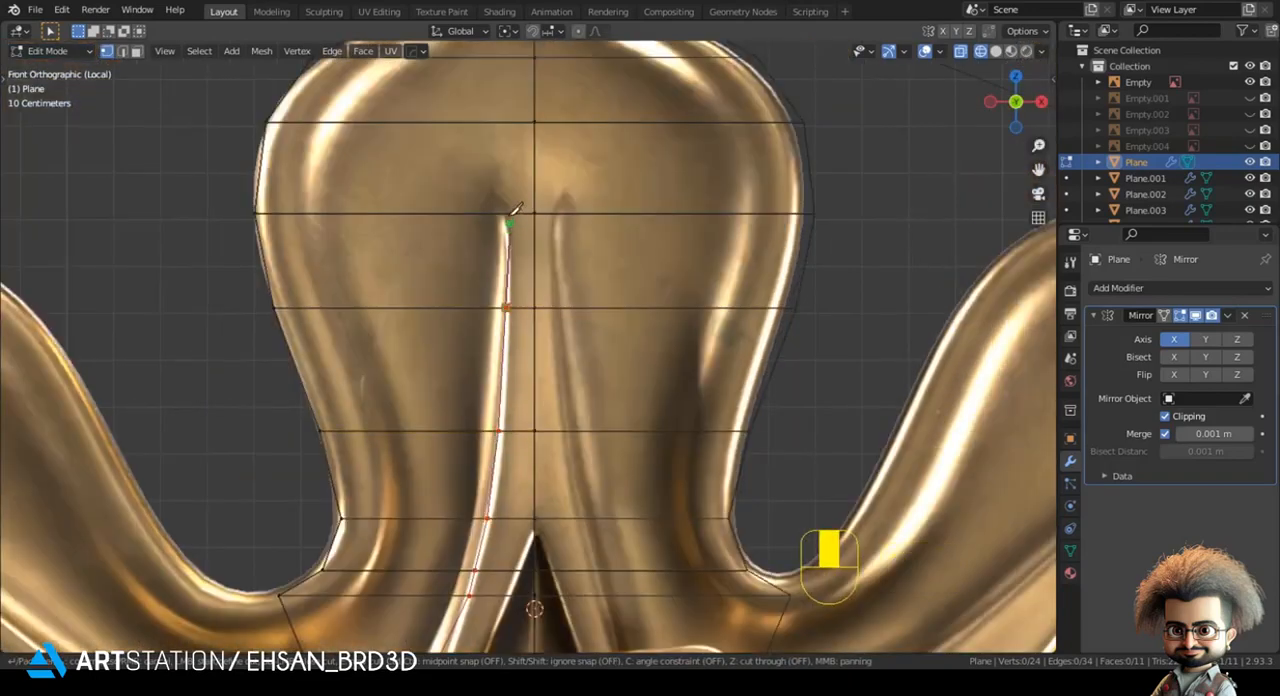
key(Return)
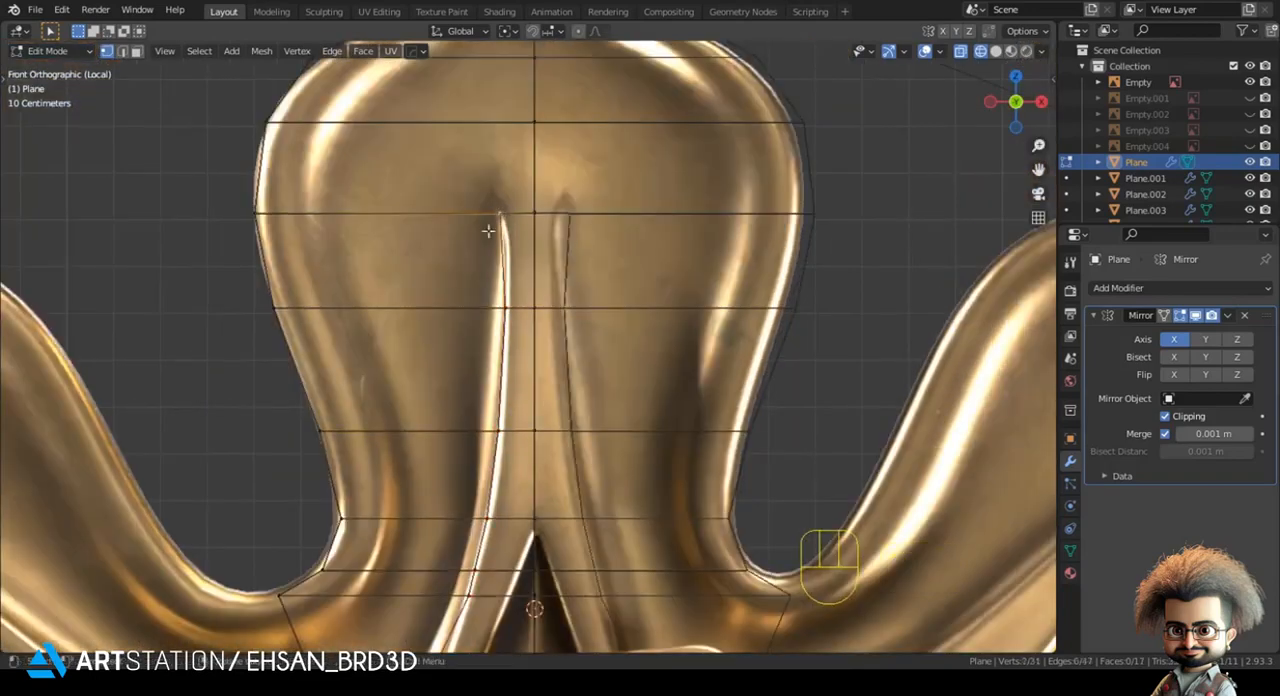
- Move the ridge cut's vertex just above the mesh's lowest full row slightly upward along the ridge
scroll(785, 308, down, 3)
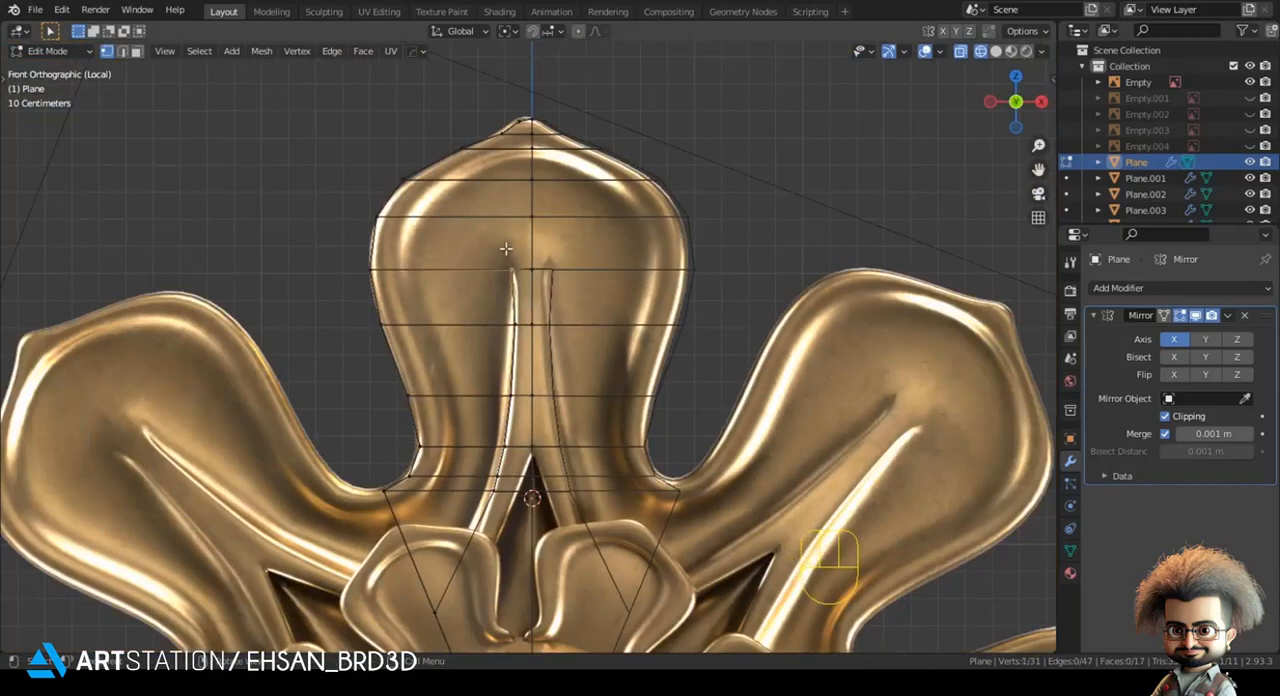
scroll(572, 400, down, 2)
shift+middle_drag(513, 442, 497, 308)
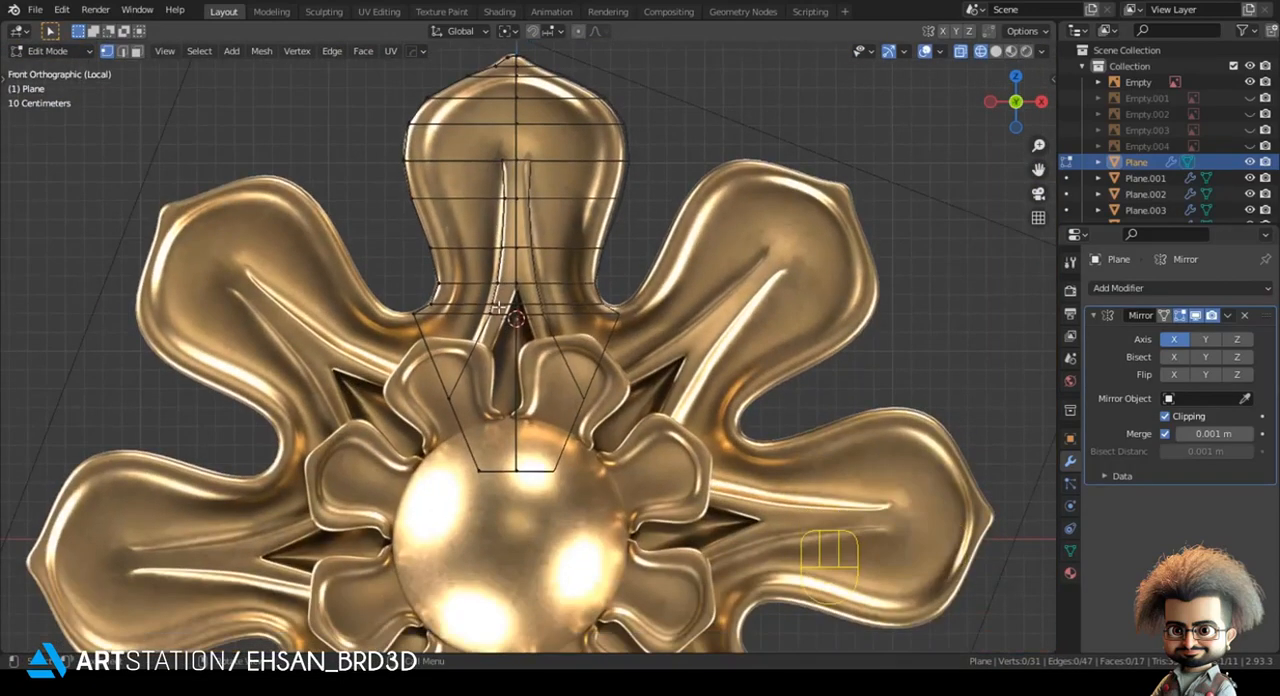
scroll(433, 262, up, 5)
shift+middle_drag(433, 262, 463, 313)
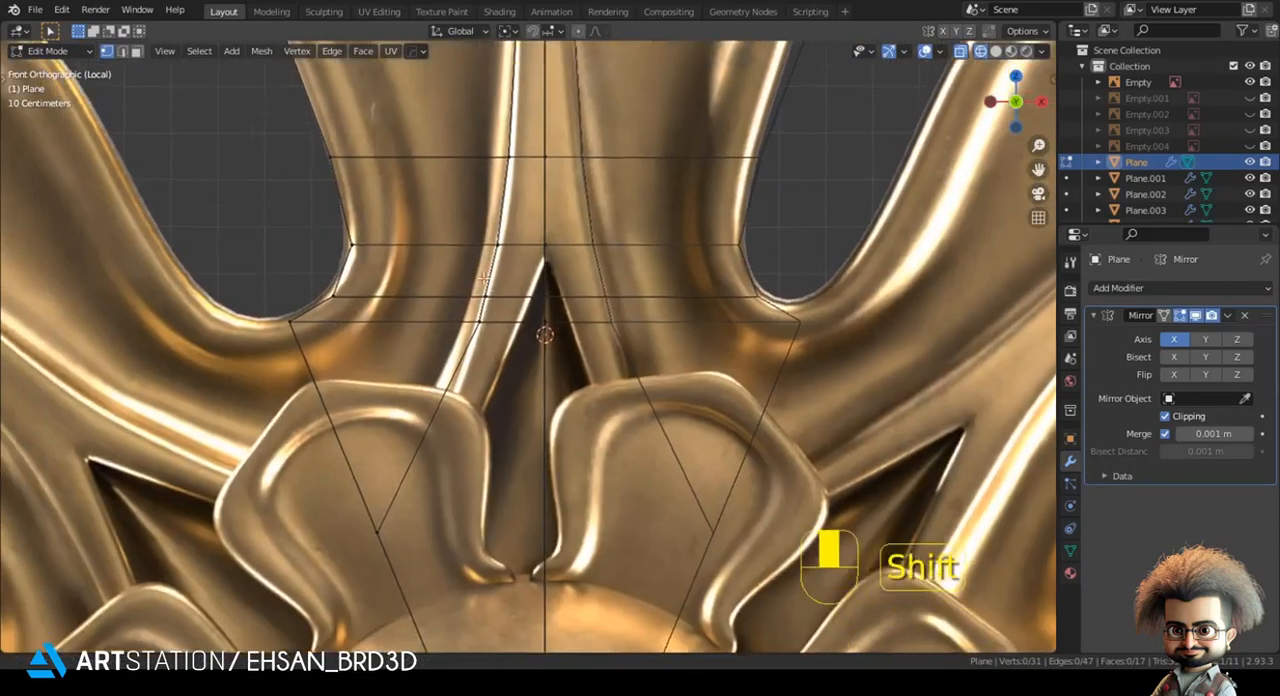
key(g)
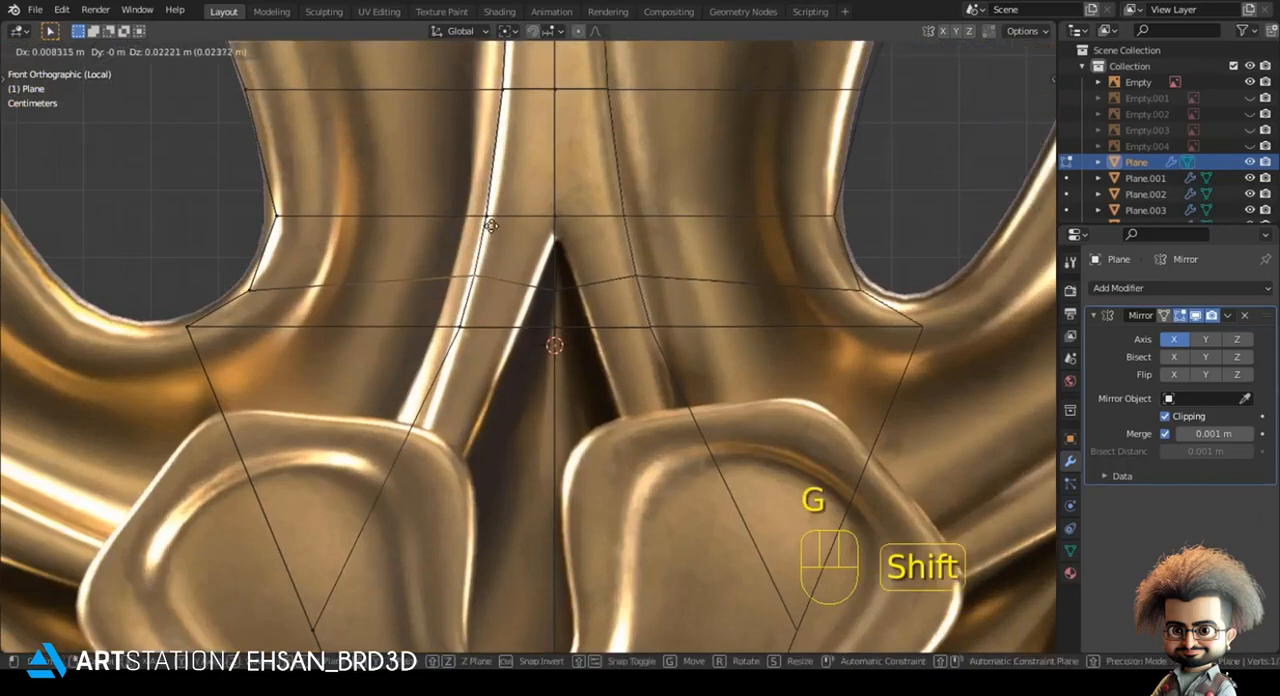
click(279, 285)
- Try to move the centre vertex inside the dark gap up to the gap's tip
key(g)
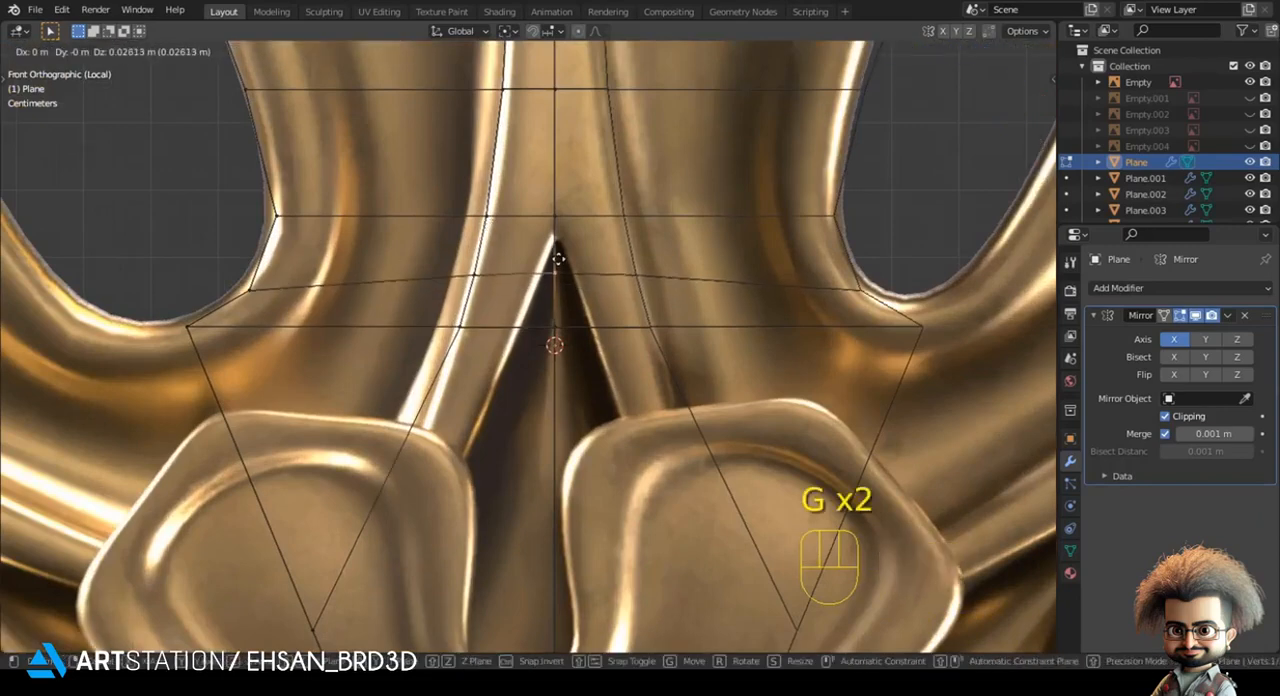
click(558, 238)
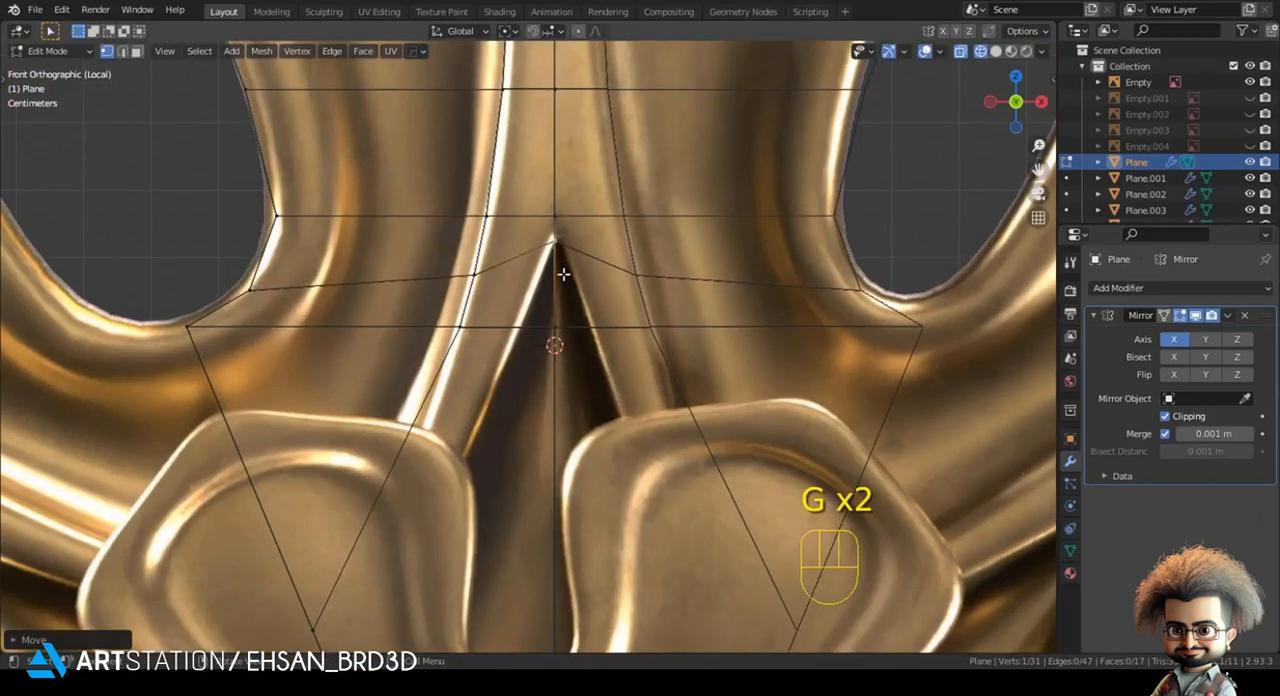
key(ctrl+z)
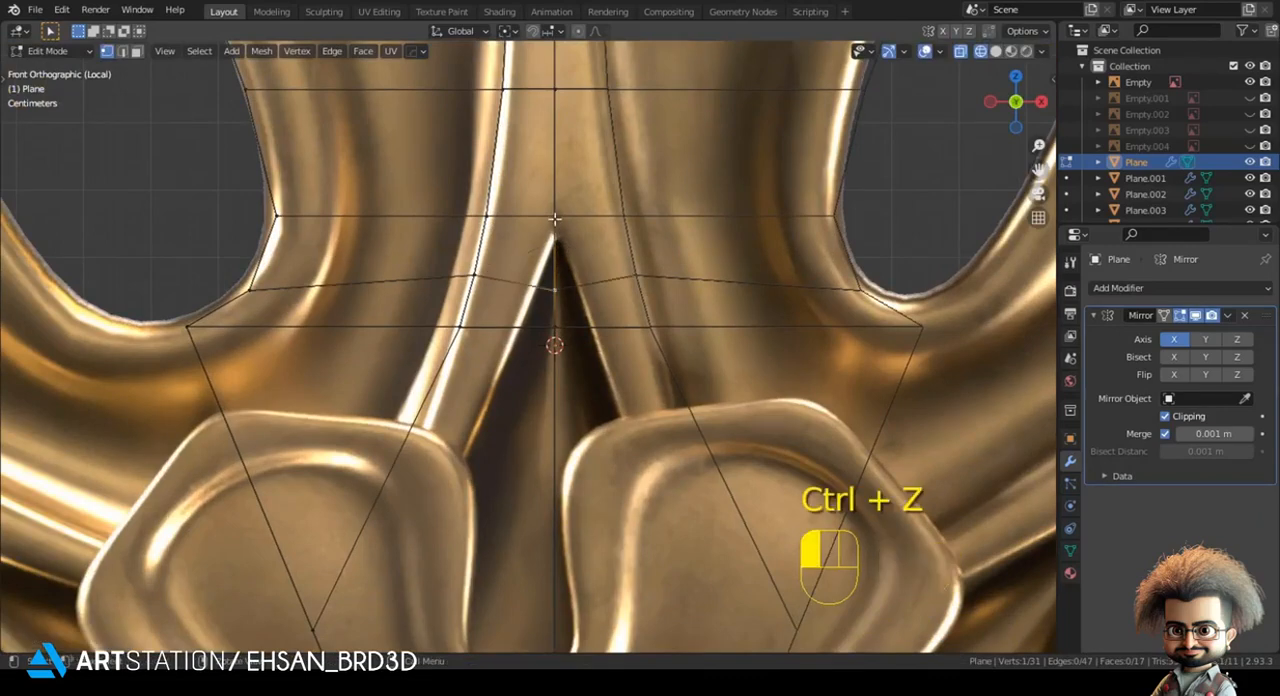
- Move the centre vertex above the dark gap down along Z onto the gap's tip
key(g)
key(z)
click(555, 256)
- Knife-cut the mesh along the left edge of the dark gap, from its tip down to the lower side edge
key(k)
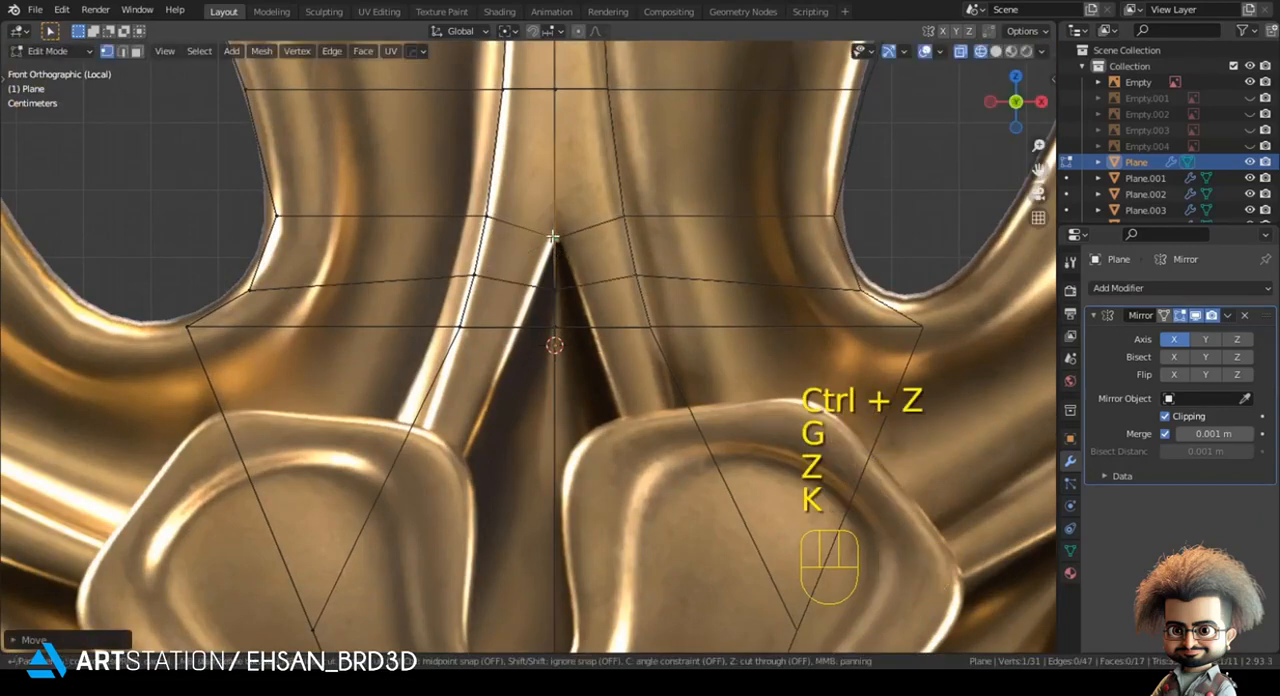
scroll(526, 318, down, 3)
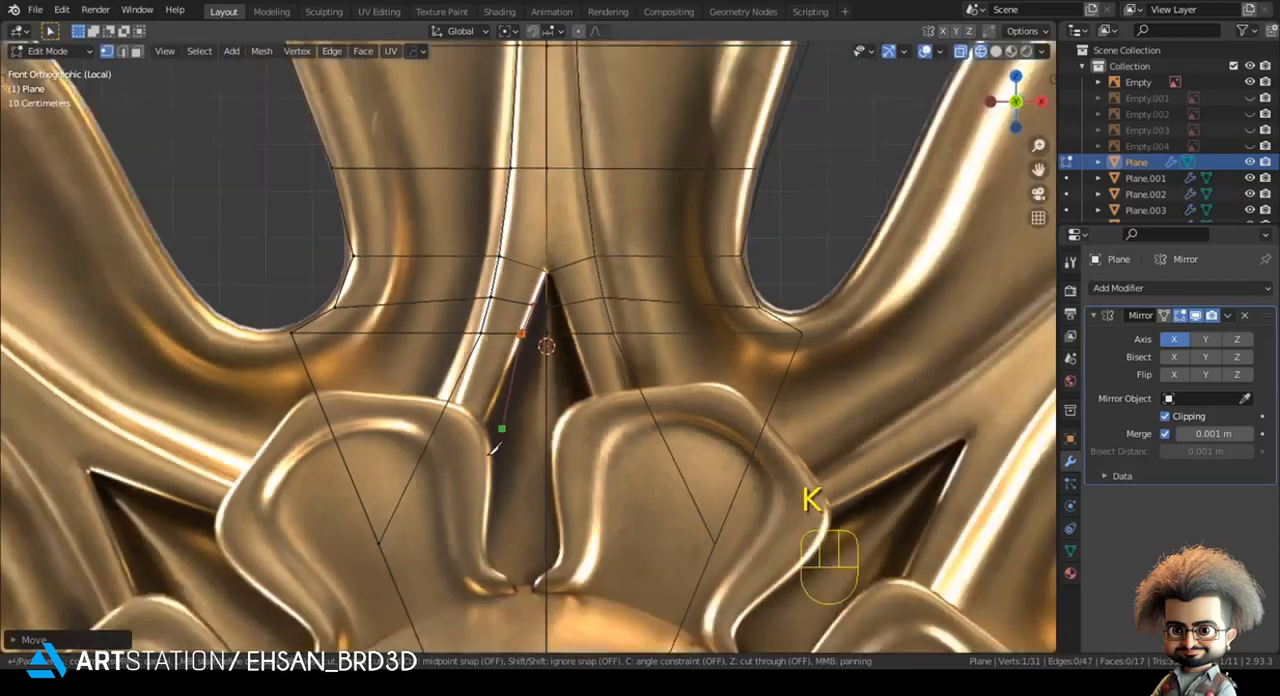
key(Return)
- Knife-cut the mesh along the petal's inner rim, from the lower side edge up to the centre line near the tip
scroll(464, 284, down, 3)
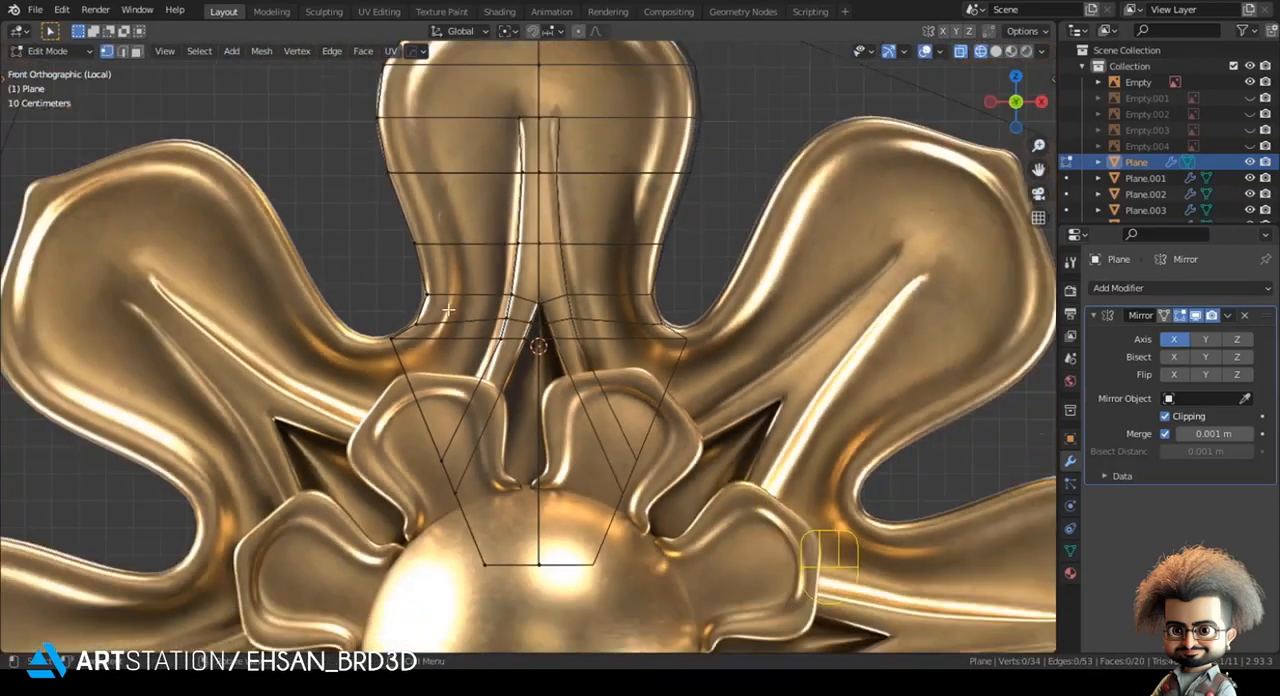
scroll(489, 244, up, 2)
key(k)
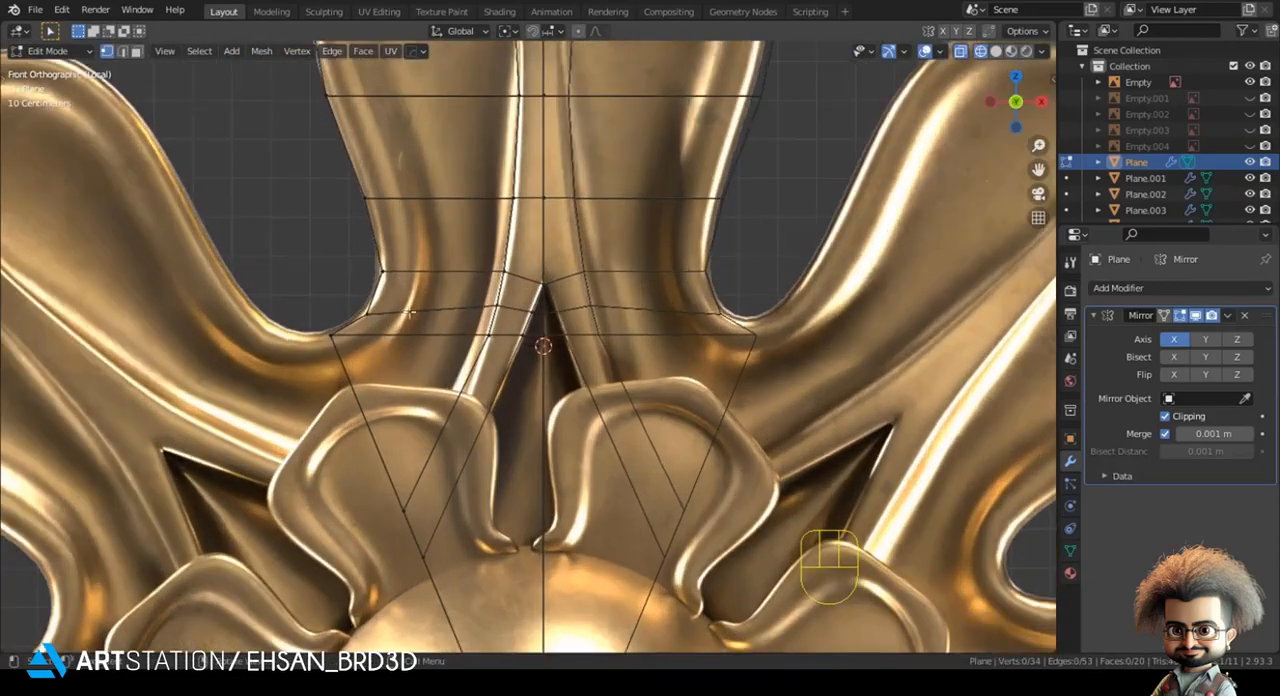
scroll(305, 390, up, 1)
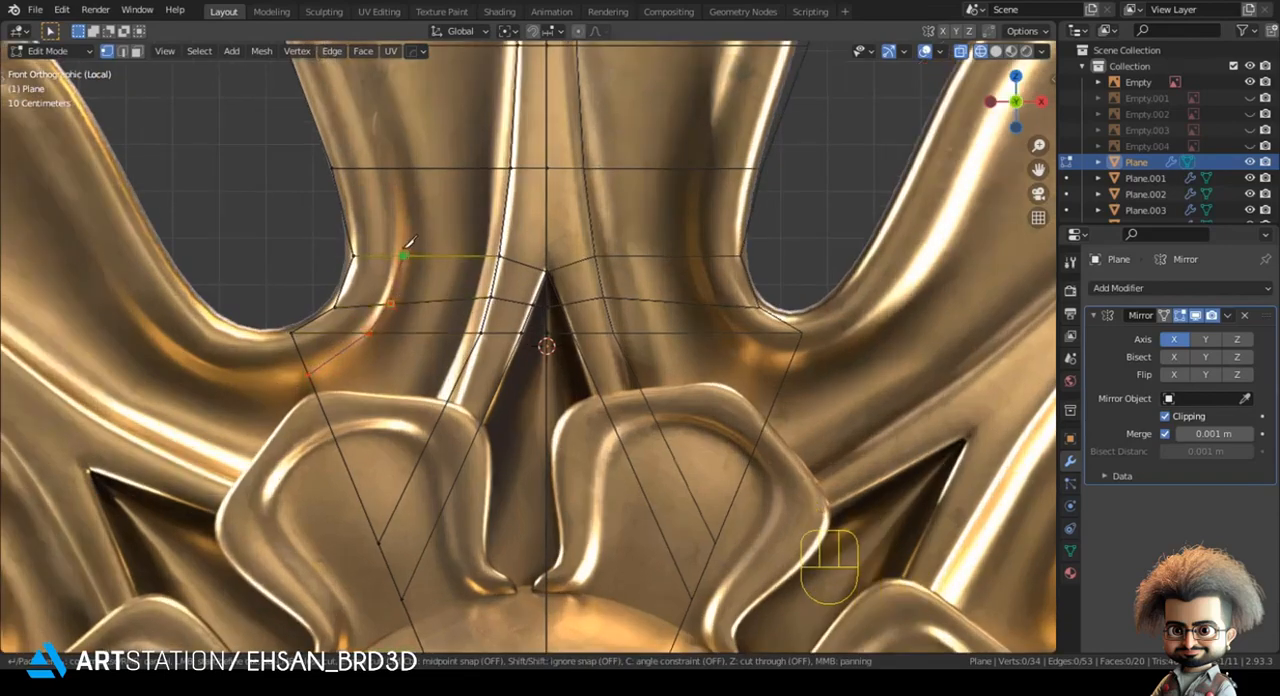
shift+middle_drag(398, 160, 437, 355)
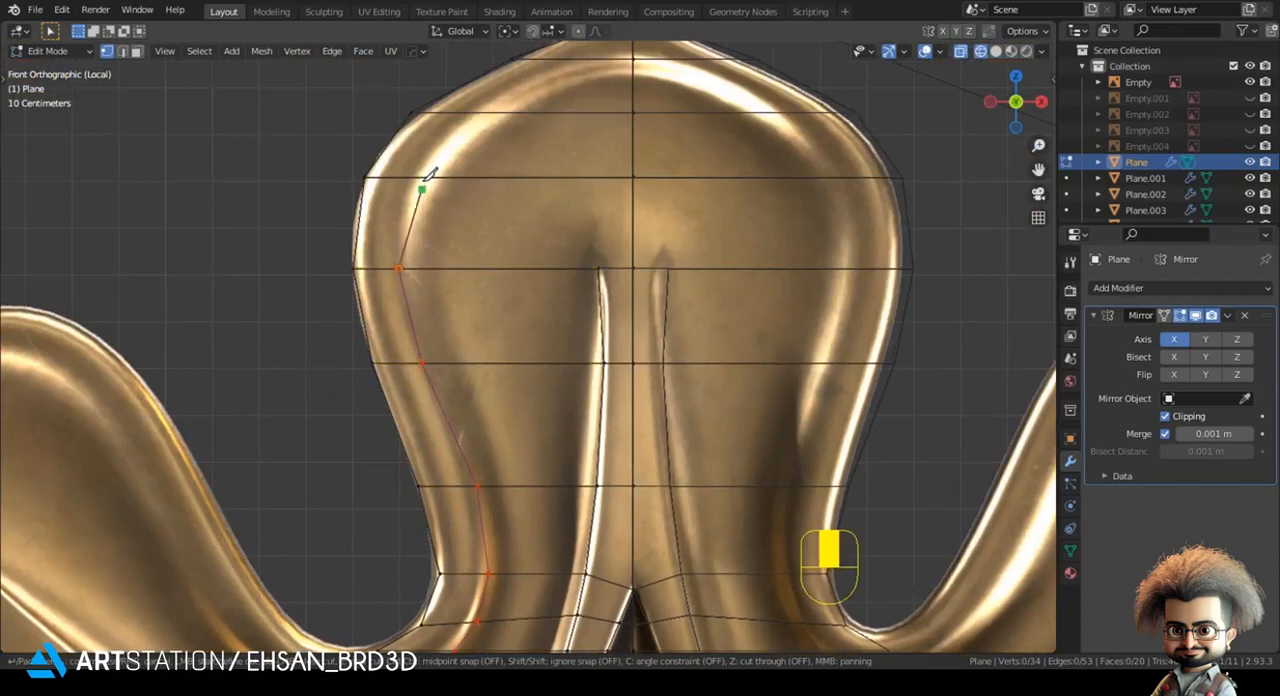
shift+middle_drag(478, 110, 466, 402)
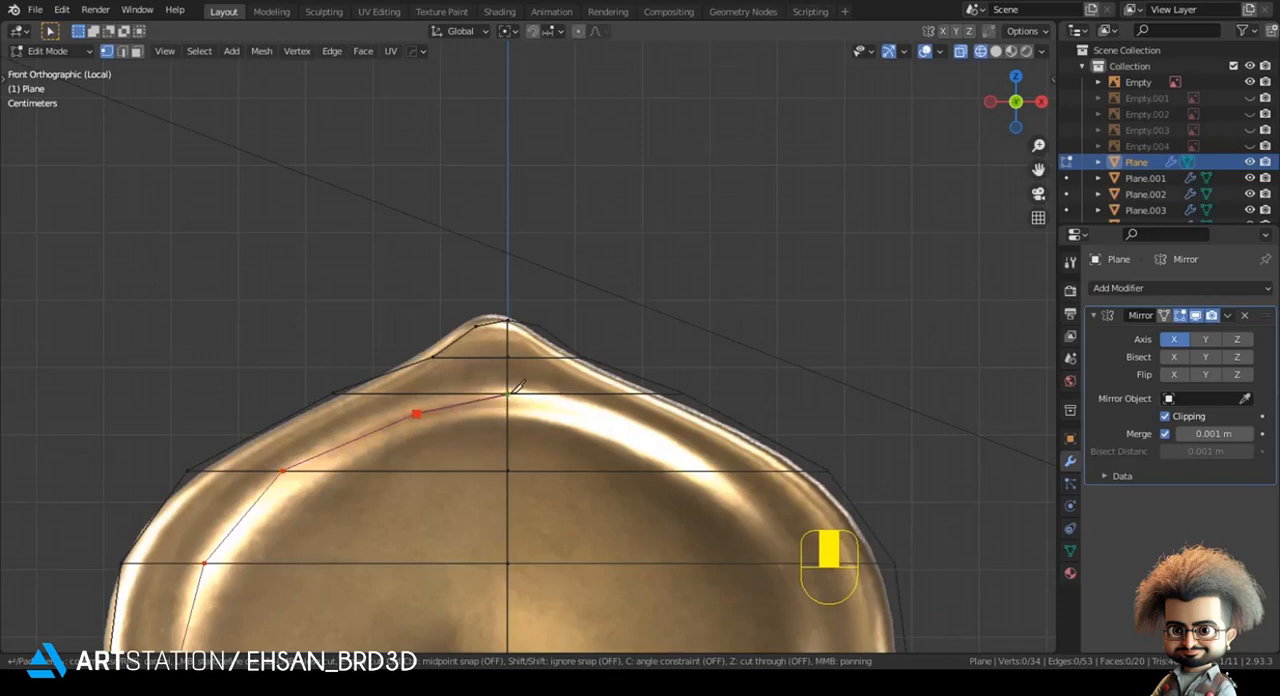
key(Return)
- Move the rim cut's uppermost side vertex down and outward along the rim and connect it to the nearby outline vertex
key(g)
key(shift)
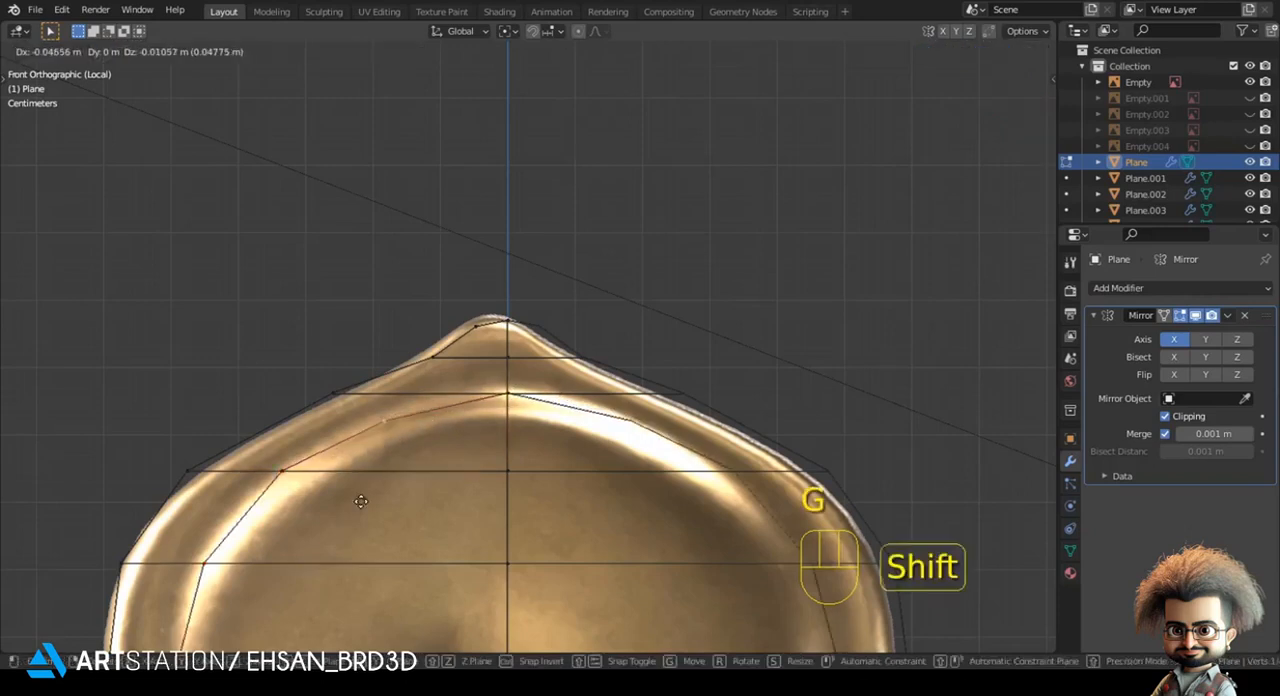
scroll(357, 500, down, 2)
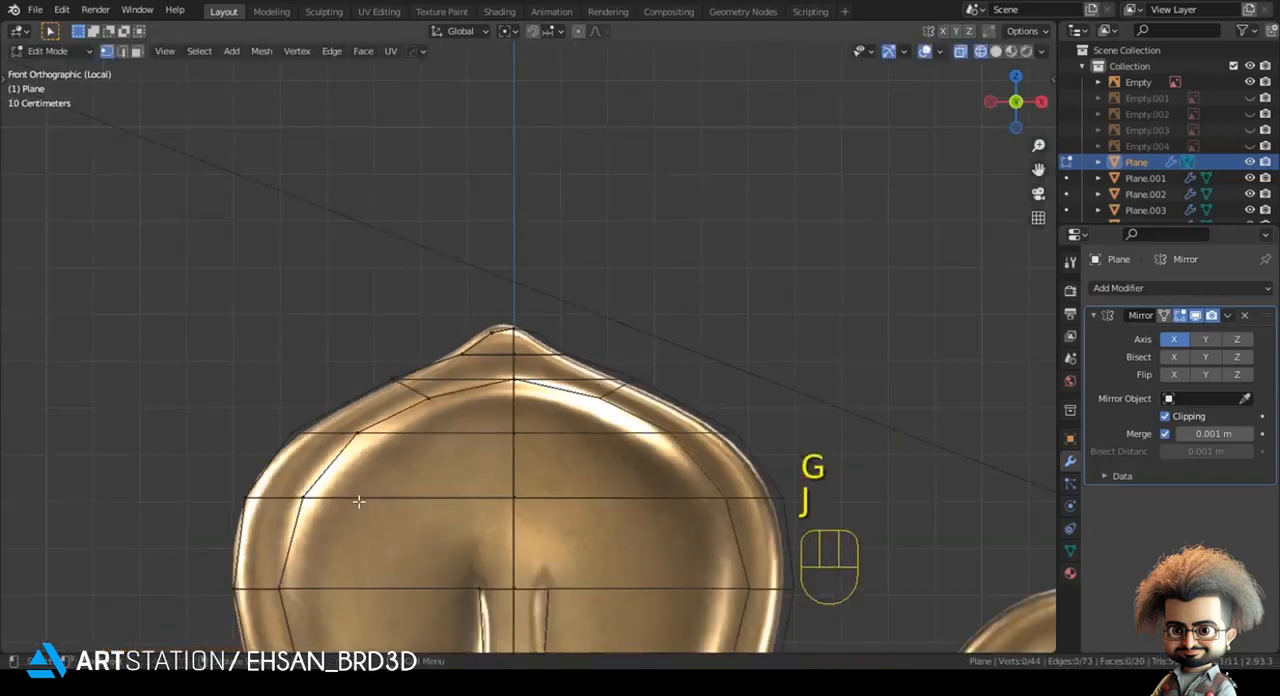
key(alt+a)
- Connect the outline to the rim cut near the petal's base and dissolve the redundant edge at the side corner
scroll(384, 500, down, 3)
shift+middle_drag(387, 500, 443, 286)
shift+middle_drag(483, 437, 506, 331)
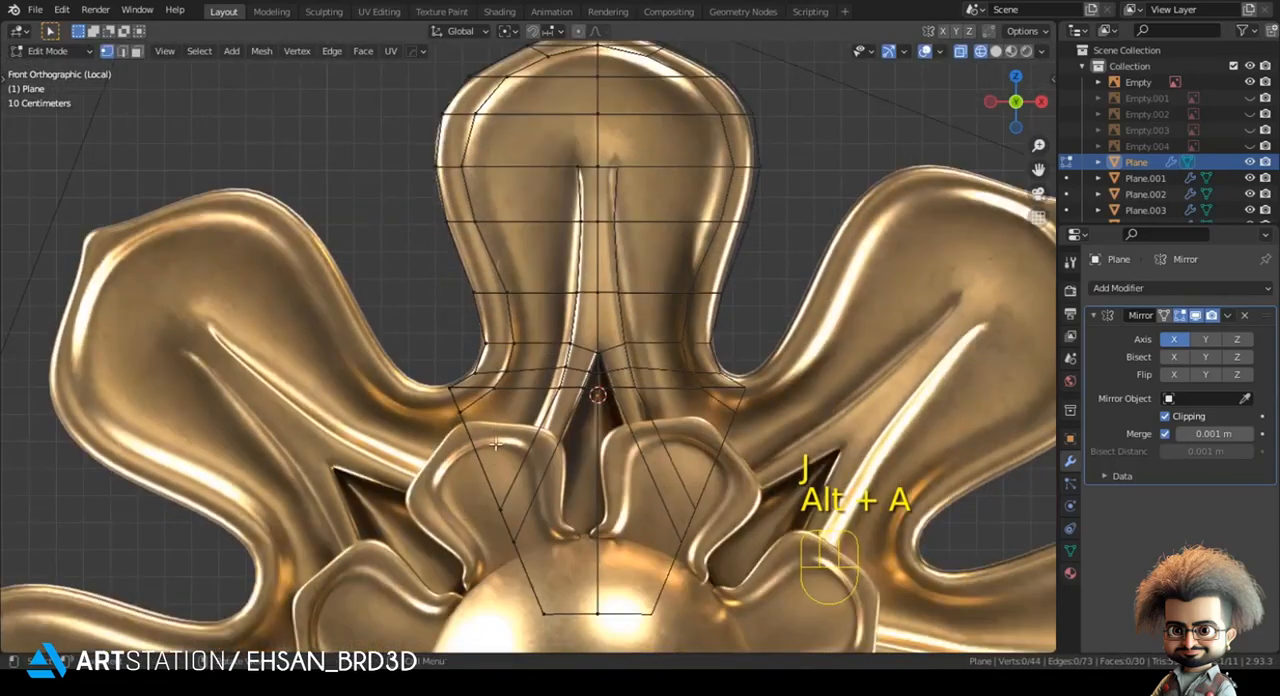
scroll(504, 334, up, 1)
shift+middle_drag(471, 420, 463, 375)
scroll(463, 375, up, 2)
shift+click(422, 352)
key(ctrl+x)
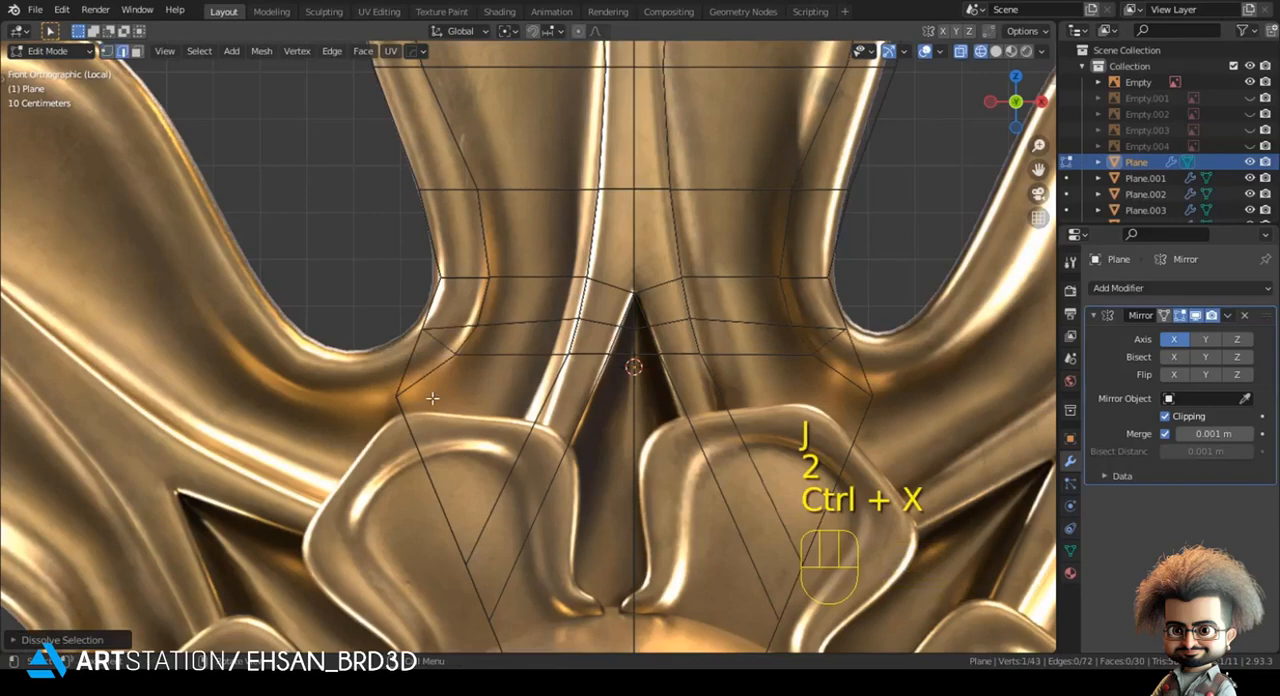
key(ctrl+z)
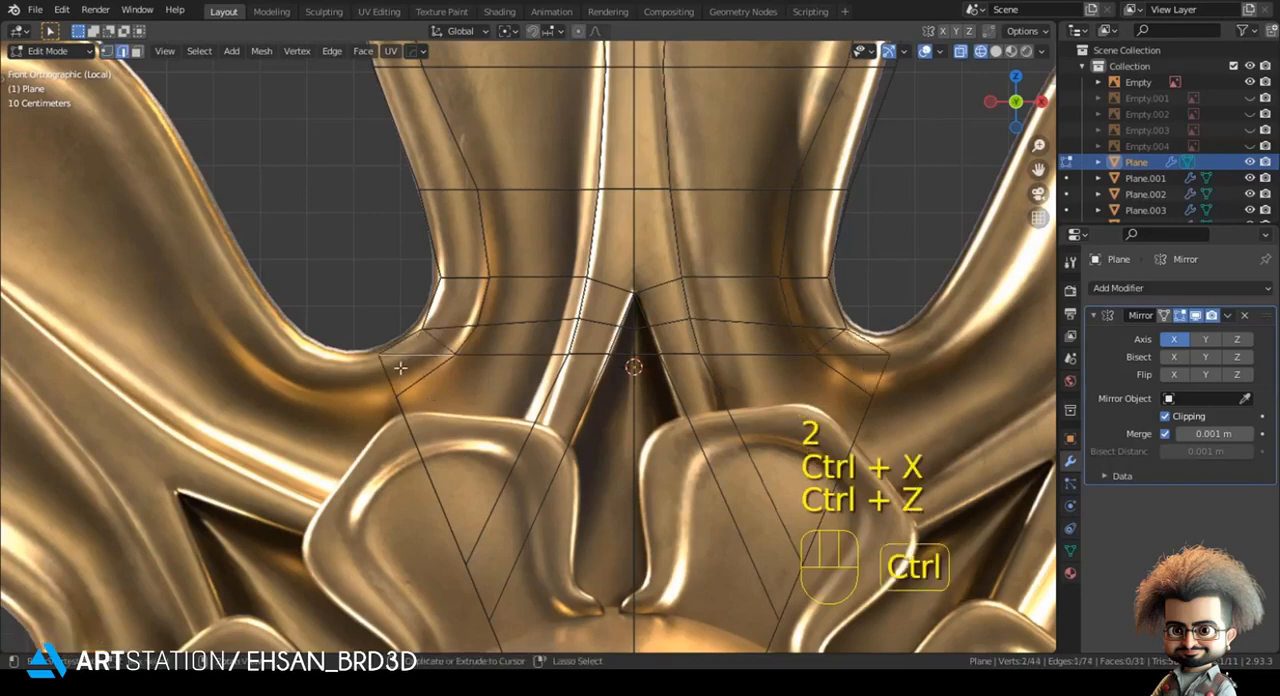
key(ctrl+x)
- Add a loop cut across the rim strip at the petal's base and move its outer vertex onto the reference outline
key(ctrl+r)
key(1)
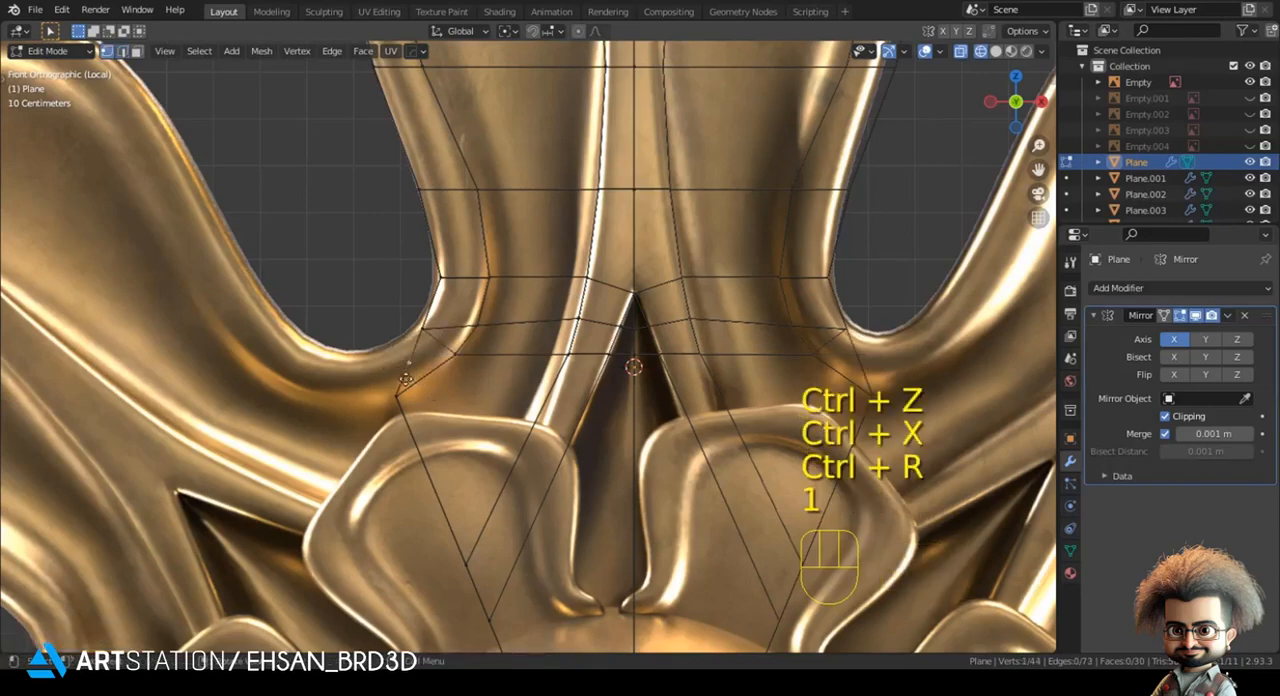
key(g)
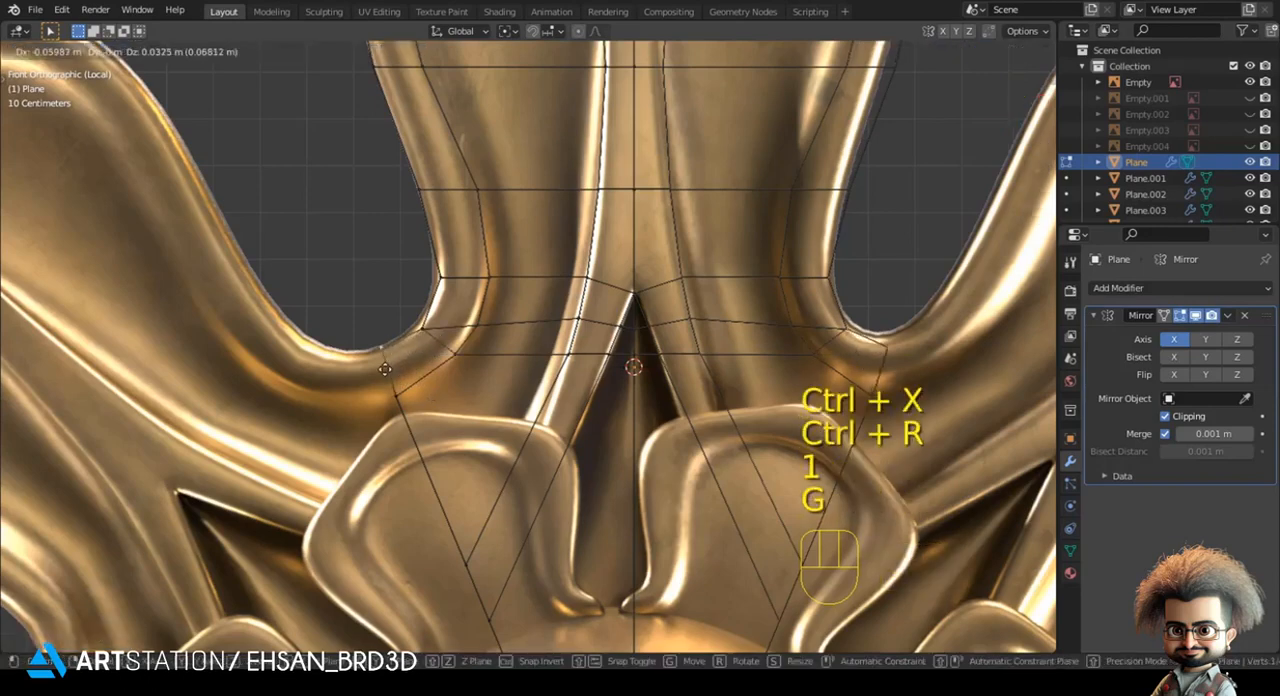
shift+click(395, 406)
key(alt+a)
scroll(374, 294, down, 3)
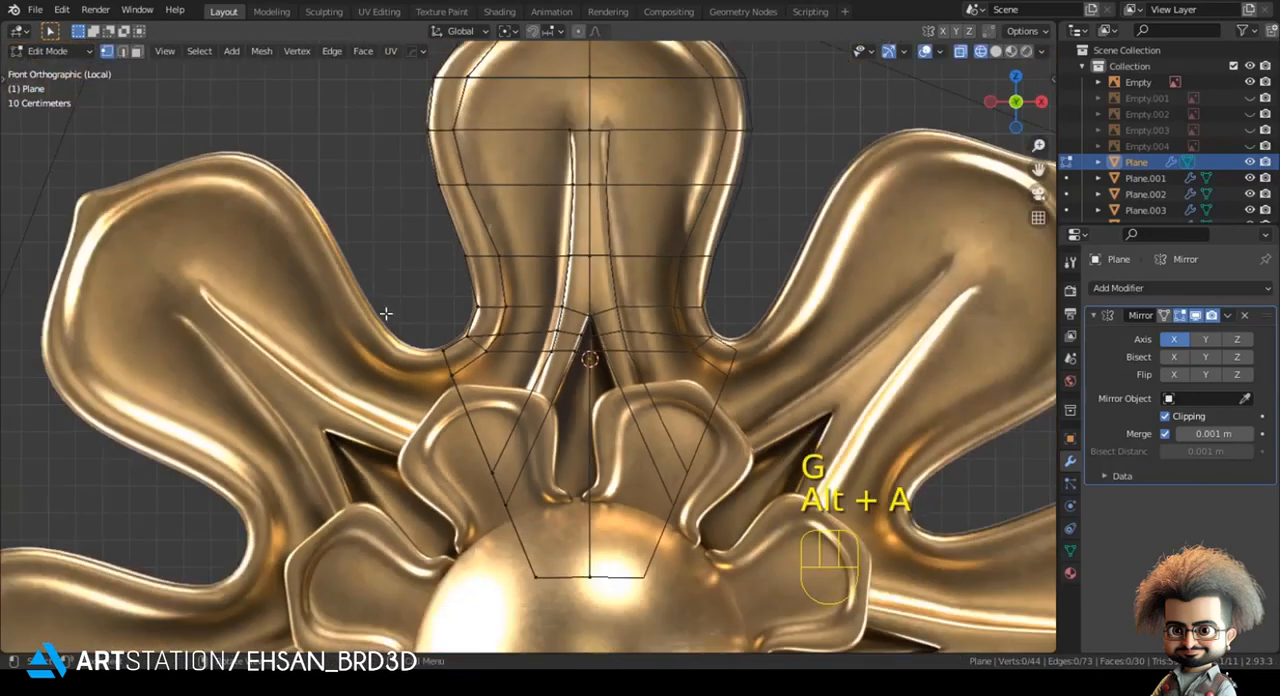
key(g)
shift+click(413, 353)
- Leave mesh editing, show the petal in solid shading and add a level 2 subdivision surface to it
key(Tab)
scroll(475, 405, down, 2)
shift+middle_drag(525, 420, 491, 445)
key(z)
click(812, 412)
key(ctrl+2)
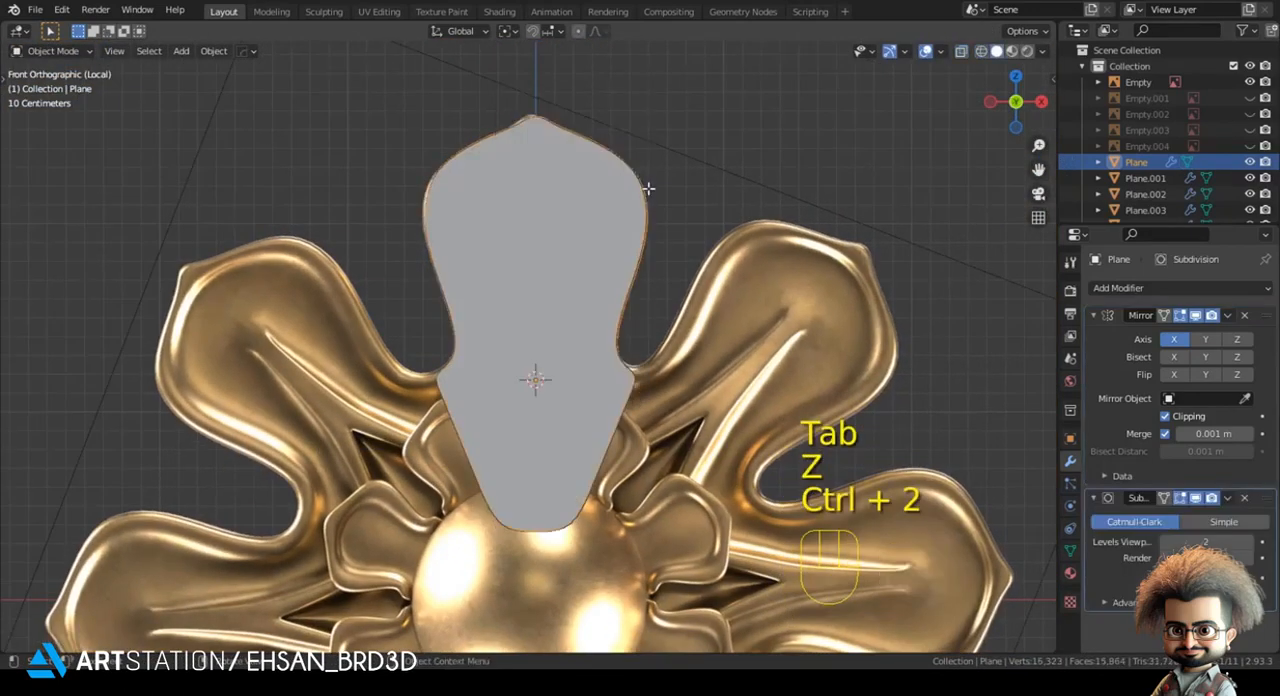
- Select the strip of faces along the petal's central ridge and extrude it to raise the ridge
key(Tab)
key(z)
key(3)
scroll(490, 215, up, 3)
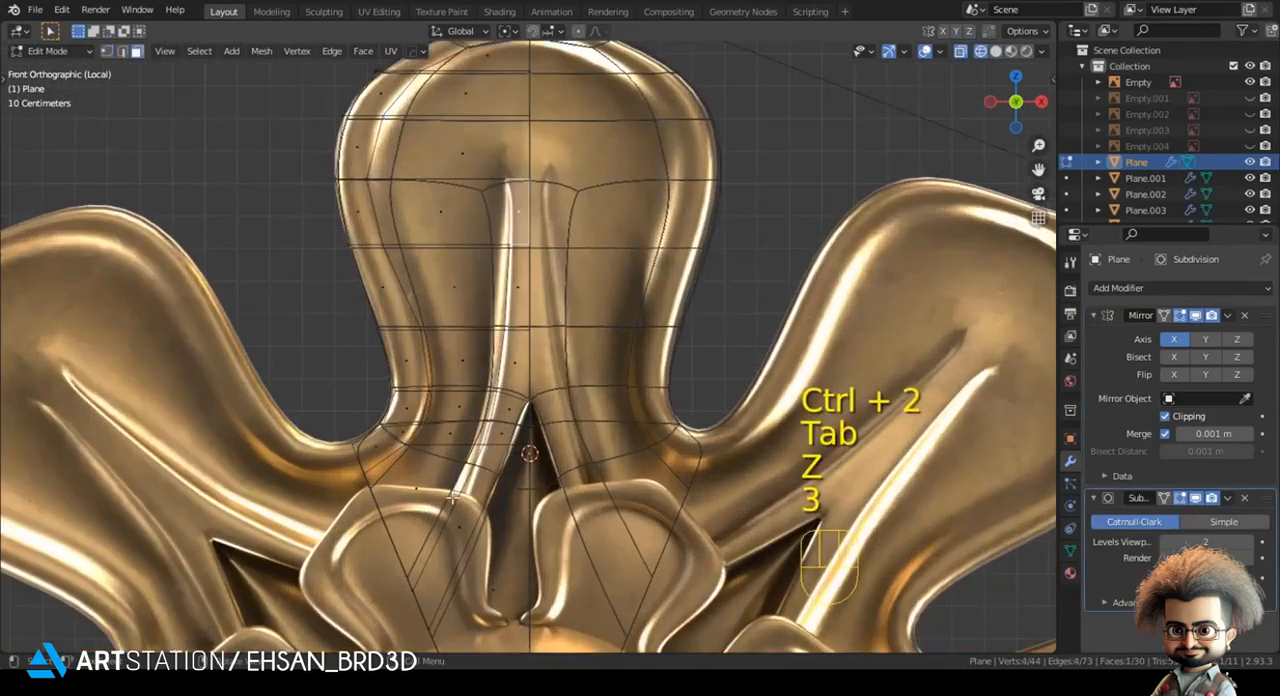
ctrl+click(457, 525)
scroll(500, 500, down, 2)
key(z)
click(624, 472)
middle_drag(622, 410, 646, 462)
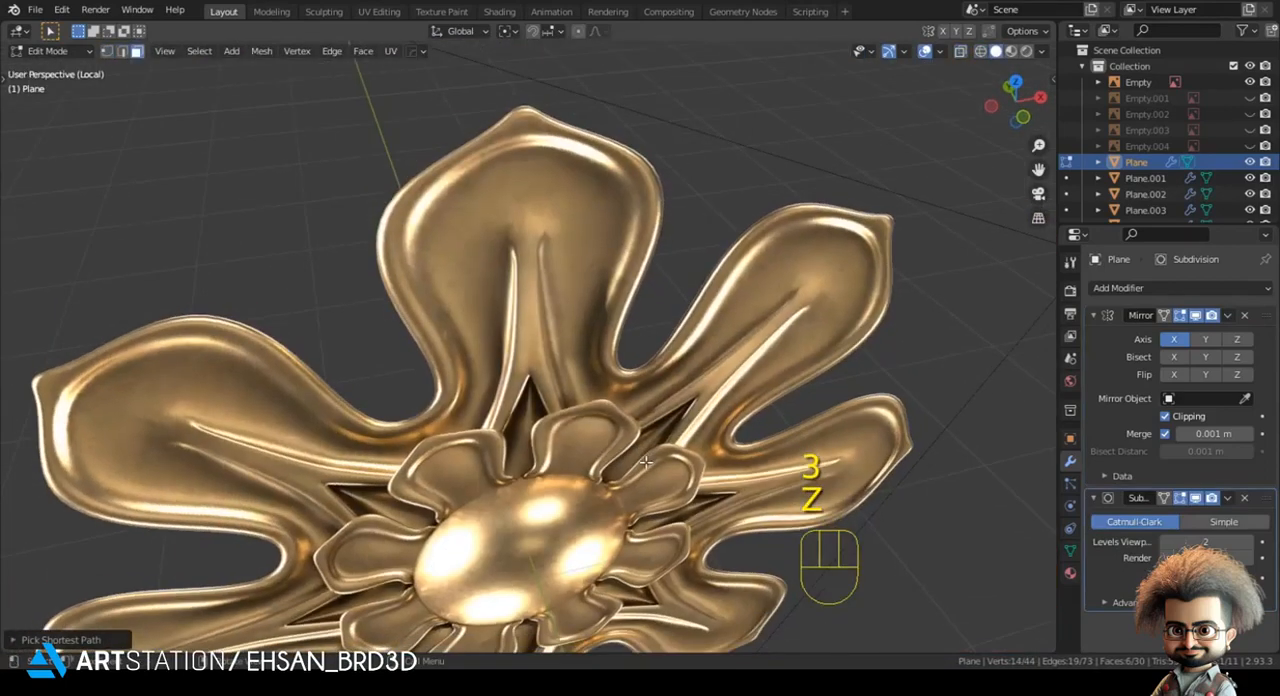
key(KP_Decimal)
key(e)
click(633, 456)
- Merge the raised ridge's upper end vertices into the petal surface with At Last to taper the ridge's end
key(Tab)
middle_drag(660, 486, 560, 295)
key(Tab)
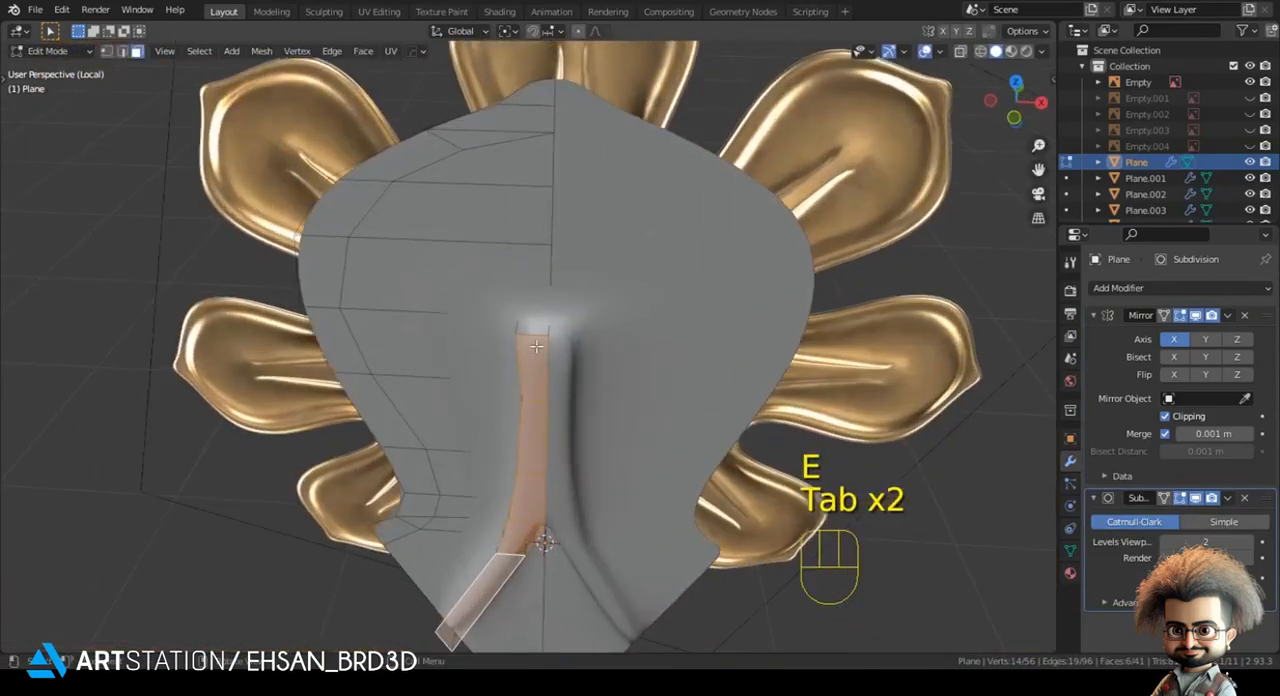
key(1)
key(m)
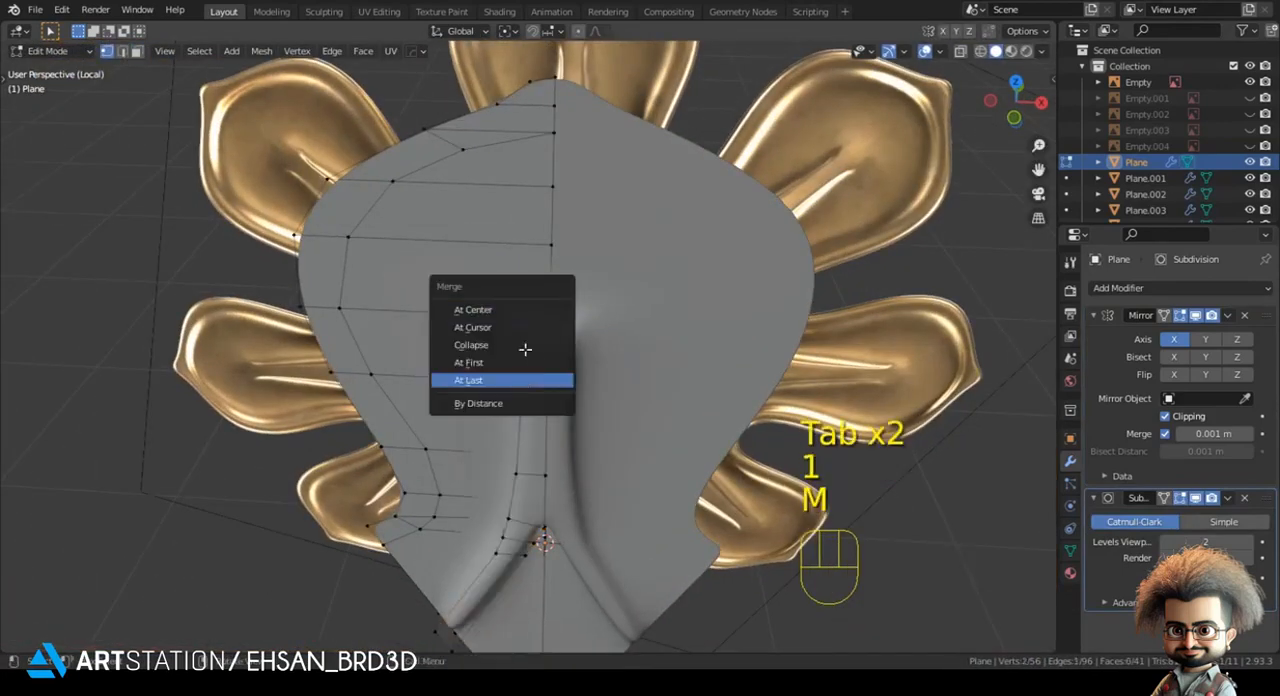
click(527, 378)
click(530, 314)
shift+click(520, 307)
key(m)
click(520, 305)
- Delete the leftover extruded face at the lower end of the petal's central ridge
key(Tab)
middle_drag(557, 506, 530, 450)
key(Tab)
key(3)
key(x)
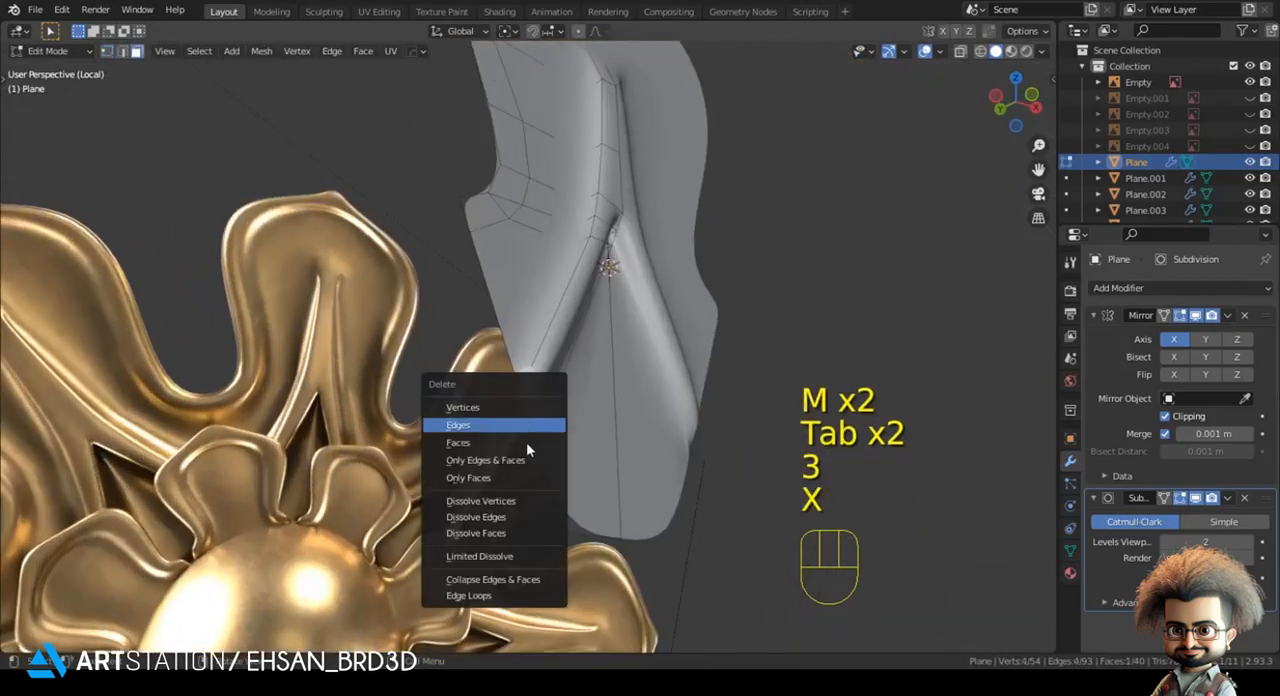
click(526, 443)
key(1)
key(Tab)
middle_drag(546, 330, 517, 457)
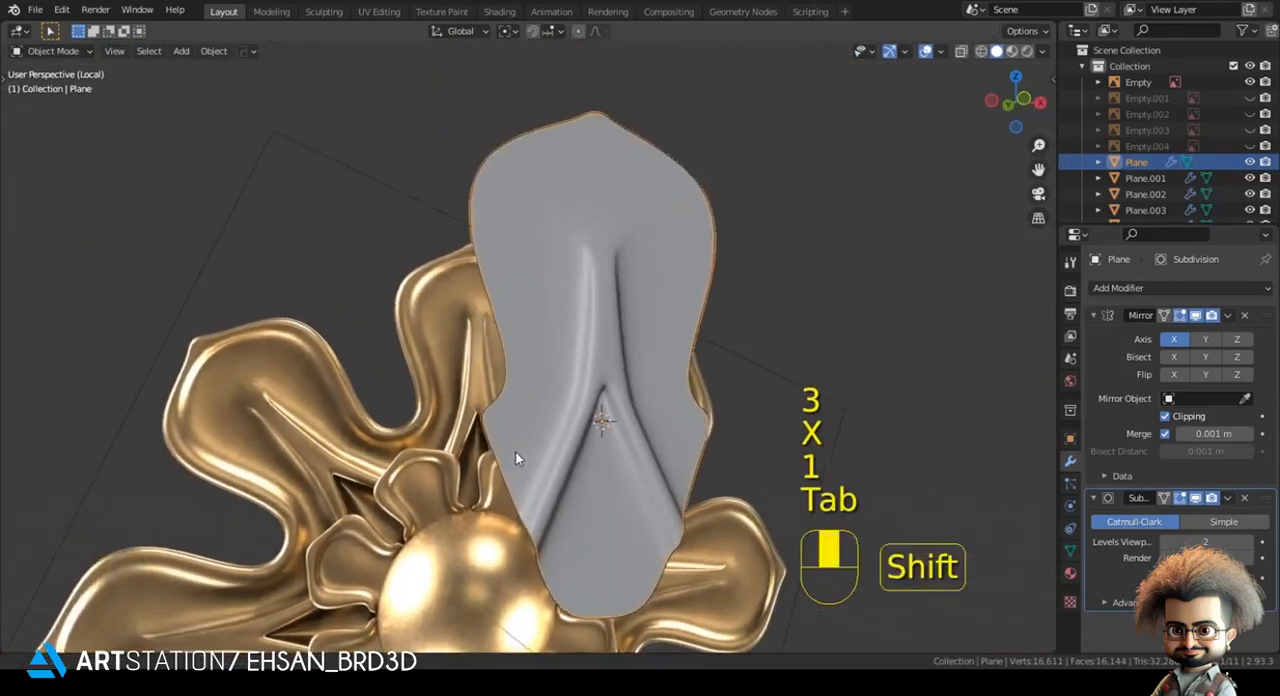
- Move the vertices along the lower part of the ridge beside the dark gap onto the reference's ridge lines in front view
key(KP_1)
key(Tab)
key(z)
scroll(607, 477, up, 3)
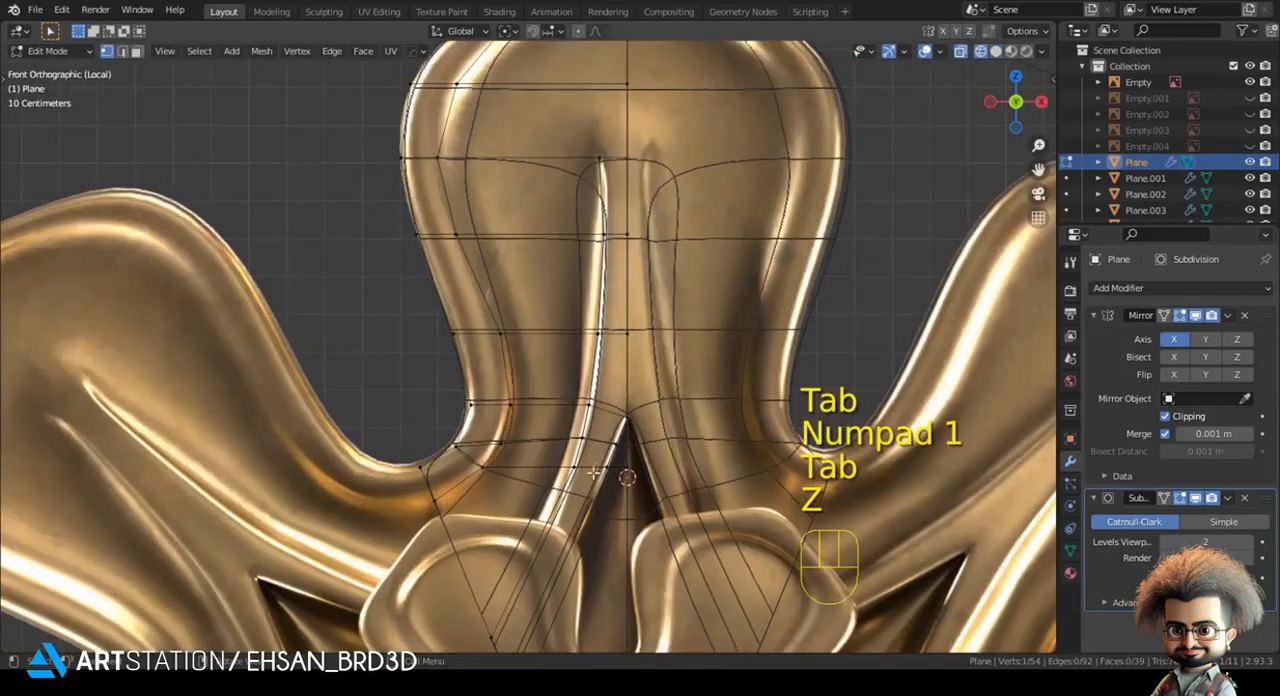
key(g)
click(604, 502)
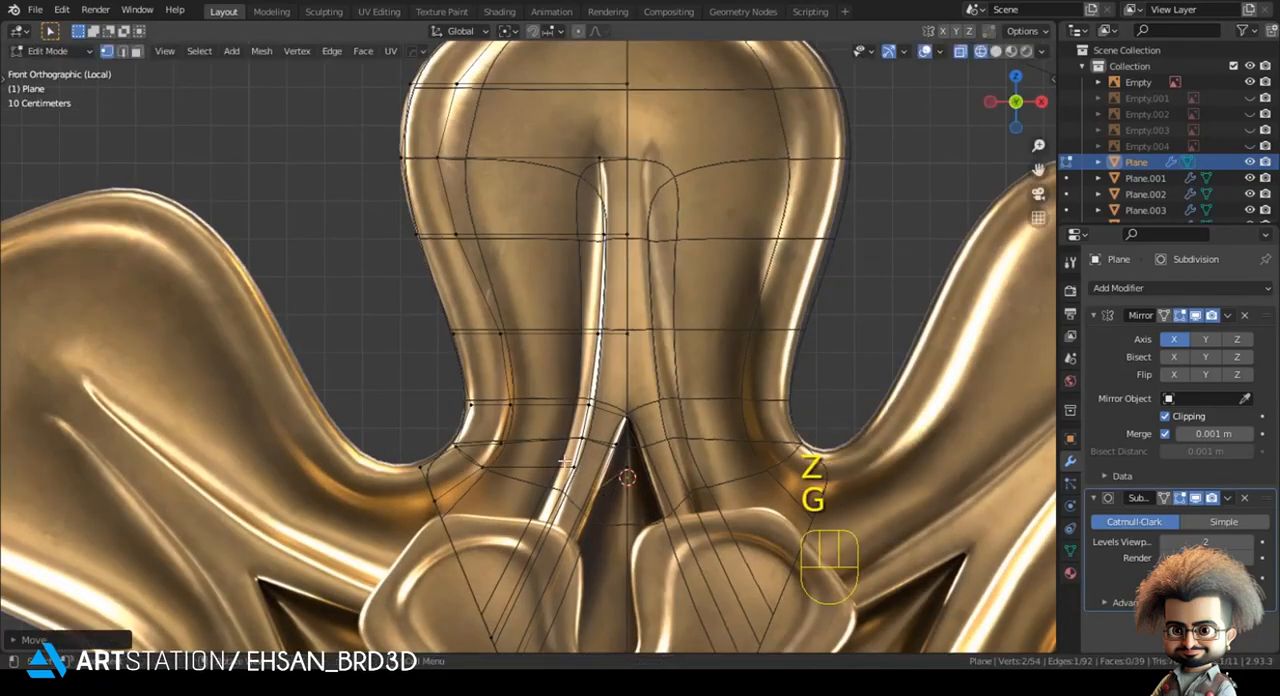
key(g)
click(585, 515)
key(g)
click(598, 527)
key(z)
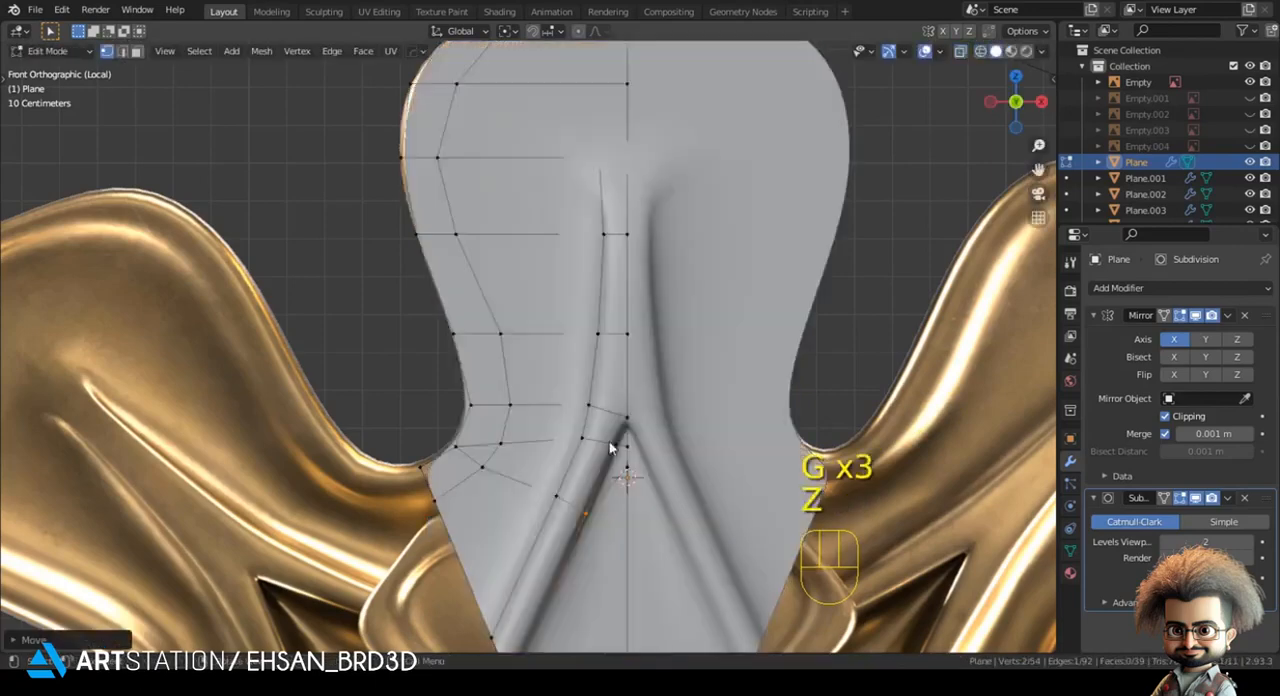
key(Tab)
scroll(560, 390, down, 4)
shift+middle_drag(472, 343, 463, 365)
- Select the strip of faces along the petal's outer rim from the base to the tip and extrude it to raise the rim
key(Tab)
scroll(683, 357, up, 2)
key(z)
shift+middle_drag(400, 291, 406, 327)
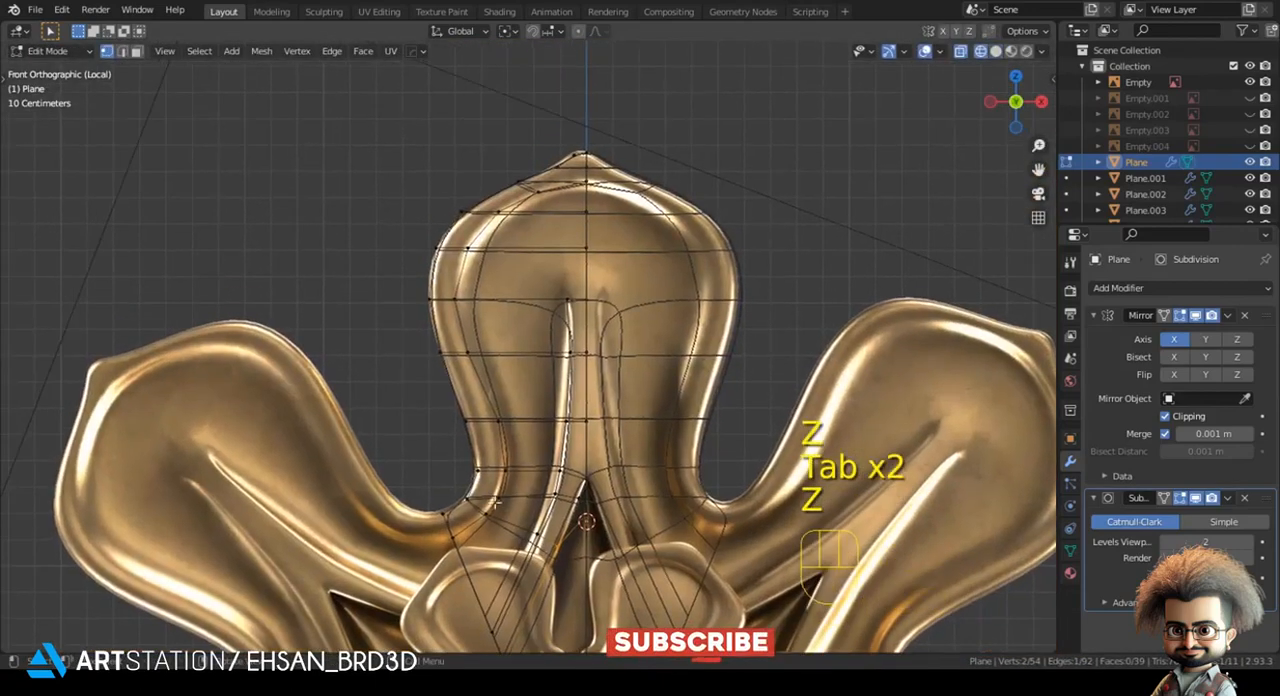
key(3)
click(465, 518)
ctrl+click(449, 327)
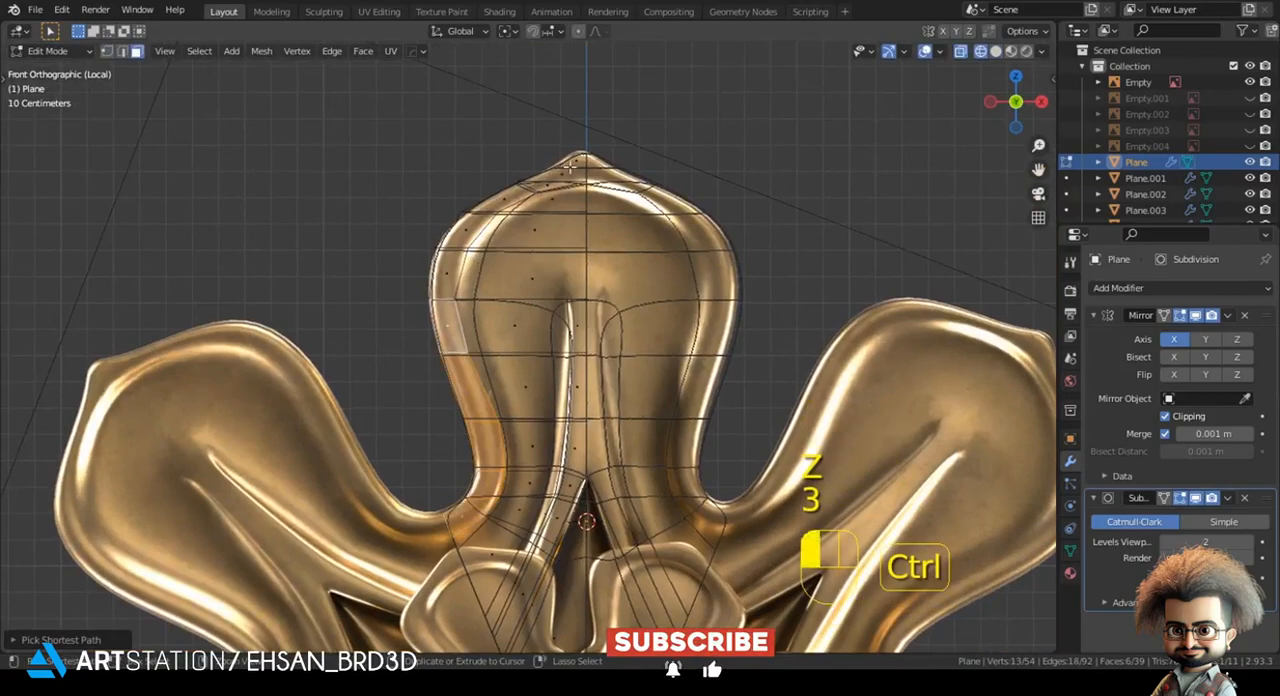
ctrl+click(570, 168)
key(z)
middle_drag(608, 284, 689, 306)
key(e)
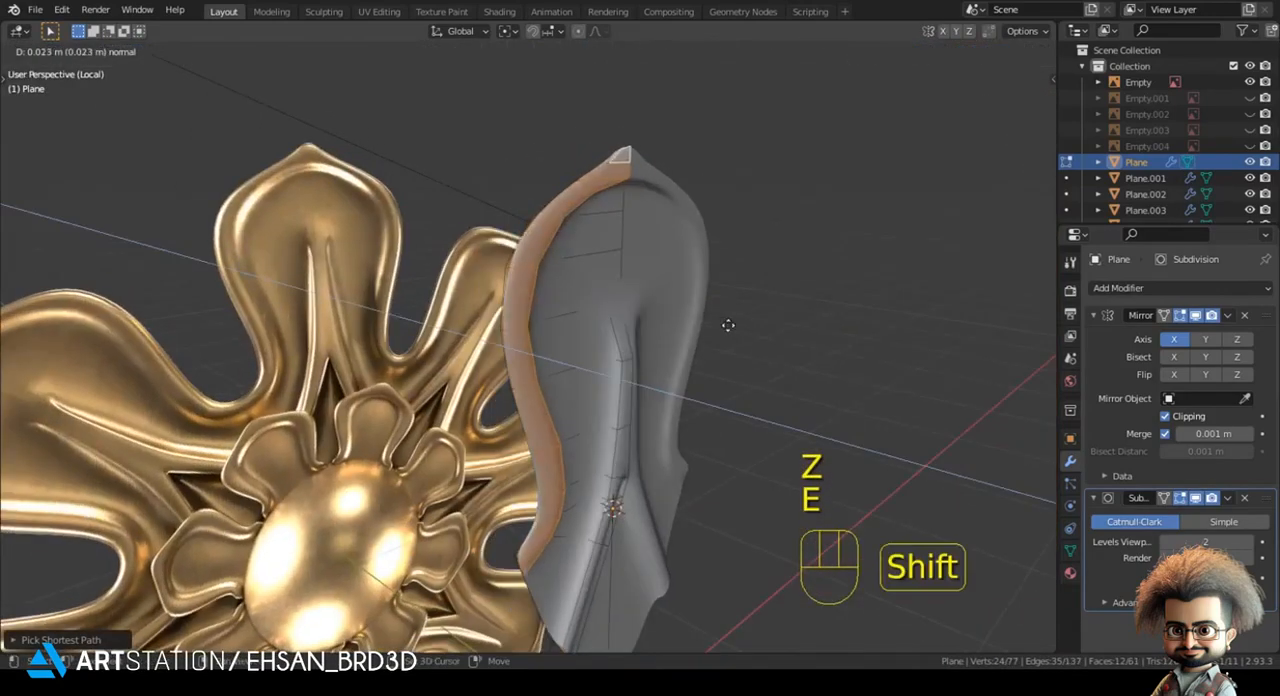
shift+click(771, 334)
- Select the unneeded end faces of the extruded rim and delete them
middle_drag(771, 334, 750, 265)
click(529, 493)
middle_drag(540, 308, 553, 370)
ctrl+click(536, 296)
key(x)
click(639, 219)
key(Tab)
middle_drag(566, 300, 485, 235)
shift+middle_drag(485, 235, 448, 236)
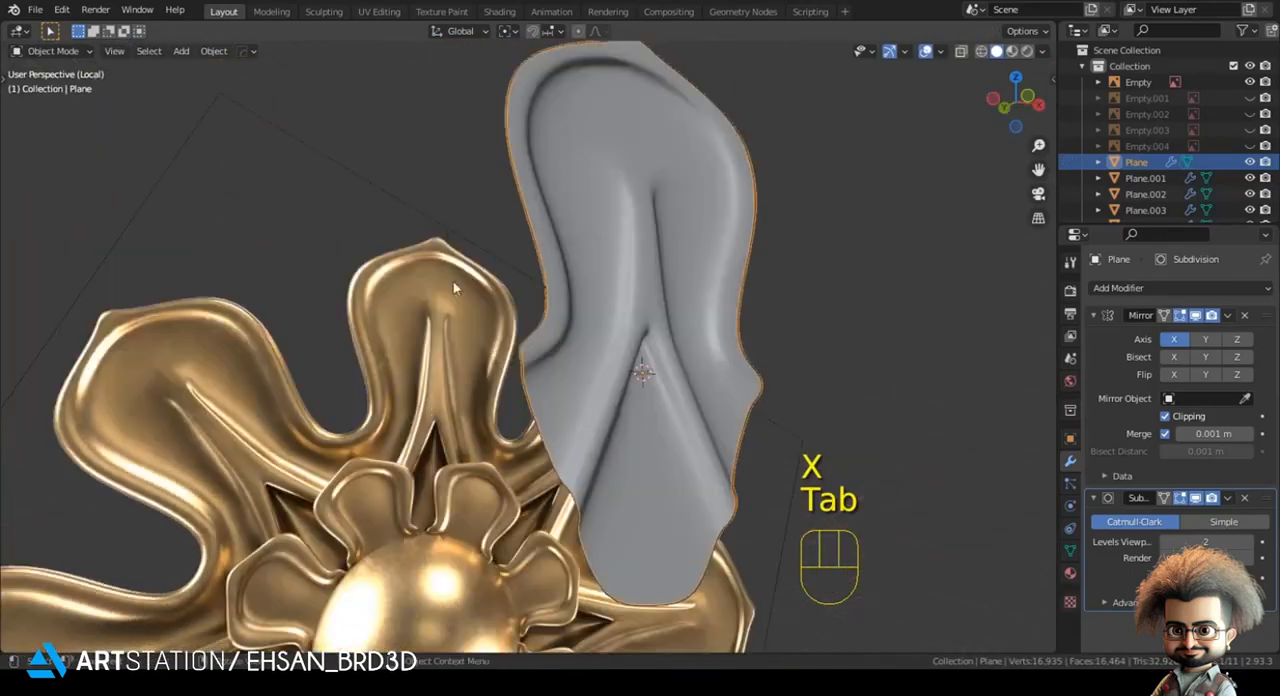
- Slide a rim vertex along its edge to even out the raised rim
key(Tab)
scroll(448, 236, up, 4)
key(1)
key(g)
key(g)
key(Tab)
scroll(467, 433, down, 4)
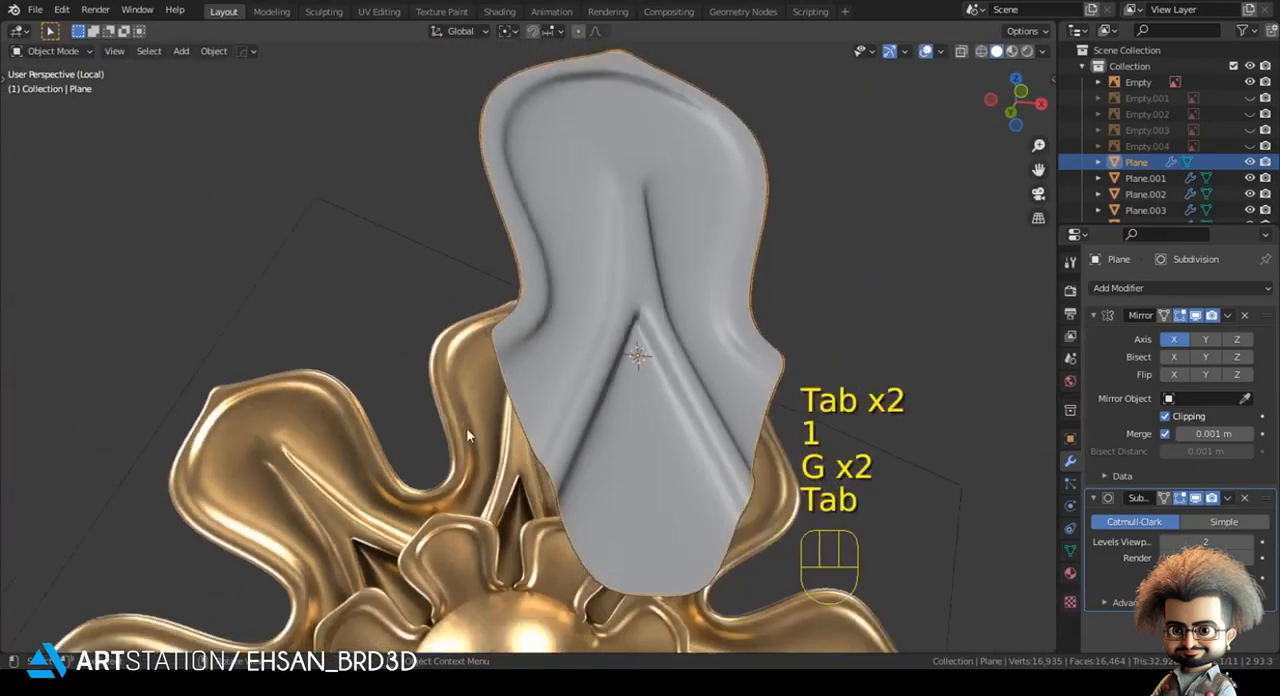
middle_drag(466, 427, 511, 357)
key(alt+a)
scroll(548, 400, down, 3)
key(KP_1)
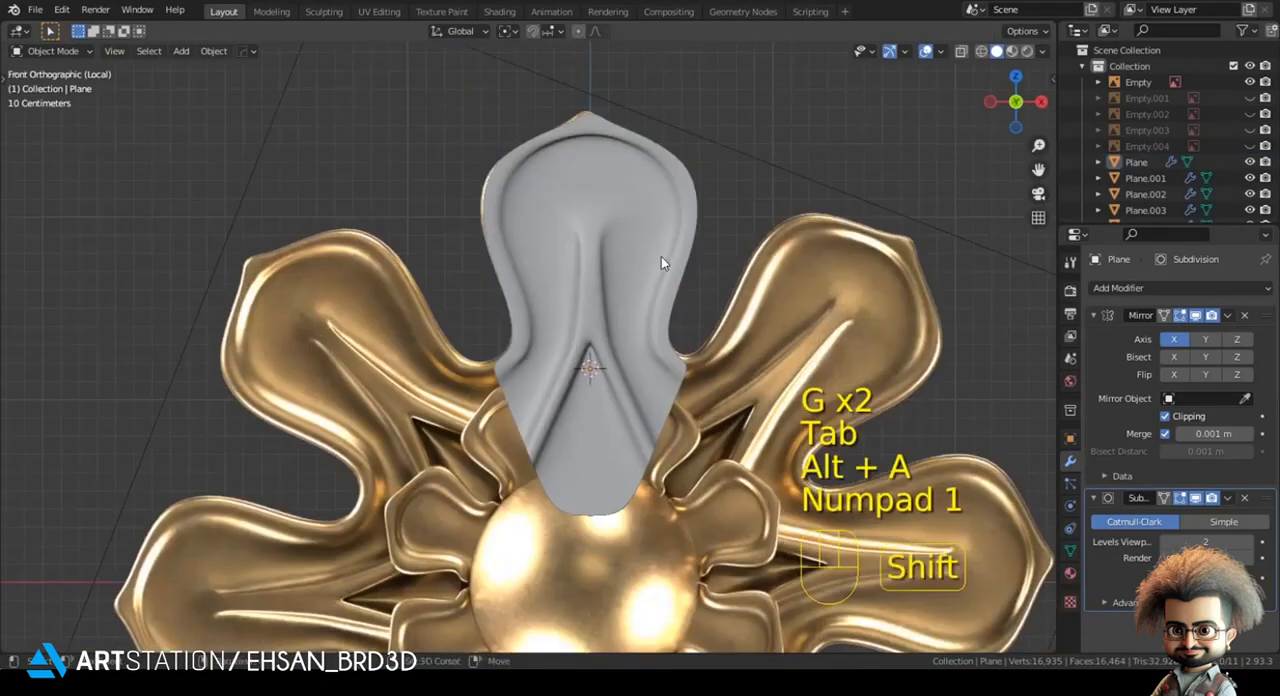
- Move the cross edge near the central ridge's upper end along the Y axis to adjust its depth
key(Tab)
key(2)
scroll(483, 366, up, 3)
middle_drag(661, 256, 628, 231)
key(g)
key(y)
shift+click(637, 379)
key(Tab)
key(KP_1)
key(alt+a)
scroll(640, 384, down, 3)
shift+middle_drag(611, 307, 619, 264)
click(570, 322)
shift+middle_drag(580, 376, 578, 436)
- Turn off the subdivision display in edit mode and add a lengthwise loop cut along the central ridge
key(Tab)
middle_drag(530, 400, 577, 366)
scroll(577, 363, up, 3)
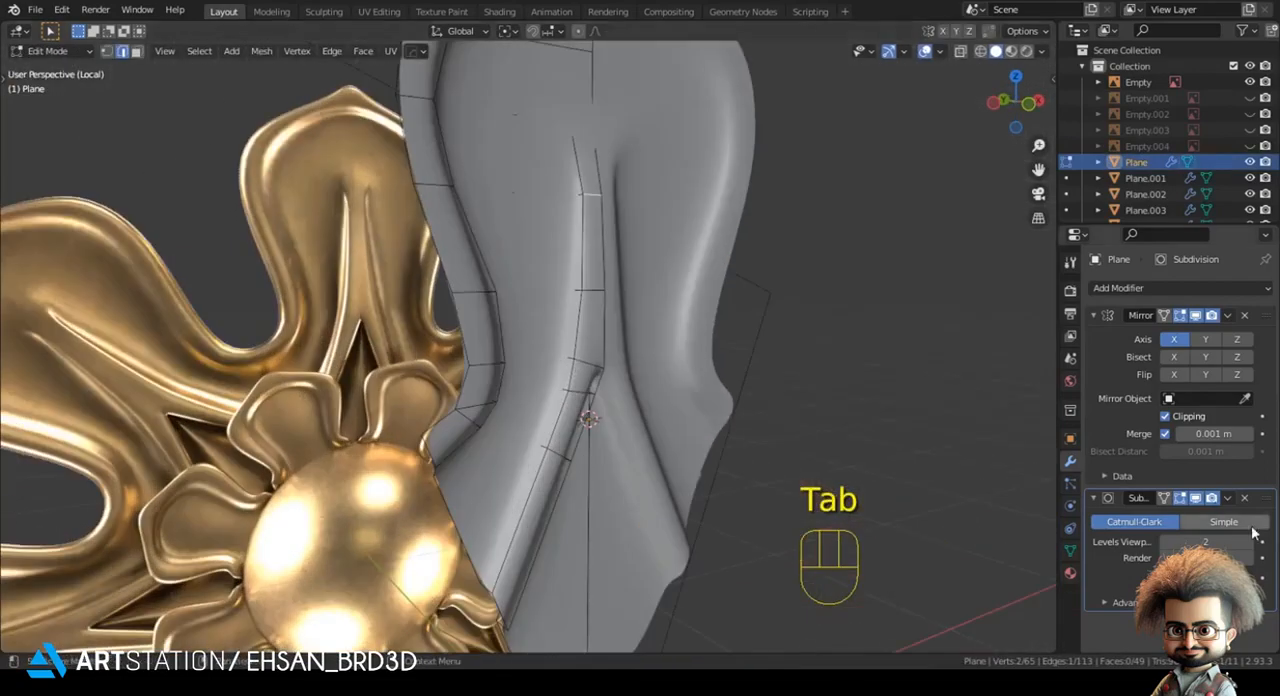
click(1180, 498)
scroll(655, 374, up, 3)
click(604, 363)
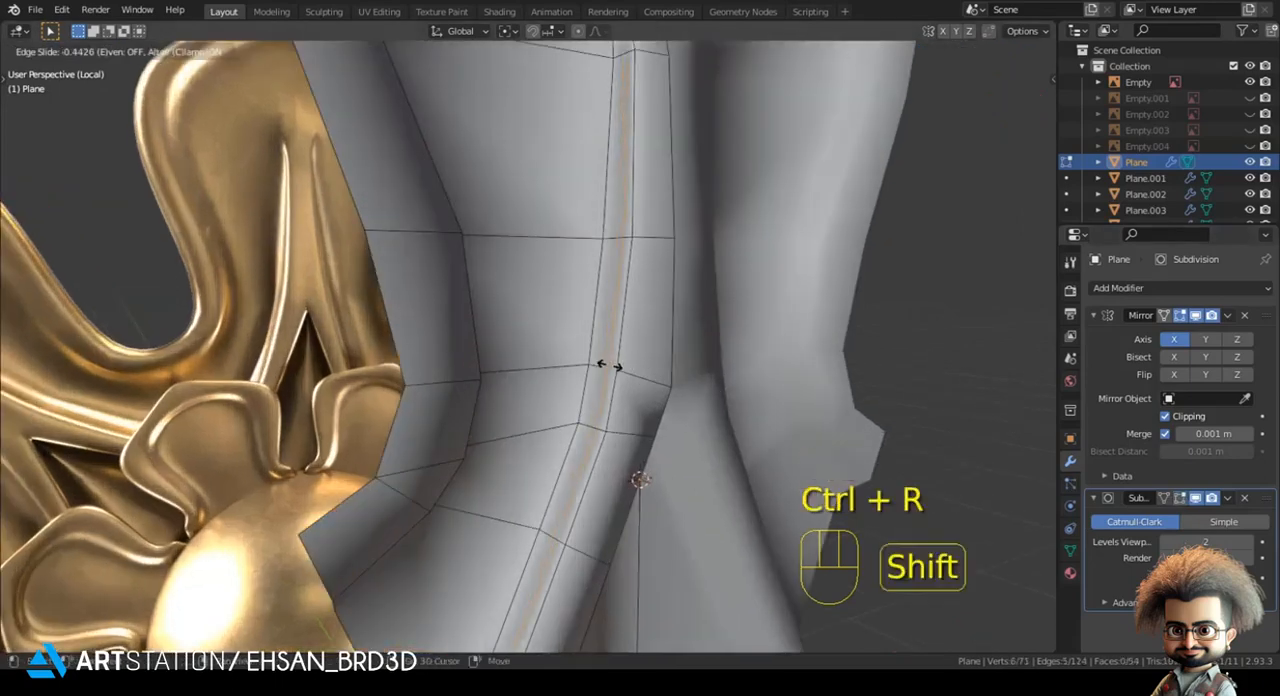
click(619, 370)
scroll(617, 366, down, 2)
shift+middle_drag(614, 230, 594, 371)
- Connect two vertices with a new edge at the ridge beside the dark gap
key(1)
shift+click(571, 413)
middle_drag(566, 386, 466, 427)
key(alt+a)
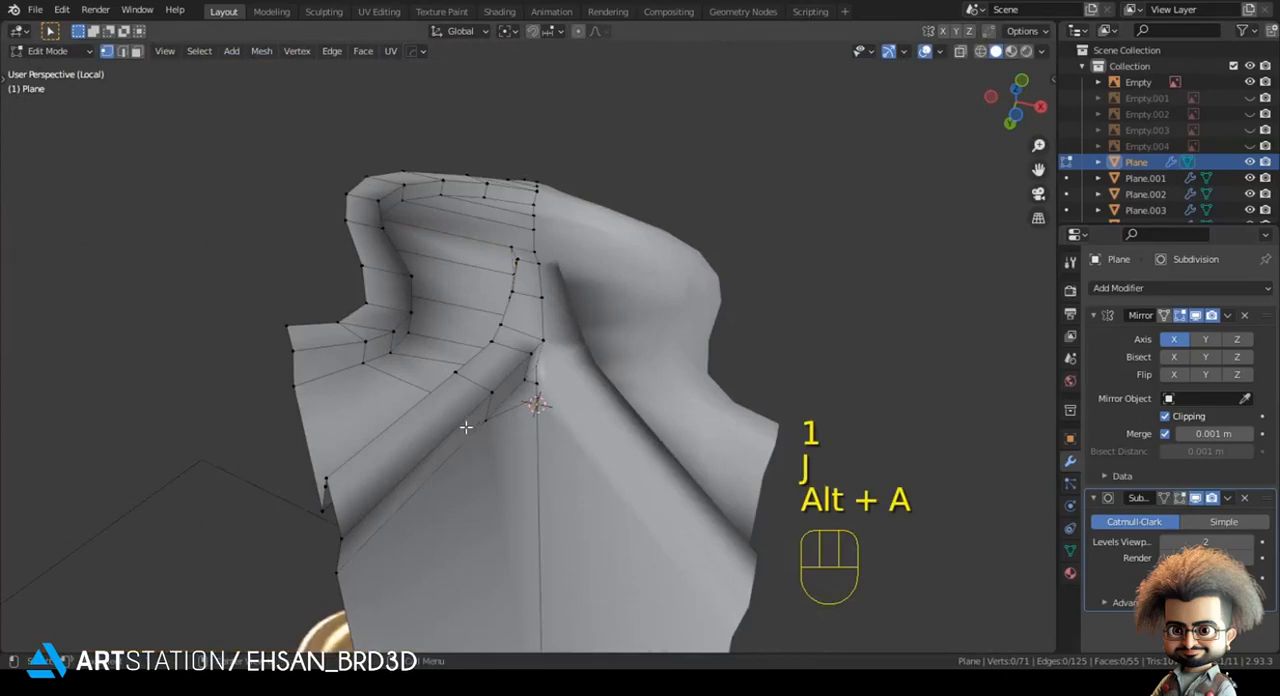
- Add a loop cut along the ridge's side wall at the dark gap, slide it toward the upper edge, and leave mesh editing
key(ctrl+r)
click(490, 406)
click(506, 342)
key(Tab)
middle_drag(506, 350, 515, 510)
key(alt+a)
scroll(510, 427, down, 2)
middle_drag(510, 427, 515, 457)
key(KP_1)
scroll(514, 506, down, 2)
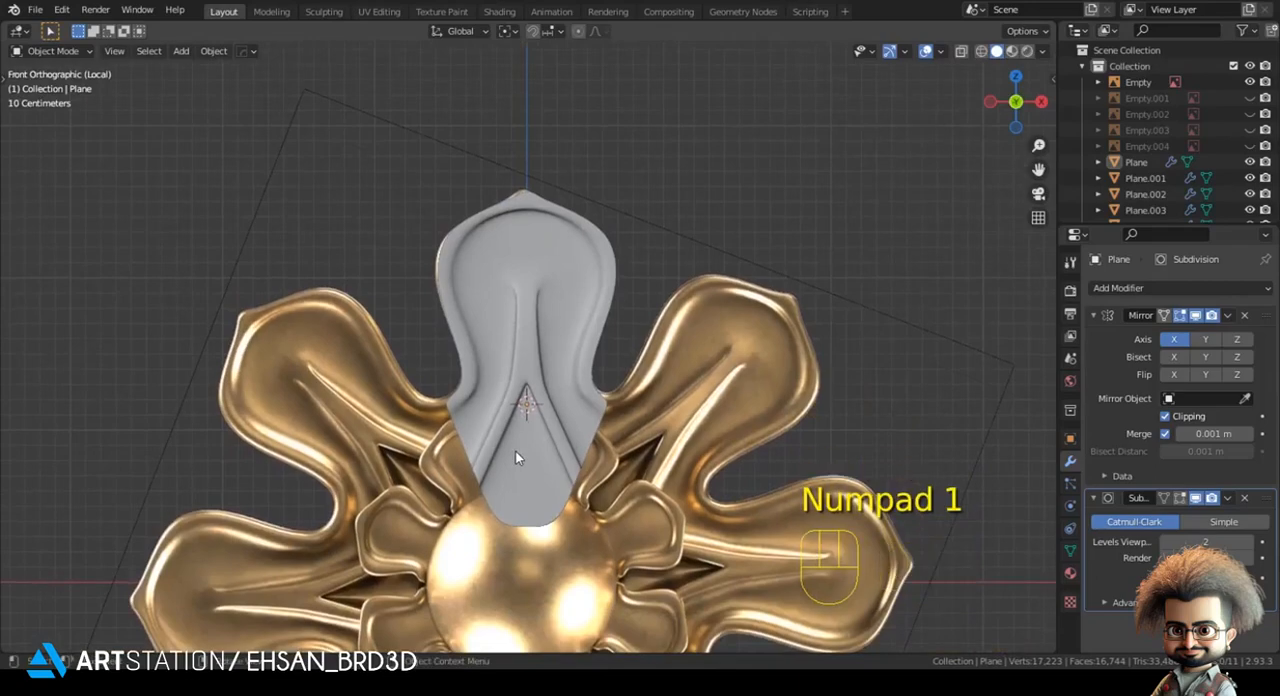
- Leave local view and move the large petal about 0.1 m along Y so it sits behind the small petals
key(KP_Divide)
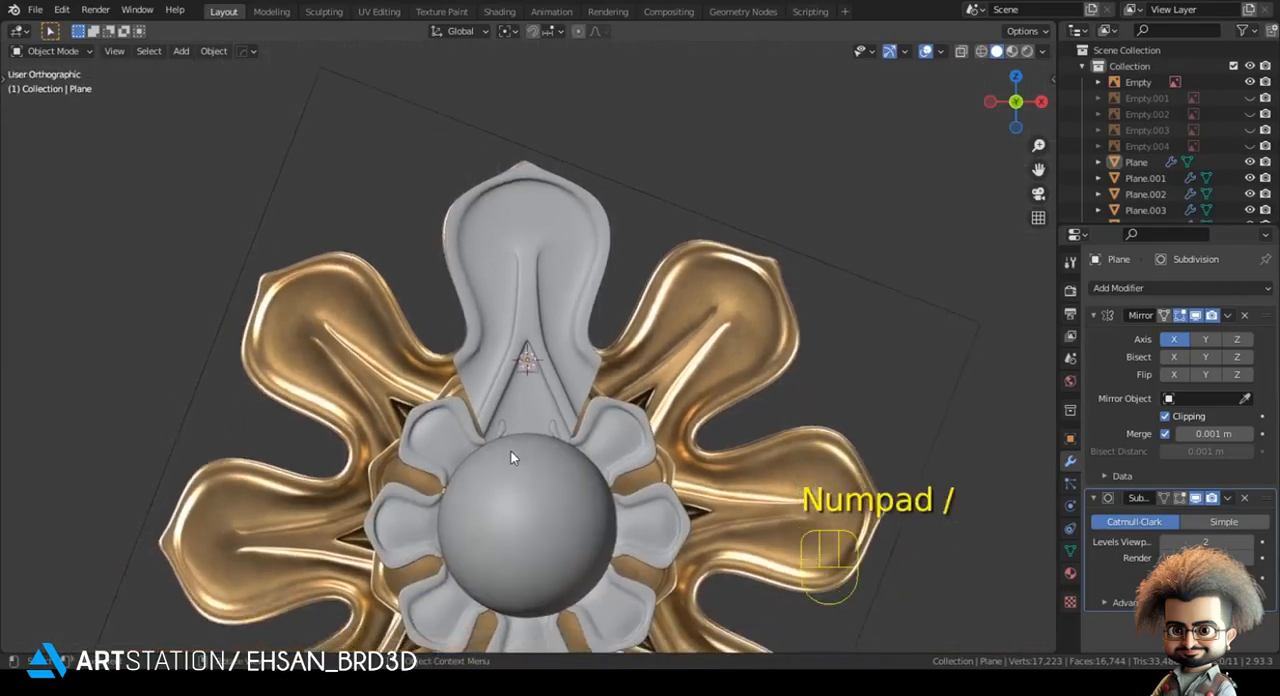
key(alt+a)
middle_drag(523, 371, 445, 418)
scroll(443, 415, up, 2)
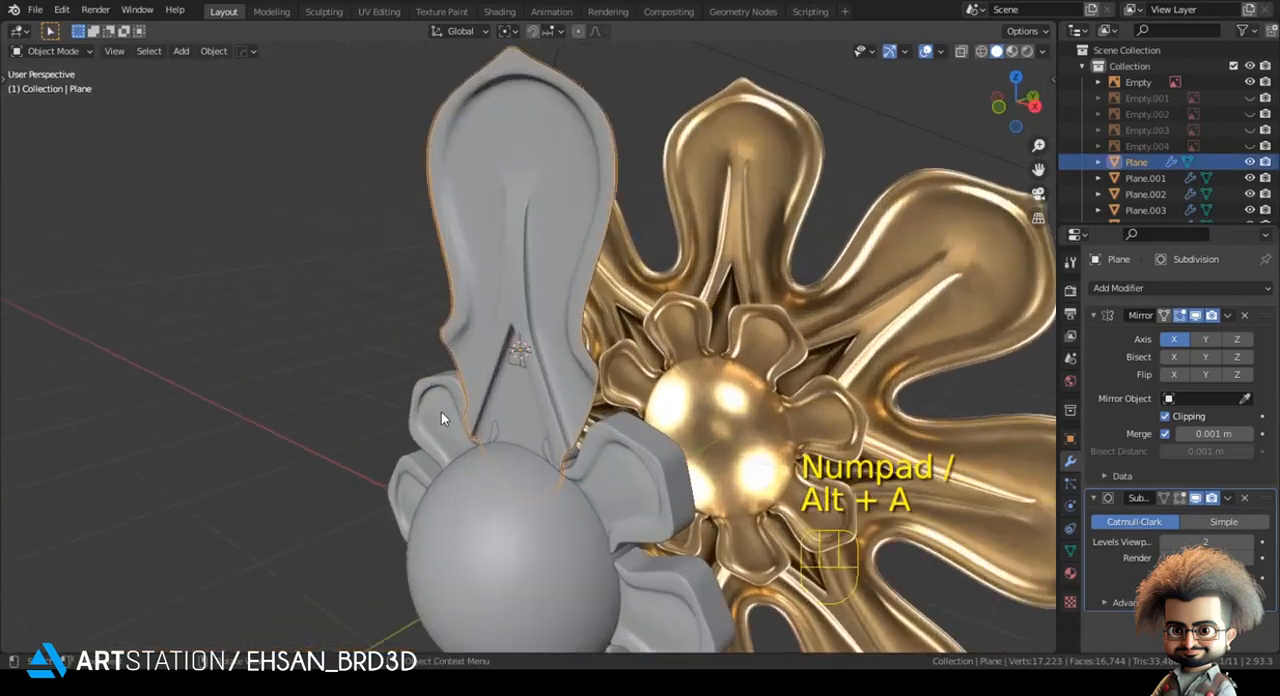
key(g)
key(y)
click(570, 372)
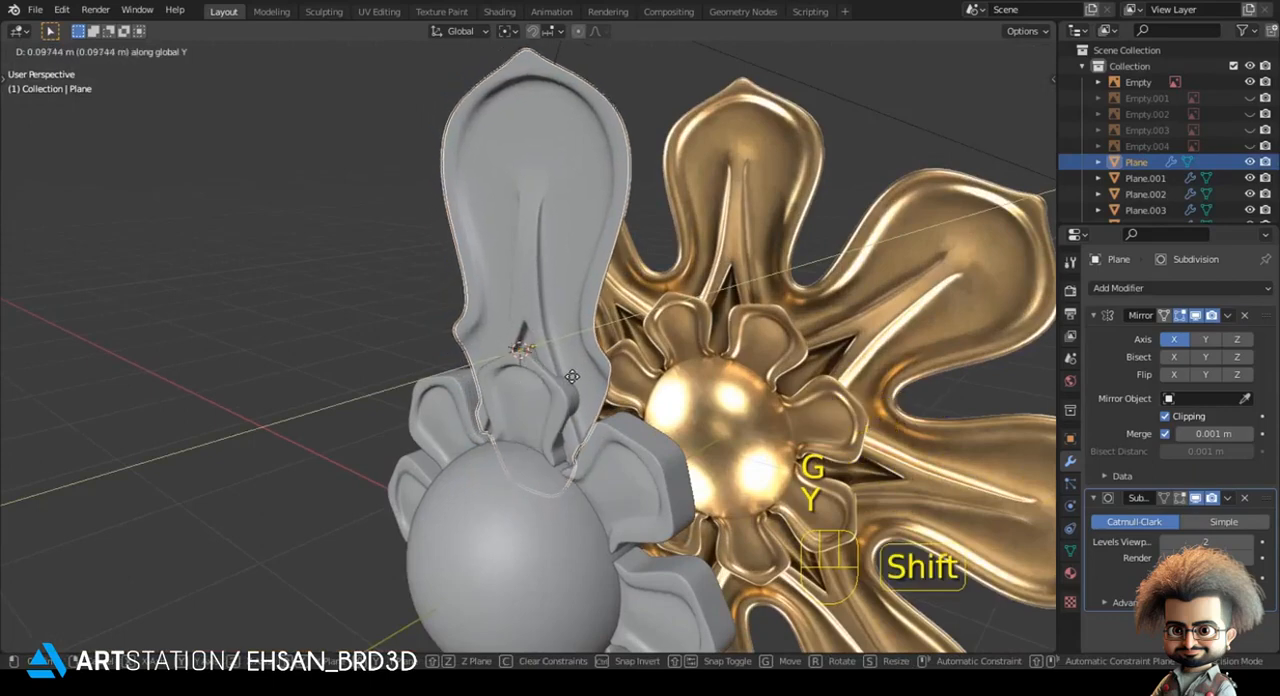
key(KP_1)
key(KP_1)
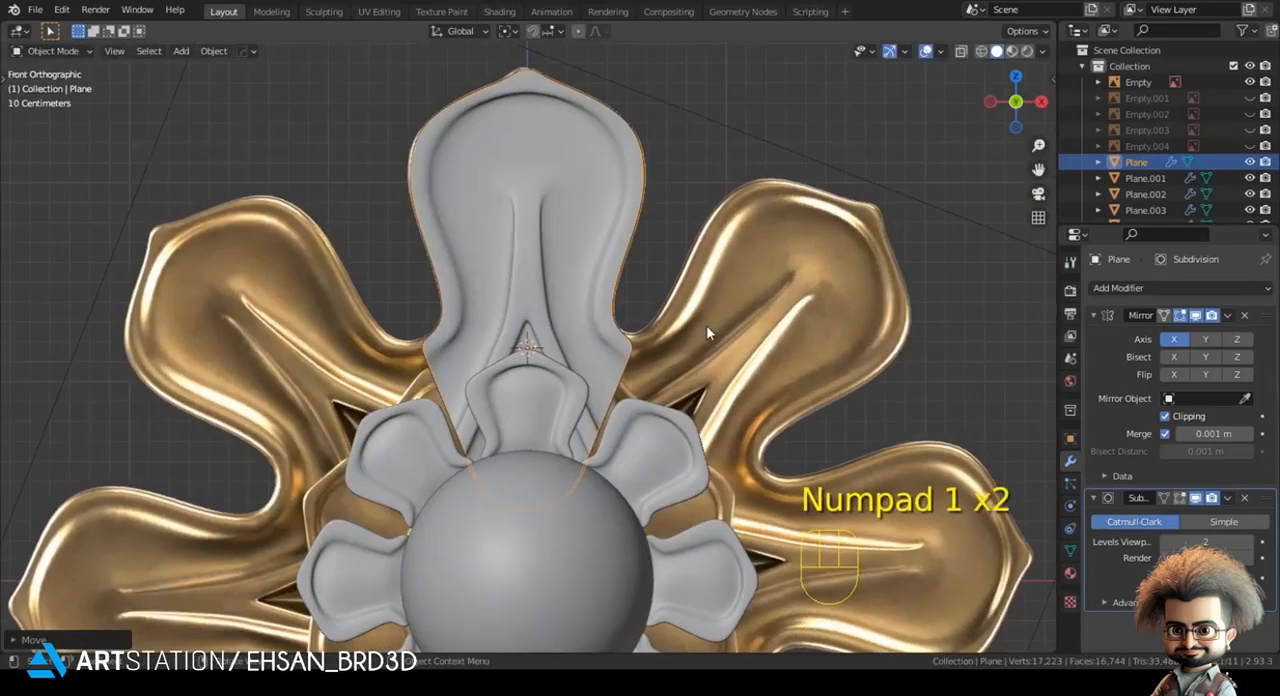
click(761, 249)
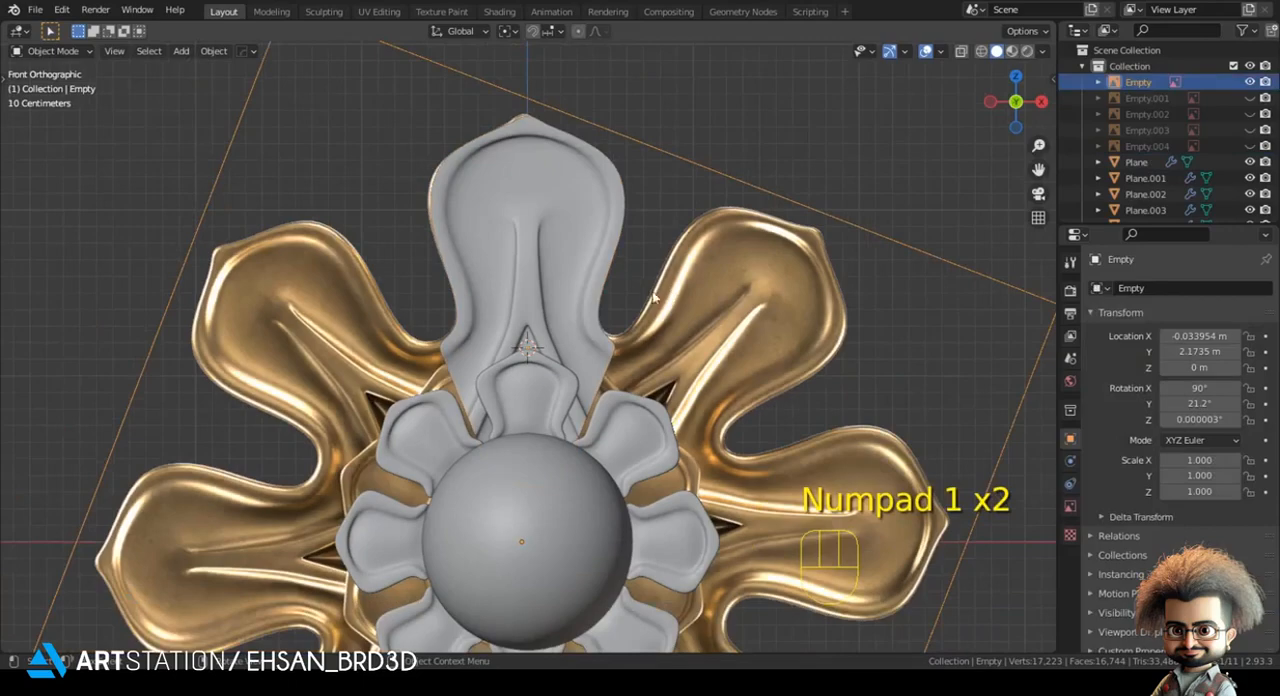
key(r)
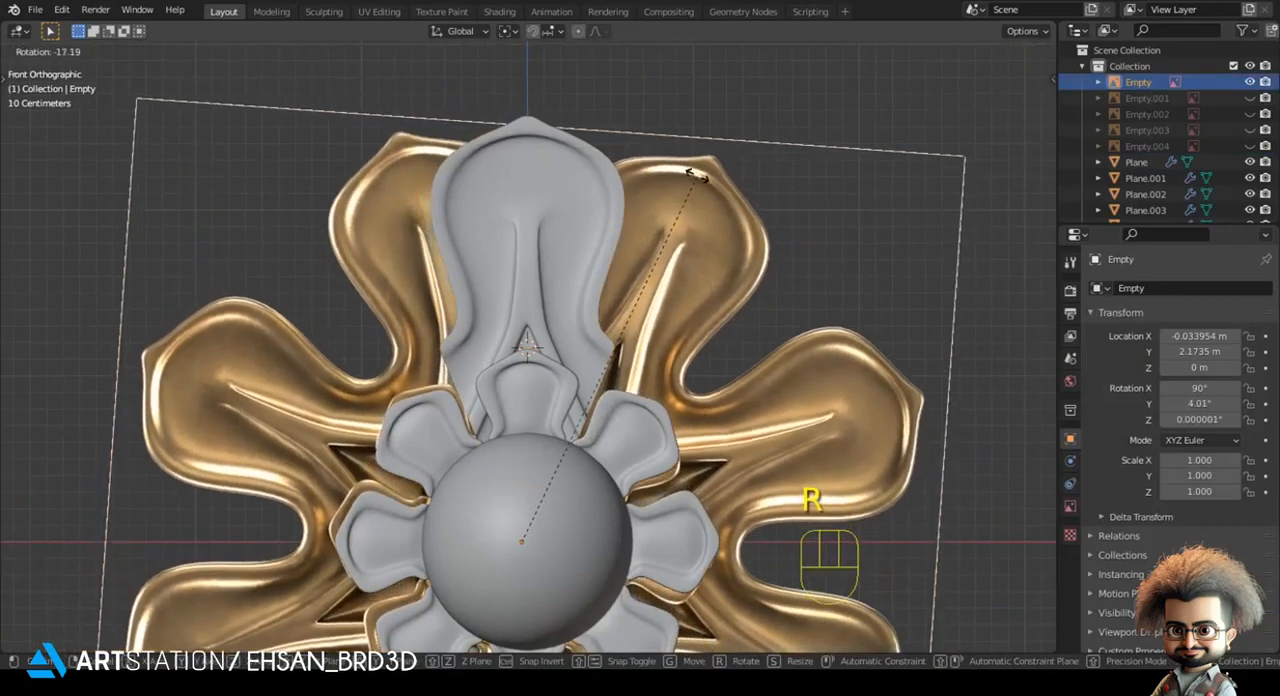
click(710, 265)
scroll(710, 265, down, 4)
shift+middle_drag(710, 265, 682, 219)
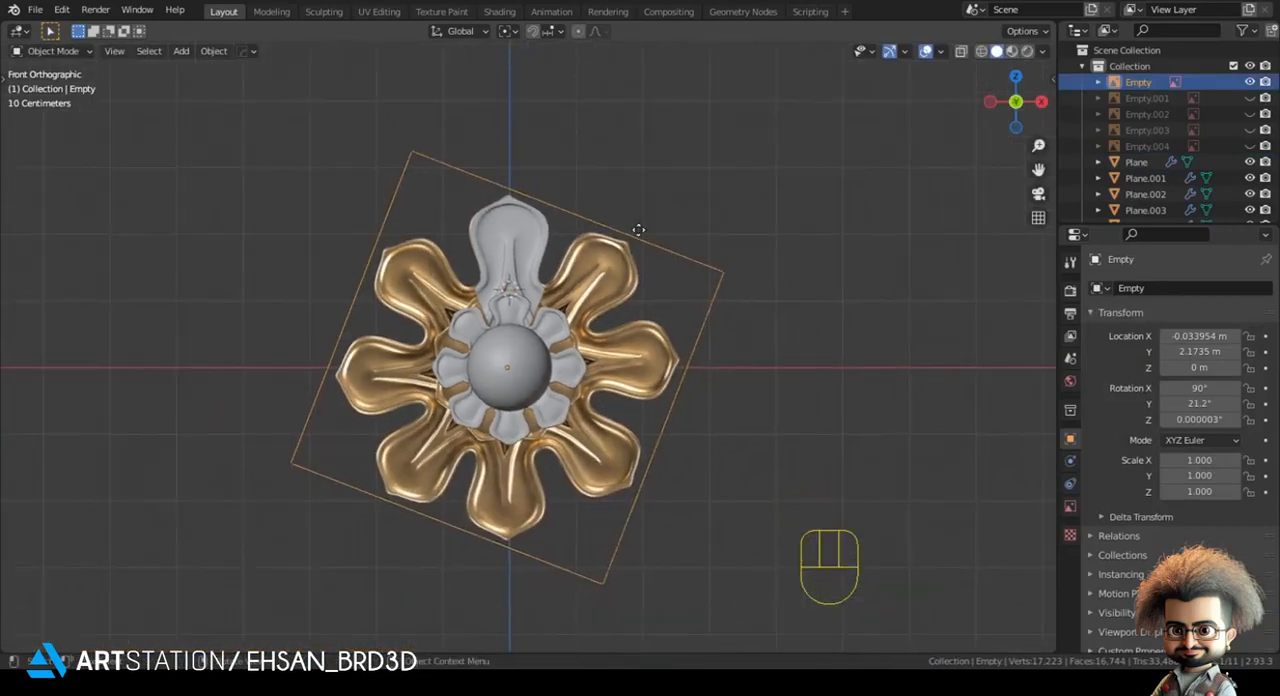
- Reset the reference image to zero rotation and centre it on X and Z, with its Y location at 0.46155 m
key(ctrl+z)
key(ctrl+z)
key(ctrl+z)
middle_drag(612, 278, 575, 320)
key(g)
key(y)
click(585, 294)
key(alt+a)
key(KP_1)
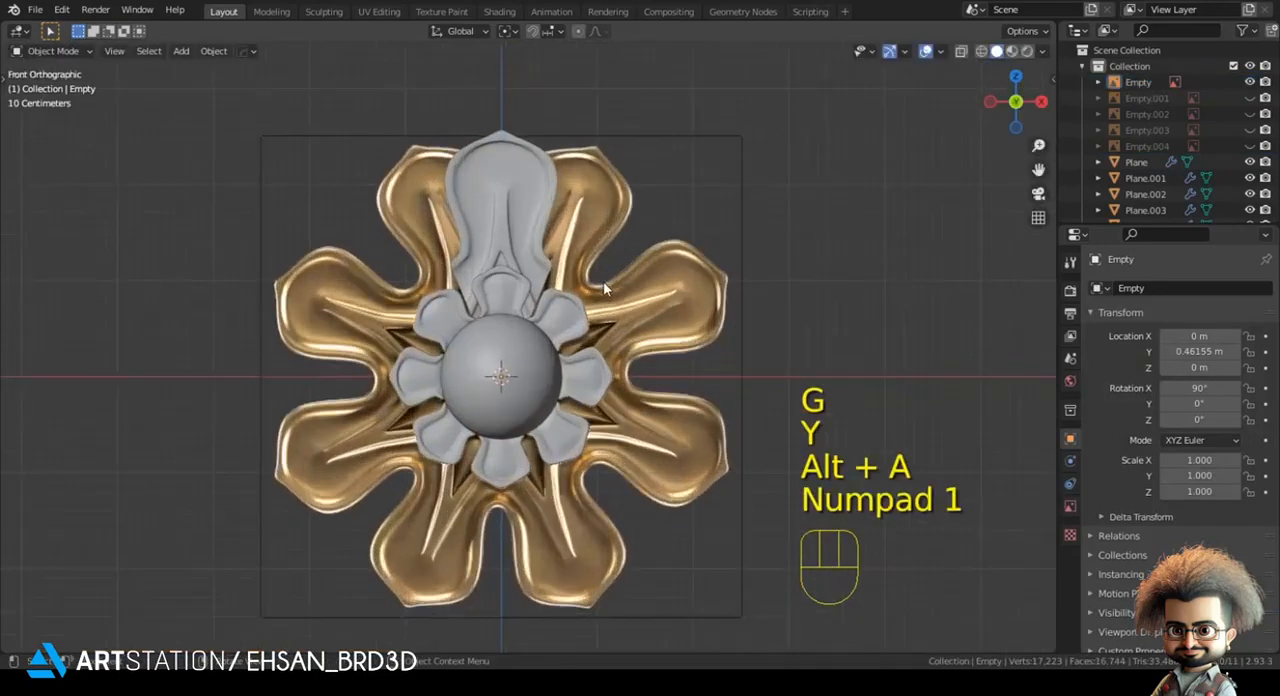
- Set the pivot point to 3D Cursor and rotate the large petal by about -20.8° onto the adjacent reference petal
scroll(603, 285, up, 2)
key(z)
shift+middle_drag(622, 213, 658, 322)
scroll(658, 322, up, 2)
key(z)
click(536, 212)
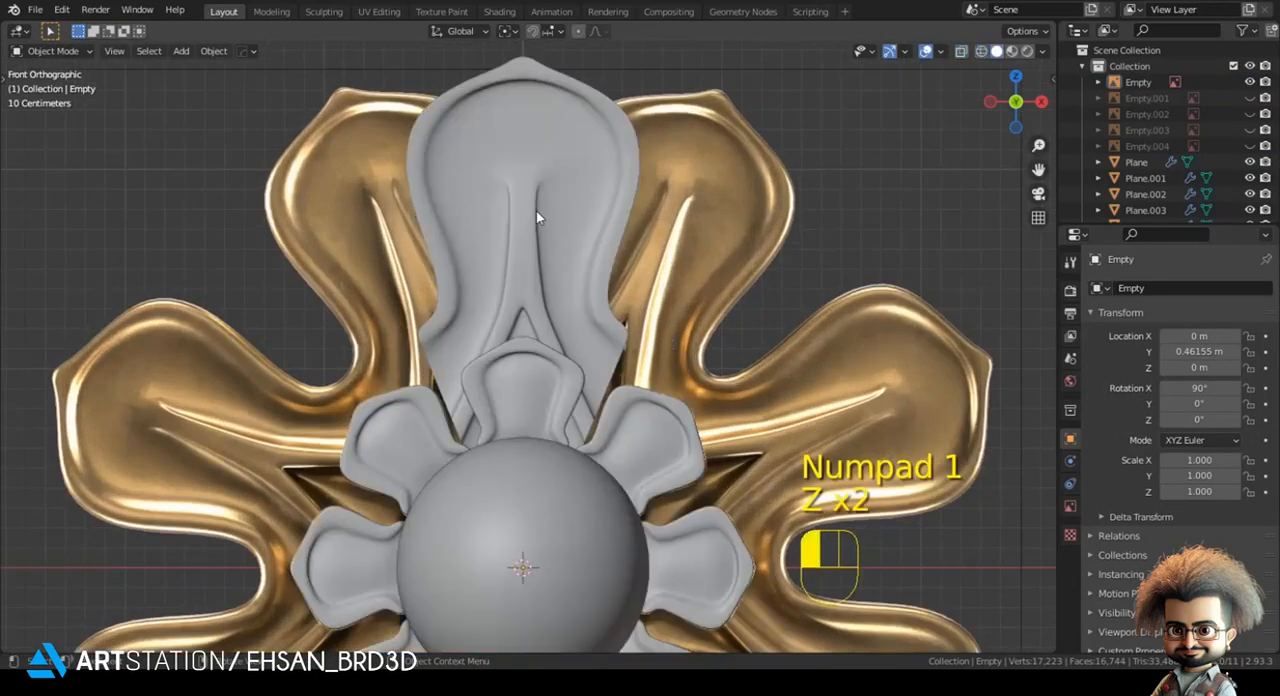
click(525, 535)
click(515, 280)
click(507, 33)
click(530, 63)
key(r)
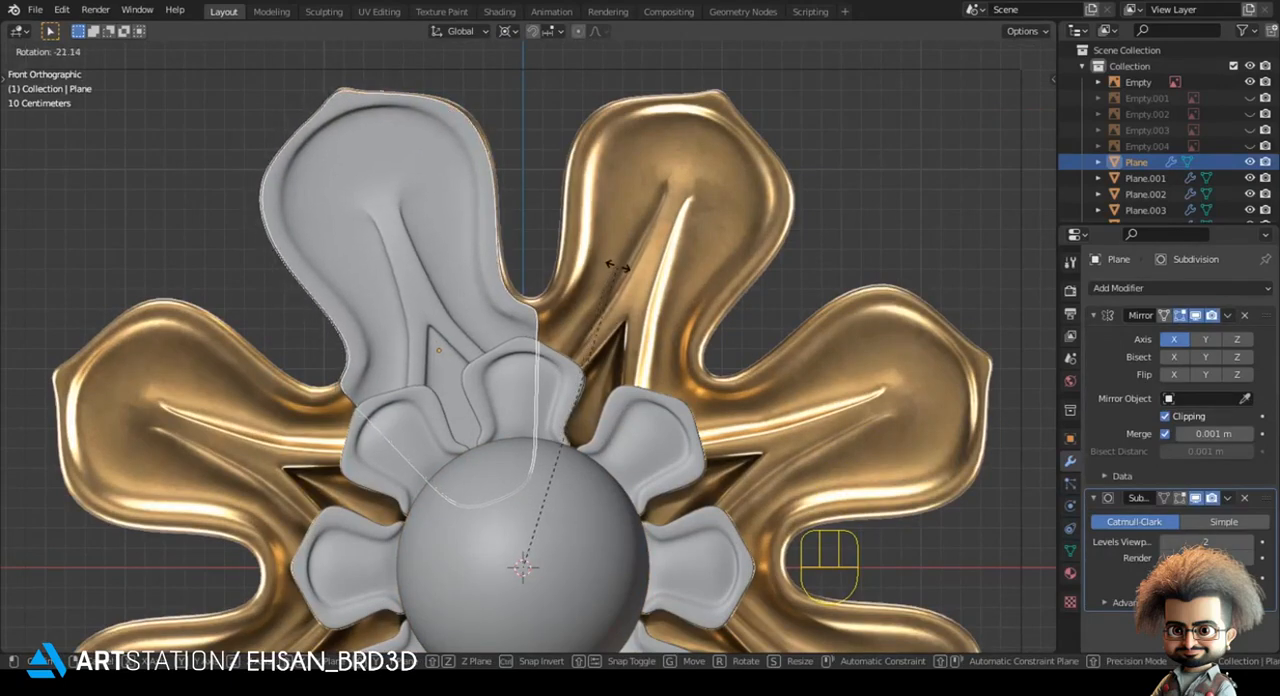
key(shift)
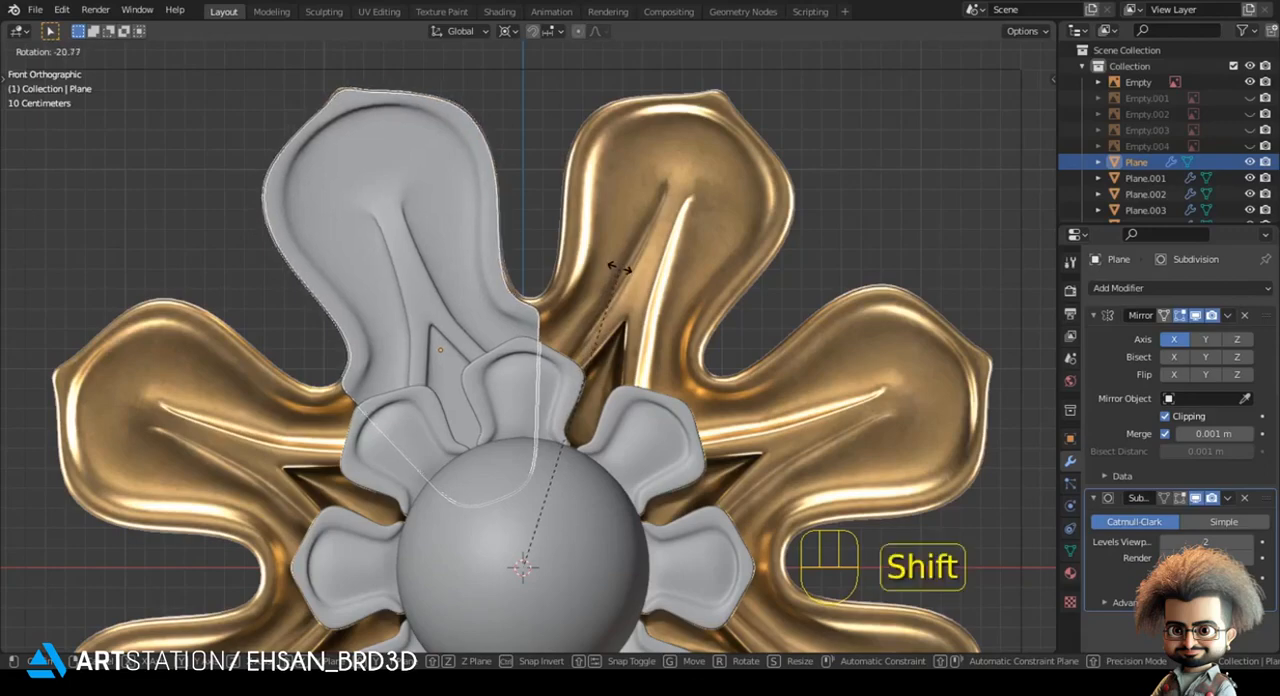
click(600, 266)
scroll(572, 289, down, 4)
scroll(572, 289, up, 4)
- Select the large petal's base vertices, set the pivot to Bounding Box Center, and move them slightly to adjust the base
key(Tab)
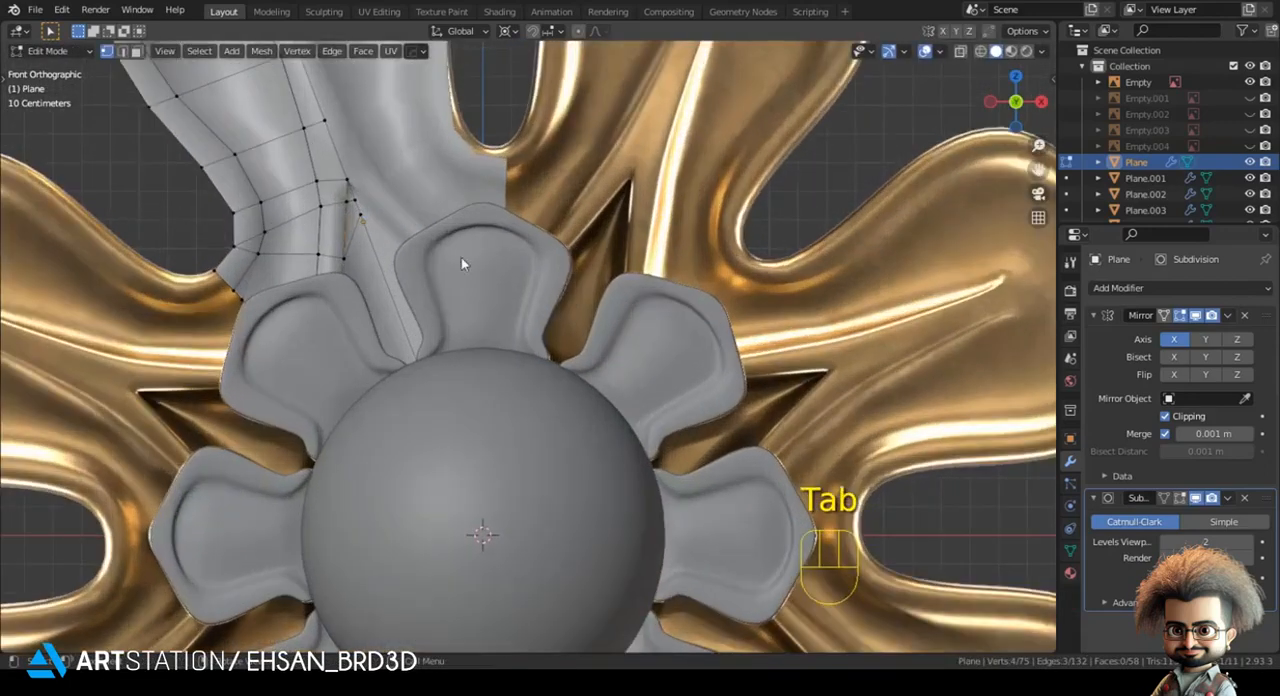
key(z)
key(1)
shift+drag(281, 342, 354, 412)
click(515, 34)
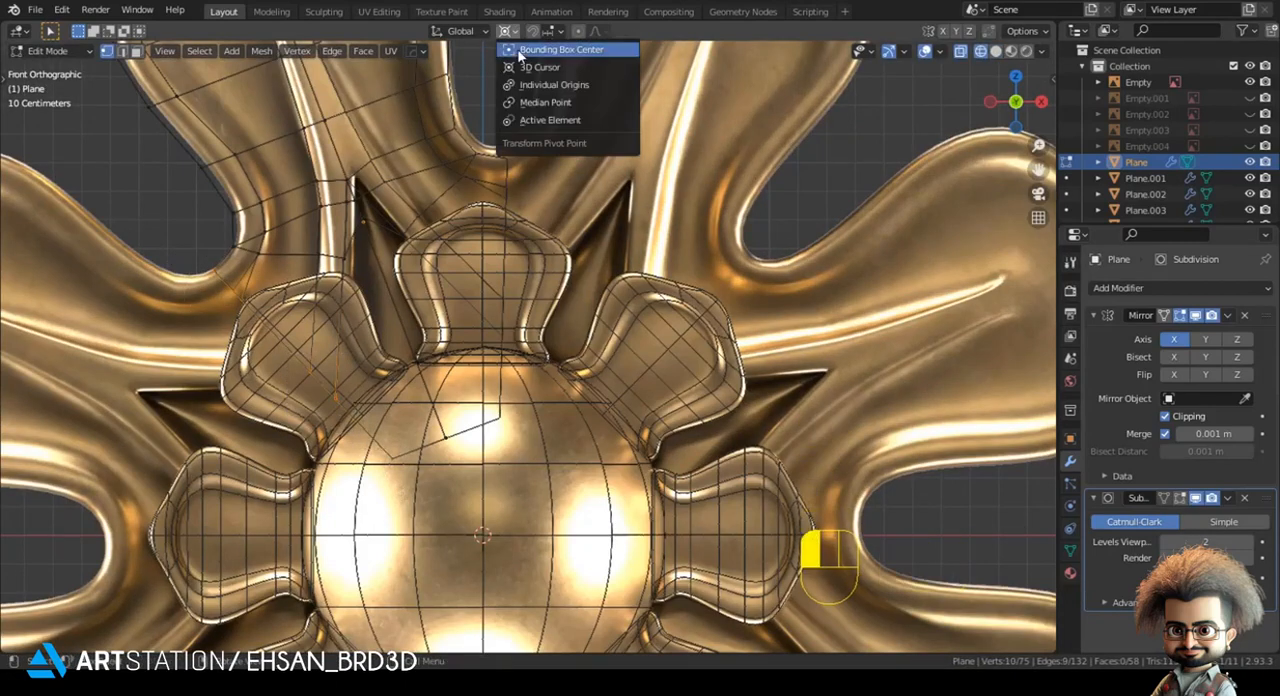
click(528, 49)
key(g)
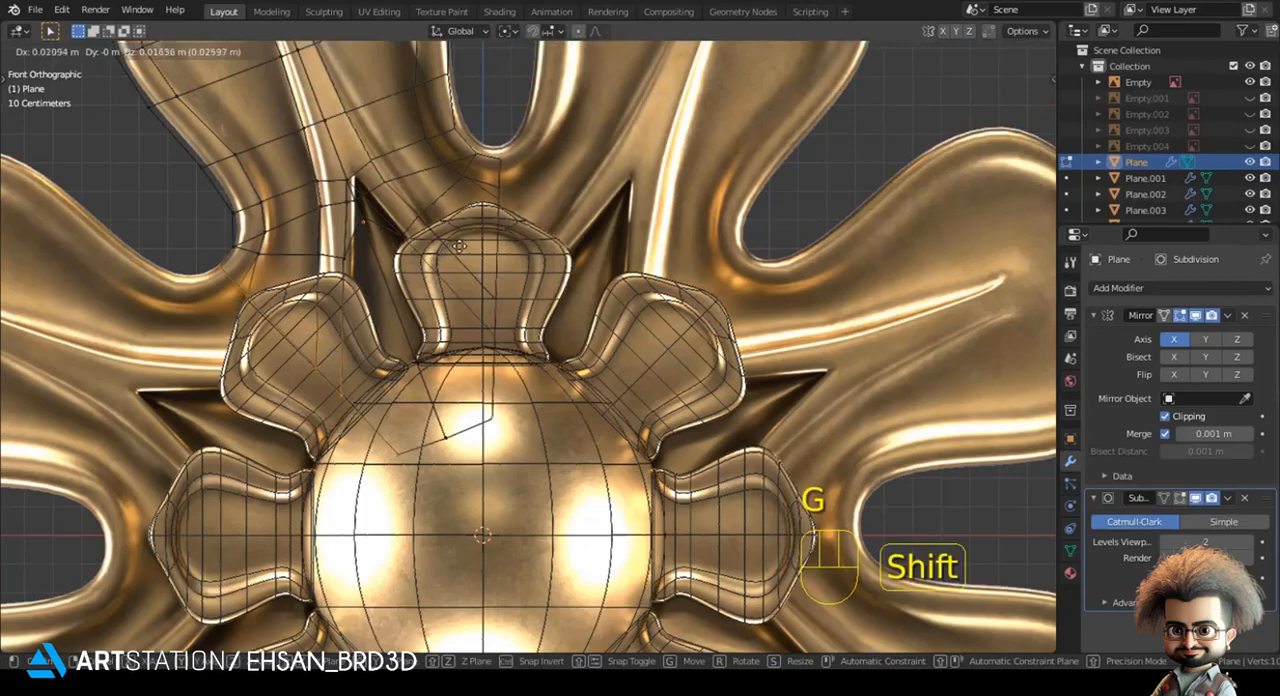
click(472, 241)
key(Tab)
scroll(499, 274, down, 3)
key(z)
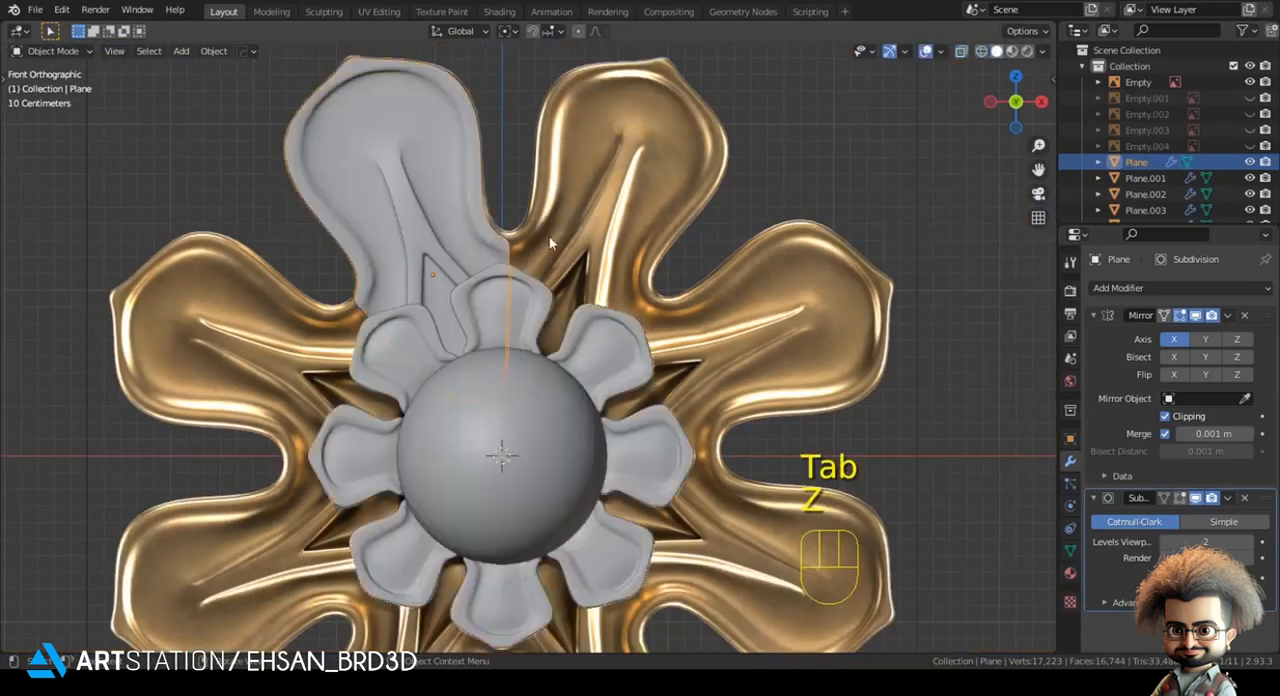
- Select the large petal in object mode and set the transform pivot point to 3D Cursor
scroll(499, 274, down, 2)
key(alt+a)
click(499, 274)
shift+middle_drag(508, 143, 510, 170)
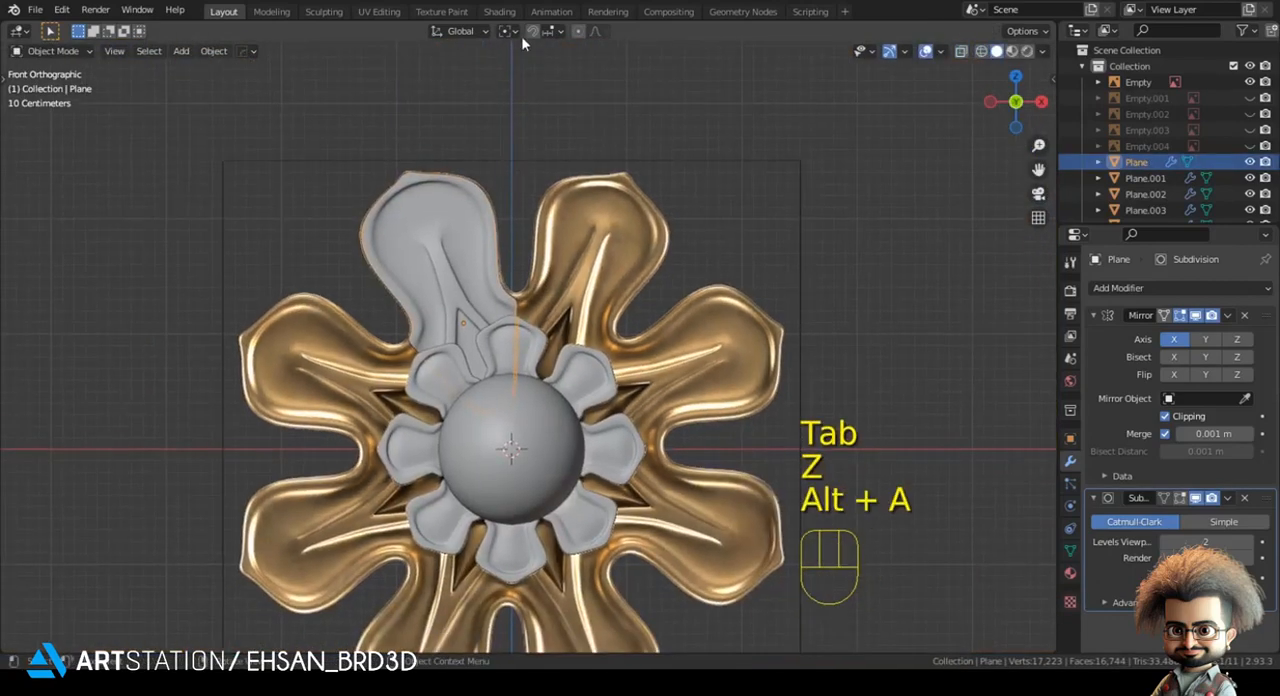
click(519, 34)
click(520, 71)
shift+middle_drag(500, 244, 489, 215)
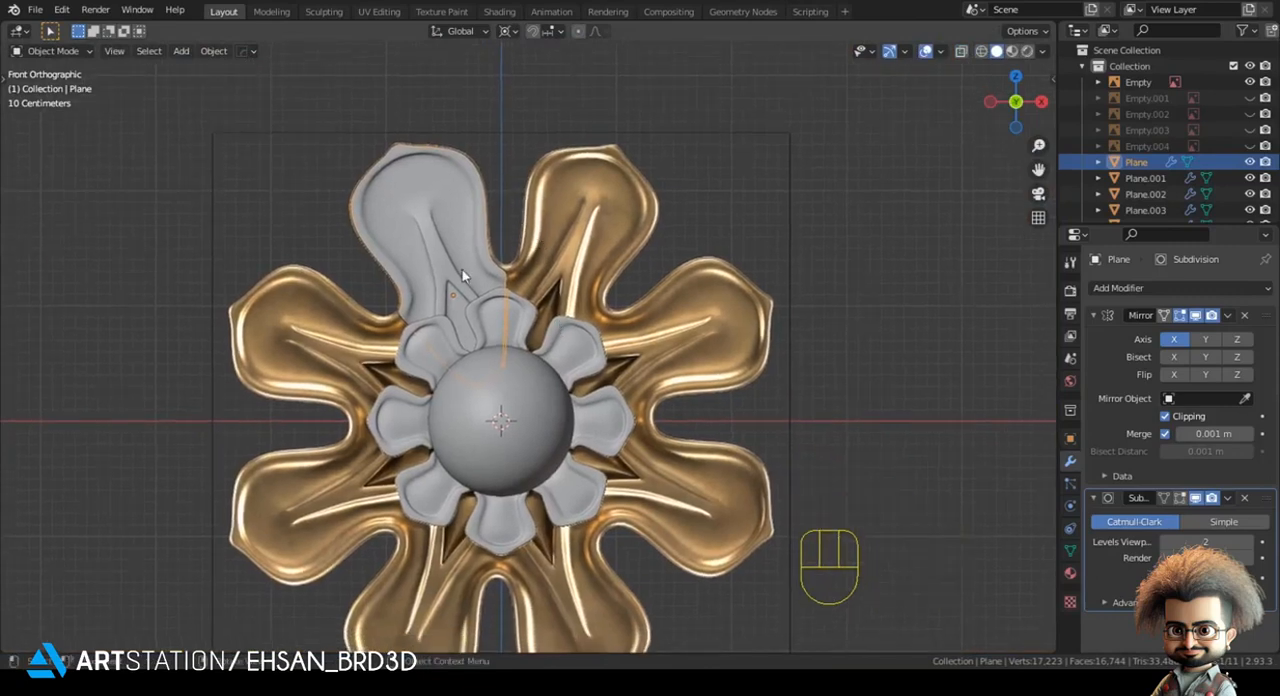
shift+middle_drag(430, 259, 448, 265)
scroll(555, 270, up, 1)
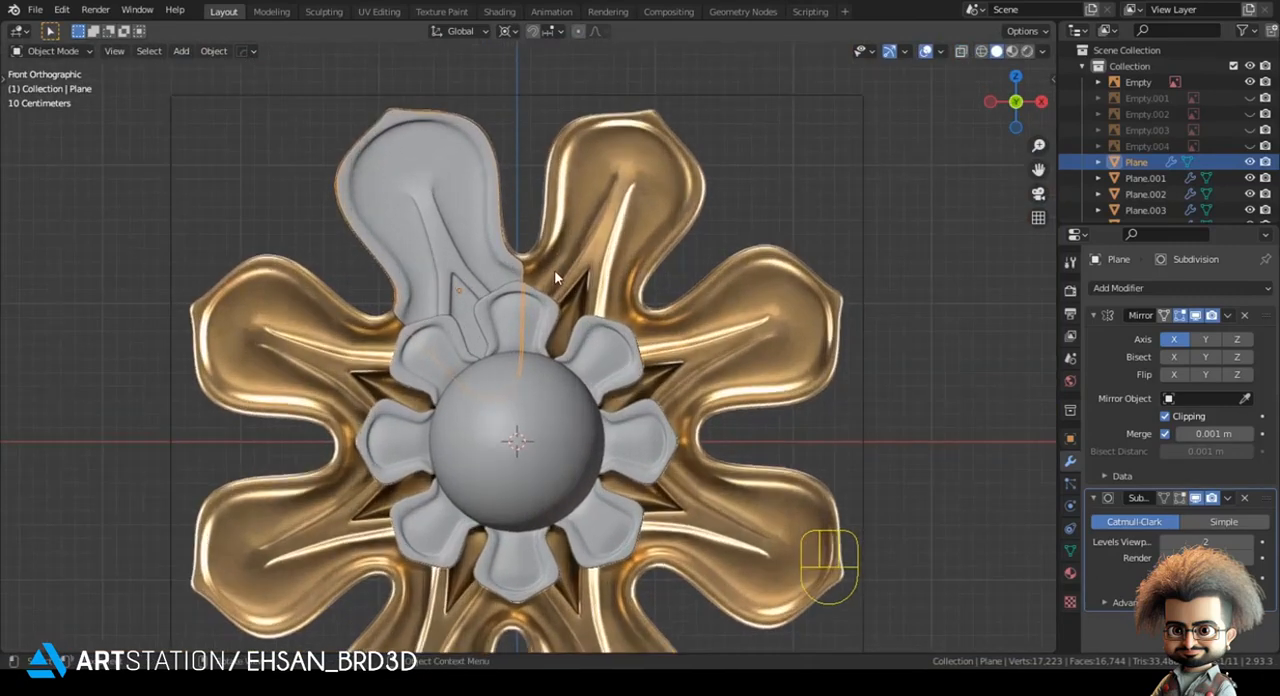
- Try to apply the Mirror modifier and duplicate the large petal around the centre at -45° intervals
click(1227, 315)
click(1160, 338)
key(Tab)
key(a)
key(shift+d)
key(r)
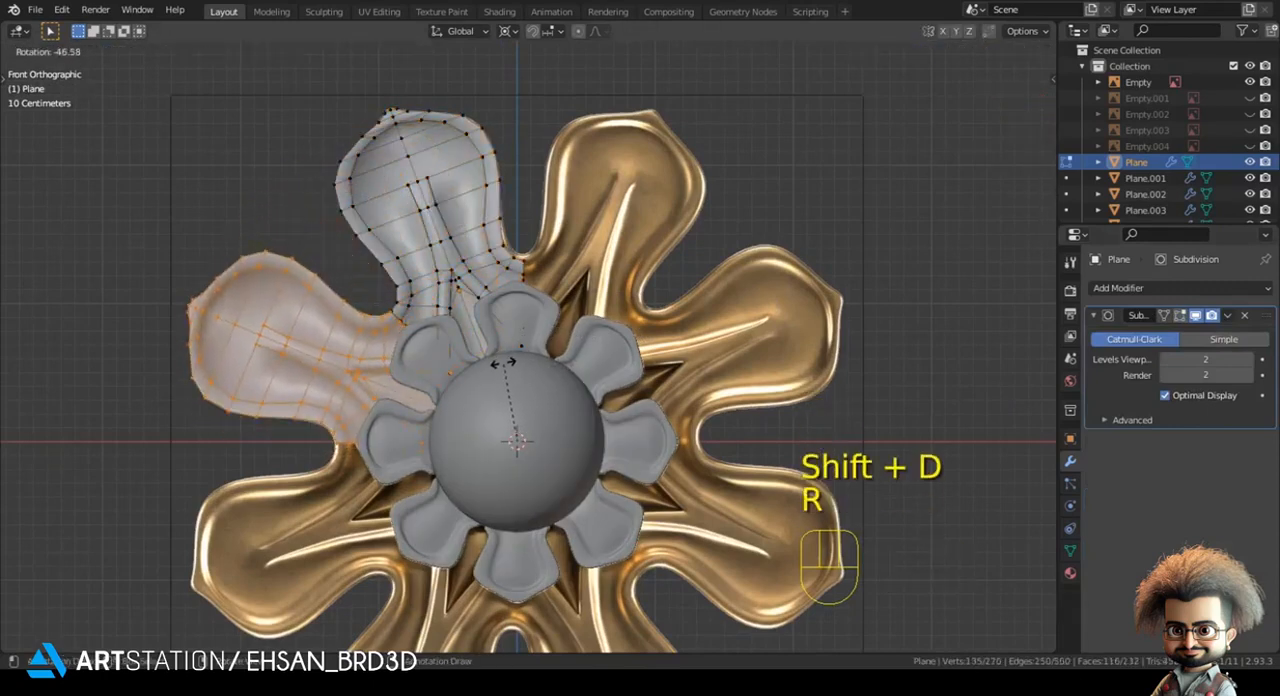
text(45)
key(KP_Enter)
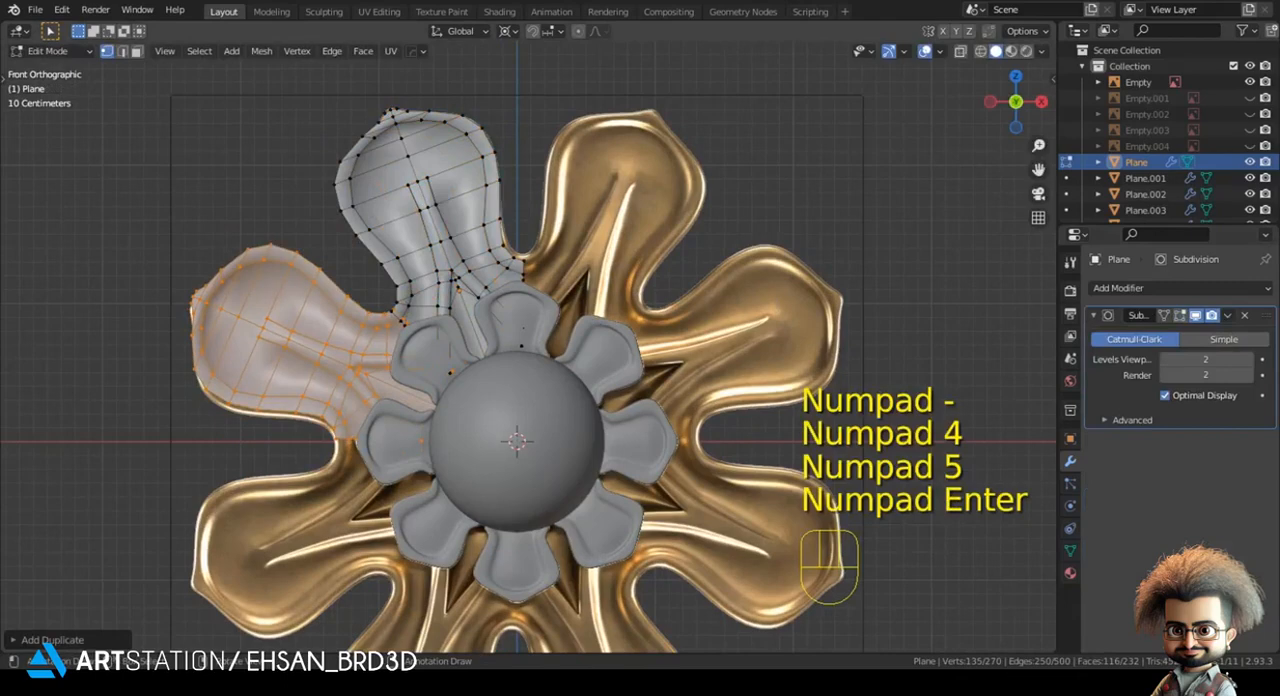
key(shift+r)
shift+middle_drag(461, 379, 497, 346)
key(ctrl)
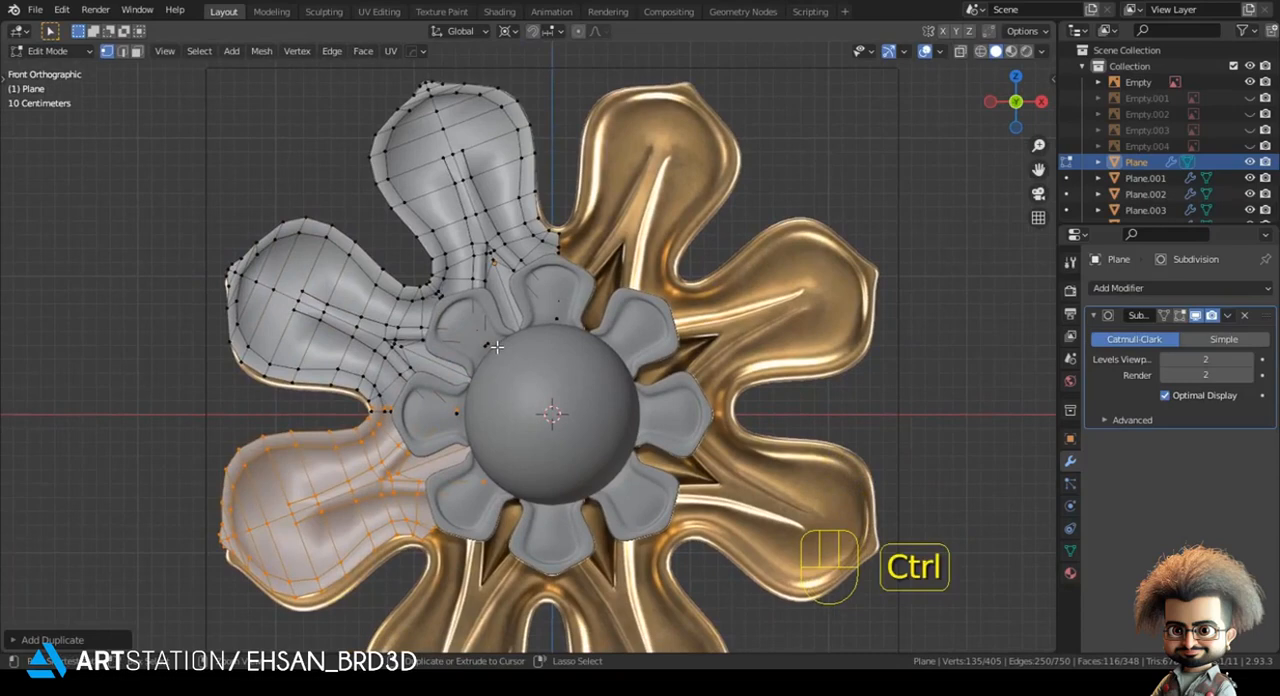
- Undo the petal duplicates and the applied Mirror modifier, and switch the pivot point away from 3D Cursor
key(ctrl+z)
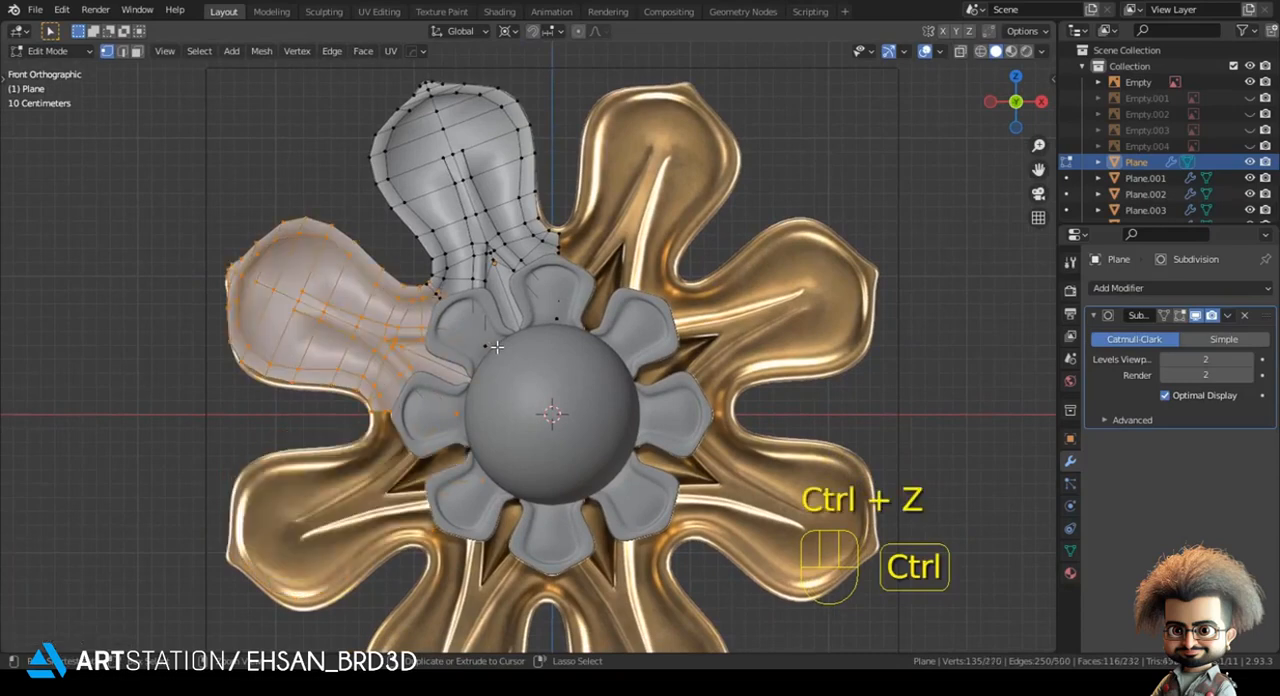
key(ctrl+z)
click(505, 30)
shift+middle_drag(513, 160, 514, 246)
scroll(514, 246, up, 2)
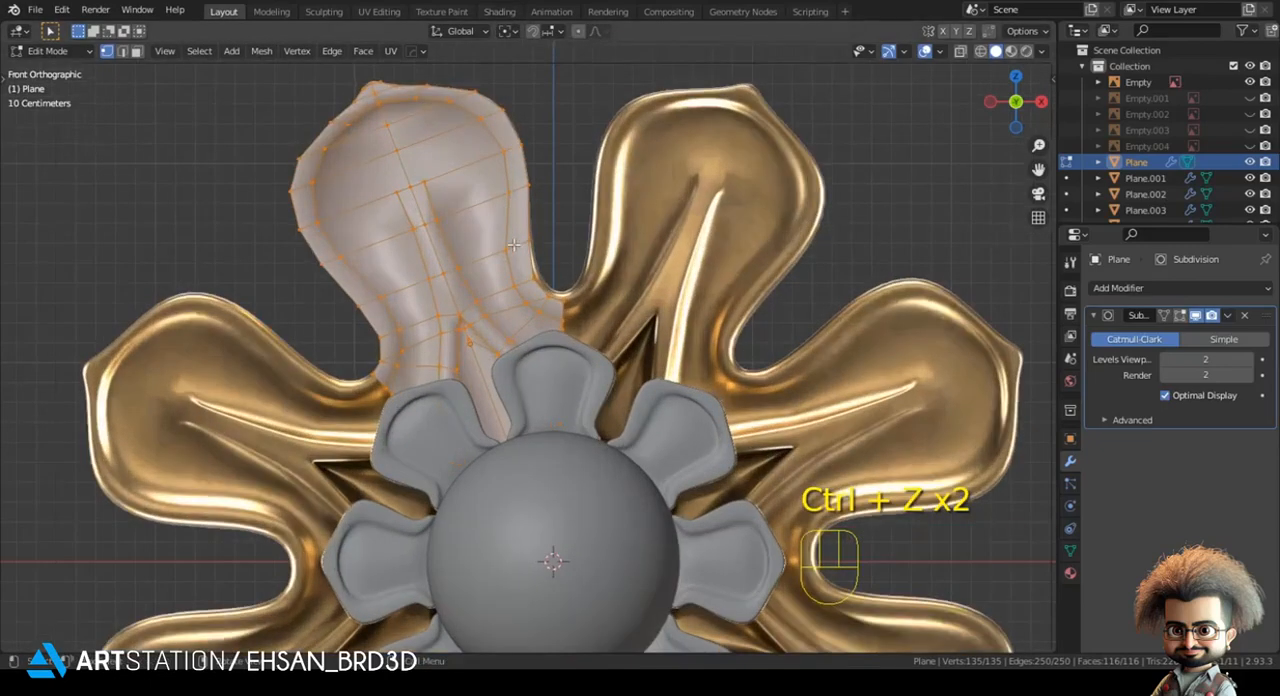
key(ctrl+z)
key(ctrl+z)
key(ctrl+z)
- In wireframe edit mode, move the petal's ten selected base vertices slightly so the mirrored base edge meets the vertical centre line
shift+middle_drag(786, 335, 727, 347)
scroll(680, 322, up, 4)
key(Tab)
key(z)
click(523, 312)
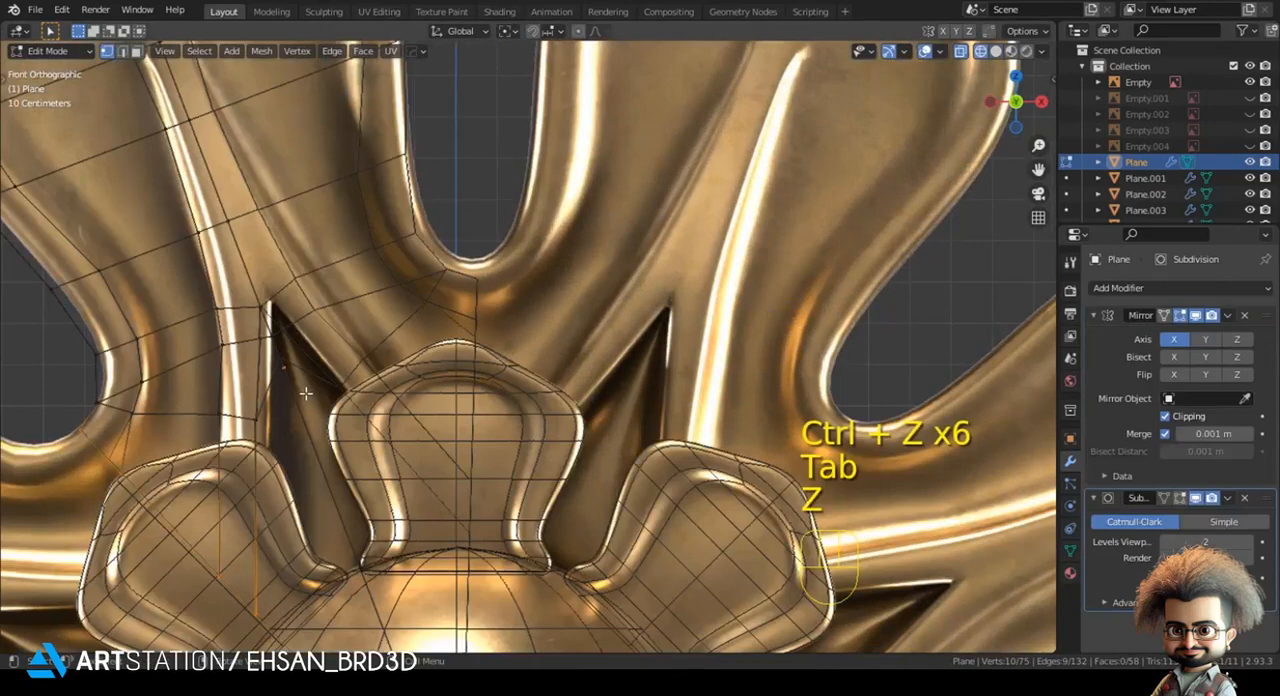
key(g)
key(x)
key(g)
key(g)
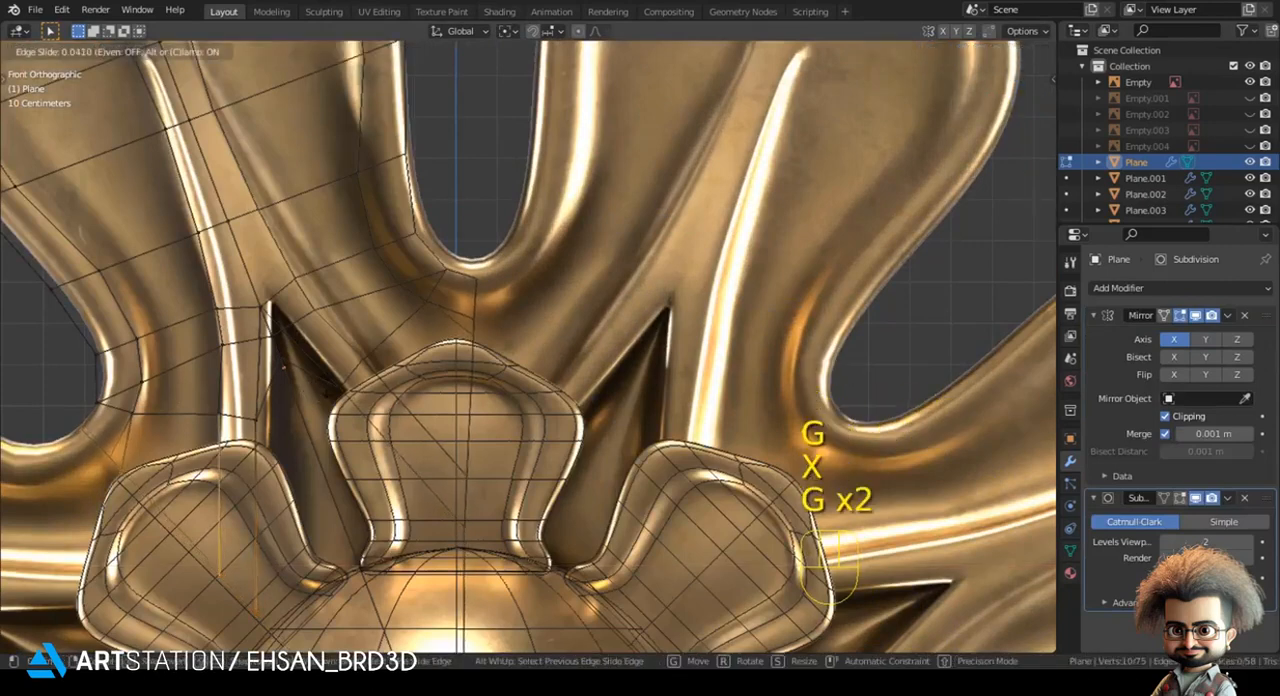
key(g)
key(shift)
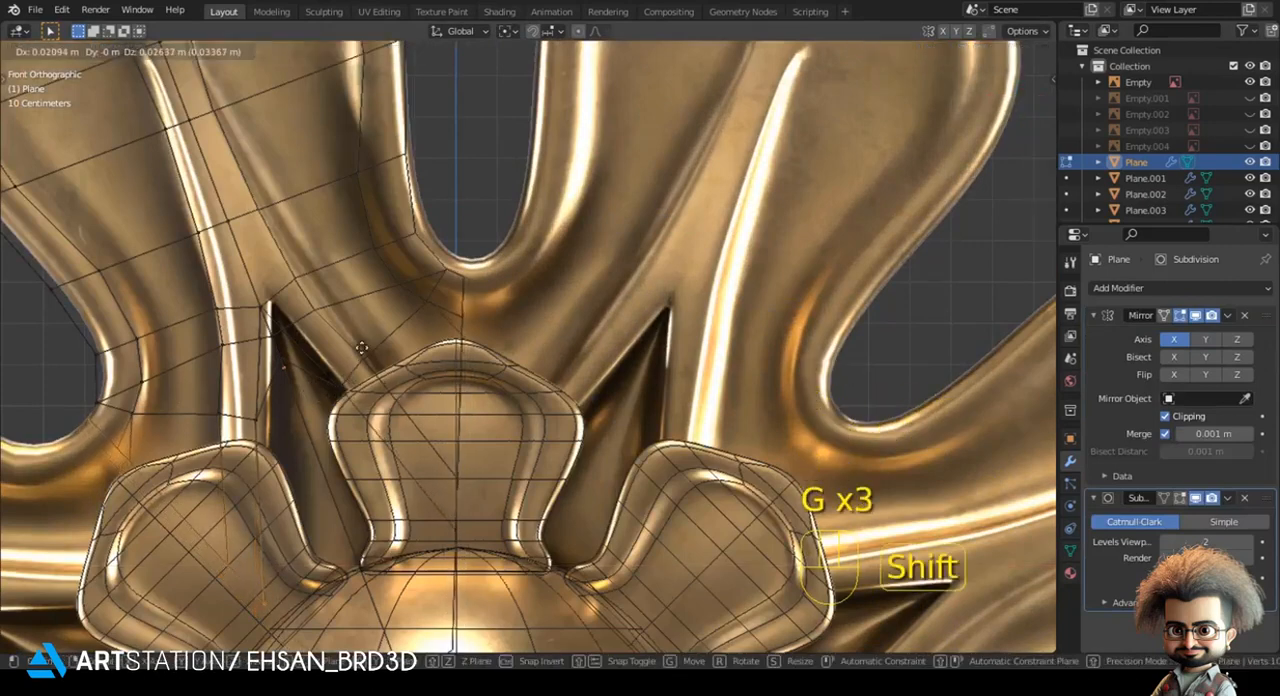
click(393, 325)
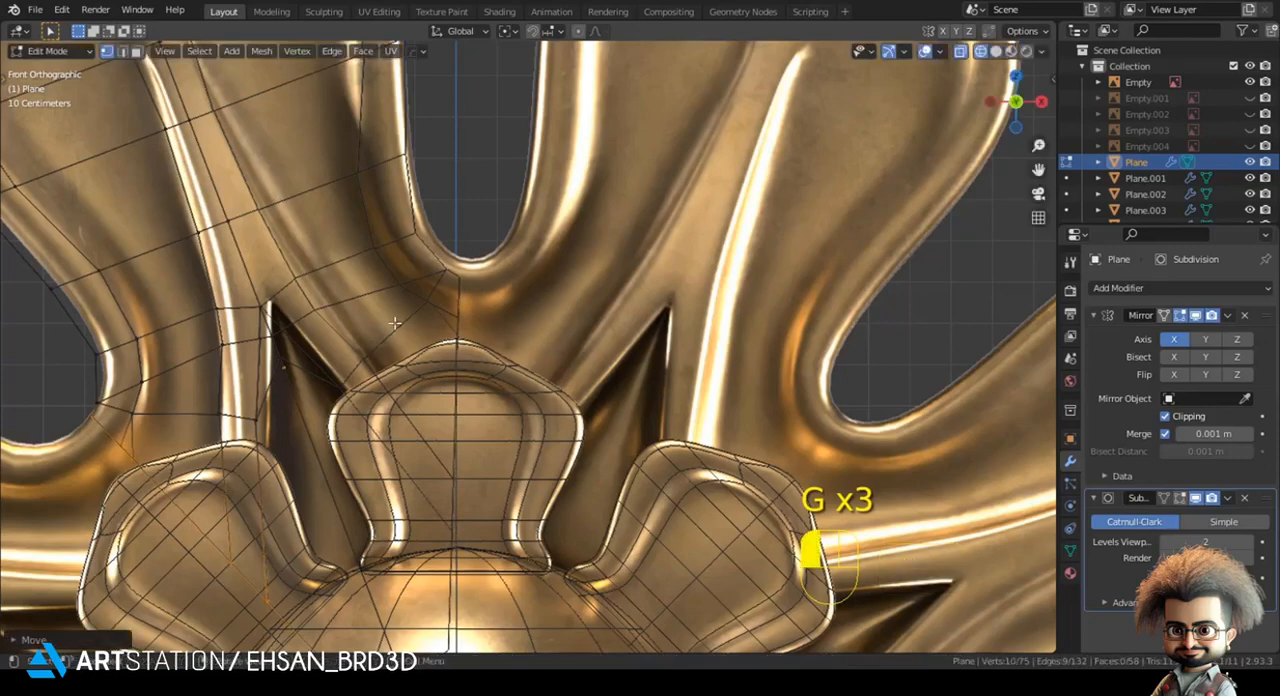
- Move two outer-edge vertices at the narrow neck of the large petal onto the reference outline
key(z)
click(447, 305)
key(z)
click(97, 402)
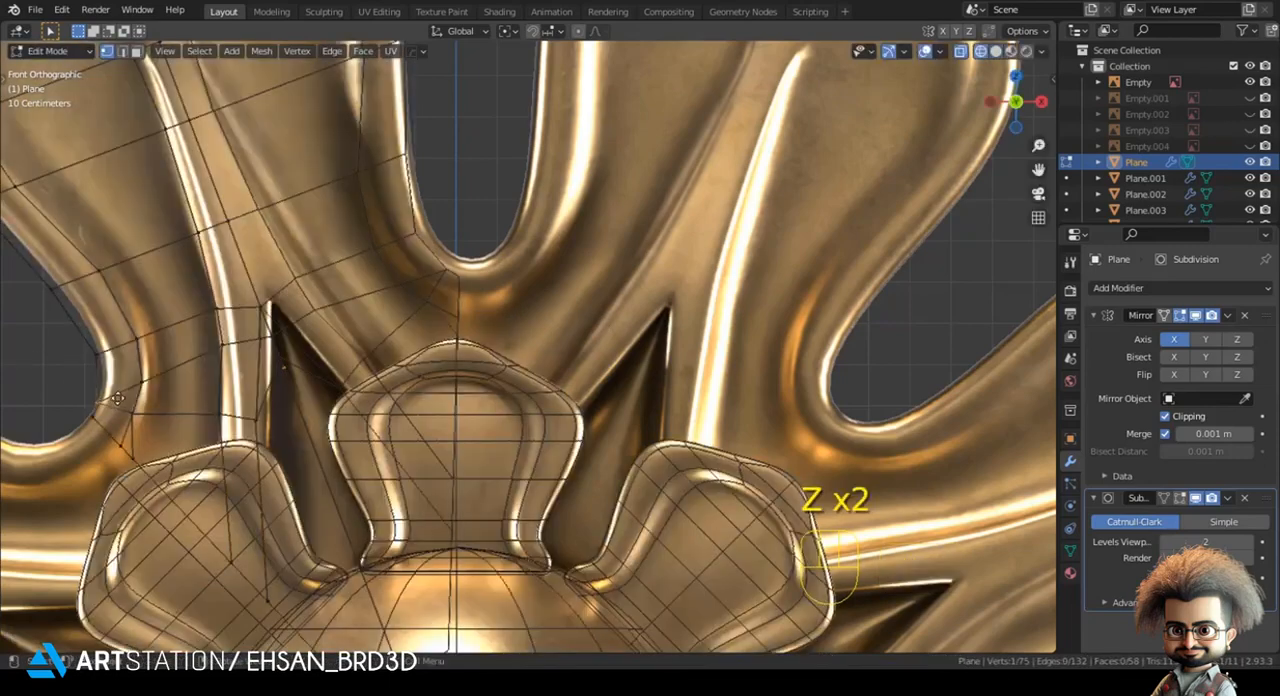
key(g)
click(120, 391)
key(g)
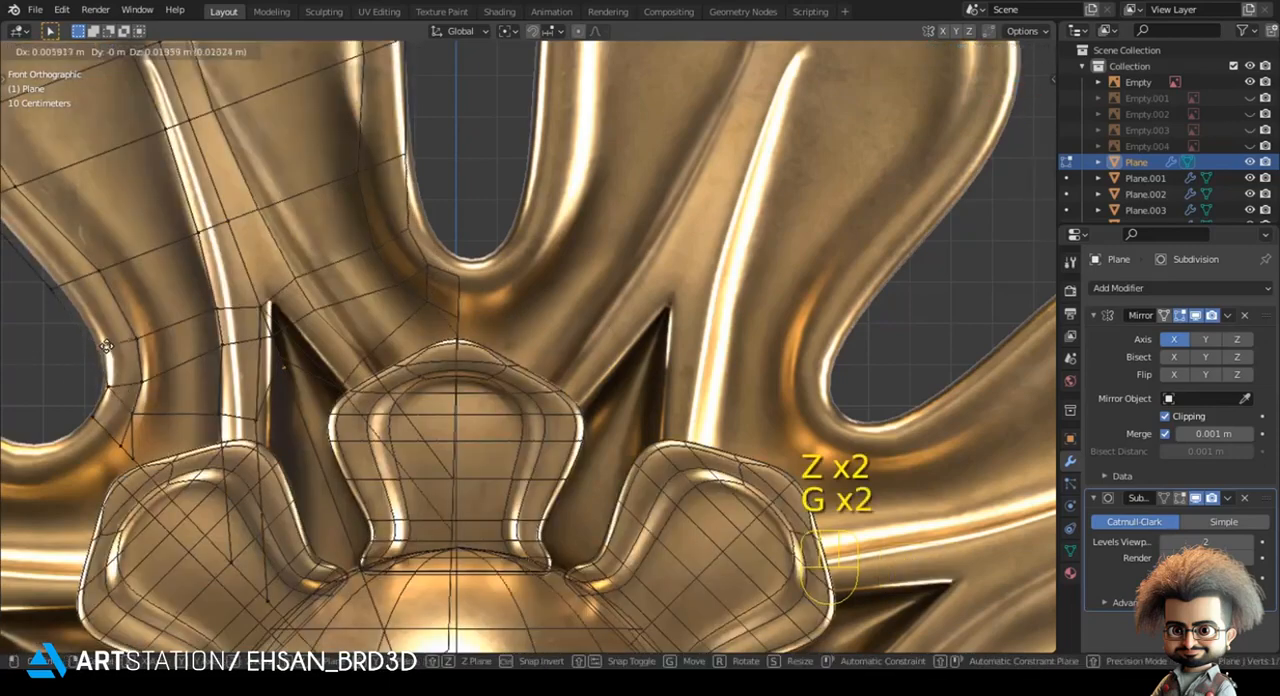
click(105, 347)
- Move the next outer-edge vertex above the petal's neck onto the reference outline, and return to object mode in solid shading
key(g)
click(47, 280)
click(52, 287)
key(g)
click(56, 290)
key(z)
click(290, 302)
key(Tab)
scroll(366, 343, down, 3)
key(alt+a)
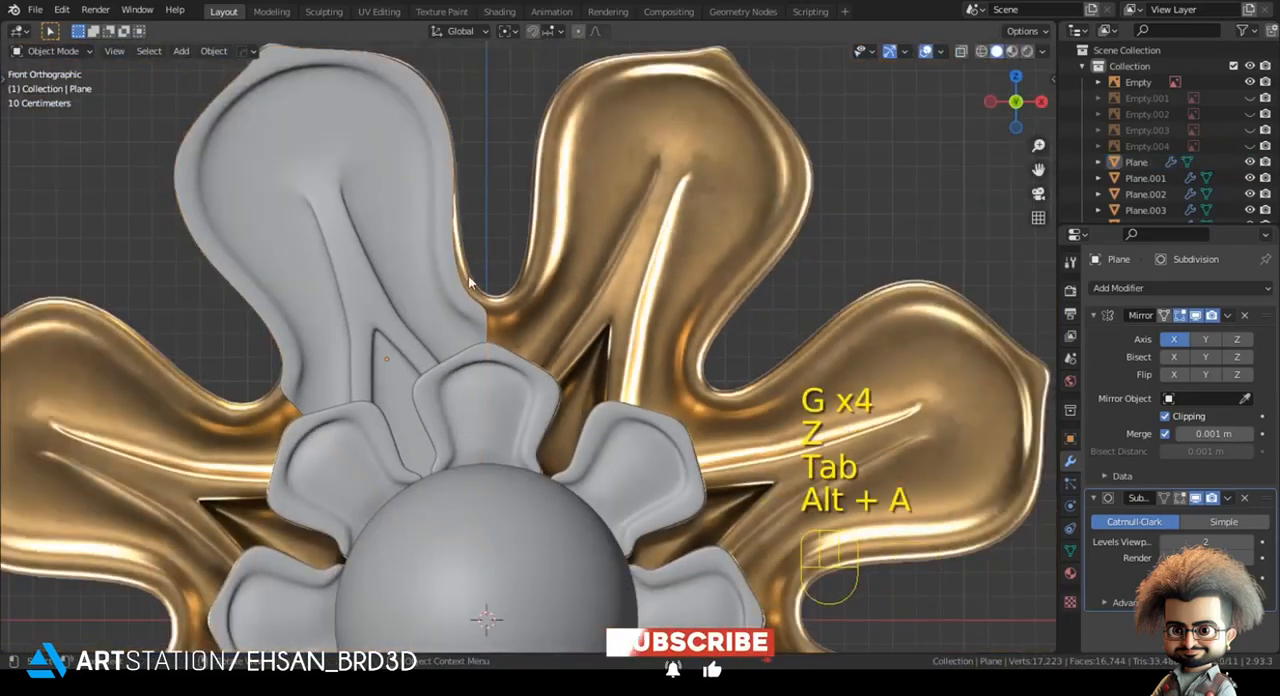
- Select the large petal and nudge its selected edge vertex by about 0.0065 m, working in wireframe edit mode
click(443, 288)
scroll(434, 321, up, 5)
key(z)
click(354, 361)
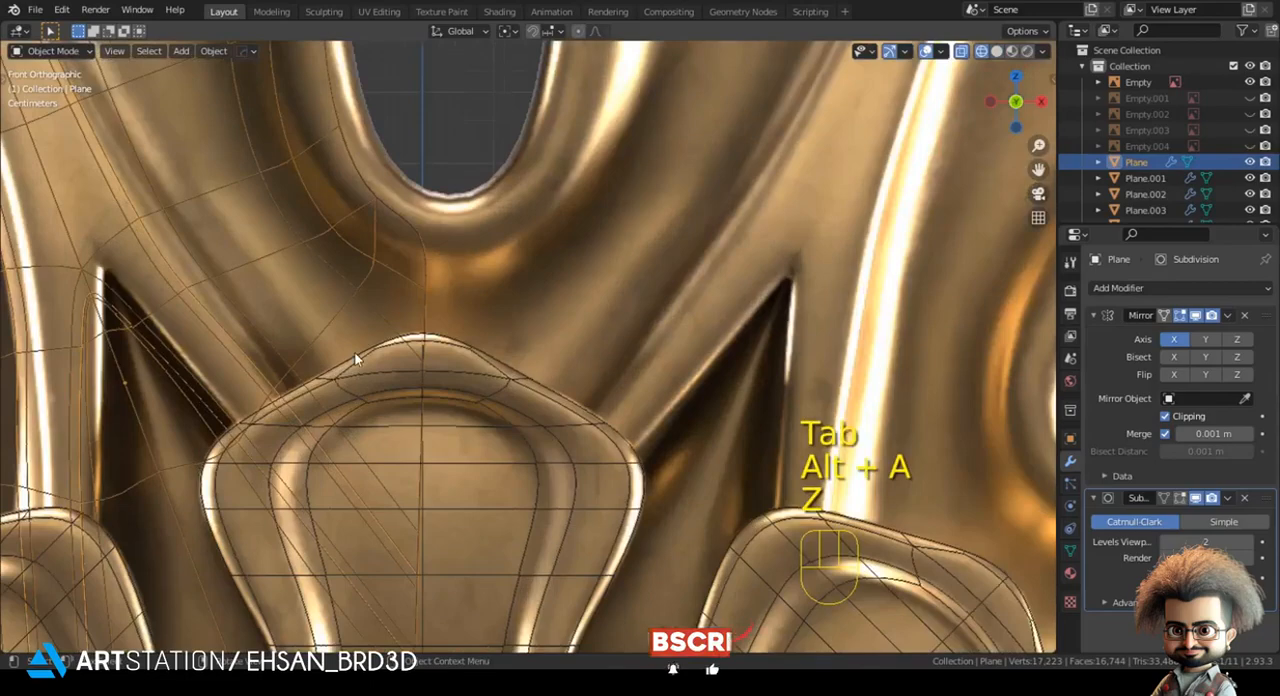
scroll(360, 375, up, 3)
shift+middle_drag(363, 378, 484, 358)
key(Tab)
key(g)
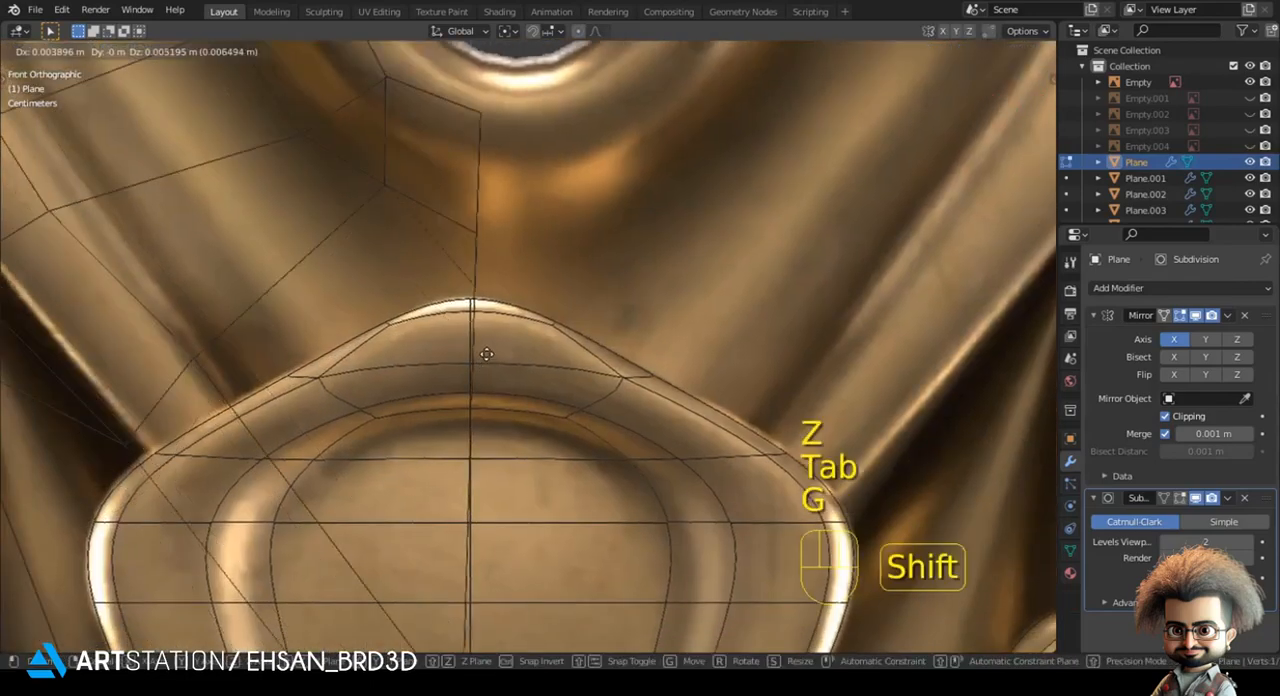
click(486, 354)
- Select the large petal's lower base vertices and move them slightly to align the mirrored edge with the centre line
scroll(472, 376, down, 4)
scroll(458, 398, down, 3)
key(alt+a)
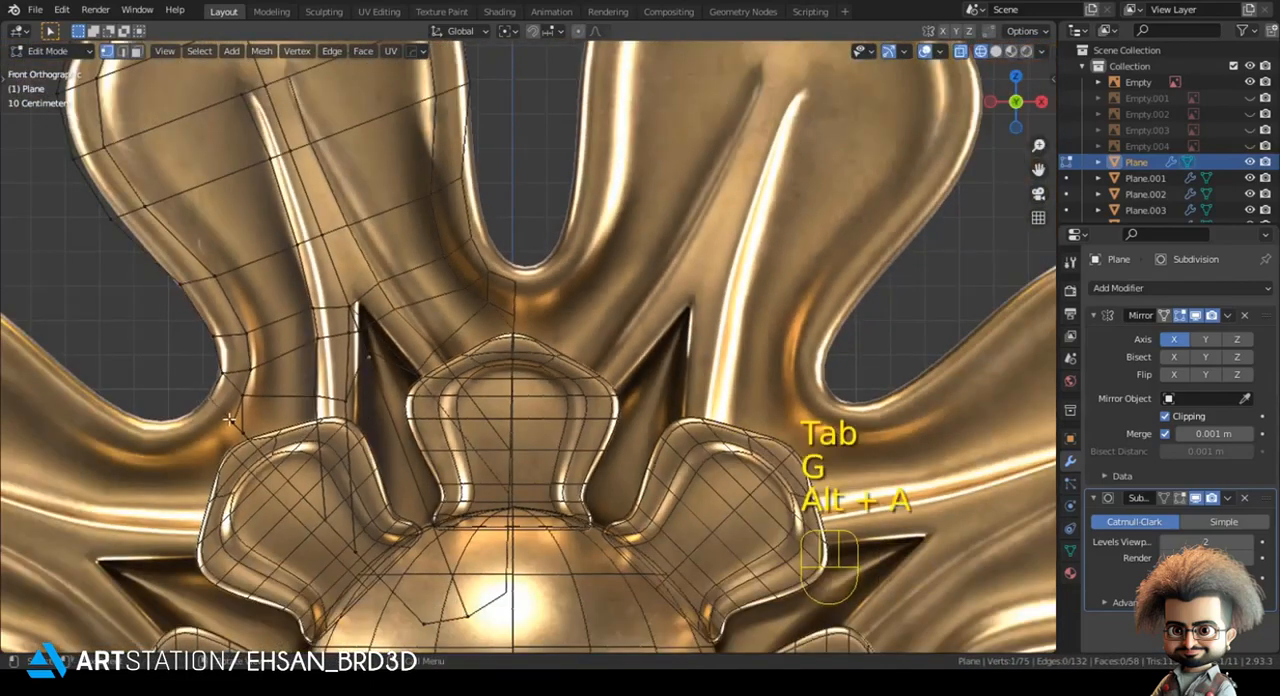
shift+click(261, 462)
scroll(414, 351, up, 9)
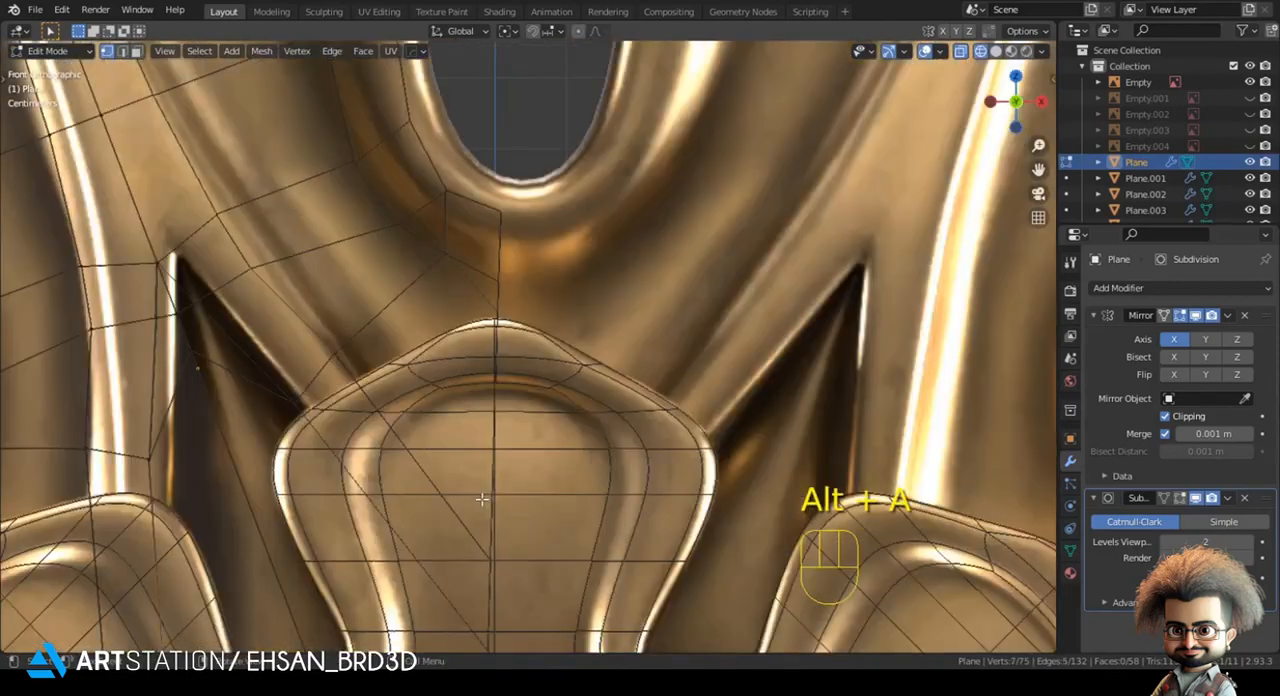
key(g)
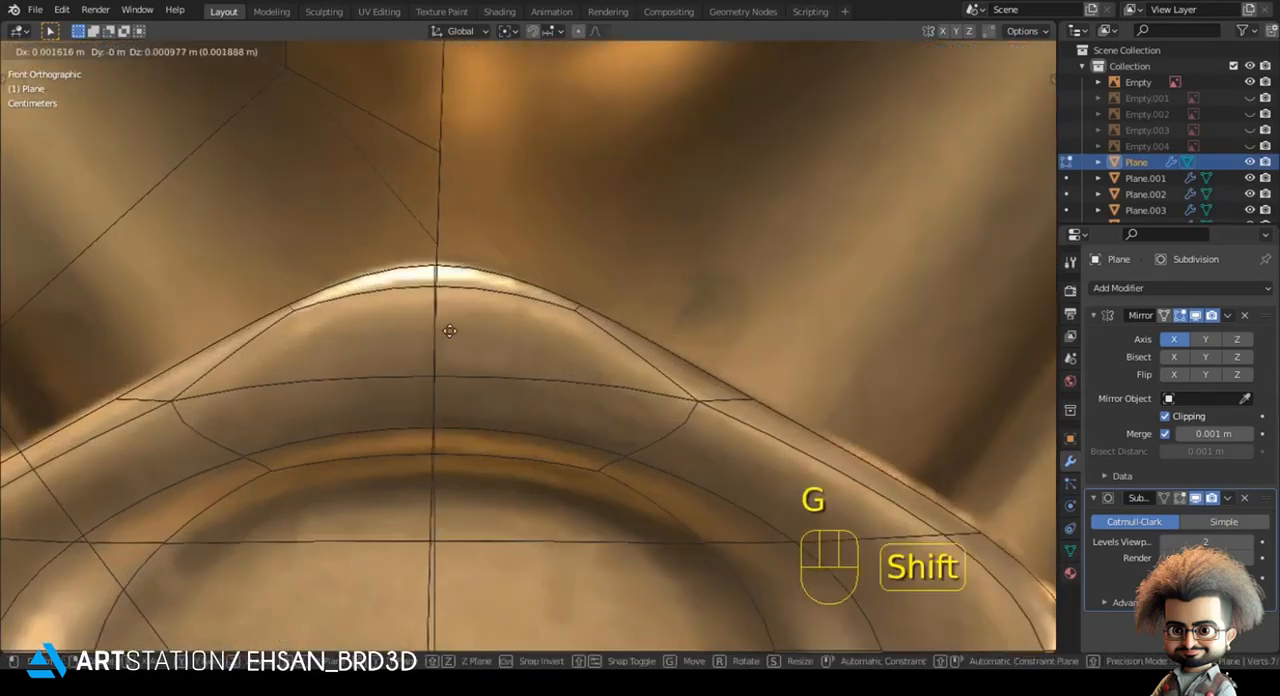
click(483, 417)
scroll(483, 417, down, 5)
- Rotate the base vertices by about 1.6°, shift them slightly into alignment, and return to object mode in solid shading
key(r)
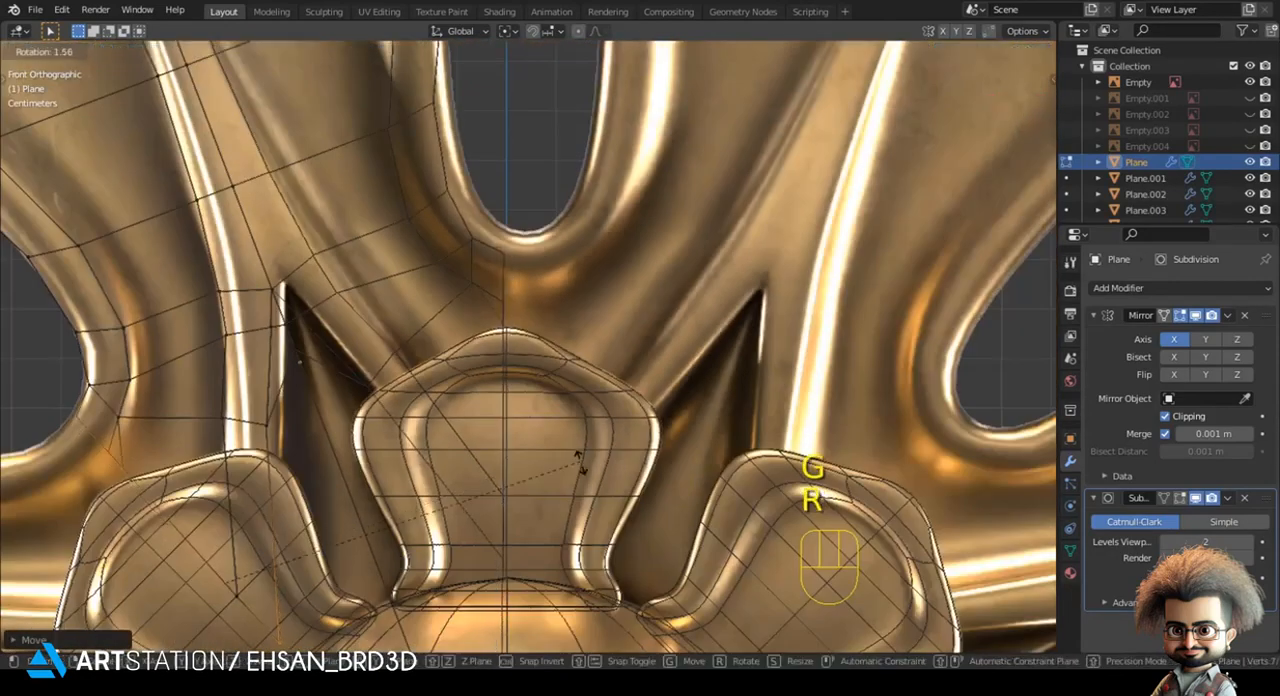
click(580, 456)
key(g)
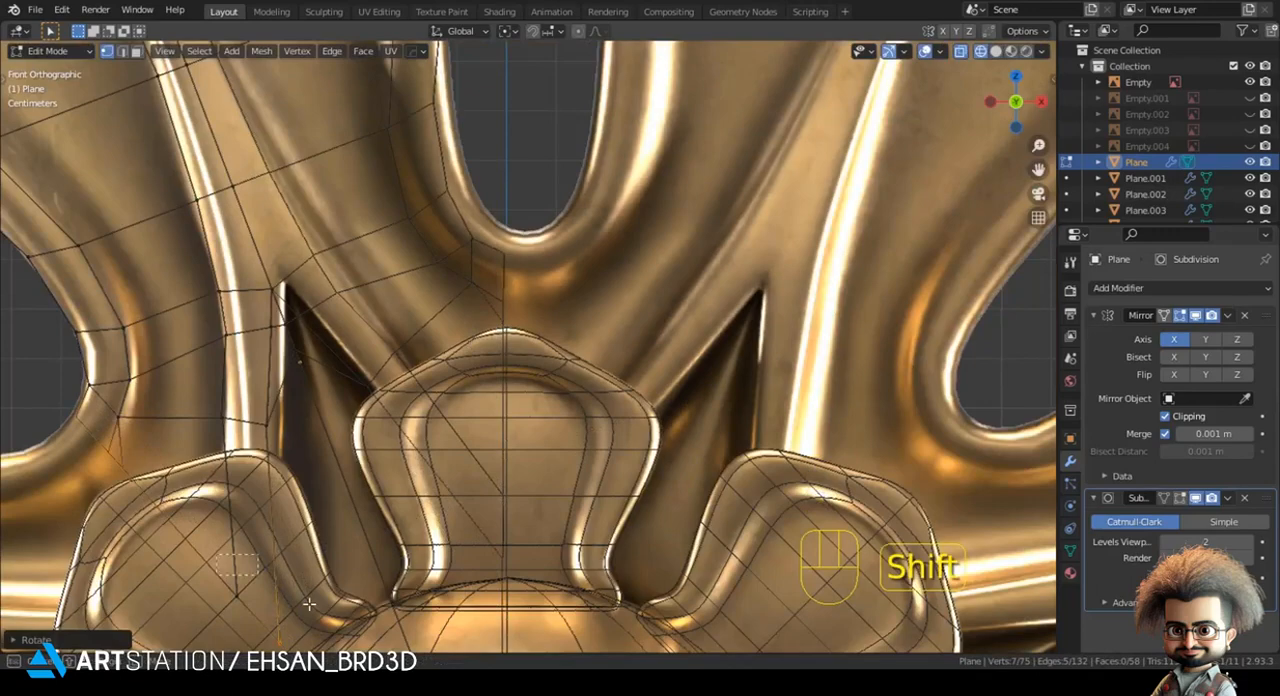
shift+click(249, 565)
scroll(374, 529, down, 3)
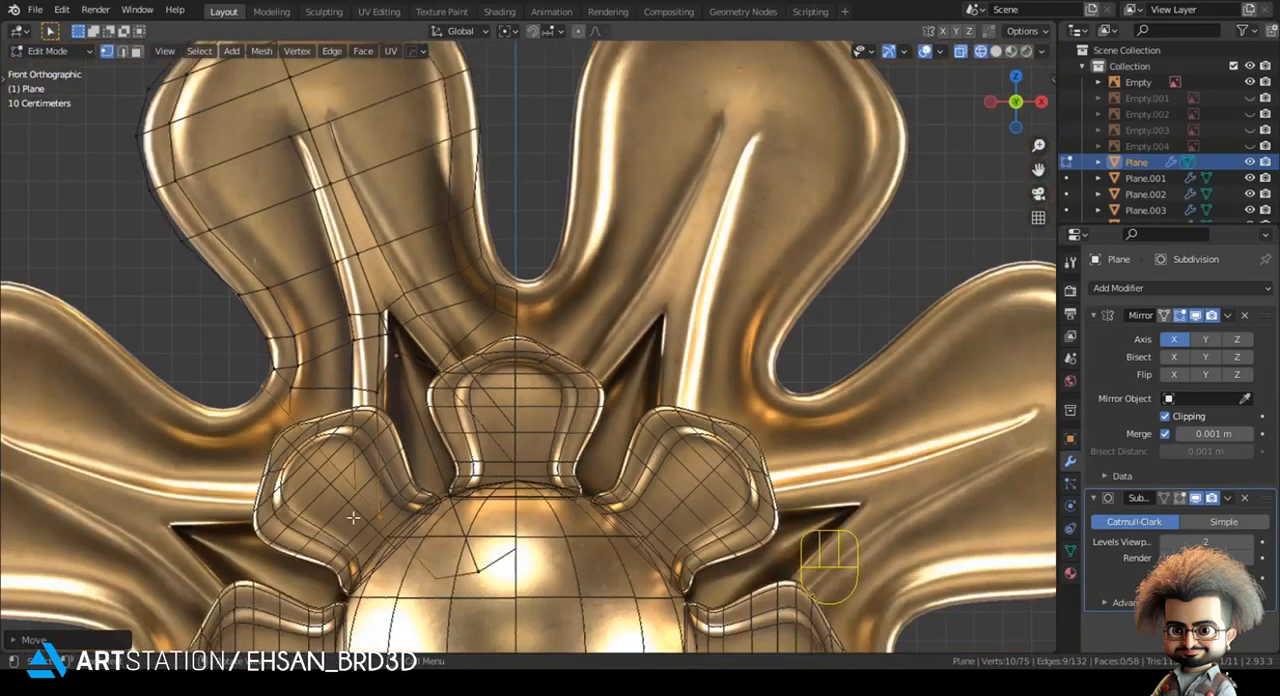
key(z)
key(Tab)
scroll(547, 467, down, 2)
key(alt+a)
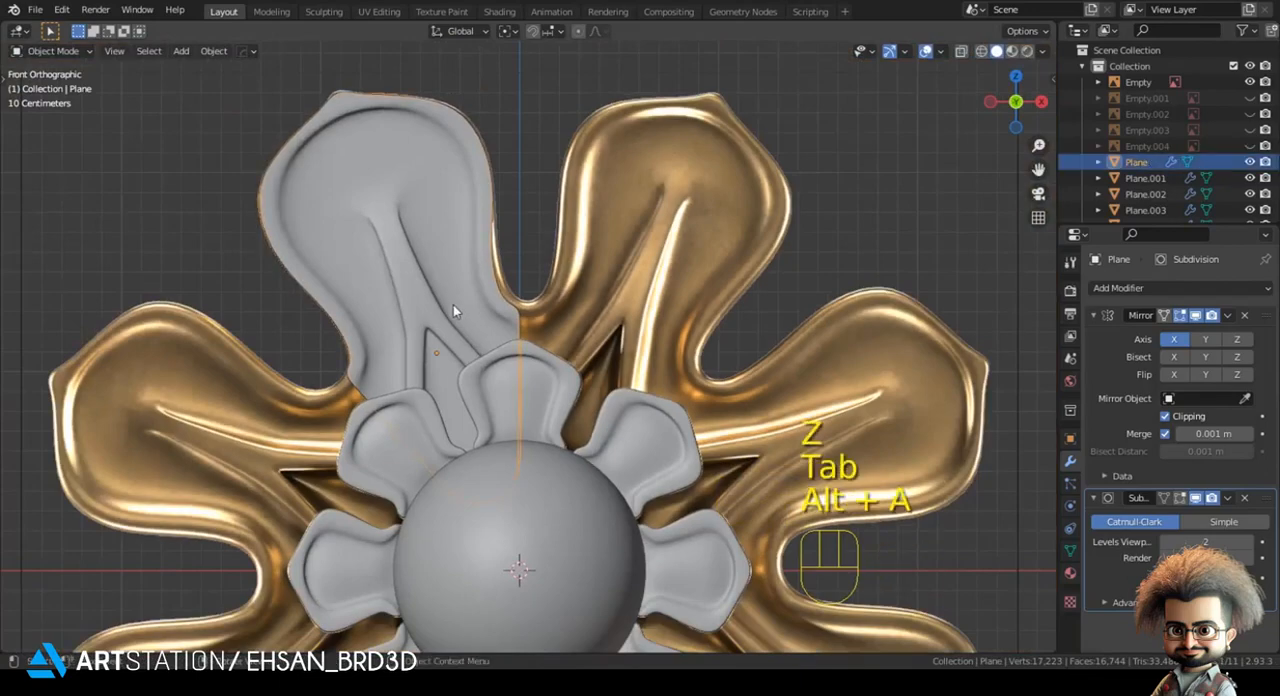
- Set the transform pivot point to 3D Cursor and apply the large petal's Mirror modifier
key(Tab)
key(a)
click(507, 31)
click(516, 67)
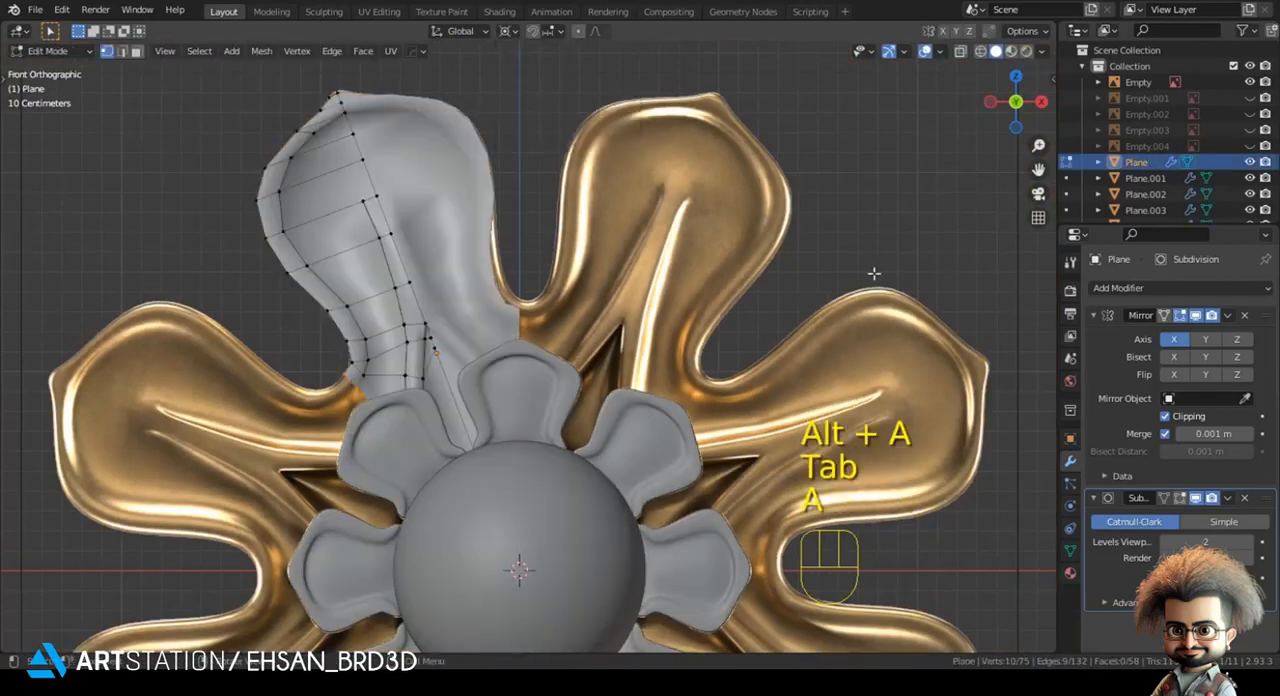
key(Tab)
click(1227, 315)
click(1165, 337)
- Connect the vertex above the petal's central crease to the two vertices at the crease's upper end with new edges
key(Tab)
middle_drag(273, 203, 374, 249)
key(1)
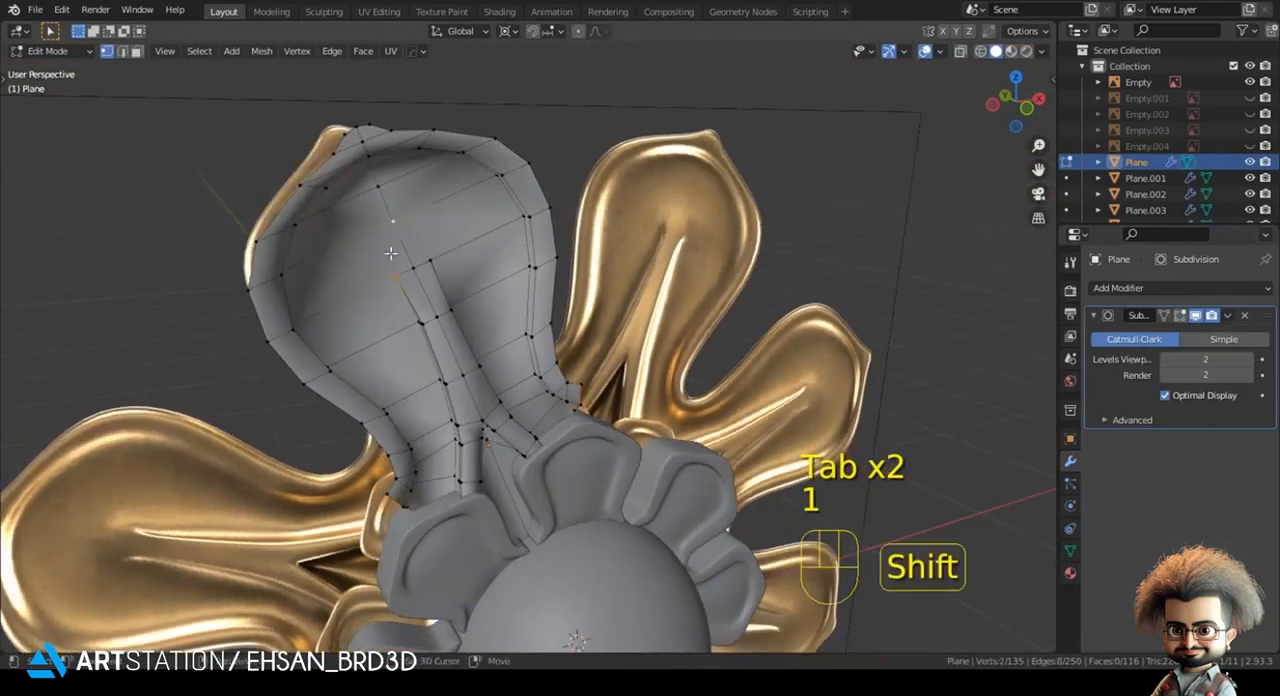
key(Tab)
key(Tab)
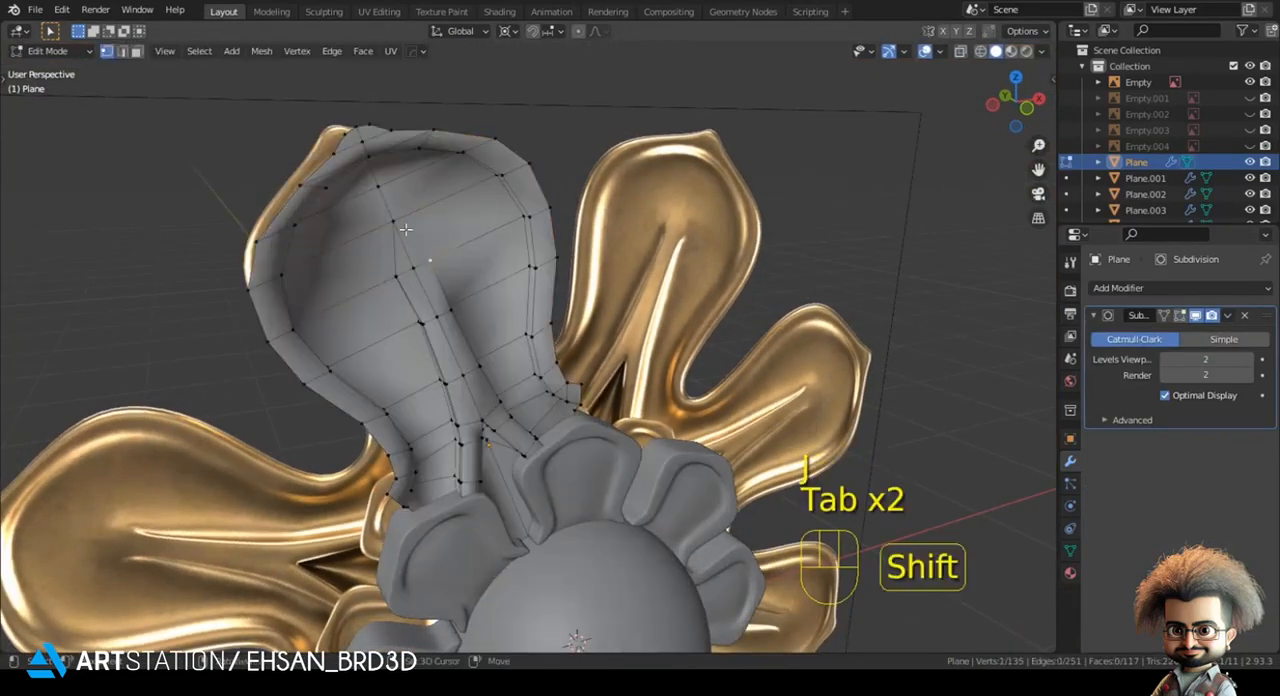
key(KP_1)
- Duplicate the entire large petal mesh in edit mode and rotate the copy by 45° around the 3D cursor
key(Tab)
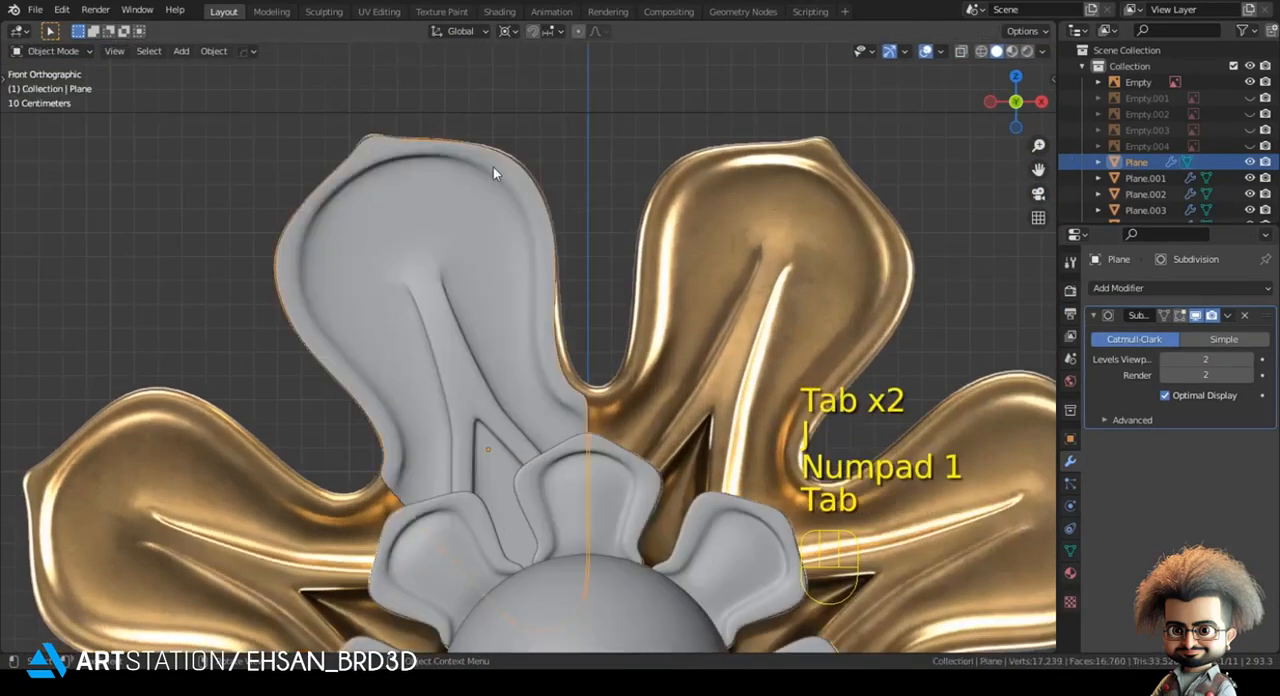
scroll(493, 167, down, 4)
key(Tab)
key(a)
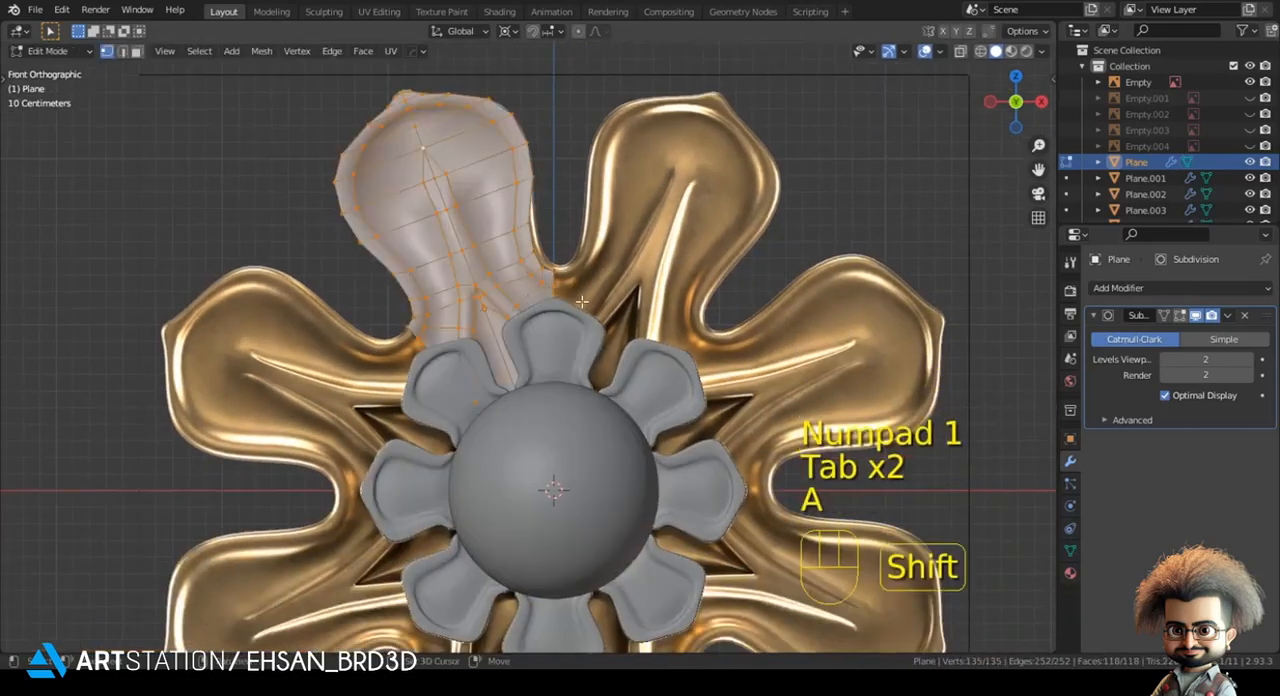
key(shift+d)
key(r)
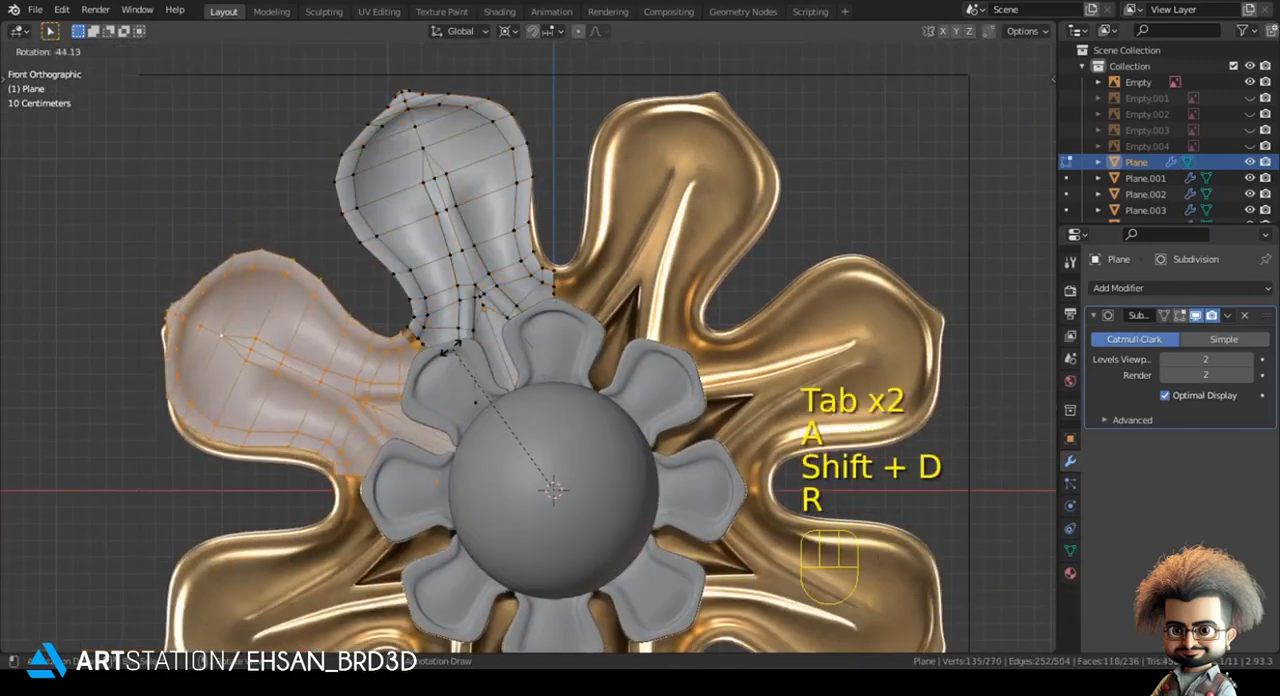
key(KP_4)
key(KP_5)
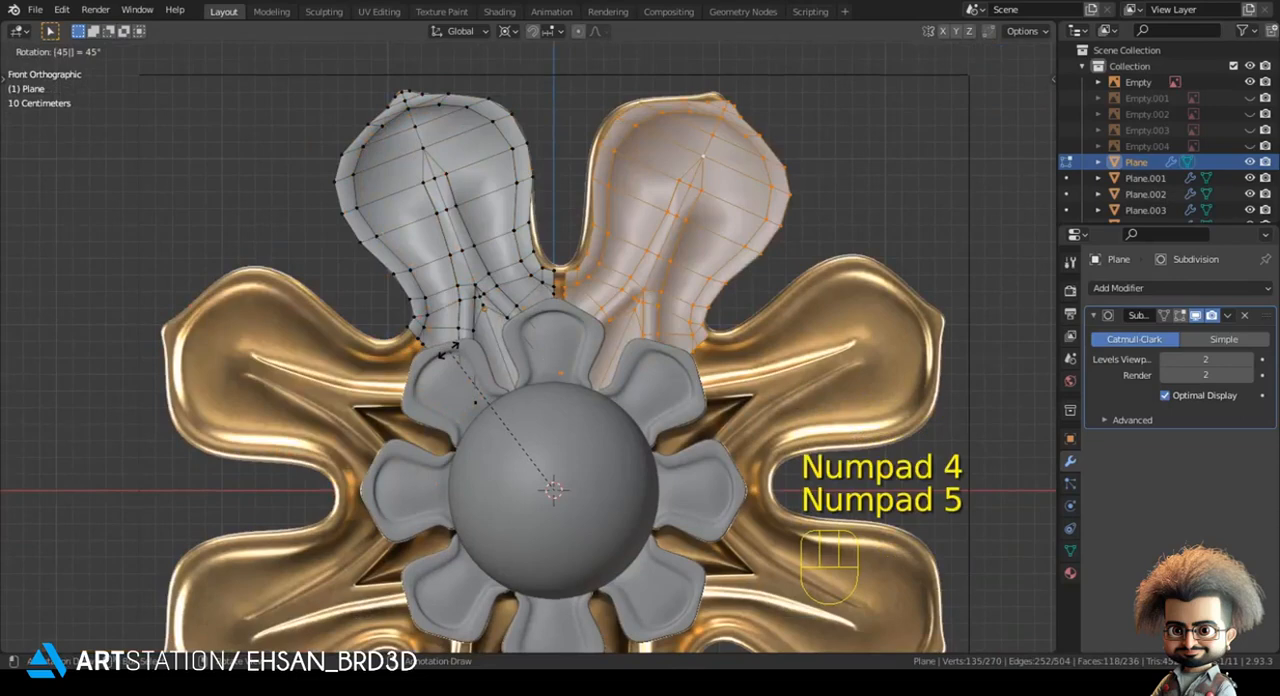
key(KP_Enter)
- Repeat the 45° duplication until eight petals surround the centre, and set the pivot point to Bounding Box Center
key(shift+r)
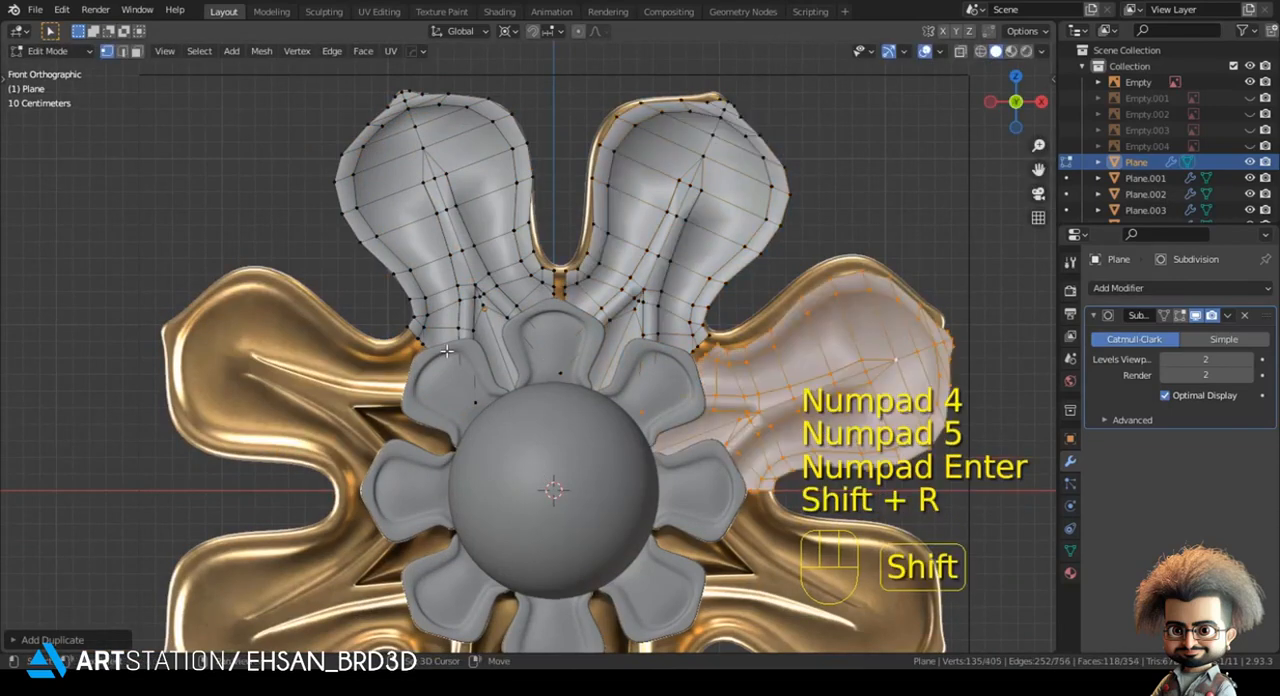
key(shift+r)
key(shift+r)
key(shift+r)
key(shift+r)
key(shift+r)
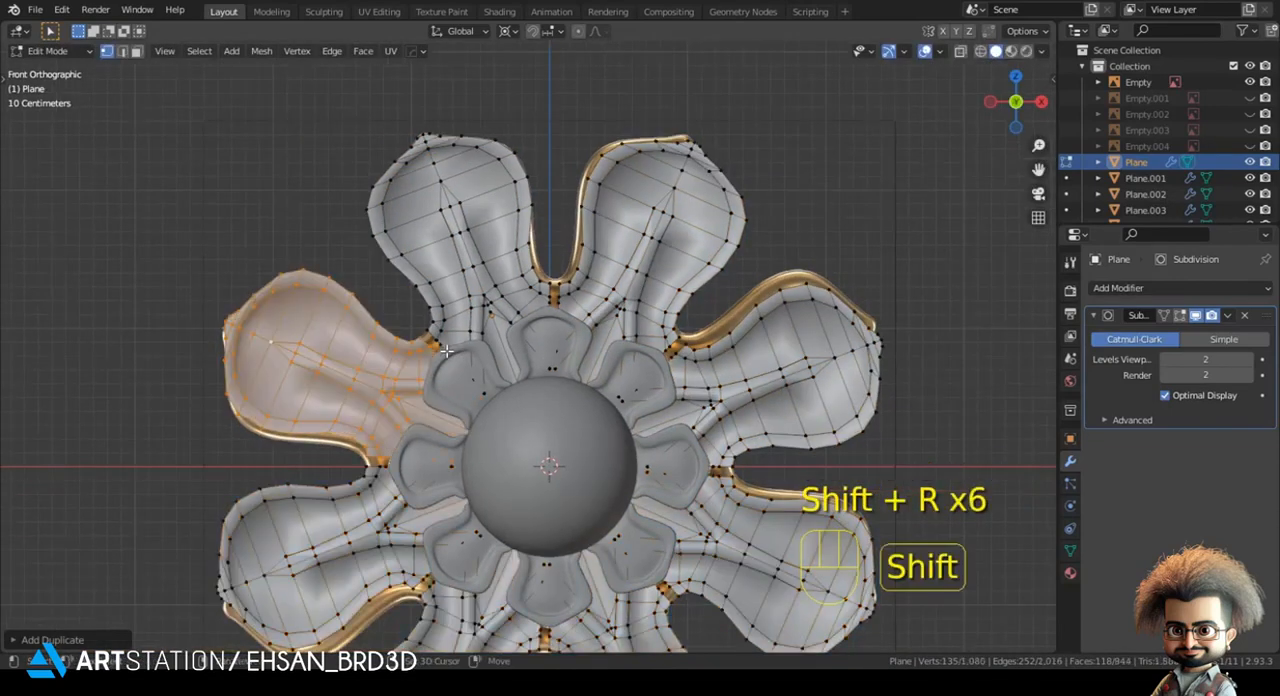
click(519, 35)
click(510, 48)
- Merge the pair of outer boundary vertices at the gap between the original petal and its neighbouring copy
scroll(420, 250, up, 3)
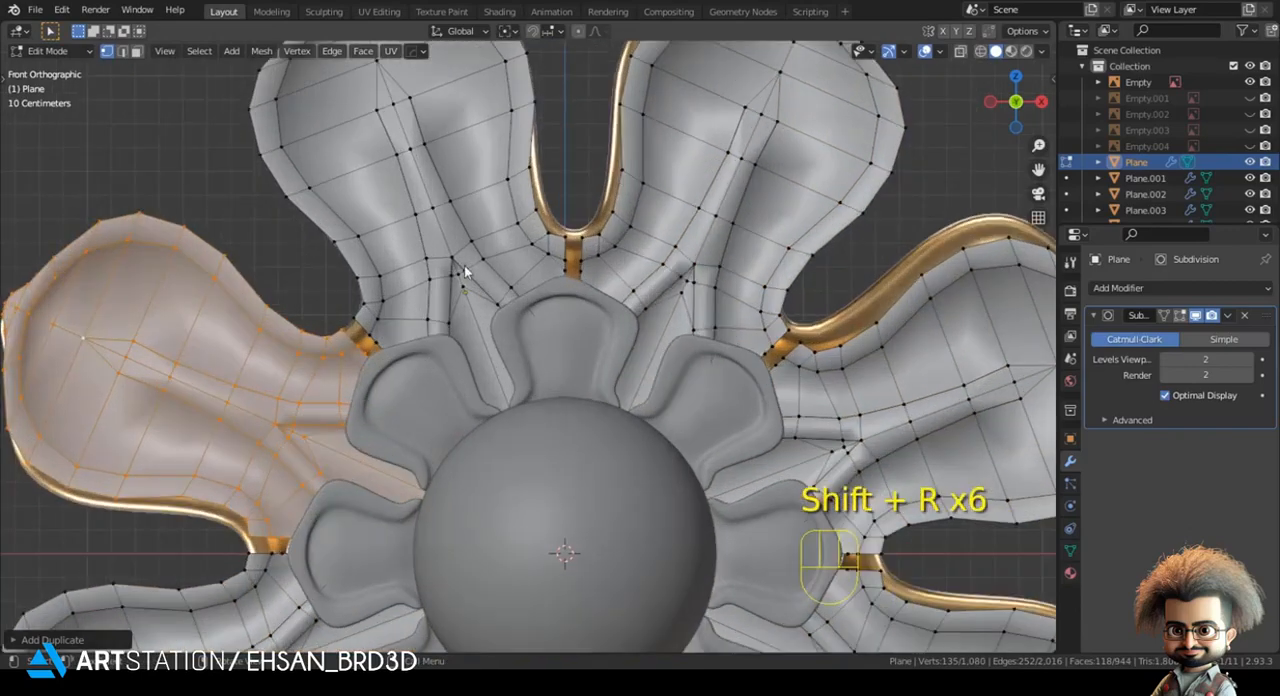
key(z)
shift+middle_drag(343, 314, 387, 318)
scroll(313, 303, up, 3)
drag(318, 323, 300, 332)
shift+middle_drag(300, 330, 406, 327)
key(m)
click(406, 327)
key(z)
click(593, 322)
- Isolate the petal mesh in local view and merge the next two vertex pairs inward along the same seam
mouse_move(477, 343)
shift+middle_down()
mouse_move(507, 371)
mouse_move(449, 334)
mouse_move(477, 382)
shift+middle_up()
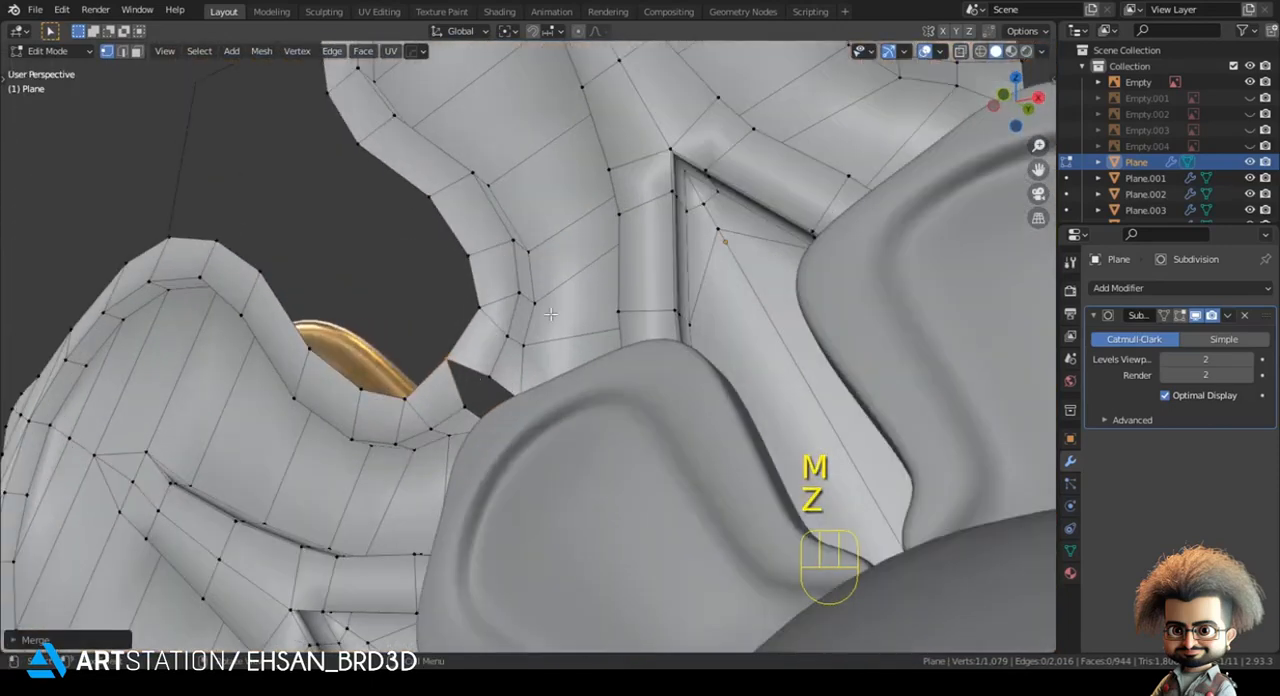
key(KP_Divide)
key(KP_Decimal)
shift+middle_drag(410, 370, 353, 320)
scroll(448, 425, down, 16)
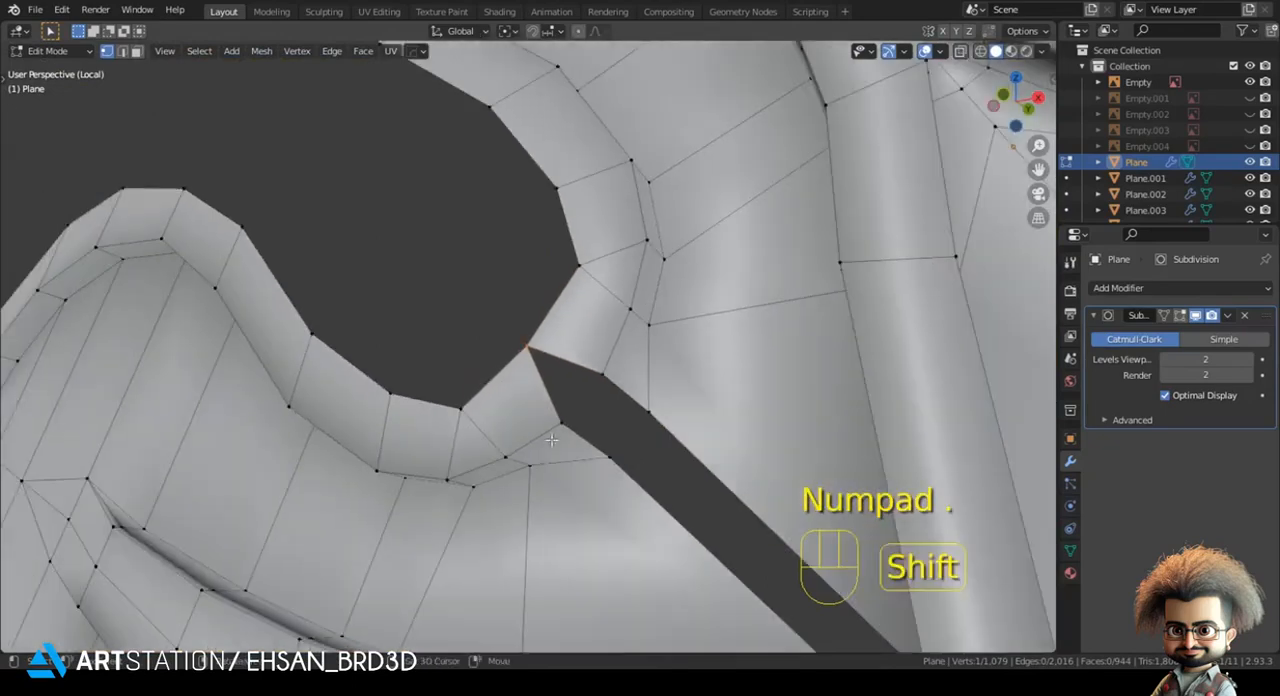
shift+middle_drag(552, 440, 501, 418)
scroll(503, 416, up, 1)
drag(490, 325, 645, 497)
key(m)
click(556, 419)
key(m)
click(643, 496)
- Merge the facing vertices at the inner end of the seam, beside the petals' raised ridges
scroll(643, 490, down, 5)
middle_drag(641, 485, 575, 454)
scroll(579, 457, up, 4)
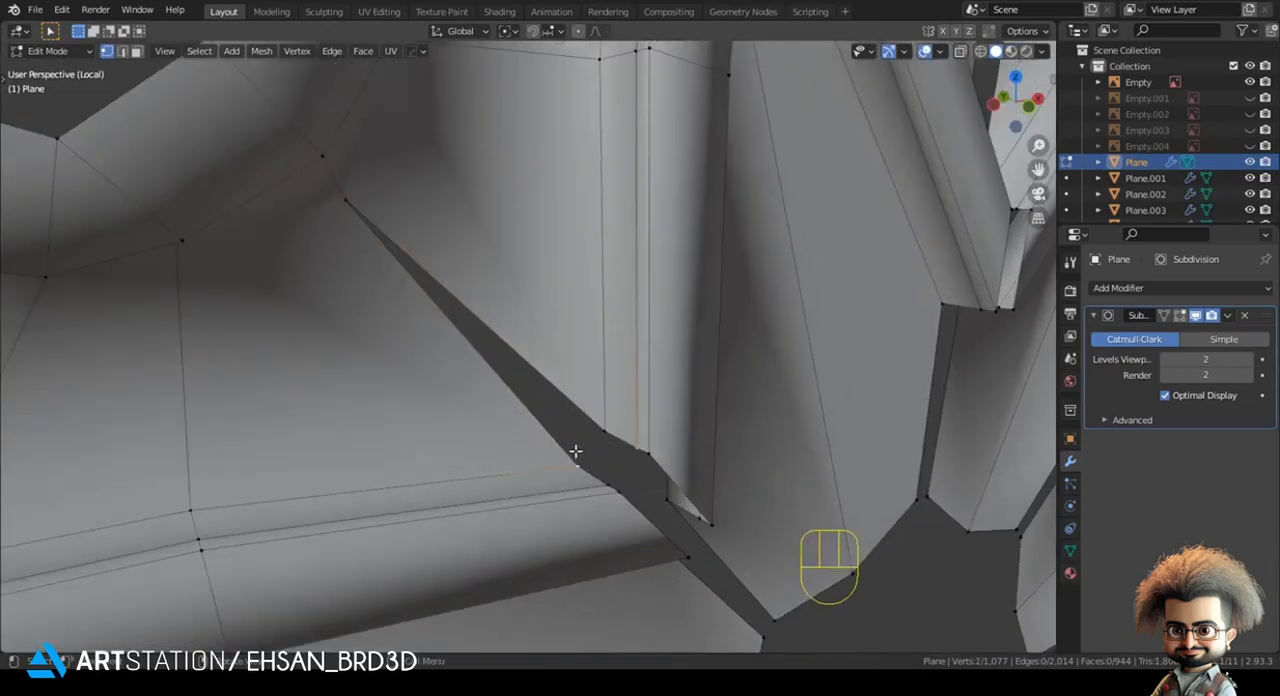
key(m)
click(596, 426)
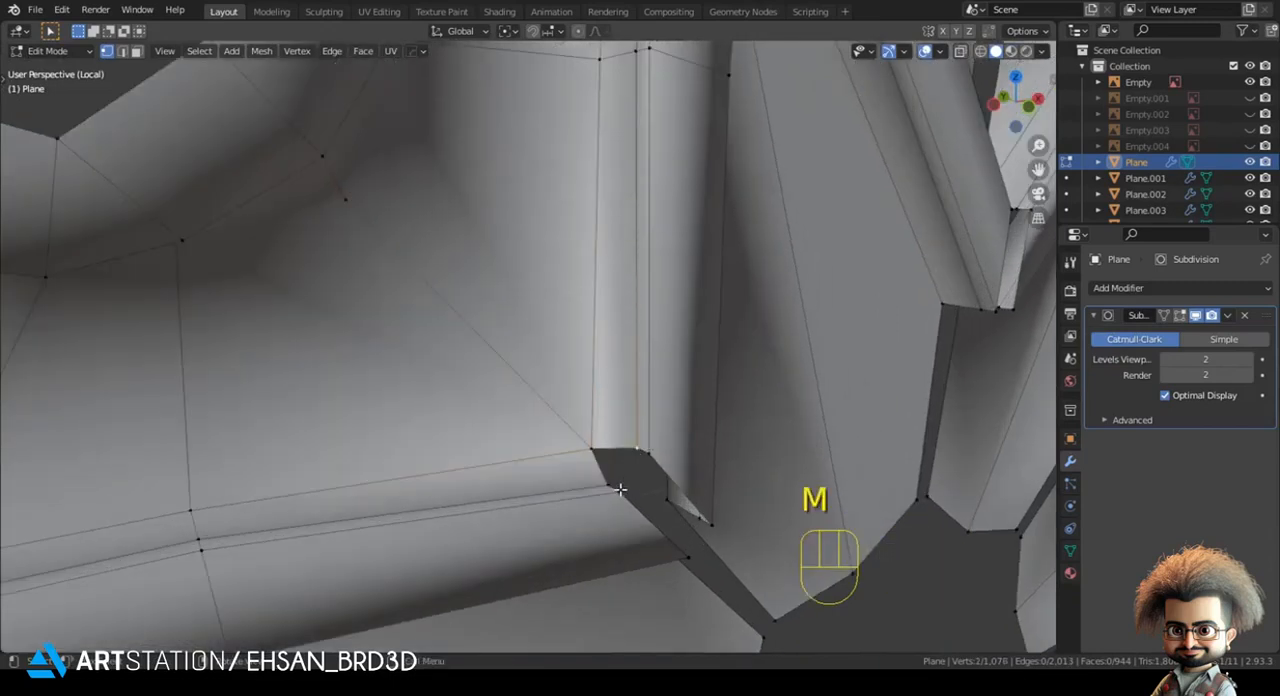
- Merge the next two facing vertex pairs at the inner end of the raised ridge on the seam
key(m)
click(620, 494)
key(m)
click(650, 453)
middle_drag(691, 506, 557, 439)
click(557, 439)
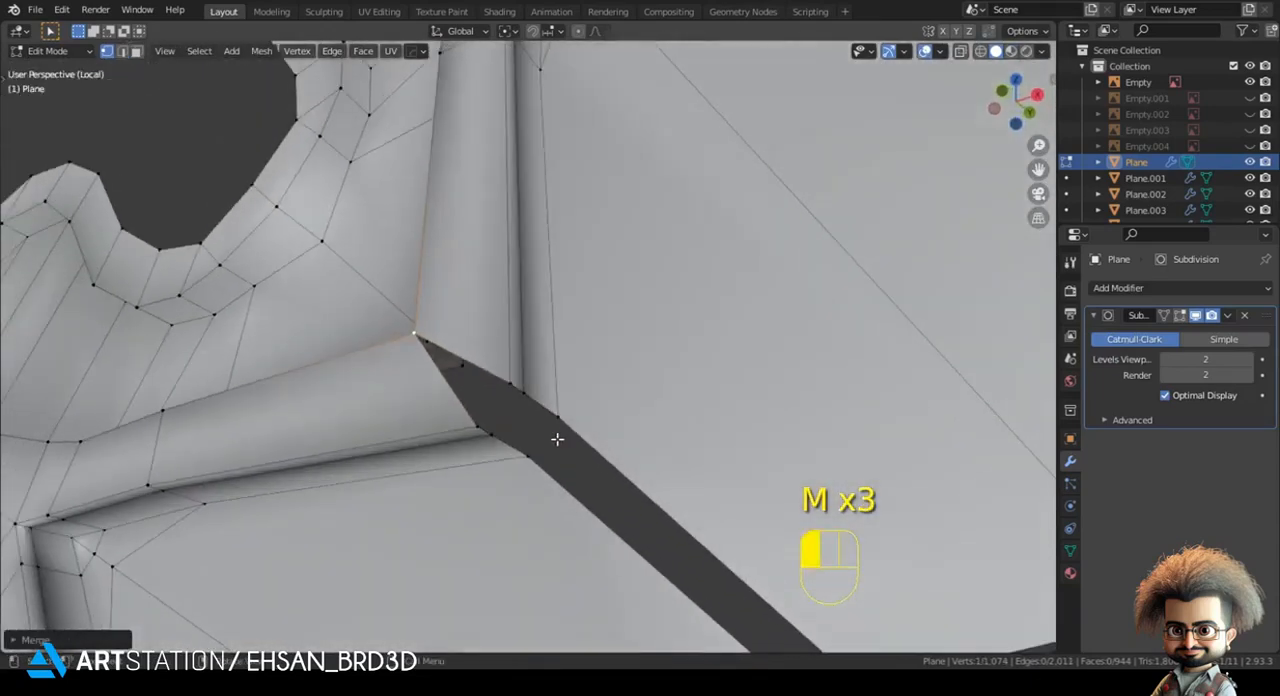
- Merge the remaining facing vertex pairs where the ridges and grooves meet the inner panels
shift+click(531, 455)
key(m)
click(529, 454)
click(481, 430)
shift+click(509, 382)
key(m)
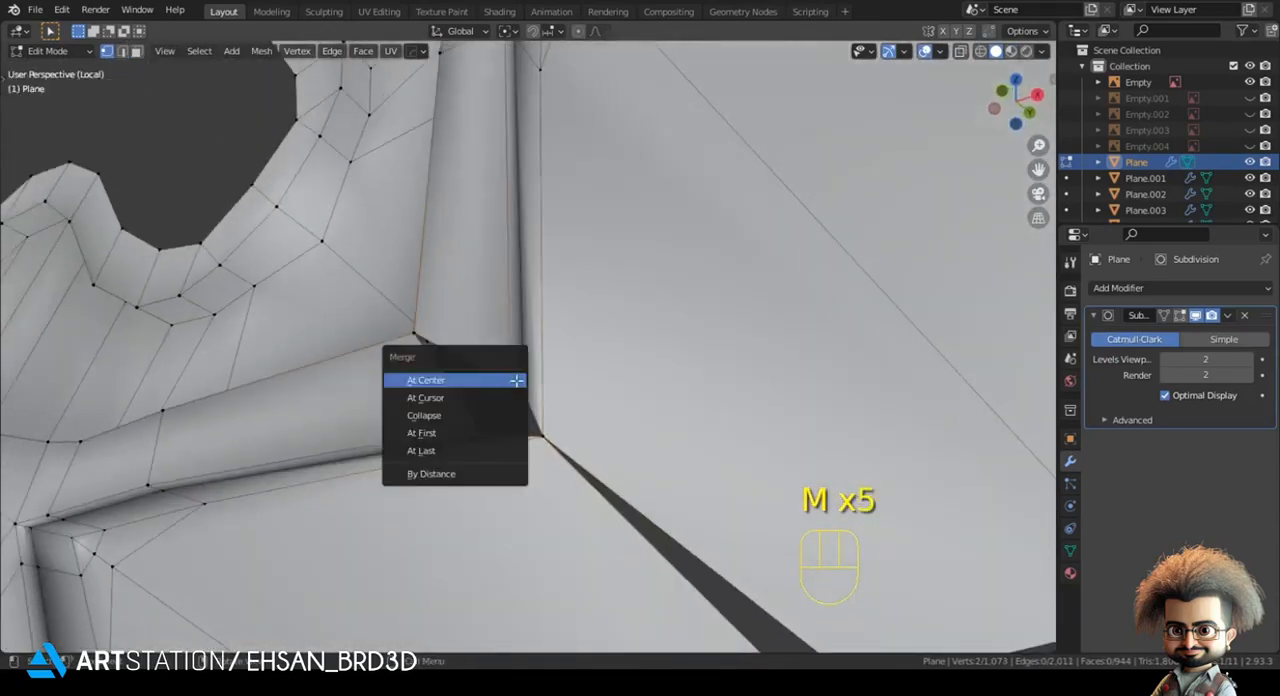
click(512, 381)
click(522, 393)
key(m)
click(491, 450)
scroll(680, 503, down, 5)
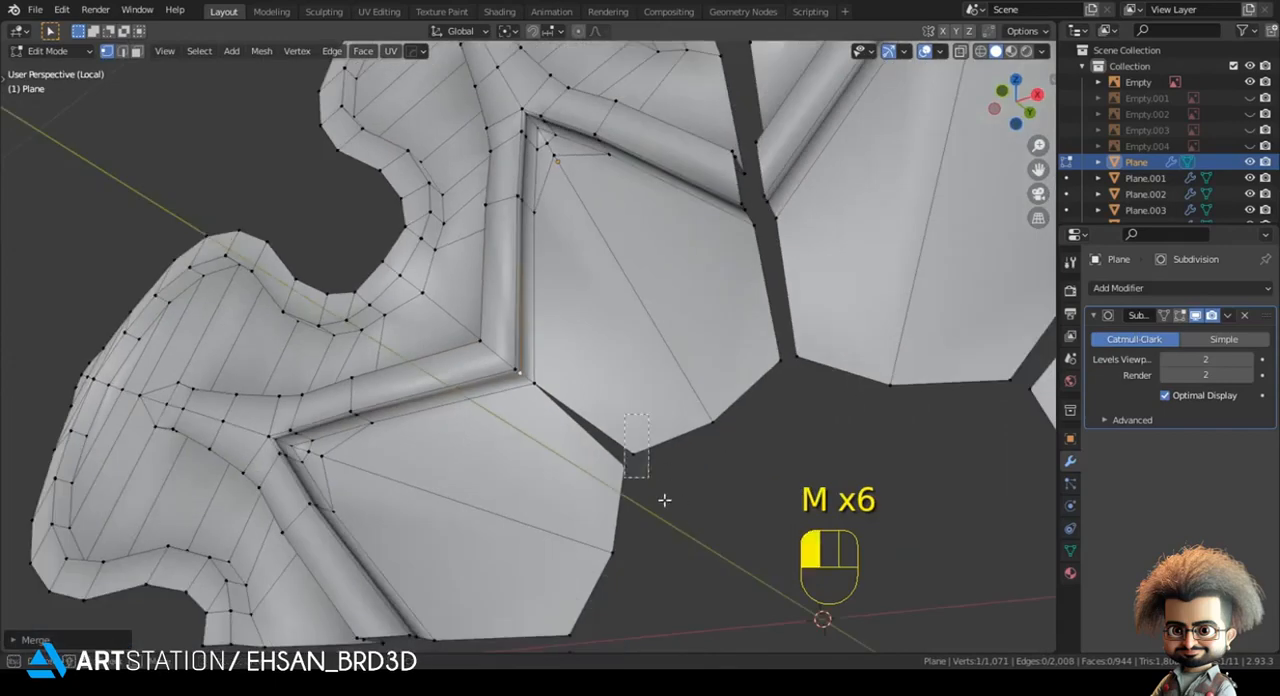
- Merge the vertex pair at the seam's innermost tip, beside the central opening
drag(664, 500, 664, 502)
key(m)
click(651, 478)
- On the neighbouring seam between the two upper petals, merge the facing vertex pairs from the inner tip outward
shift+middle_drag(745, 388, 577, 409)
drag(584, 374, 613, 401)
key(m)
click(609, 398)
shift+middle_drag(596, 390, 533, 417)
key(m)
click(613, 372)
drag(464, 321, 521, 369)
key(m)
click(563, 366)
- Merge the facing vertices at the lower point of the raised ridge on the upper seam
shift+middle_drag(560, 360, 572, 412)
scroll(560, 405, up, 1)
click(467, 359)
shift+click(497, 356)
key(m)
click(499, 360)
key(m)
click(506, 340)
middle_drag(506, 340, 572, 597)
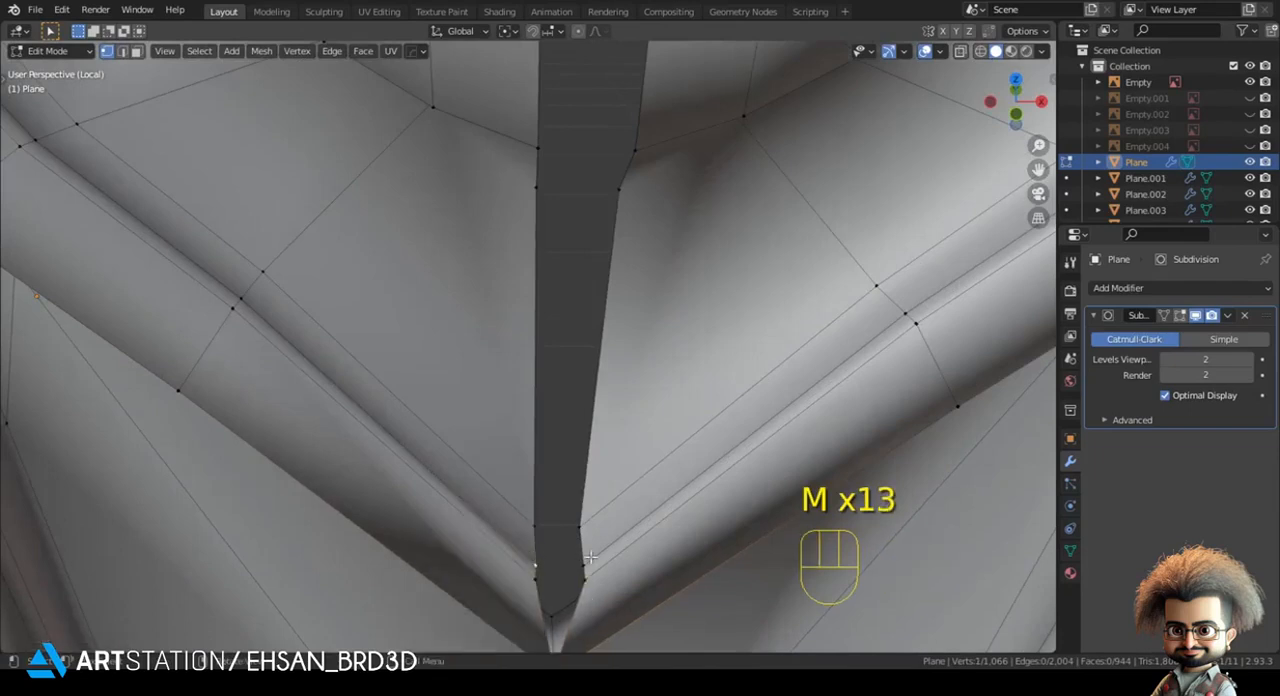
- Merge the next facing vertex pairs up the ridge on the upper seam, through its outer groove
key(m)
click(571, 517)
drag(518, 577, 688, 616)
key(m)
click(606, 571)
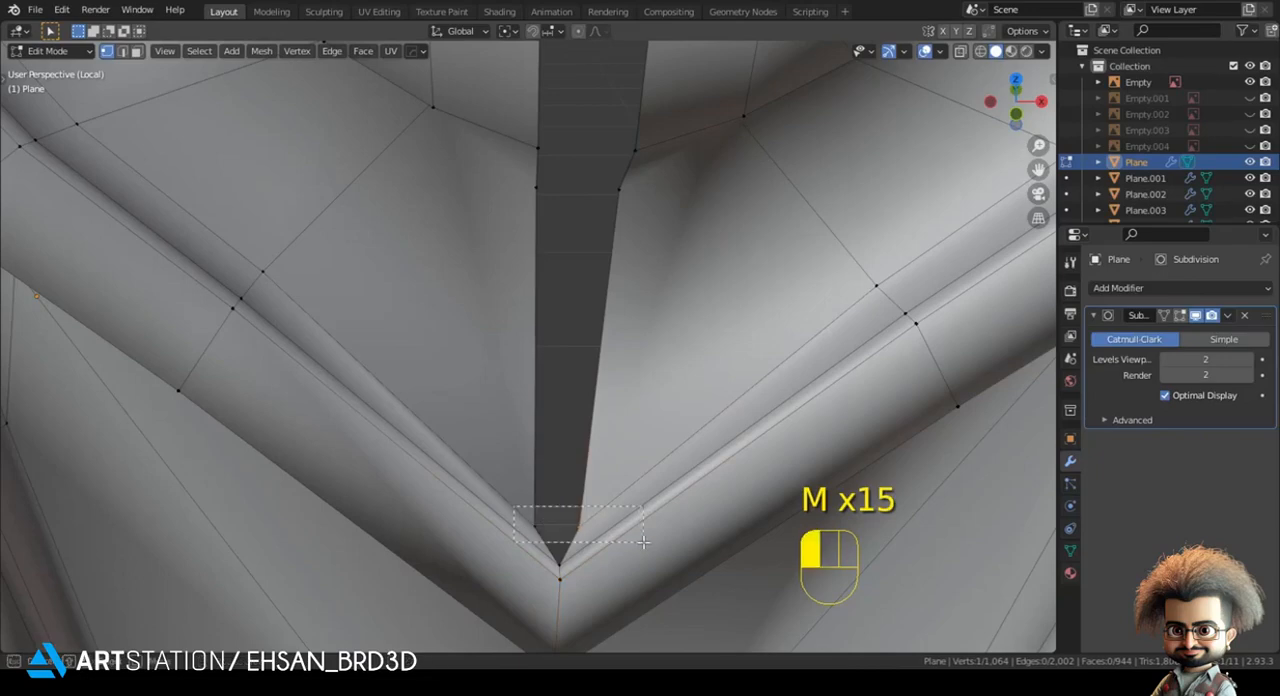
drag(643, 543, 644, 543)
key(m)
click(640, 541)
- Merge the remaining vertex pairs of the upper seam out to the rim between the two petals
scroll(543, 314, down, 4)
shift+middle_drag(543, 314, 497, 224)
shift+middle_drag(497, 224, 452, 409)
scroll(452, 409, up, 2)
drag(565, 420, 565, 420)
key(m)
click(566, 404)
mouse_move(566, 404)
shift+middle_down()
mouse_move(569, 347)
mouse_move(551, 405)
shift+middle_up()
key(m)
click(558, 312)
drag(467, 234, 561, 288)
key(m)
click(560, 289)
- Move the seam vertex just inside the upper gap's rim about 0.04 m along Z
scroll(596, 416, down, 2)
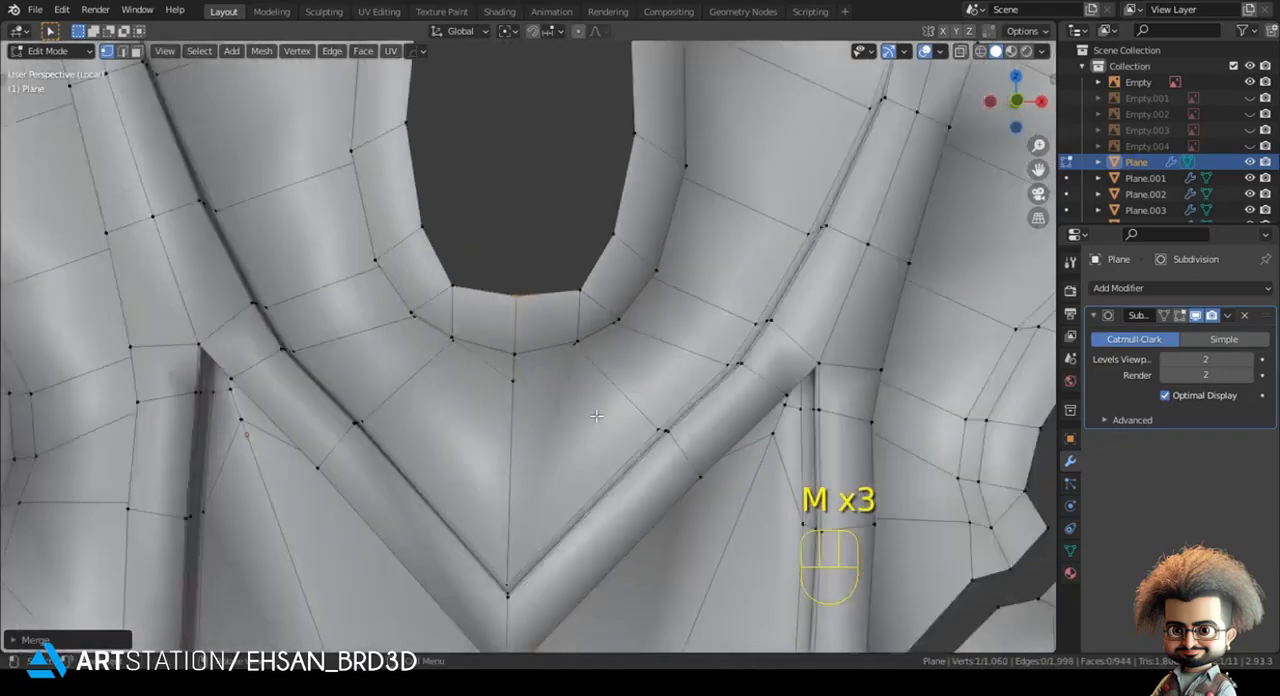
scroll(596, 416, down, 3)
key(Tab)
key(Tab)
scroll(520, 380, up, 3)
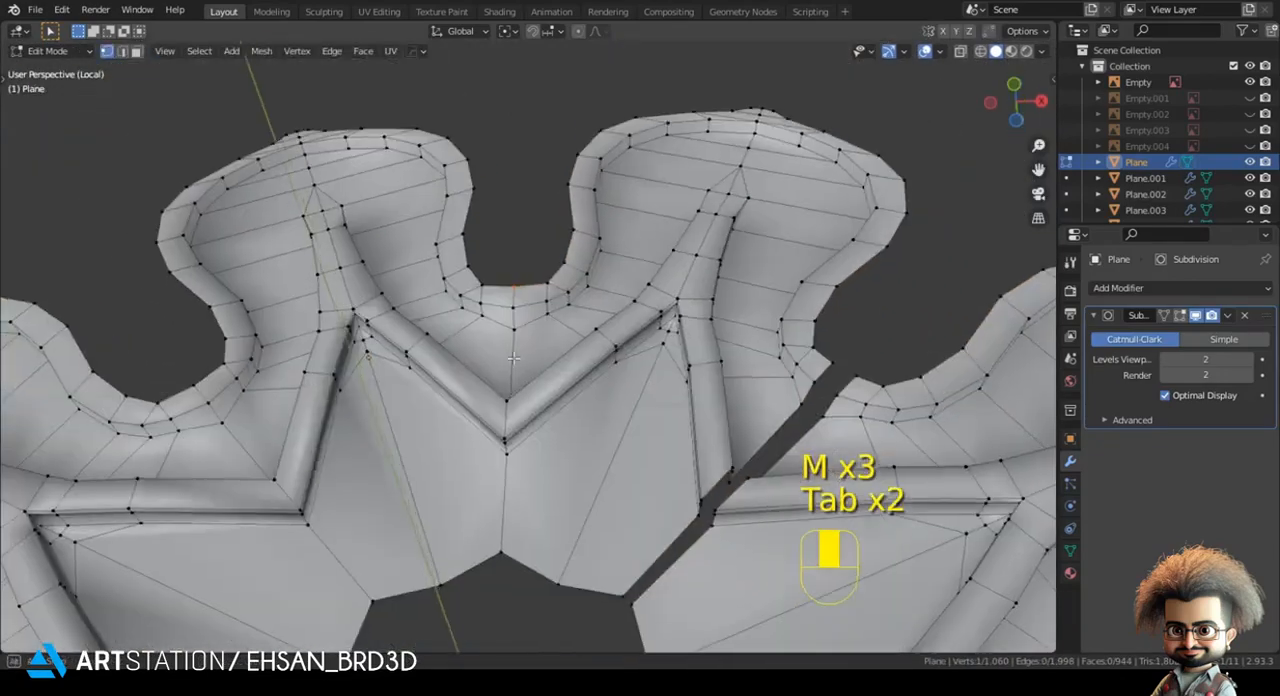
scroll(512, 358, up, 5)
key(g)
key(z)
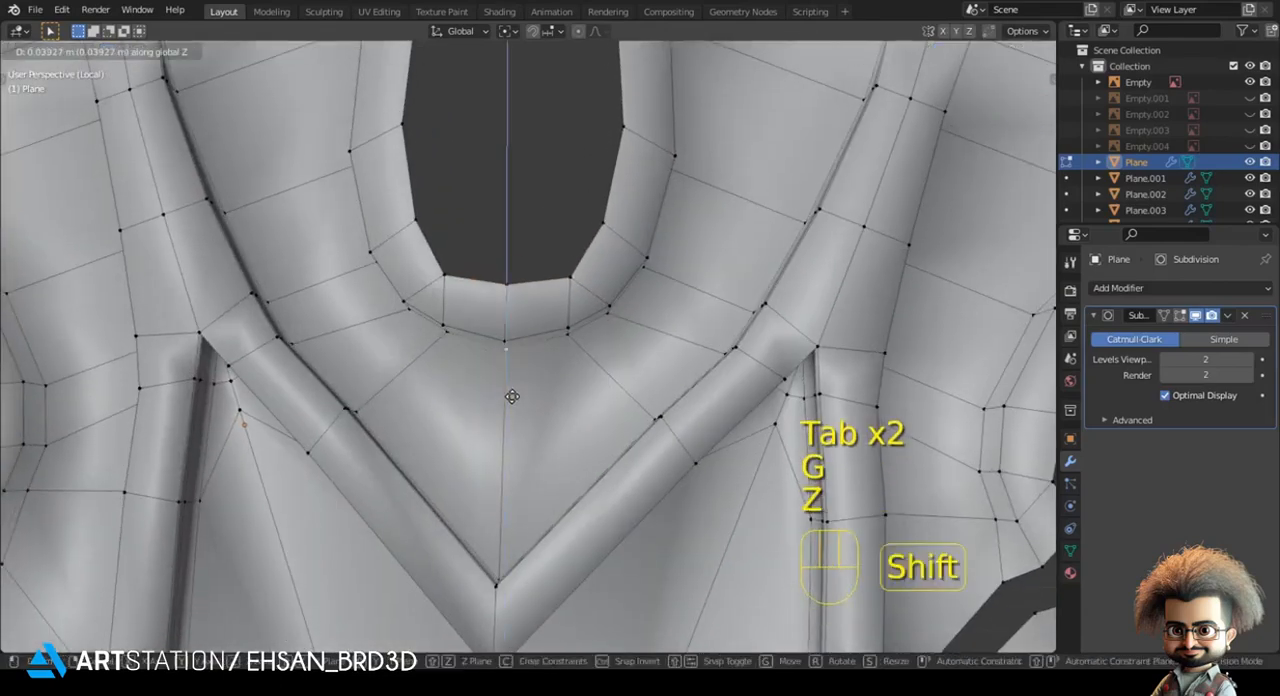
click(512, 397)
- In front view, reposition the seam vertex just inside the rim of the upper-left gap and check the smoothed surface
key(Tab)
scroll(420, 451, down, 4)
key(Tab)
scroll(516, 342, up, 4)
key(g)
key(g)
right_click(513, 350)
key(KP_1)
key(g)
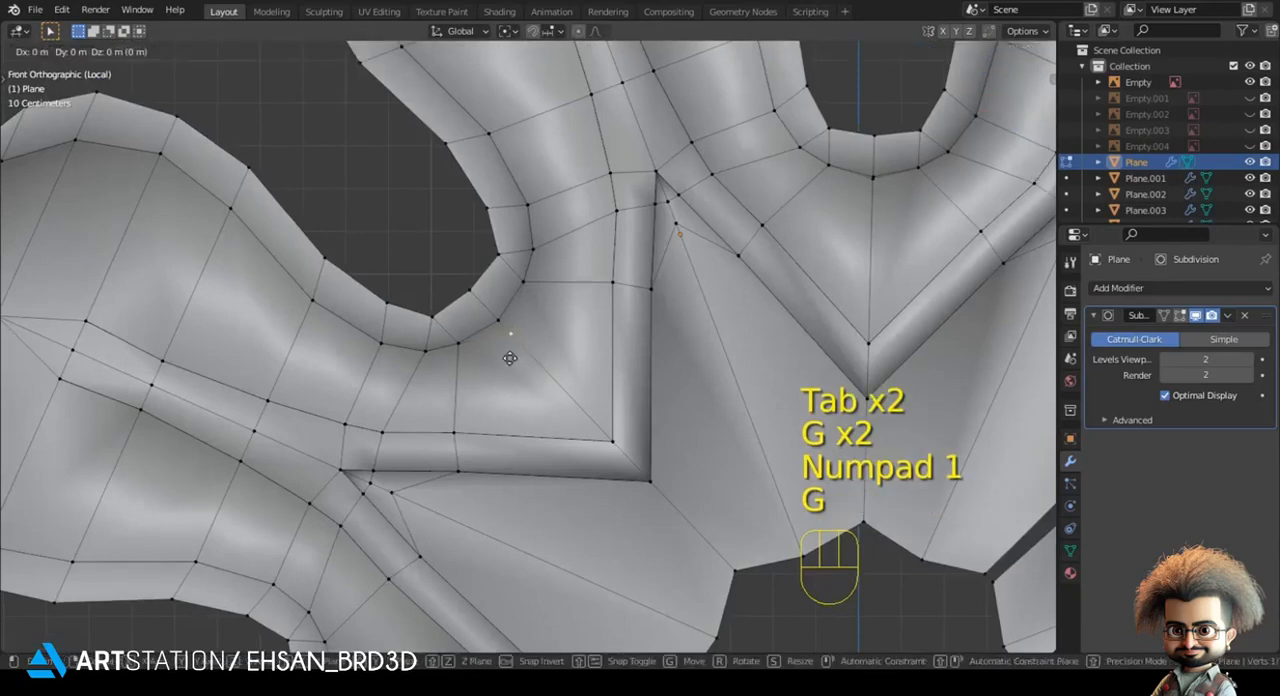
key(Tab)
scroll(560, 300, down, 5)
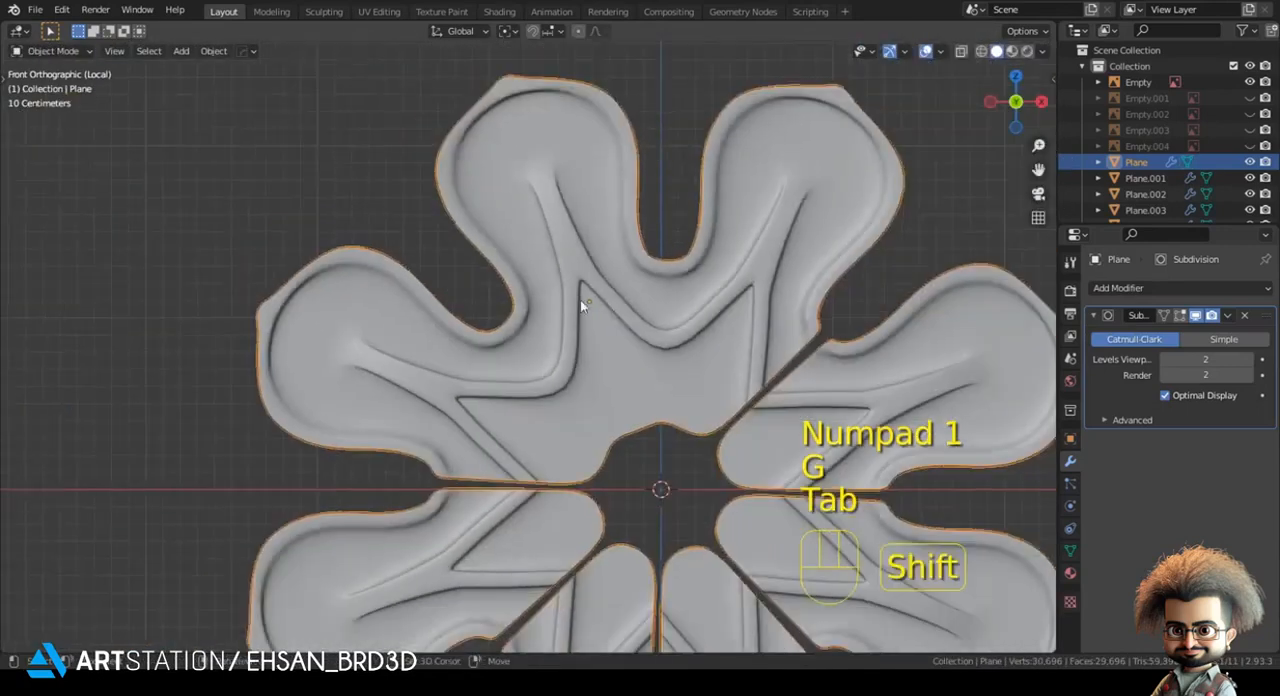
- In wireframe, select the seam vertices at the upper gap's rim and move them along Z
shift+middle_drag(607, 296, 544, 327)
key(alt+a)
scroll(523, 325, up, 3)
key(Tab)
key(z)
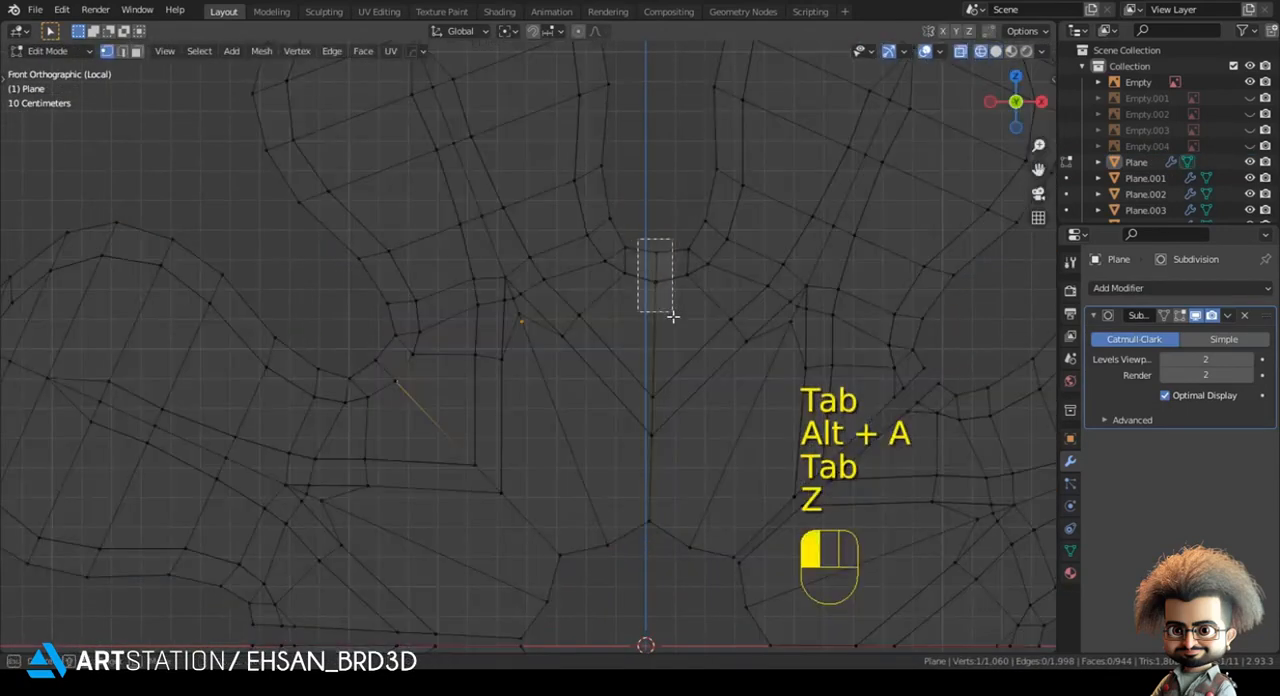
key(g)
key(z)
click(672, 319)
key(z)
- Nudge the rim vertex at the base of the upper-left gap slightly inward and check the smoothed petals
key(Tab)
scroll(652, 375, down, 3)
key(alt+a)
key(Tab)
scroll(549, 298, up, 2)
key(g)
key(z)
key(g)
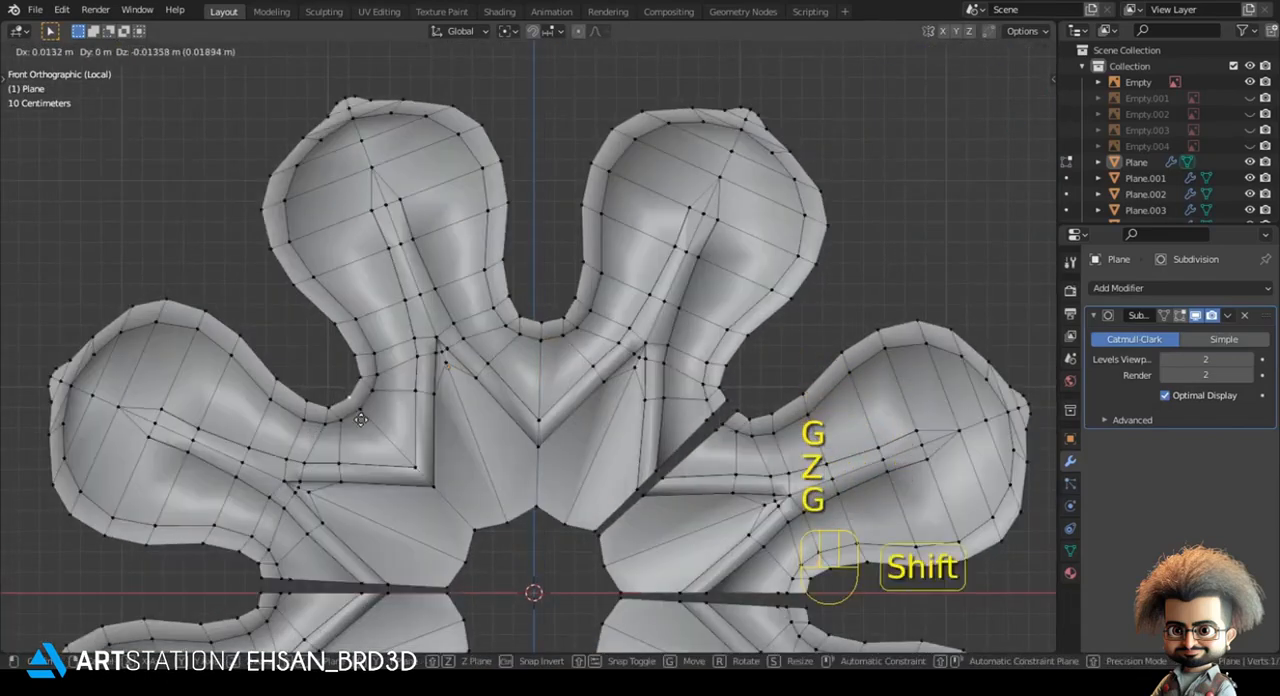
click(366, 414)
key(Tab)
scroll(649, 444, down, 2)
- In wireframe, merge the outer boundary vertex pair at the horizontal gap between the two left petals
mouse_move(623, 480)
shift+middle_down()
mouse_move(626, 339)
mouse_move(822, 328)
shift+middle_up()
key(Tab)
scroll(613, 356, up, 2)
scroll(363, 347, up, 3)
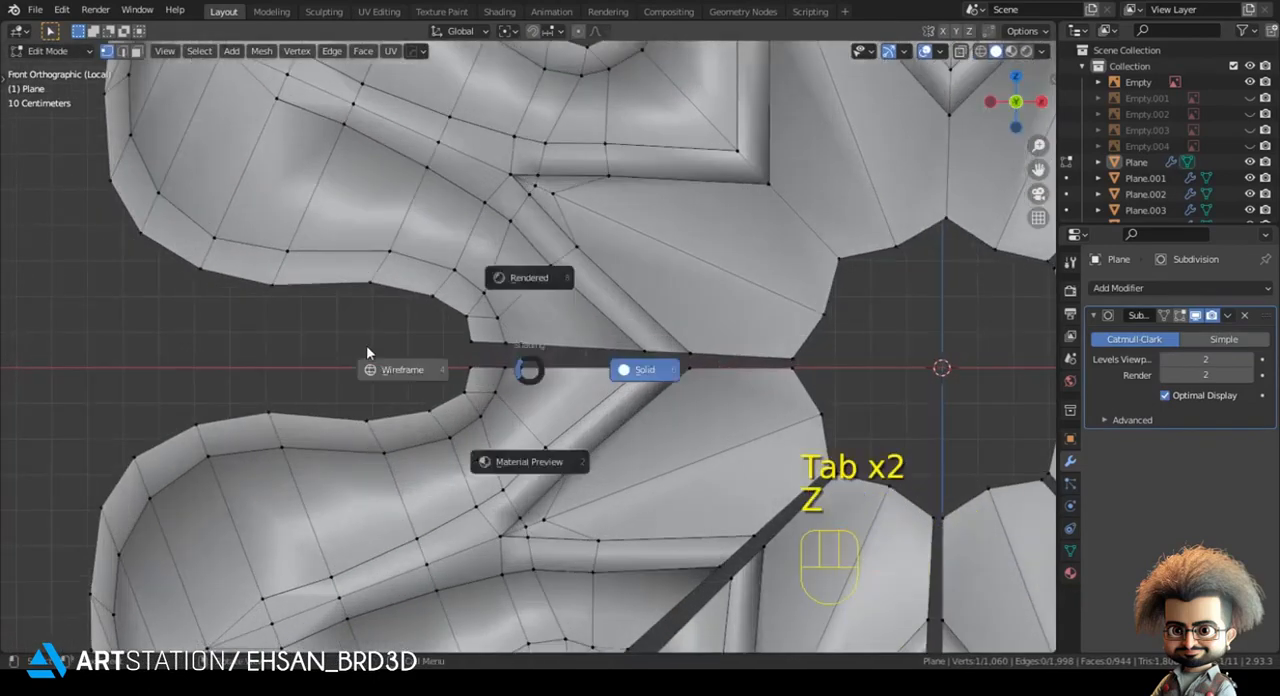
key(z)
key(m)
click(479, 373)
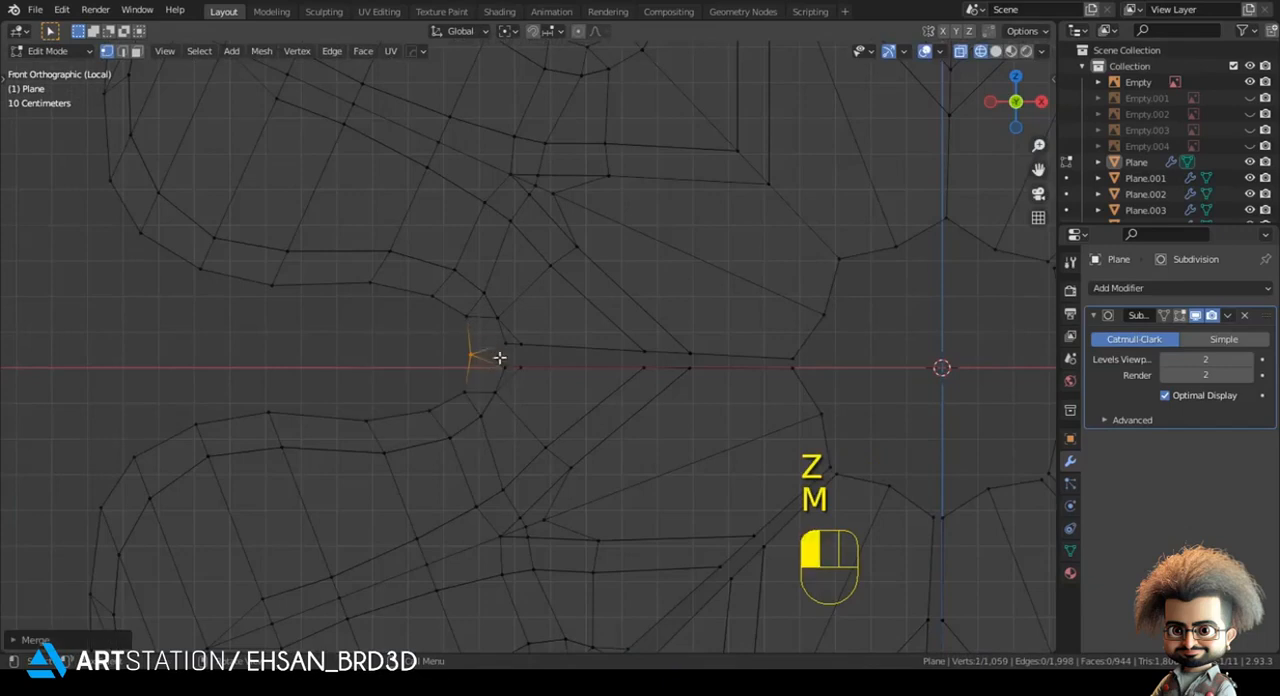
- Merge the next vertex pair inward on the left seam and shift the merged vertex along X in front view
middle_drag(509, 377, 463, 394)
key(z)
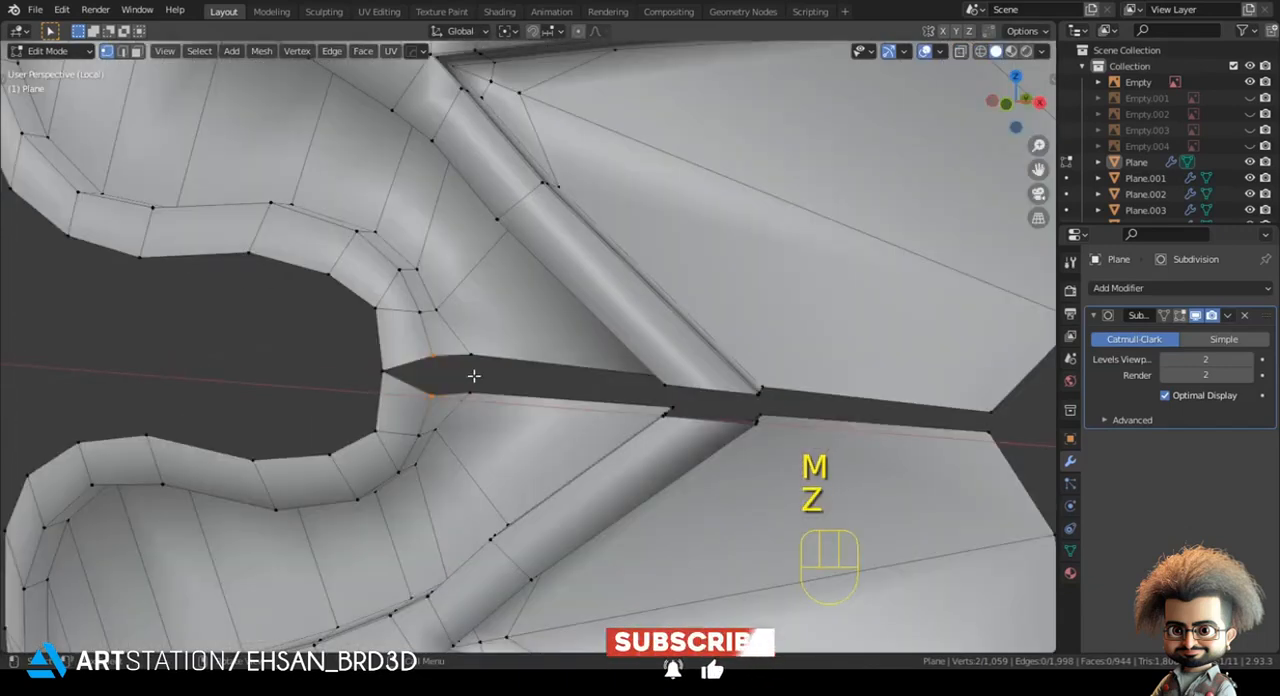
key(m)
click(505, 430)
key(g)
key(g)
right_click(511, 427)
key(KP_1)
key(g)
key(x)
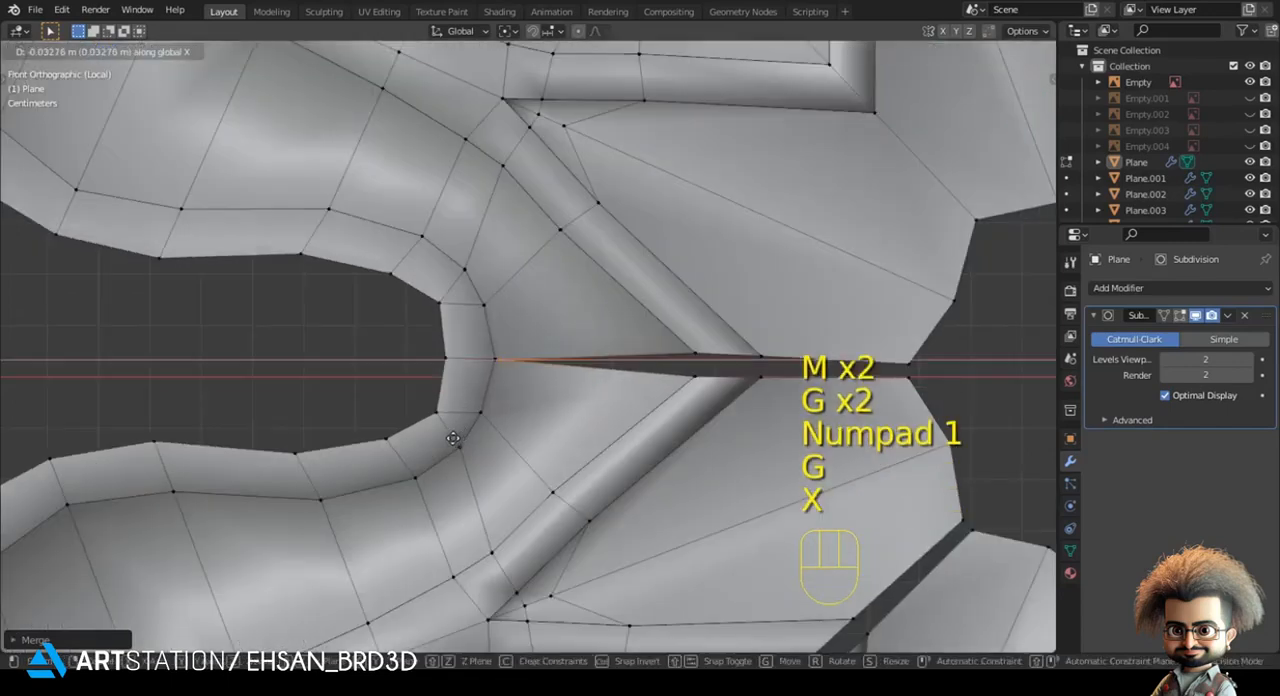
click(413, 437)
- Merge the facing vertex pairs where the left seam meets the outer side of the raised ridges
key(z)
shift+middle_drag(600, 395, 472, 422)
key(z)
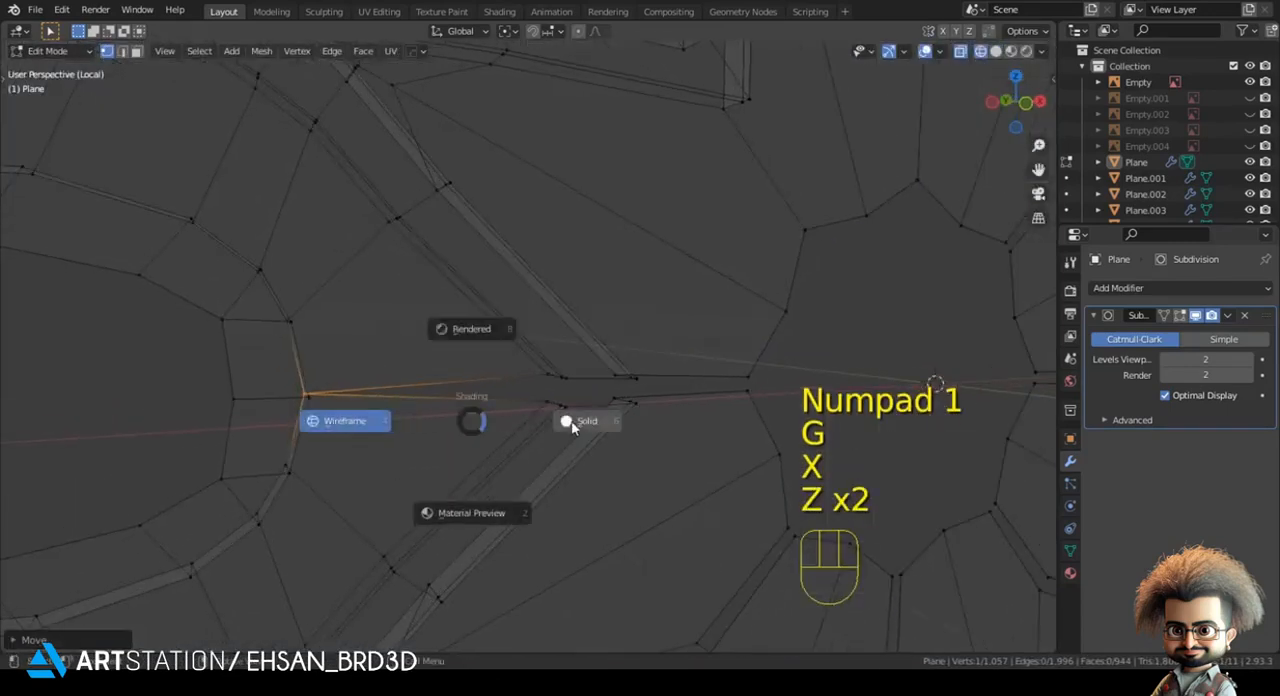
click(567, 428)
click(535, 390)
key(m)
click(578, 384)
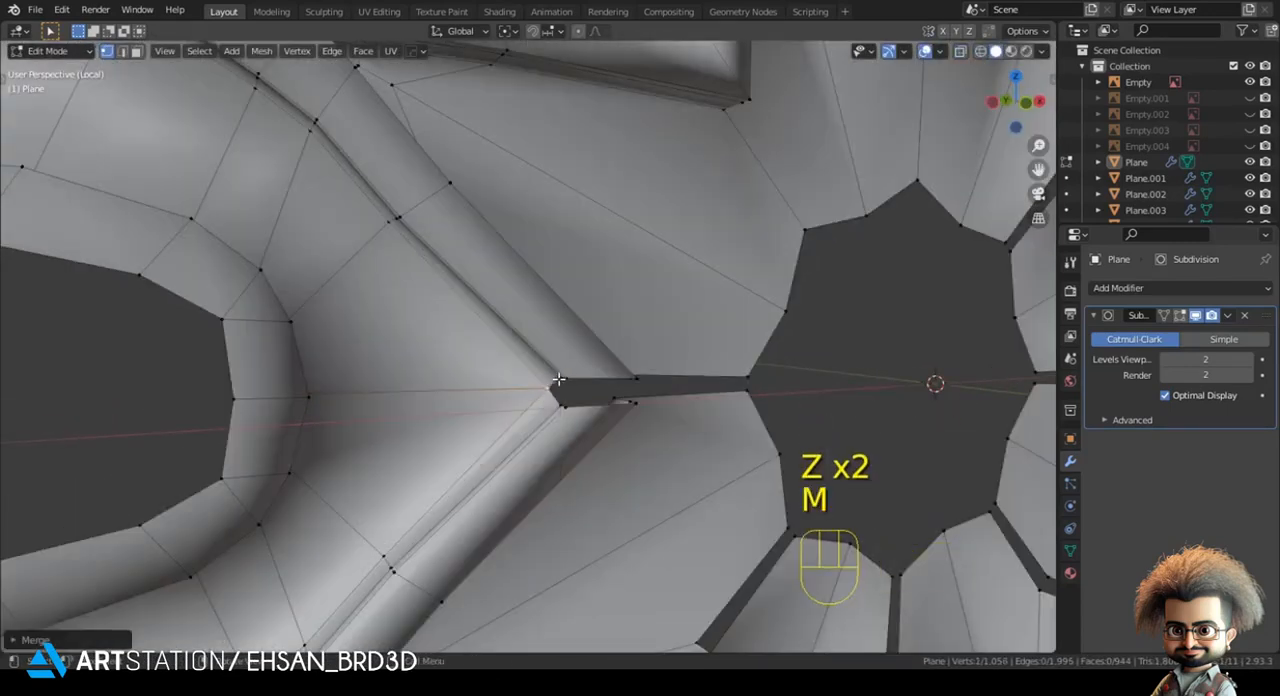
key(m)
click(563, 404)
key(m)
click(574, 418)
- Merge the last vertex pairs of the left seam, from the inner side of the ridges to the central tip
middle_drag(574, 418, 471, 354)
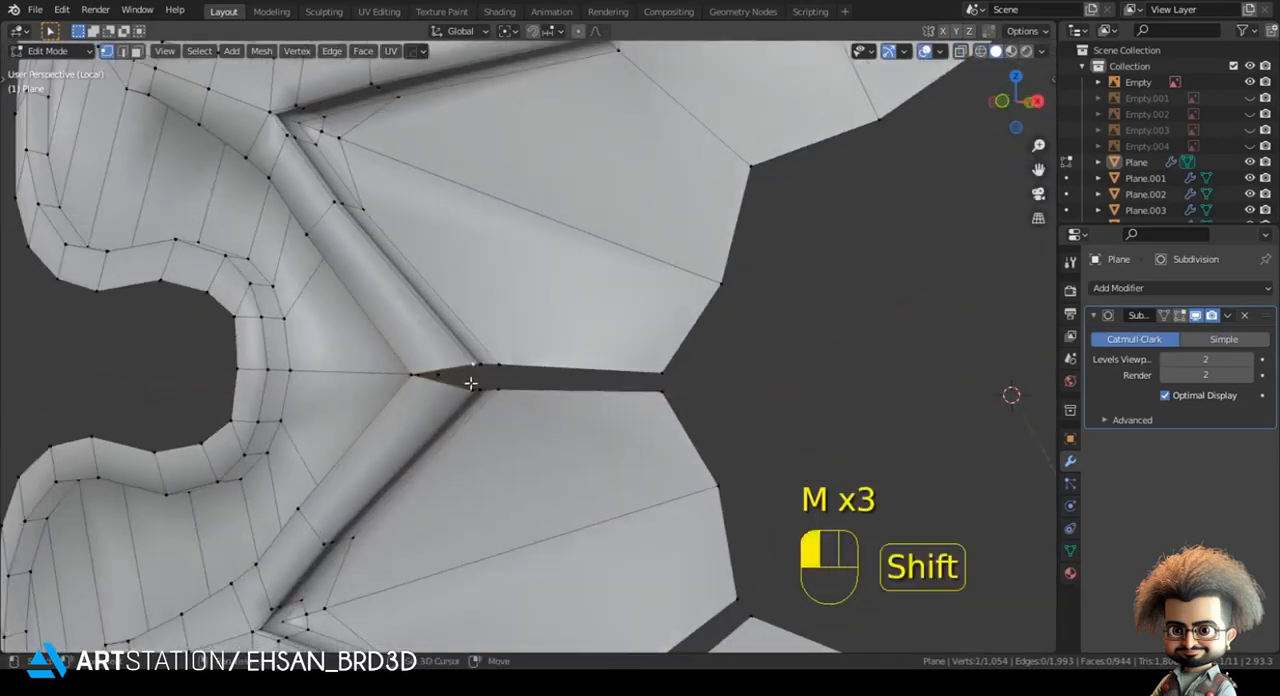
key(m)
click(486, 391)
key(m)
click(503, 369)
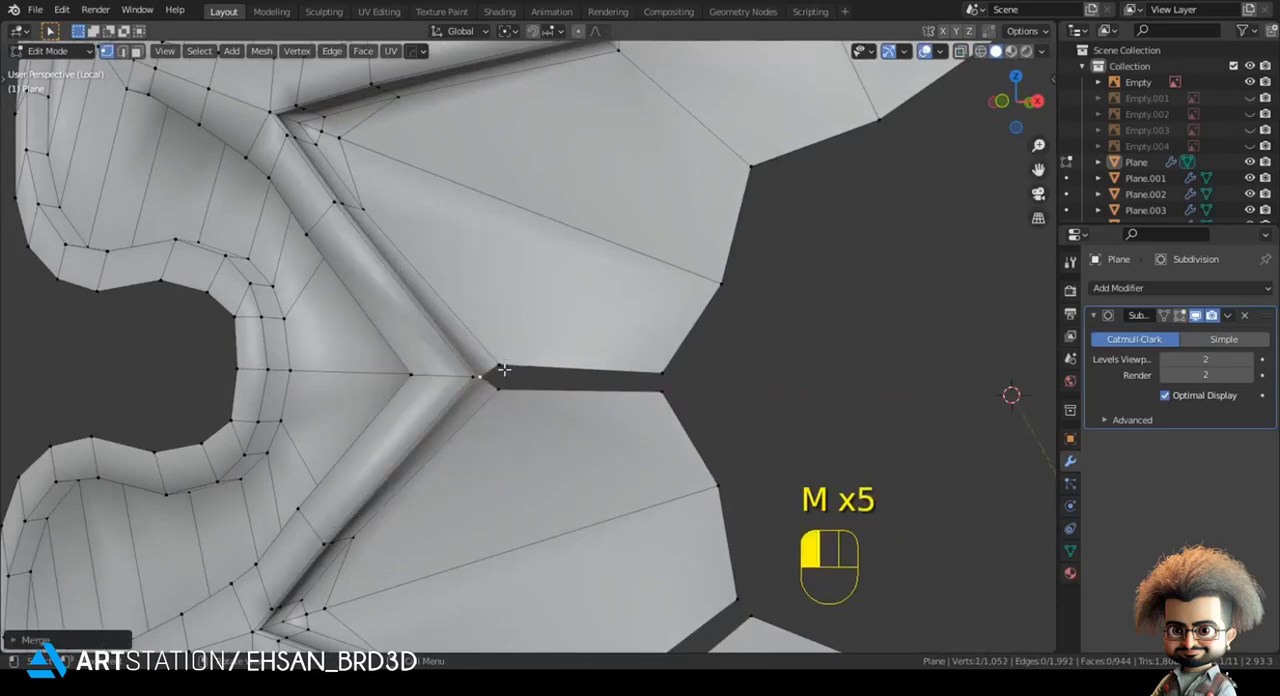
key(m)
click(500, 391)
drag(630, 364, 720, 411)
key(m)
click(719, 411)
- Return to Object Mode and leave local view, showing the whole rosette from the front
key(Tab)
scroll(719, 411, down, 5)
middle_drag(655, 412, 566, 472)
key(KP_1)
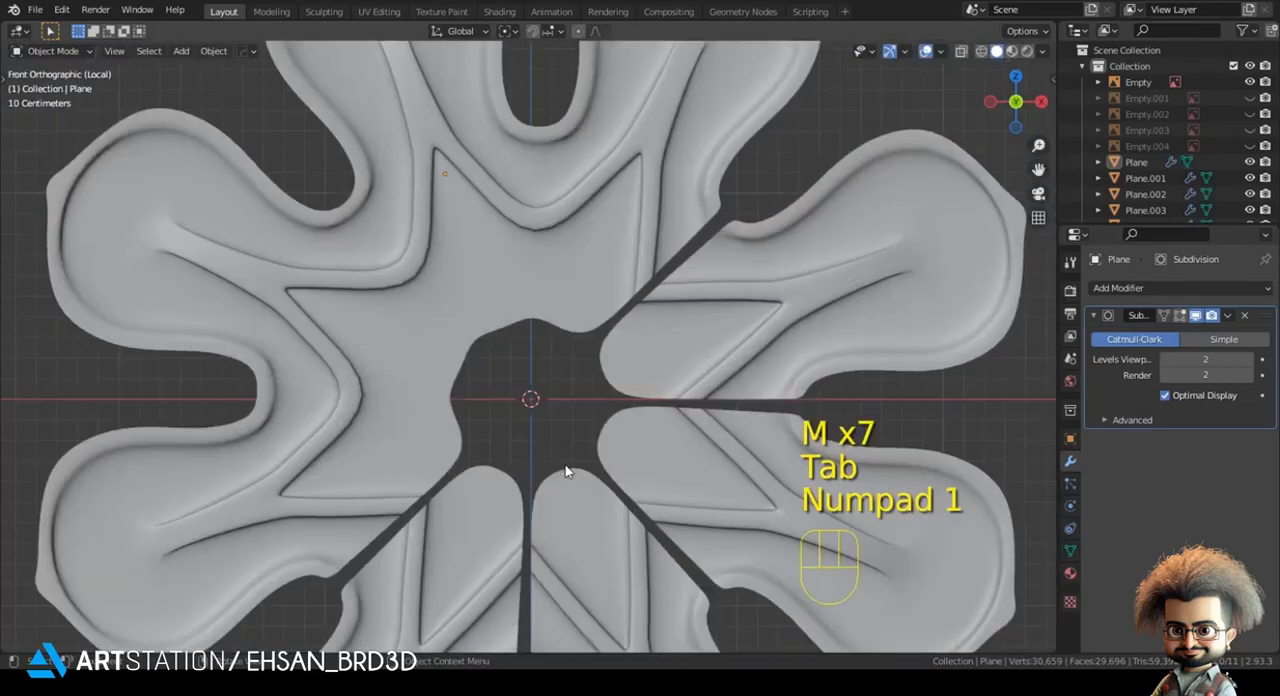
key(KP_Divide)
key(KP_1)
scroll(765, 375, down, 7)
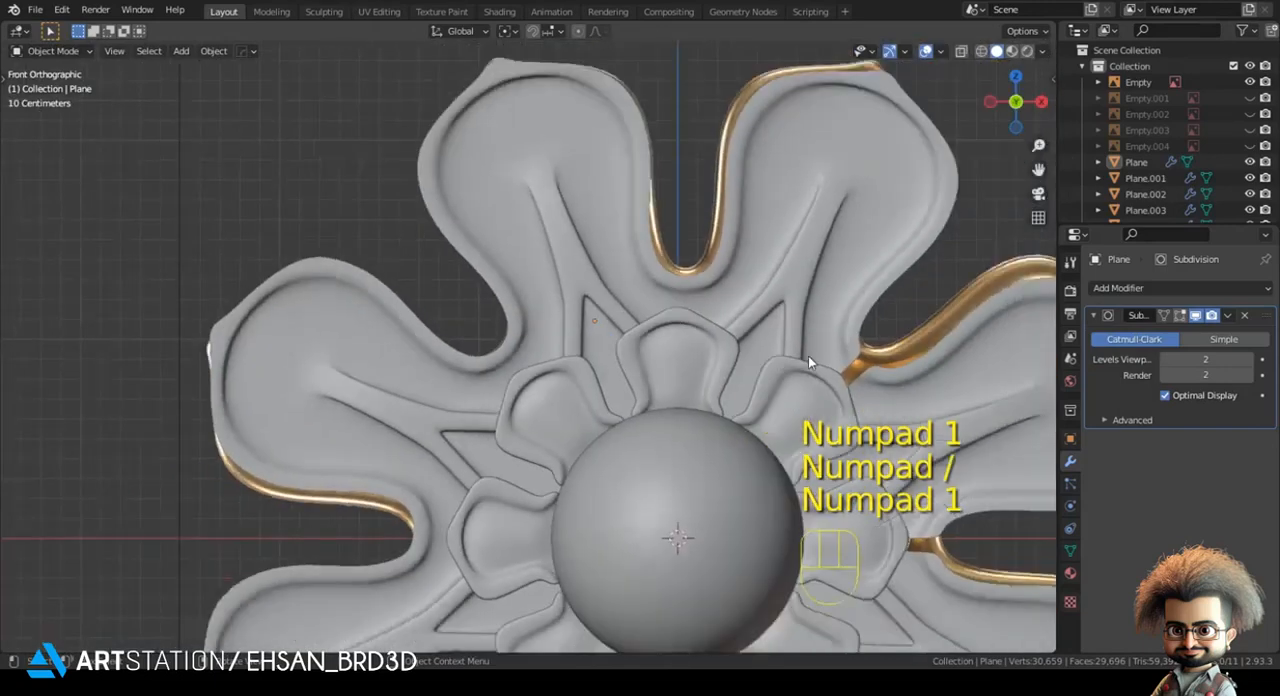
- Edit the petal mesh in wireframe and box-select all vertices on the right half of the rosette
shift+middle_drag(821, 361, 684, 327)
key(Tab)
scroll(602, 210, down, 2)
key(z)
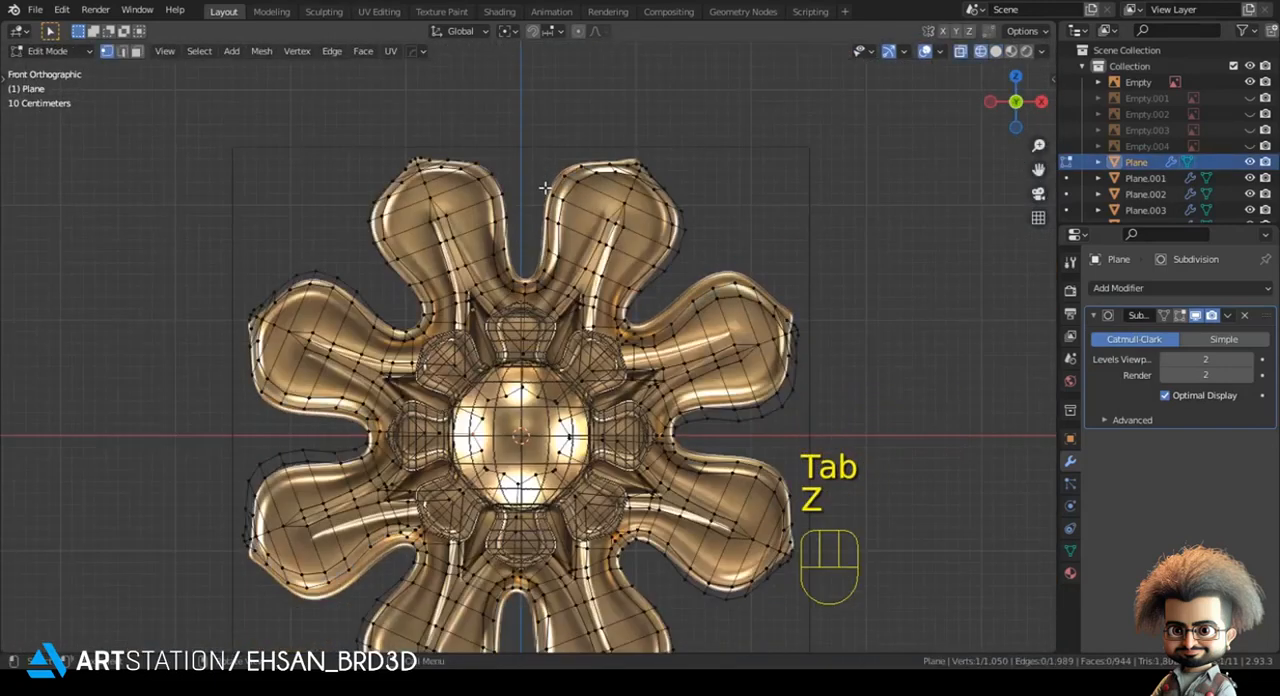
drag(638, 266, 885, 531)
drag(885, 578, 917, 622)
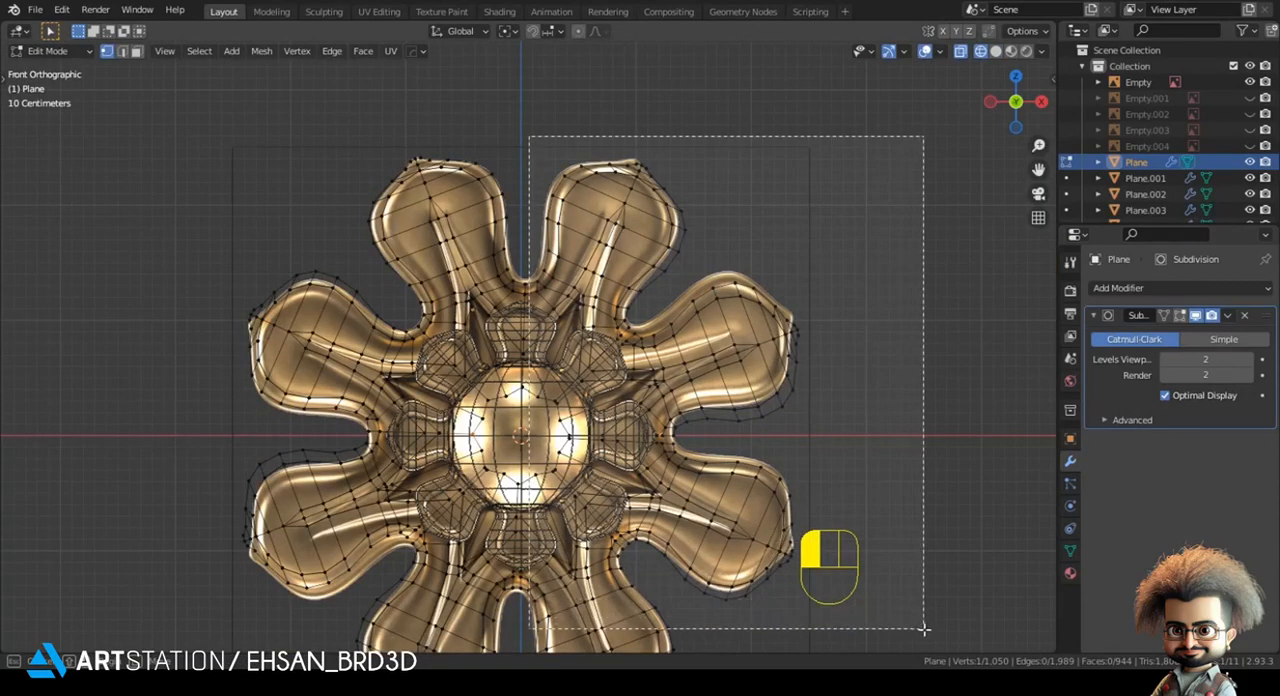
drag(930, 630, 923, 611)
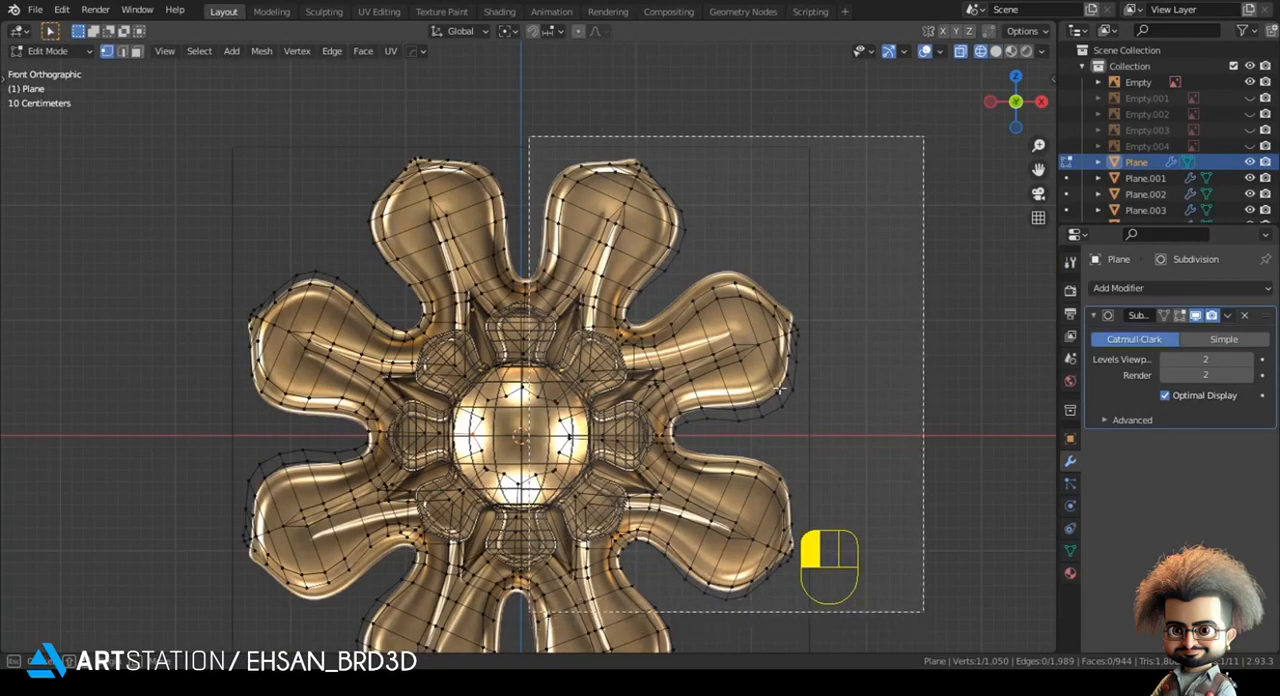
- Try deleting the selected right half of the petal mesh, and undo the deletion
key(x)
click(686, 252)
shift+middle_drag(719, 325, 735, 210)
key(ctrl+z)
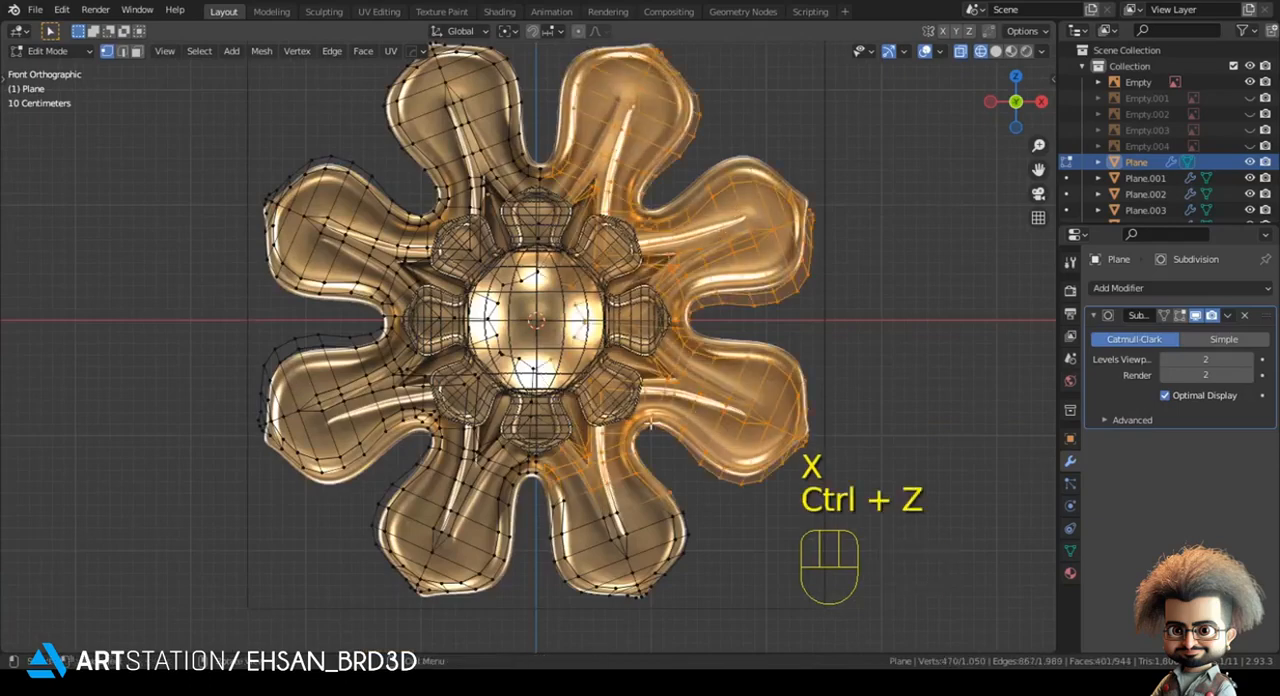
- Extend the selection to the lower-left and bottom petals and delete those vertices, keeping only the two-petal upper-left quarter
shift+middle_drag(401, 300, 389, 311)
scroll(369, 277, up, 3)
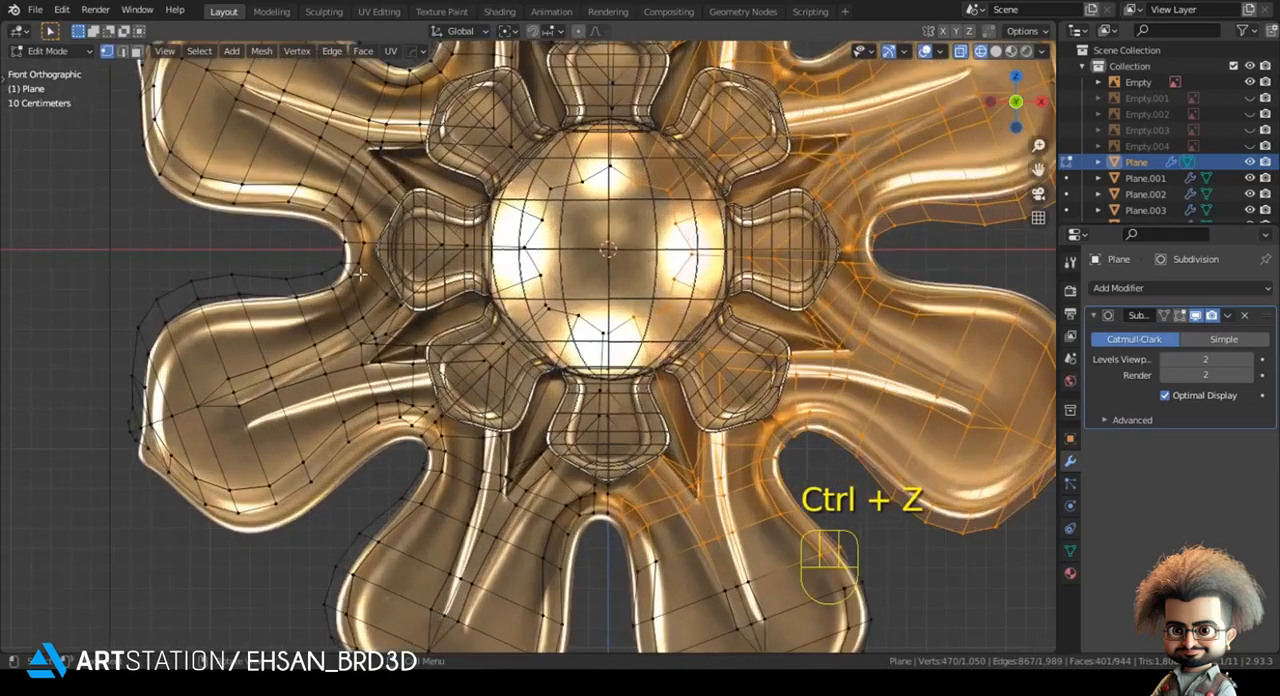
scroll(212, 277, down, 1)
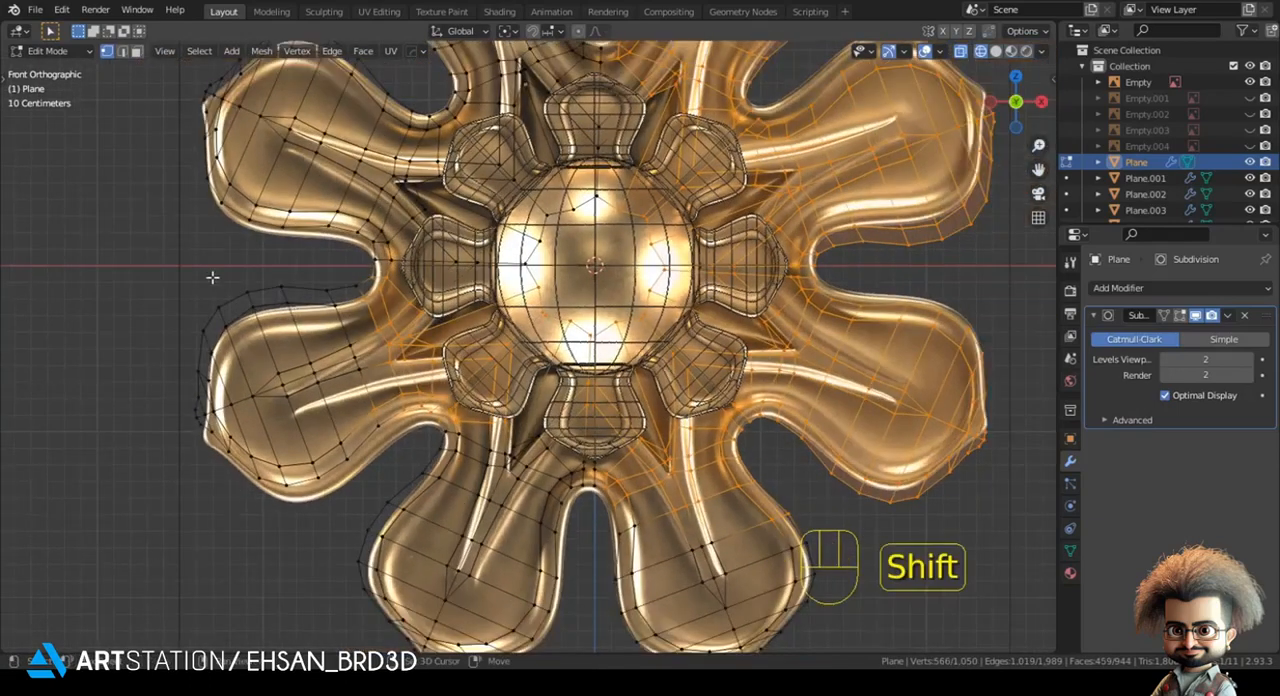
shift+drag(365, 396, 366, 397)
shift+drag(145, 308, 425, 500)
shift+drag(185, 380, 796, 655)
shift+middle_drag(404, 604, 363, 468)
shift+drag(196, 376, 940, 655)
shift+middle_drag(631, 289, 534, 500)
key(z)
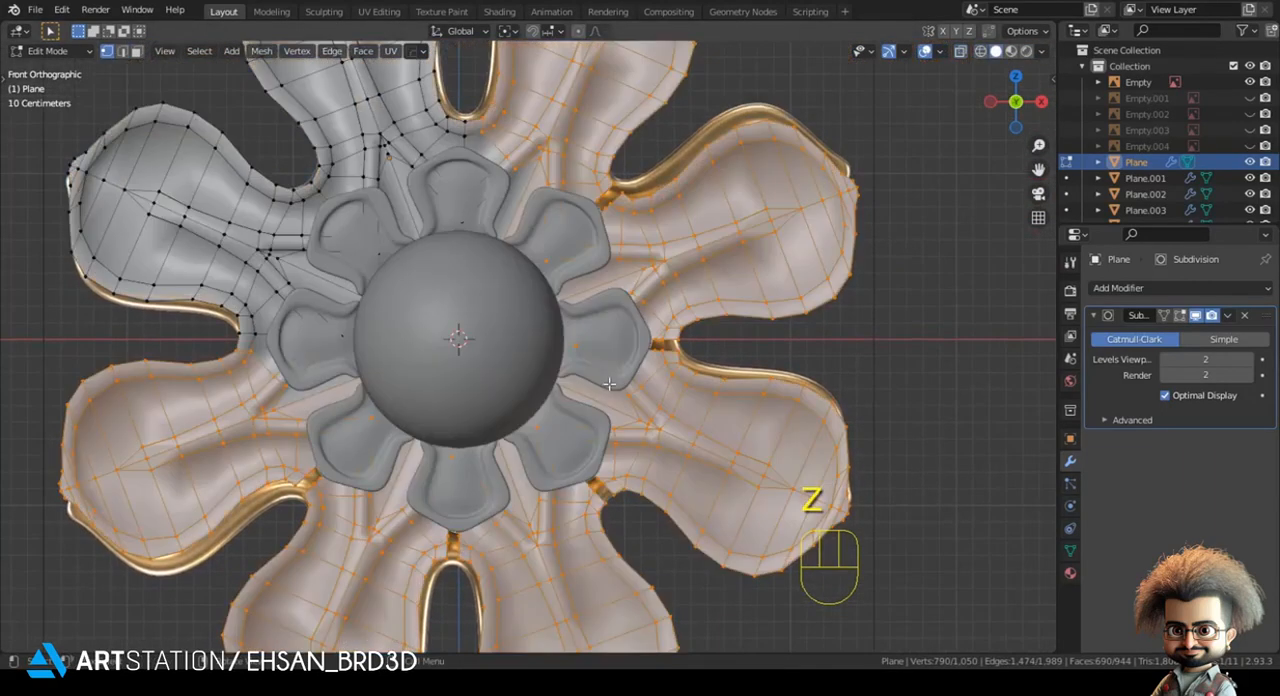
key(g)
right_click(635, 505)
key(x)
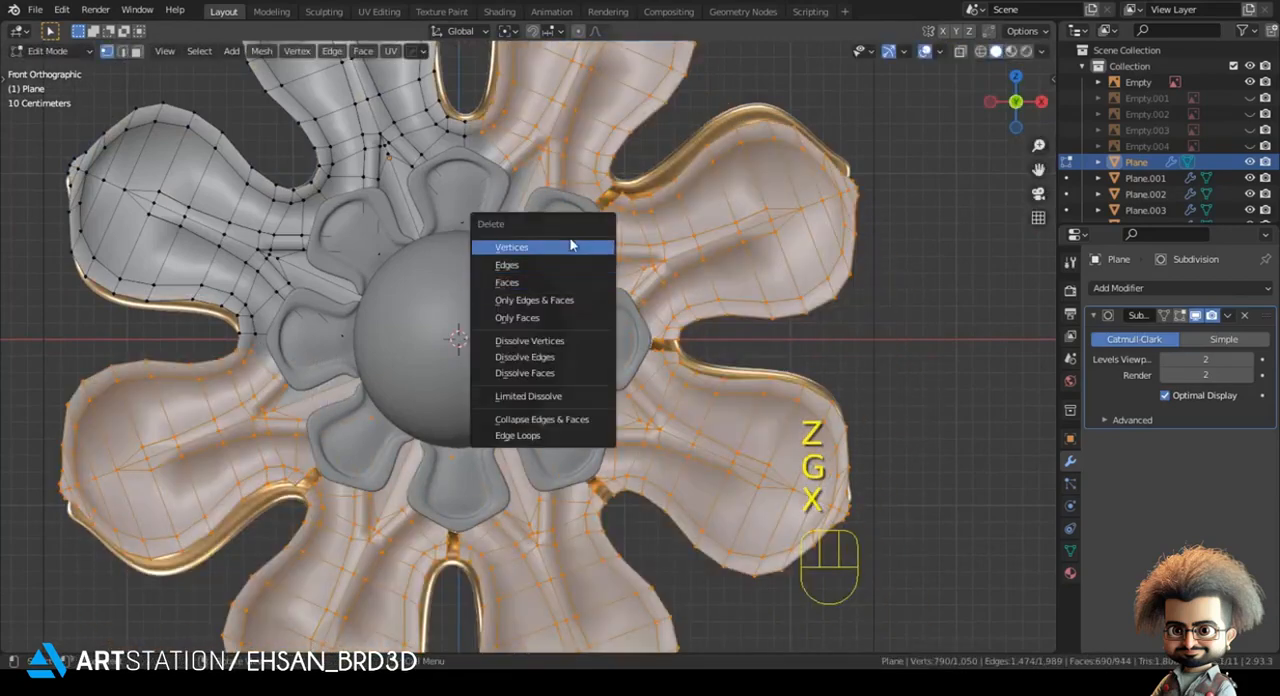
click(571, 246)
- Select the vertices along the quarter's vertical cut edge in wireframe and move them about -0.03 m along X
key(Tab)
shift+middle_drag(397, 345, 422, 514)
scroll(422, 514, up, 2)
key(Tab)
key(z)
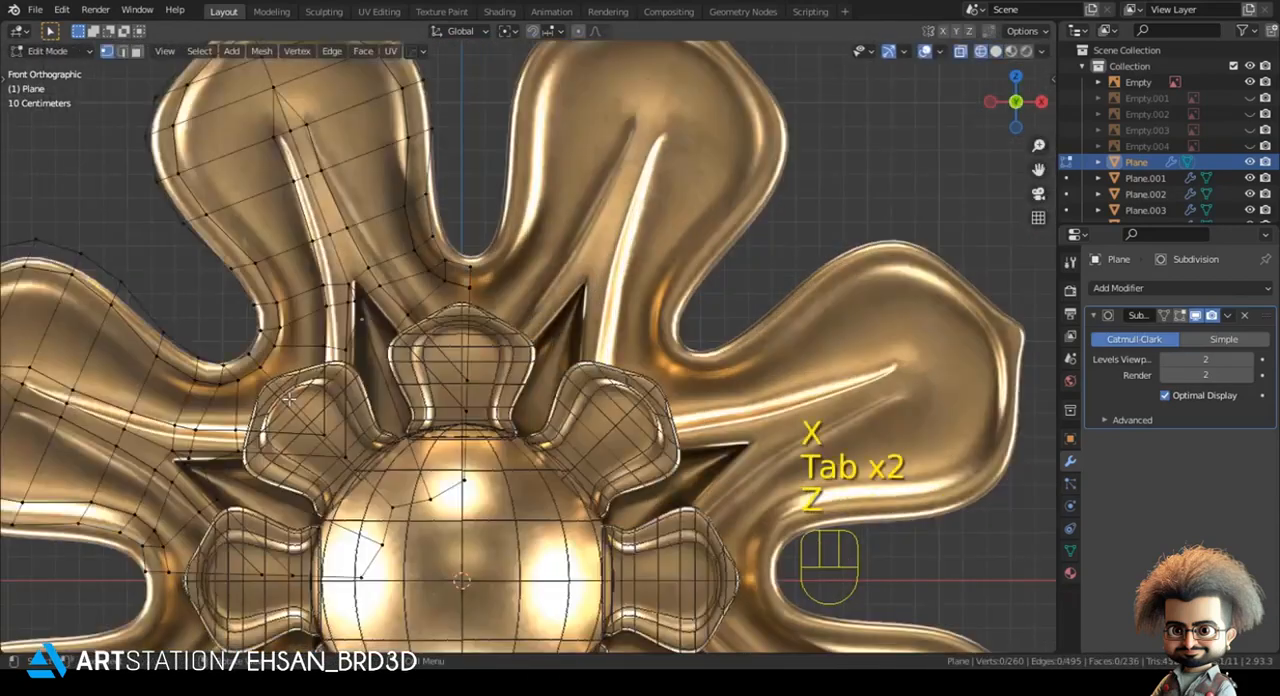
scroll(324, 188, up, 4)
drag(393, 153, 563, 576)
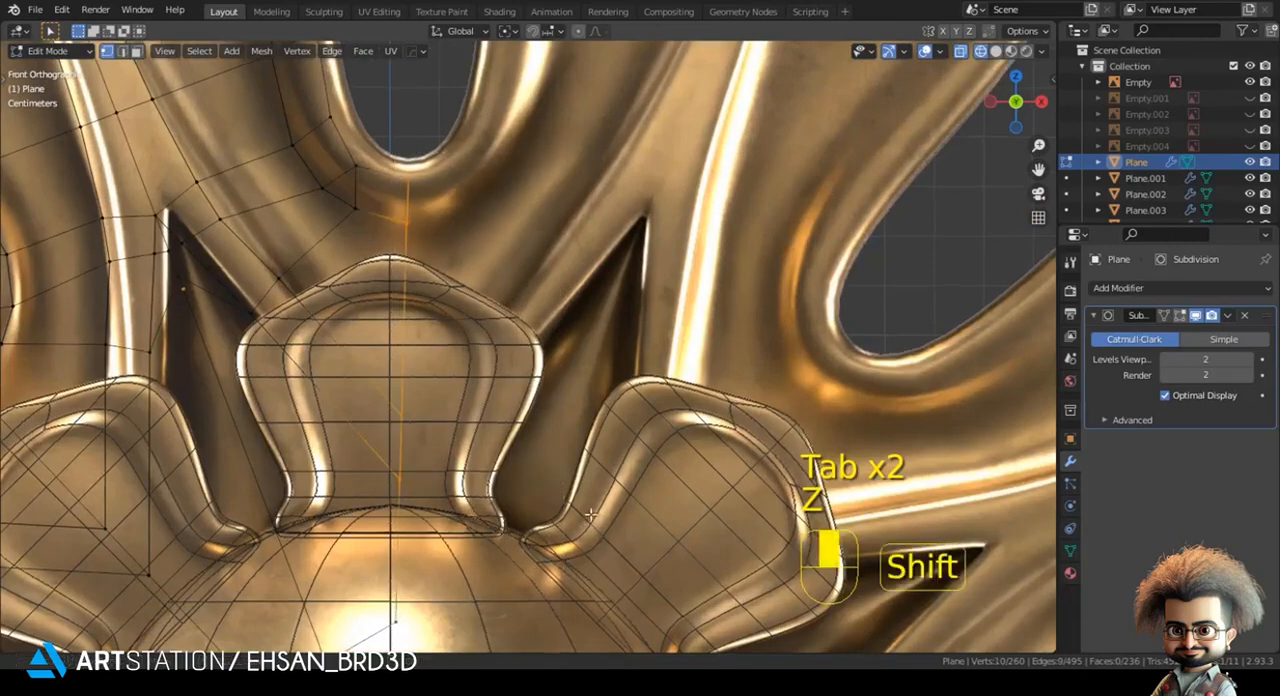
shift+middle_drag(505, 533, 589, 513)
key(g)
key(x)
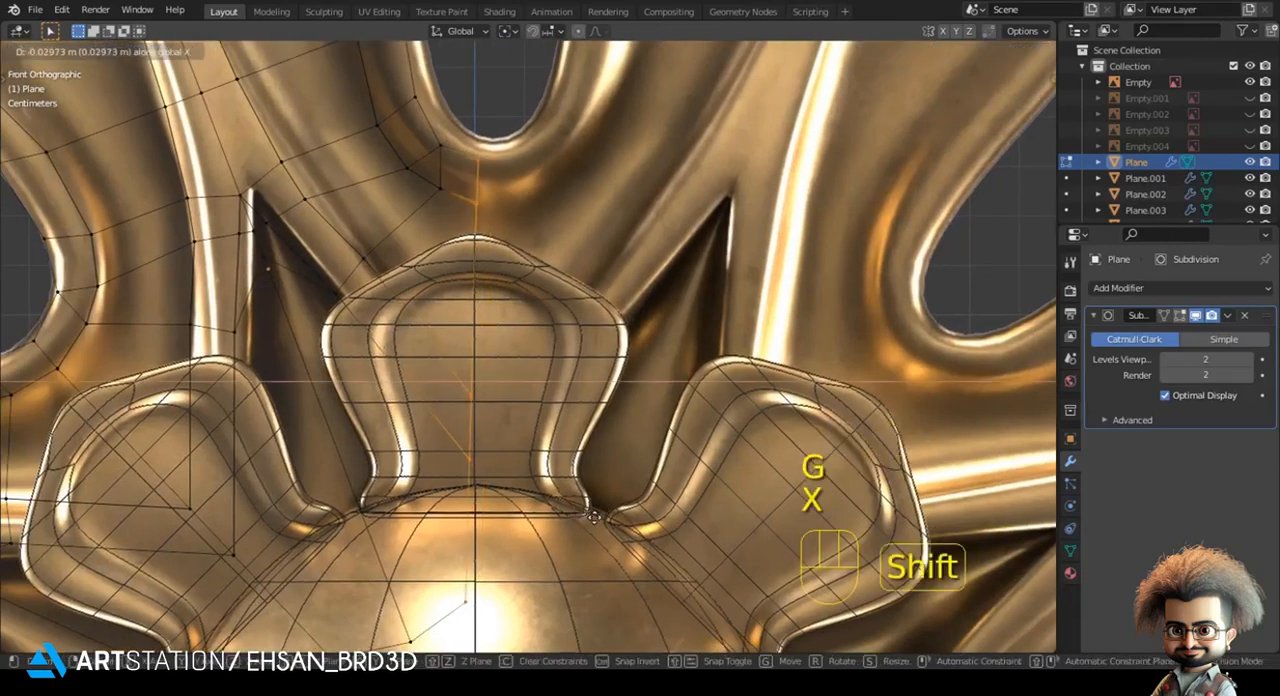
click(594, 516)
- Straighten the vertical cut edge by scaling its vertices to 0 along X, and shift it towards the centre line
key(r)
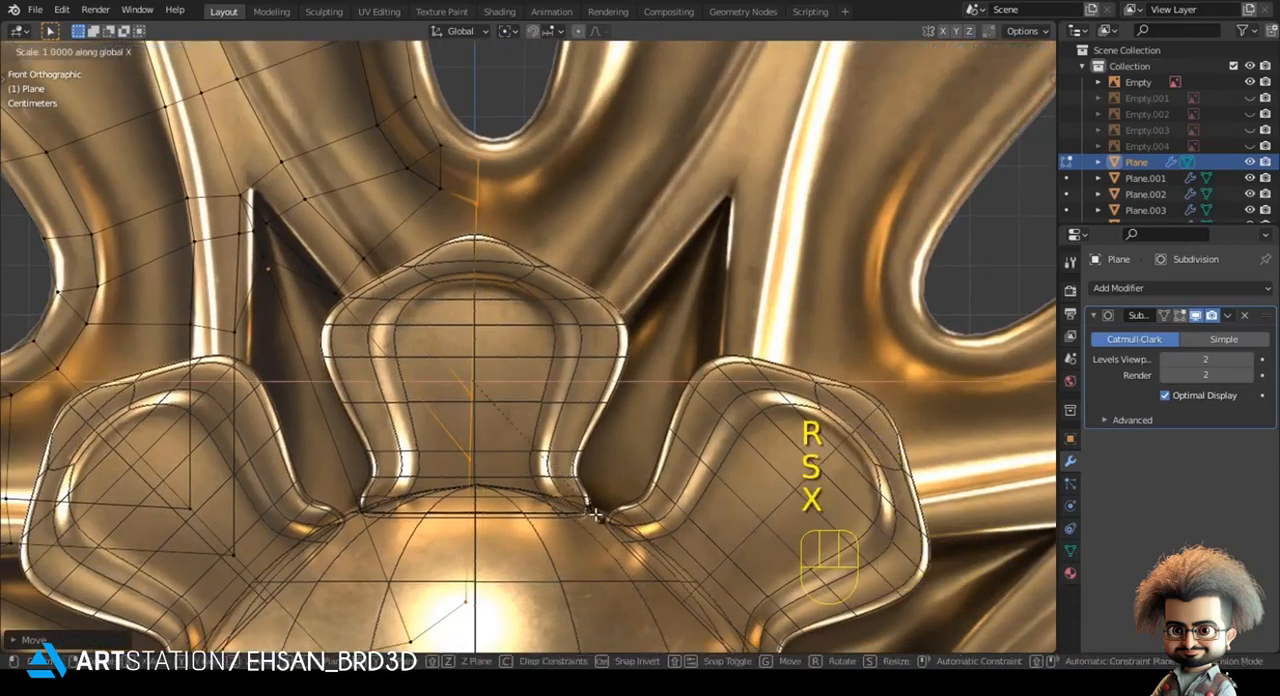
key(KP_Enter)
key(g)
key(x)
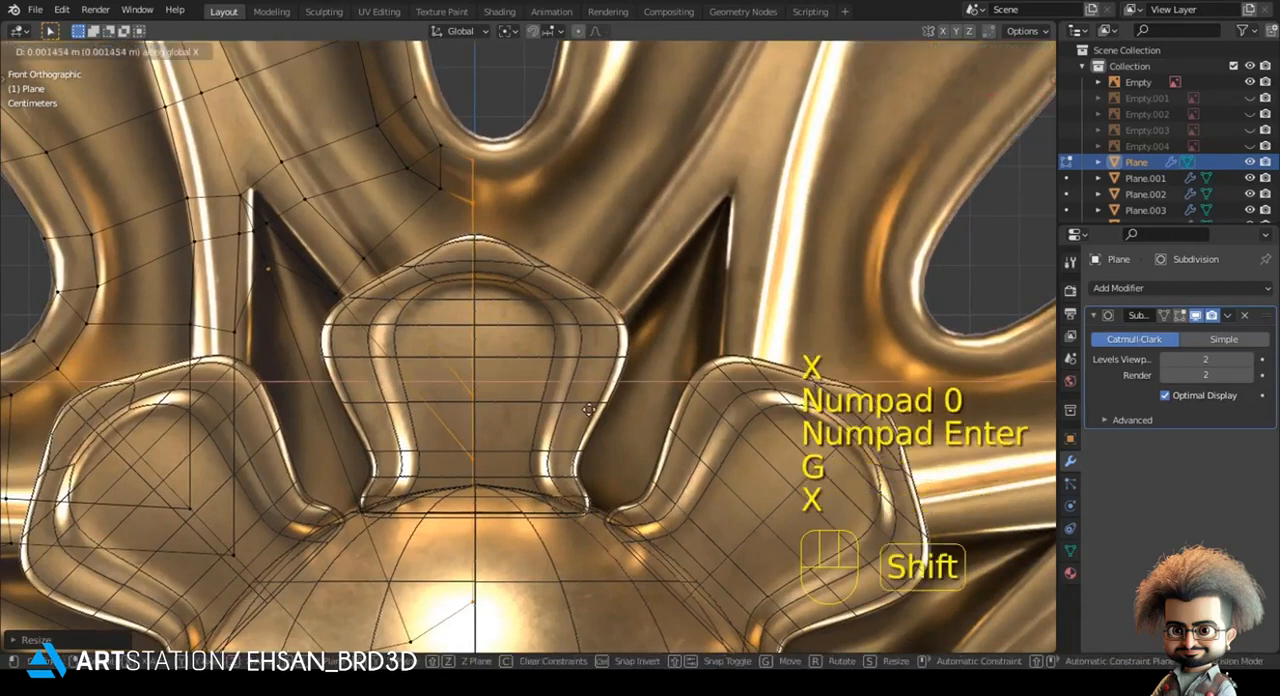
shift+click(594, 410)
- Turn on snapping and move the vertical cut edge along X onto the rosette's centre line
key(shift+Tab)
click(548, 36)
click(539, 95)
key(g)
key(x)
click(480, 226)
- Adjust the height of the centre-line vertex just above the upper small petal, moving it along Z
key(z)
mouse_move(479, 311)
shift+middle_down()
mouse_move(514, 351)
mouse_move(535, 425)
shift+middle_up()
scroll(535, 425, up, 3)
key(z)
scroll(459, 278, up, 3)
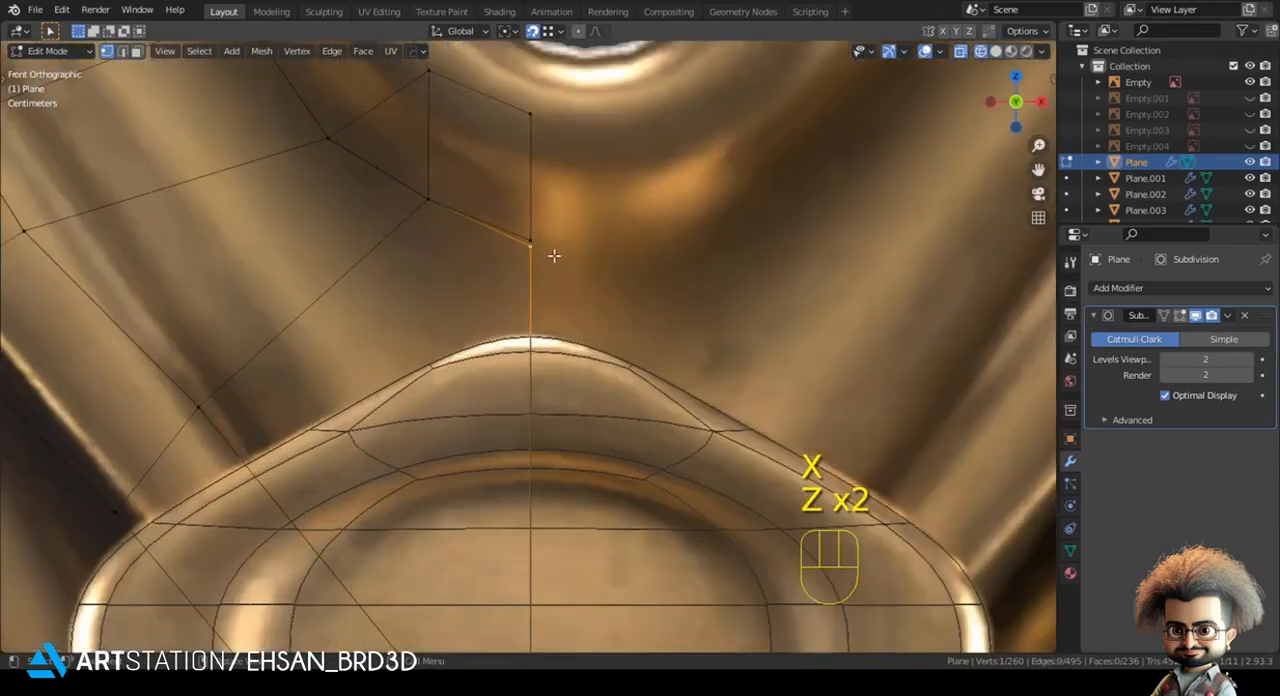
key(g)
key(z)
click(554, 255)
key(z)
click(702, 341)
- Flatten the quarter's horizontal cut edge to 0 along Z and move it onto the horizontal centre line
key(Tab)
scroll(475, 444, down, 3)
mouse_move(600, 422)
shift+middle_down()
mouse_move(616, 428)
mouse_move(540, 155)
shift+middle_up()
scroll(545, 200, up, 3)
key(Tab)
key(z)
click(352, 350)
key(s)
key(z)
key(KP_0)
key(KP_Enter)
scroll(510, 420, up, 2)
key(g)
key(z)
click(531, 394)
- Reposition the outer vertex of the horizontal cut edge along X
key(z)
click(636, 392)
scroll(455, 375, down, 2)
key(z)
click(350, 361)
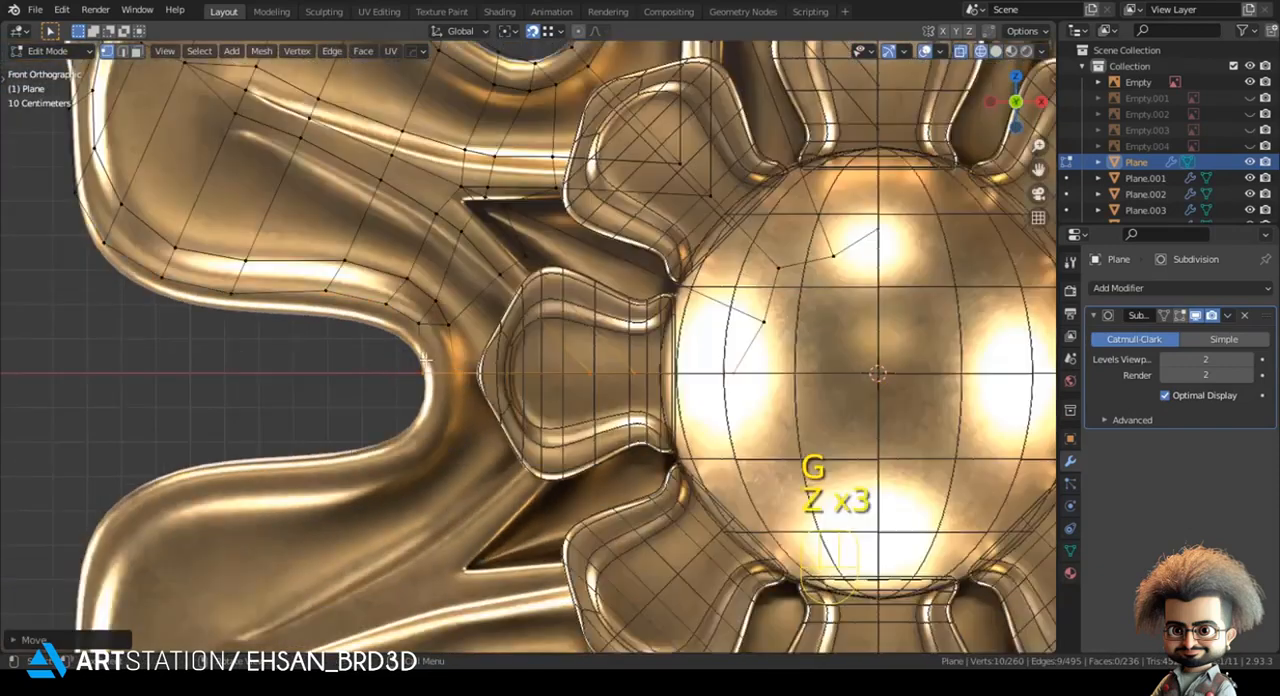
key(g)
key(x)
click(434, 373)
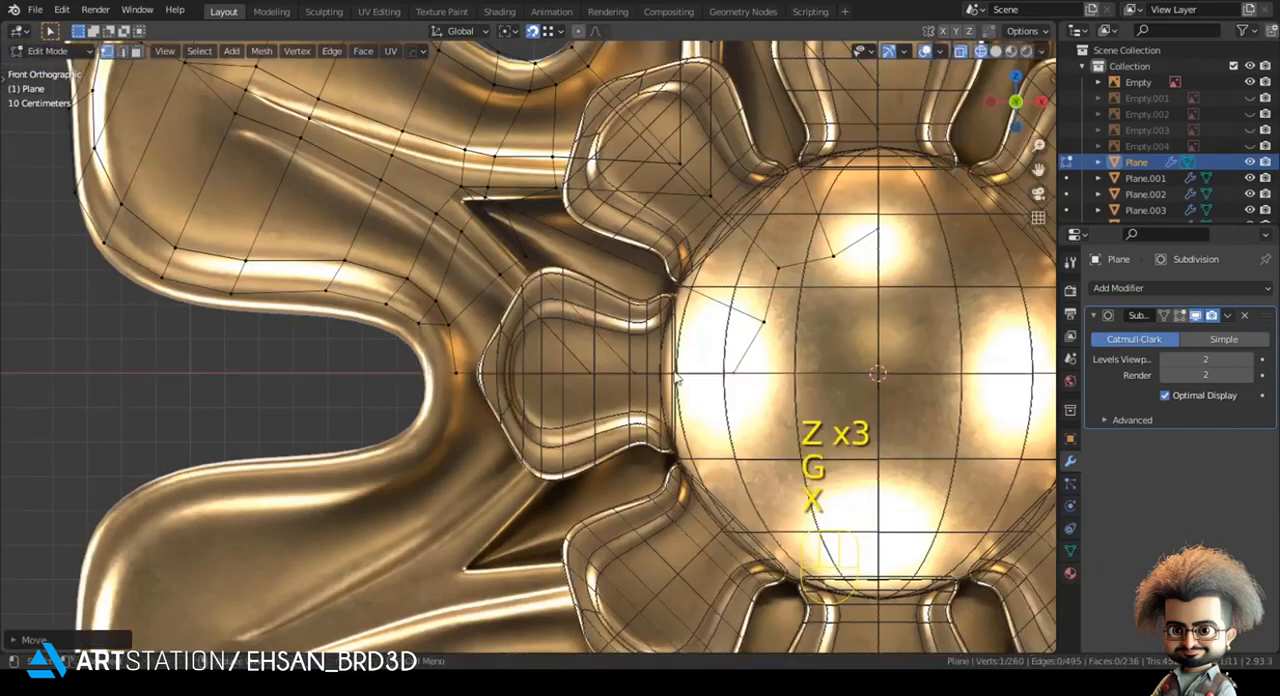
- Nudge the neighbouring border vertex beside the horizontal cut edge and return to Object Mode
key(z)
click(385, 337)
click(412, 326)
key(g)
click(412, 330)
key(Tab)
scroll(601, 311, down, 2)
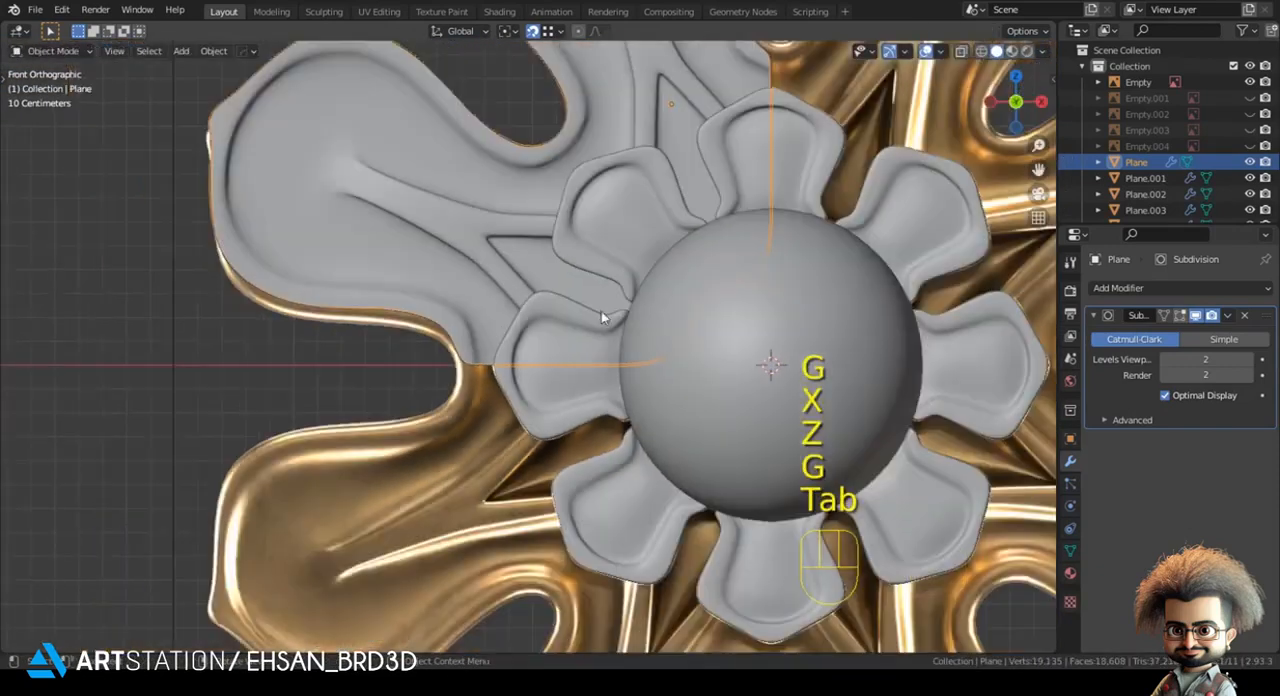
shift+middle_drag(642, 233, 584, 334)
- Turn off snapping and try adding a Mirror modifier to the petal quarter, placed above the Subdivision modifier
key(alt+a)
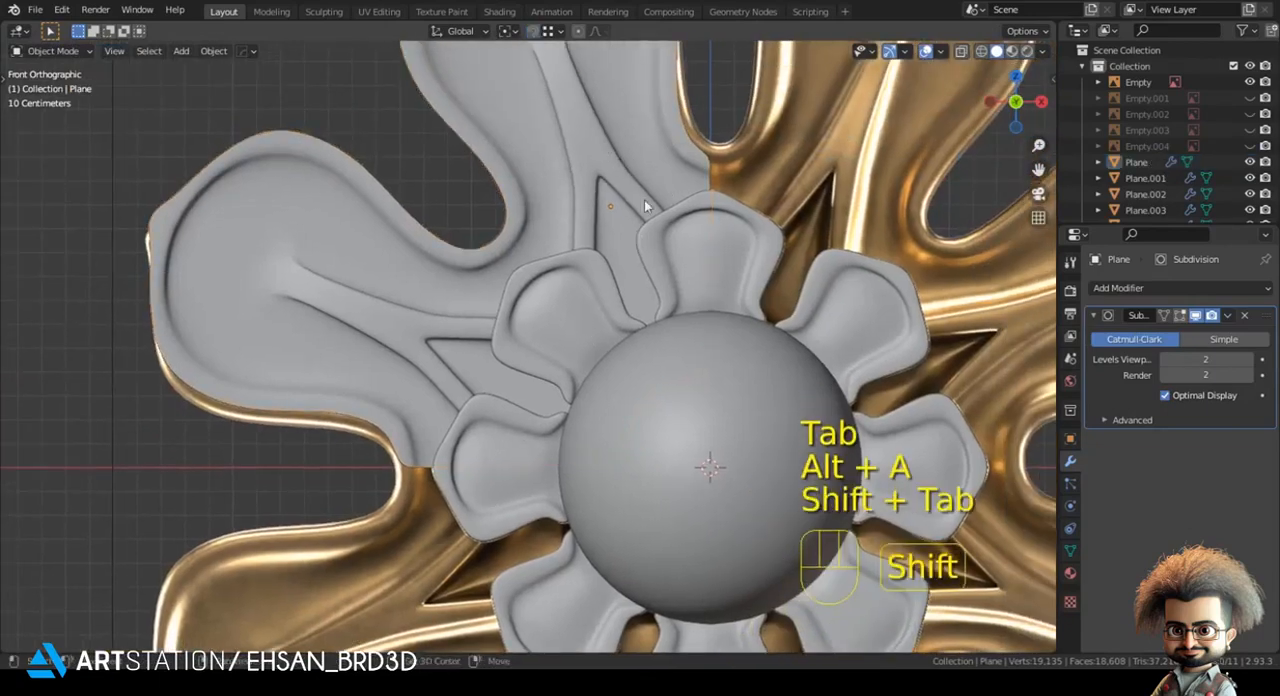
shift+middle_drag(645, 206, 587, 232)
click(575, 194)
shift+middle_drag(611, 272, 557, 301)
scroll(557, 301, down, 3)
click(1105, 288)
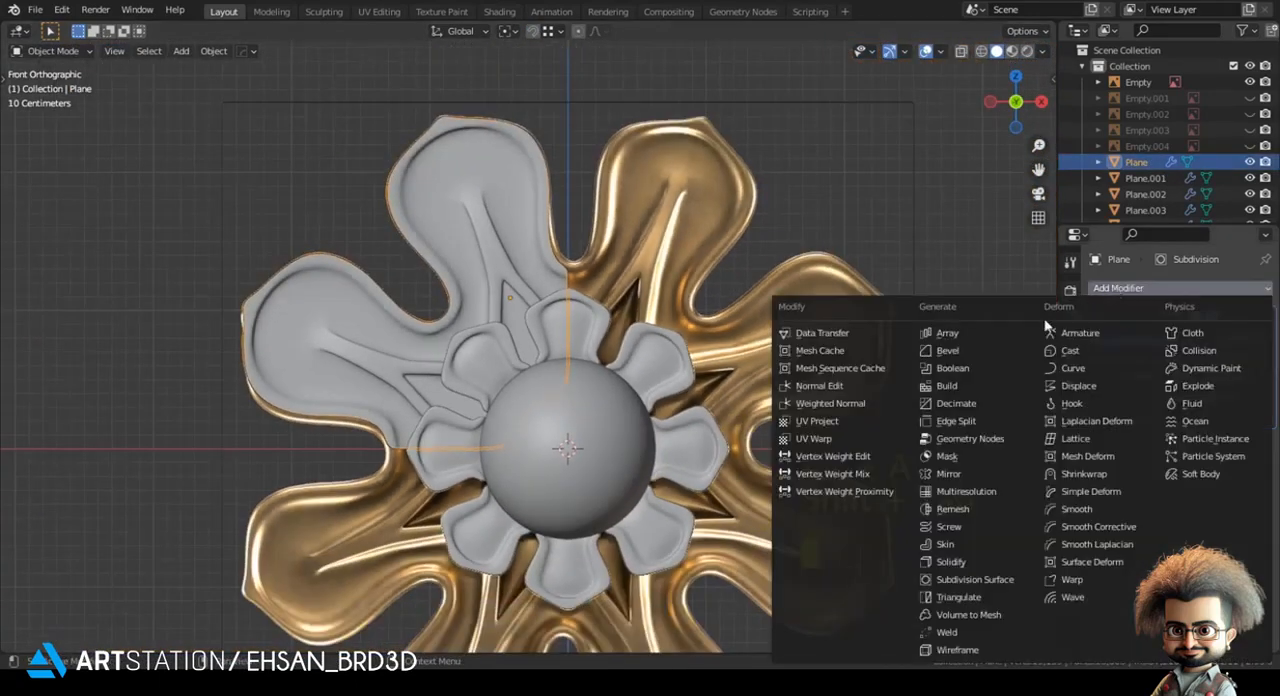
click(948, 474)
drag(1268, 315, 1266, 500)
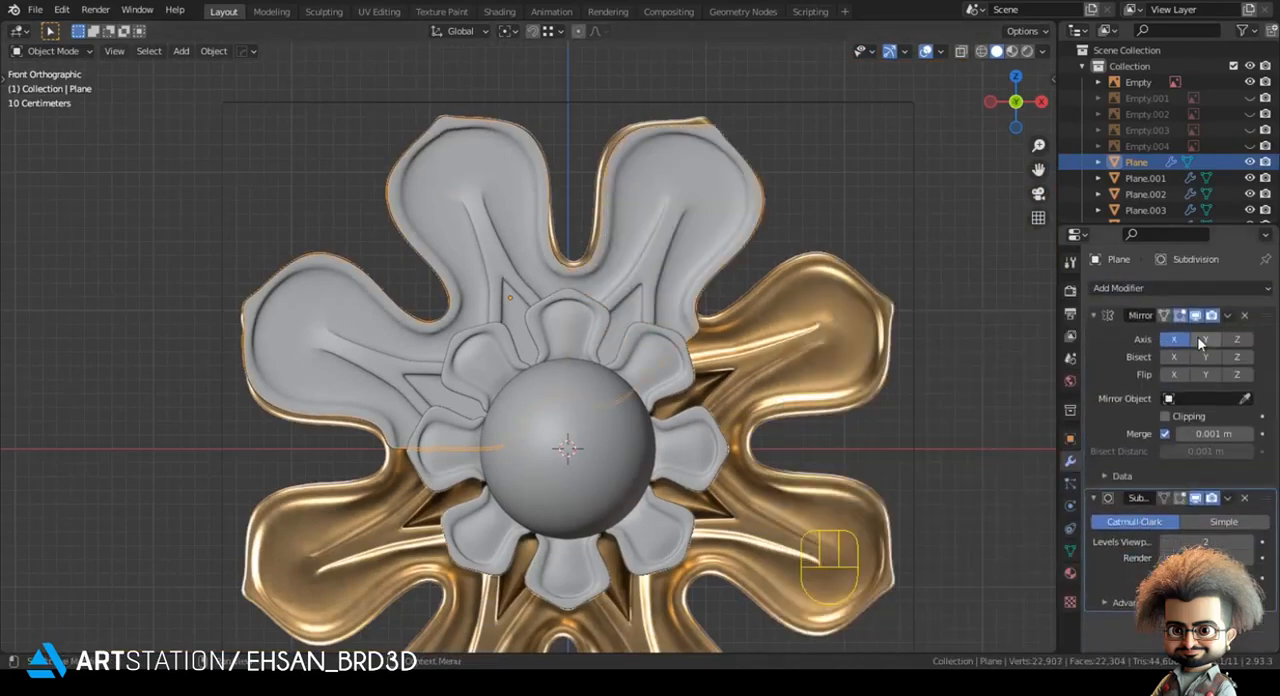
- Check the mirrored petals in wireframe and solid shading, and remove the Mirror modifier
scroll(663, 365, up, 6)
key(Tab)
key(z)
key(z)
key(Tab)
scroll(611, 425, down, 2)
shift+middle_drag(605, 430, 611, 263)
key(z)
key(z)
click(1246, 316)
key(z)
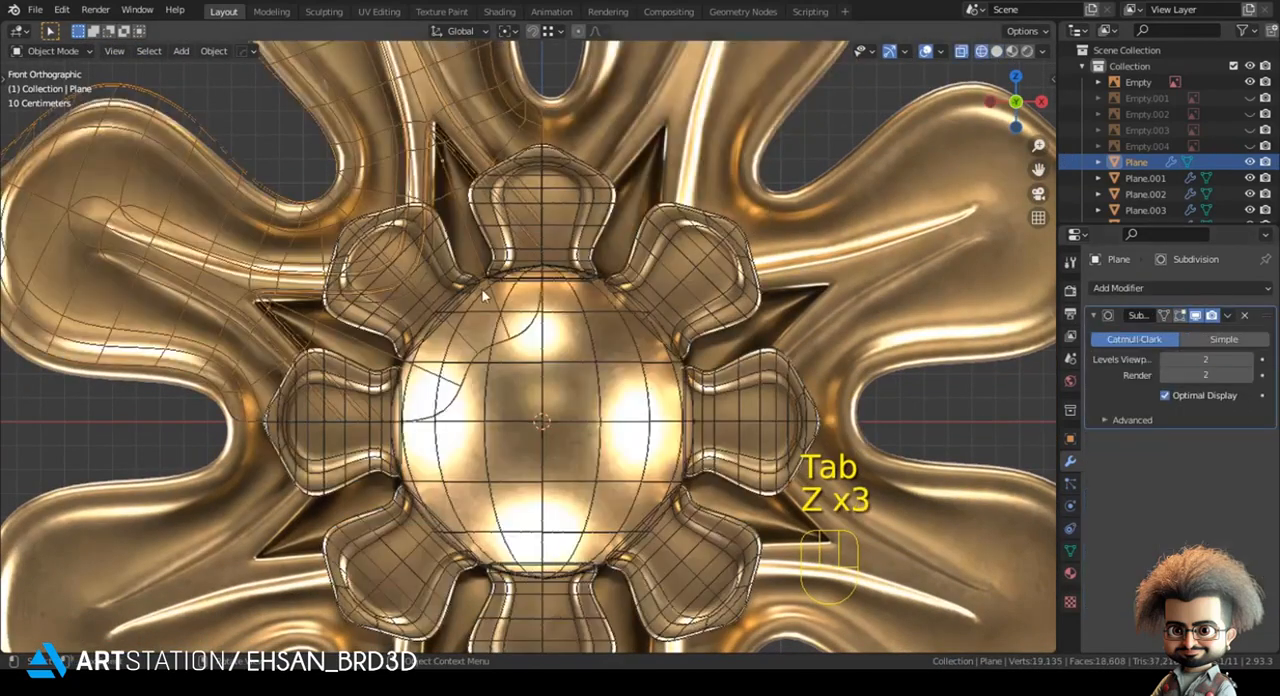
- Set the petal quarter's origin to the 3D cursor at the rosette's centre
scroll(526, 380, up, 1)
key(Tab)
key(Tab)
right_click(585, 396)
mouse_move(605, 396)
click(684, 430)
scroll(583, 275, down, 2)
right_click(583, 268)
mouse_move(583, 270)
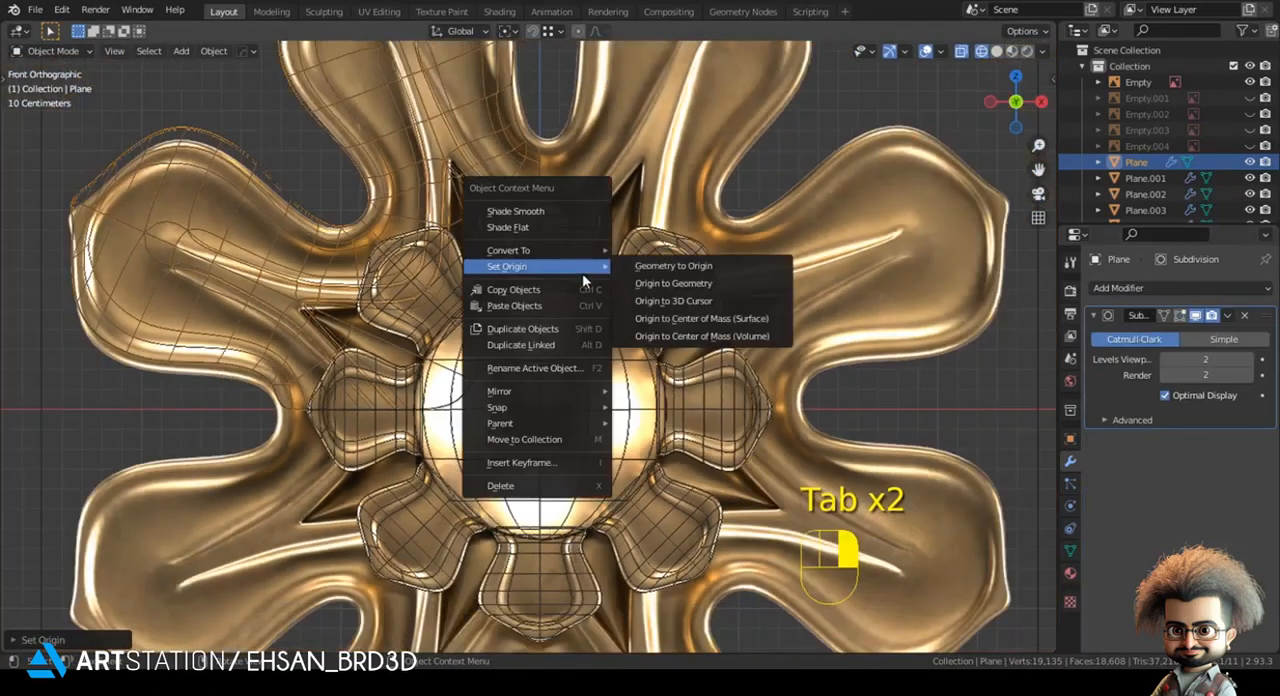
- Apply the petal quarter's Rotation & Scale
key(z)
key(ctrl+a)
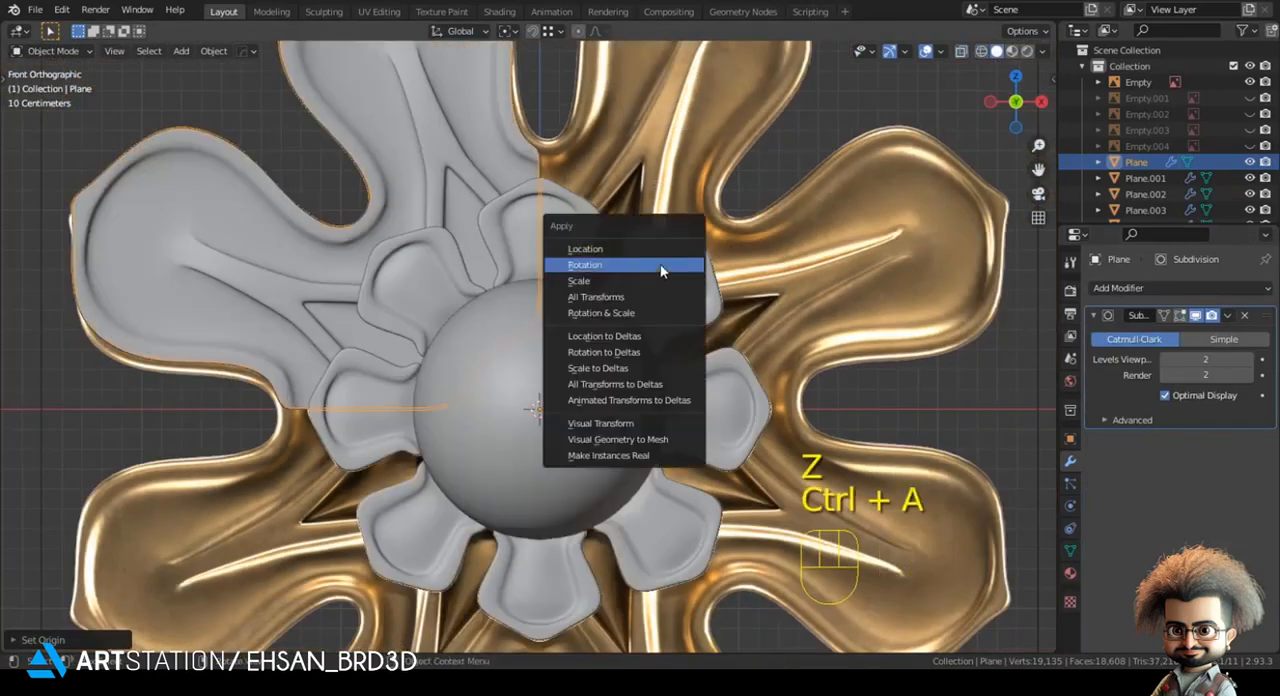
click(628, 313)
- Add a Mirror modifier above the Subdivision modifier and mirror the petal quarter across the X and Z axes
click(1122, 285)
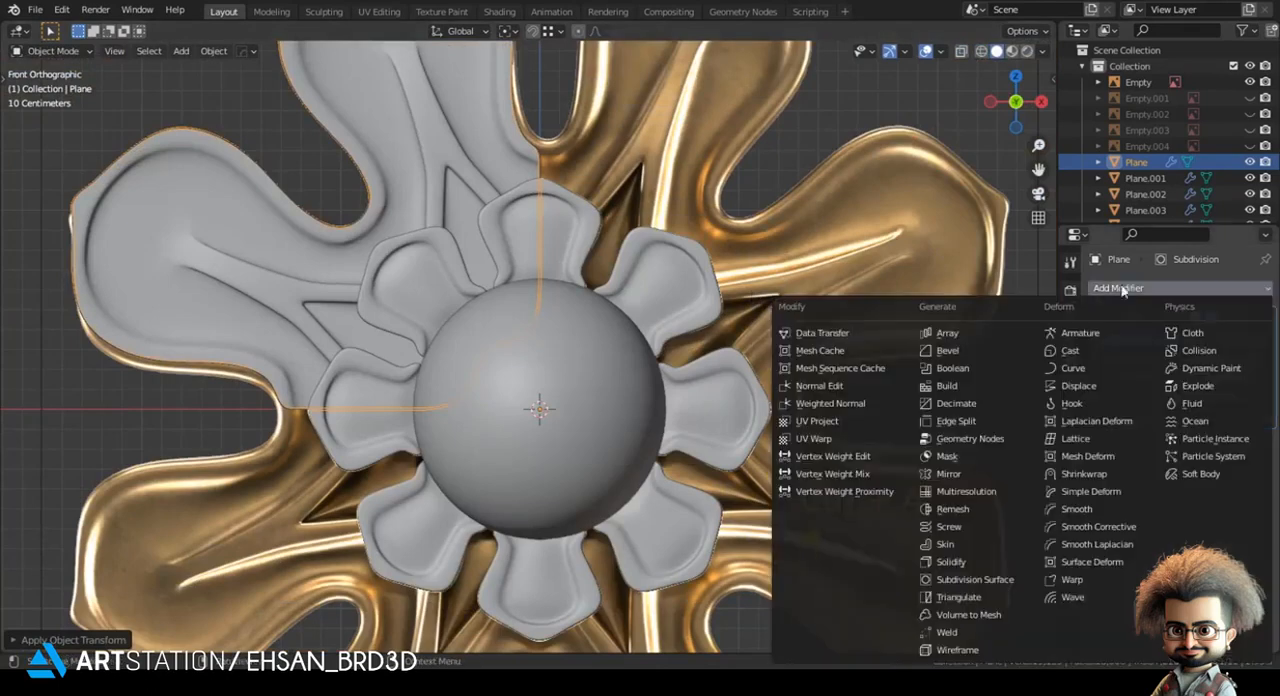
click(949, 474)
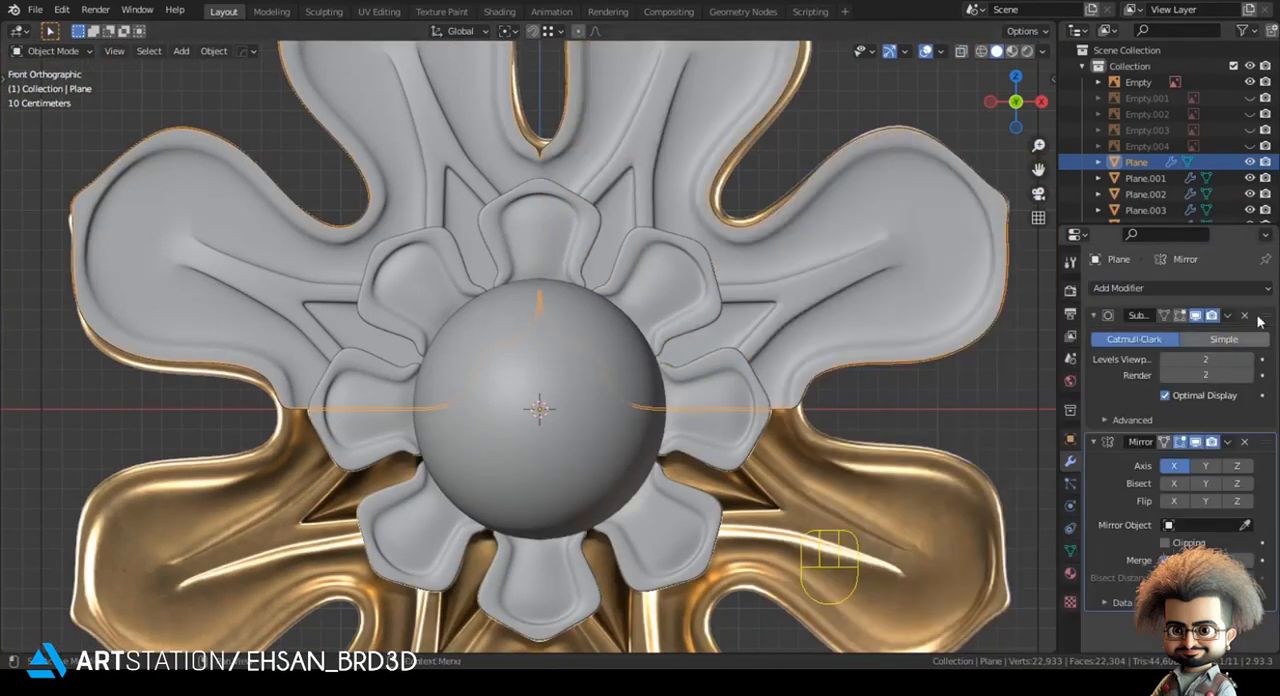
drag(1262, 320, 1262, 500)
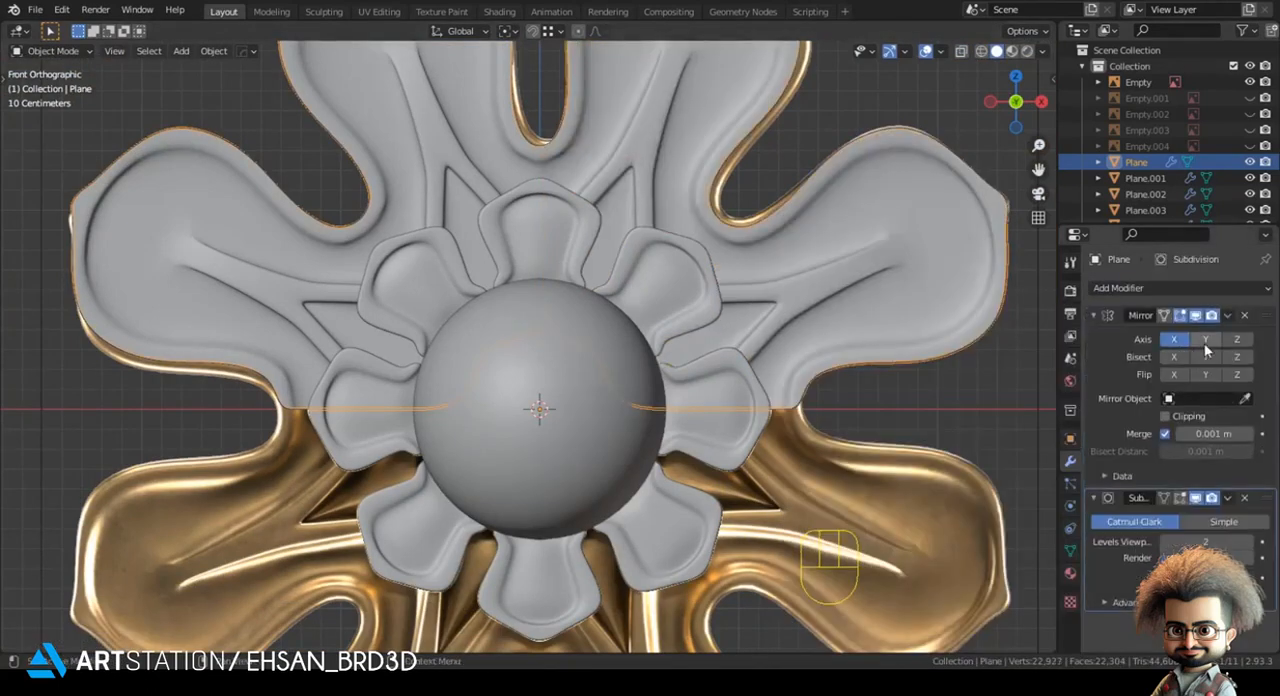
click(1205, 340)
click(1207, 342)
click(1235, 344)
scroll(686, 275, down, 2)
shift+middle_drag(669, 267, 666, 355)
key(alt+a)
scroll(682, 304, down, 2)
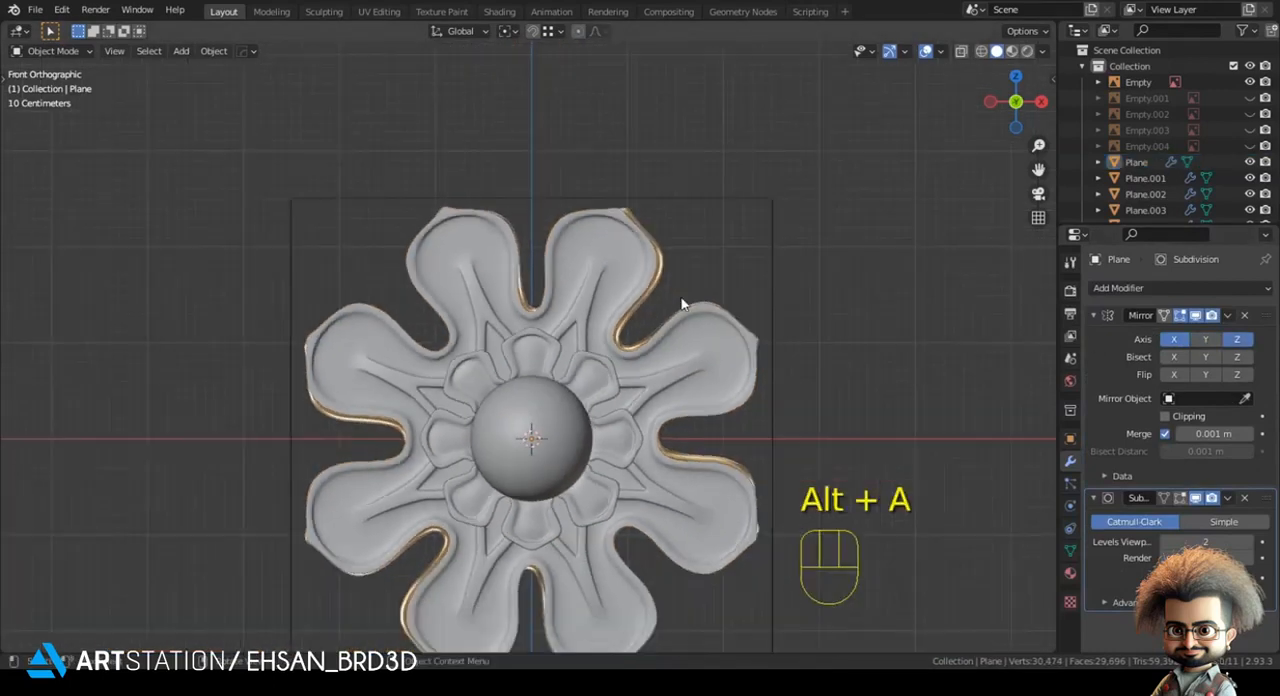
- Select the golden rosette reference image behind the model and delete it
scroll(645, 318, up, 1)
shift+middle_drag(654, 308, 654, 260)
middle_drag(648, 288, 526, 364)
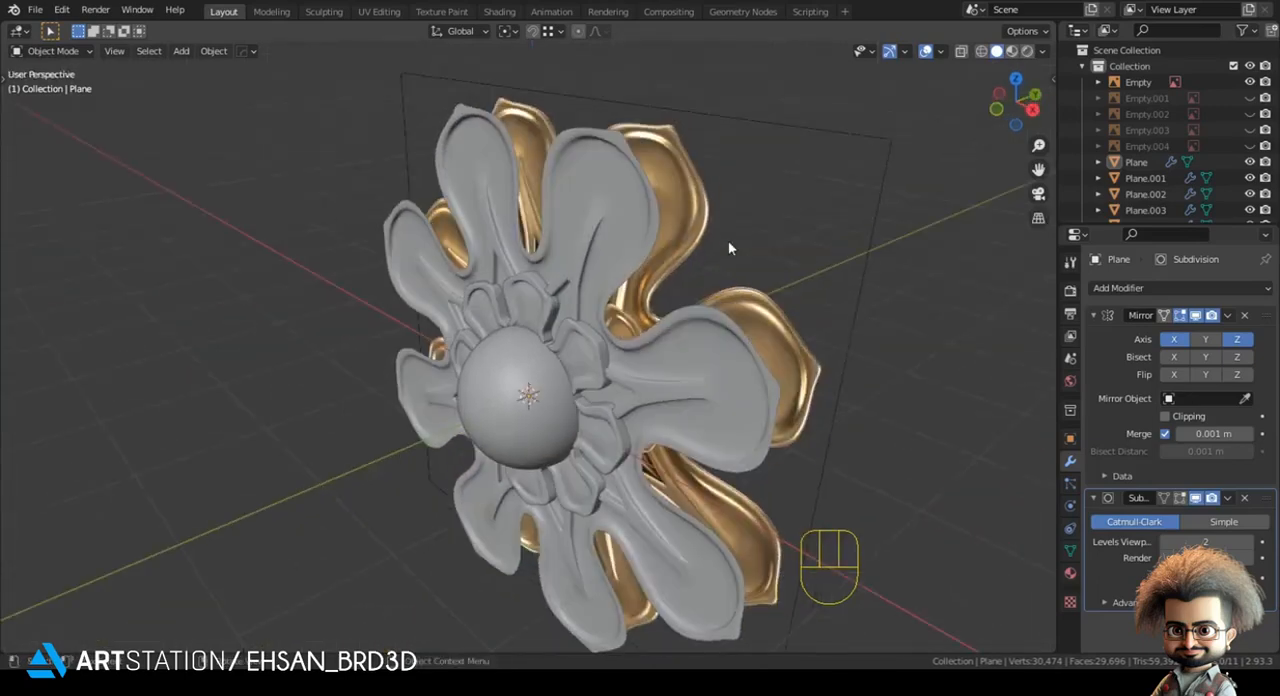
click(808, 130)
middle_drag(810, 132, 874, 132)
key(x)
click(874, 132)
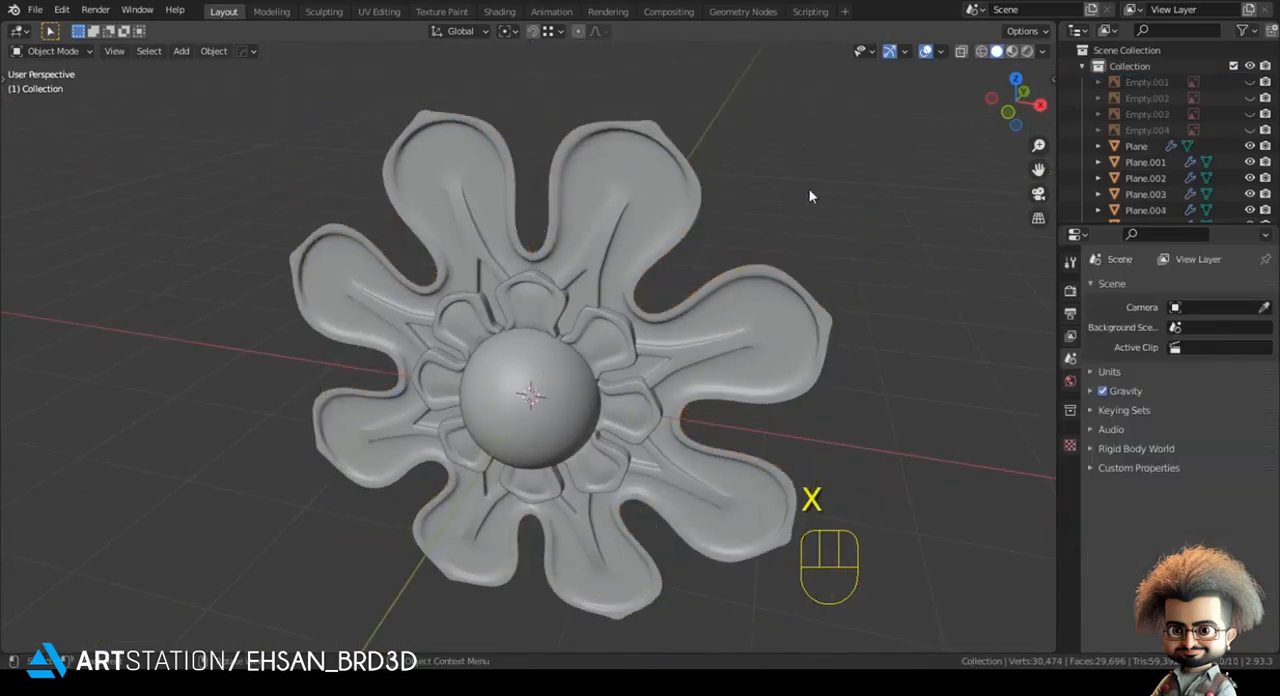
middle_drag(756, 240, 820, 230)
middle_drag(640, 214, 584, 204)
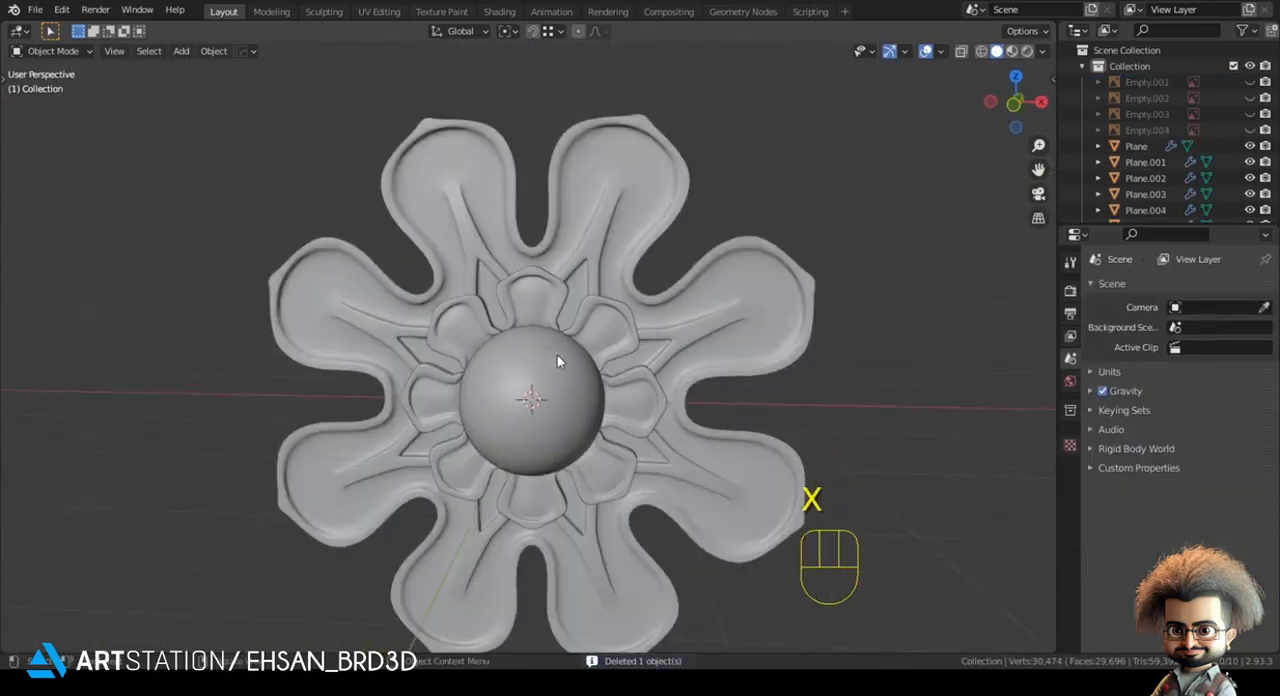
- Isolate the petal mesh and select its open border edges, excluding the edges lying on the two mirror lines
click(574, 239)
key(KP_Divide)
key(Tab)
key(2)
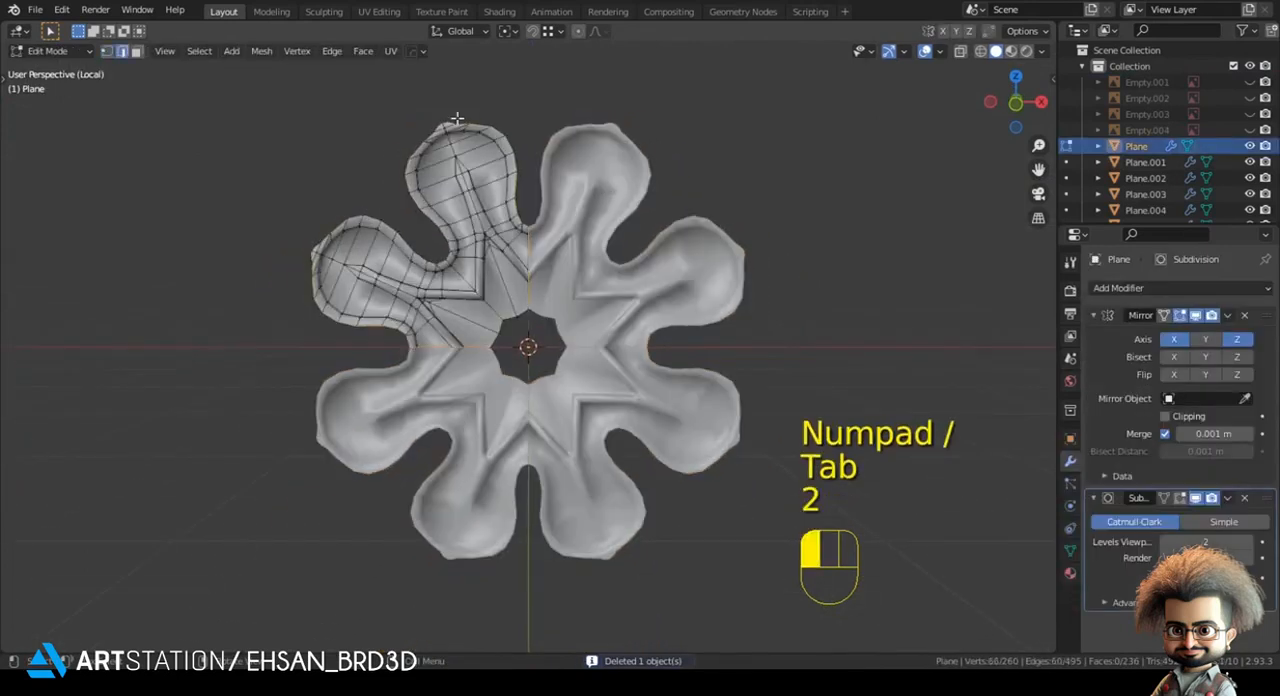
key(KP_1)
key(z)
scroll(535, 157, up, 4)
key(c)
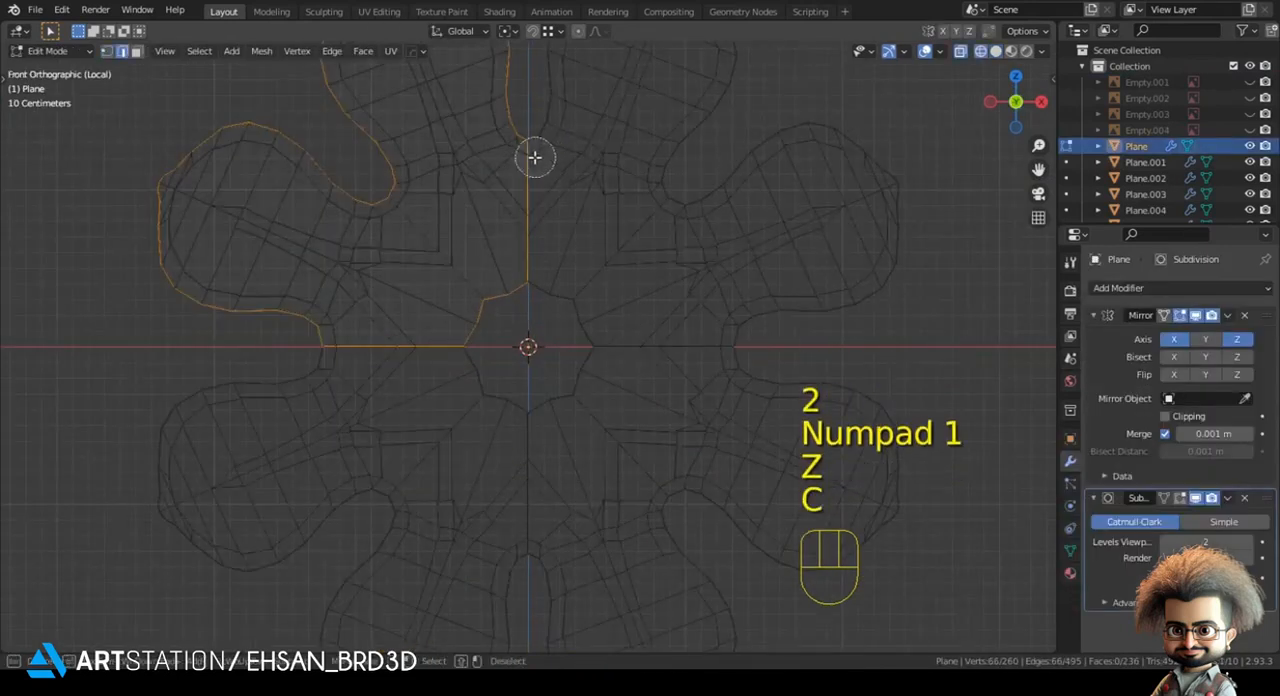
shift+middle_drag(556, 313, 543, 386)
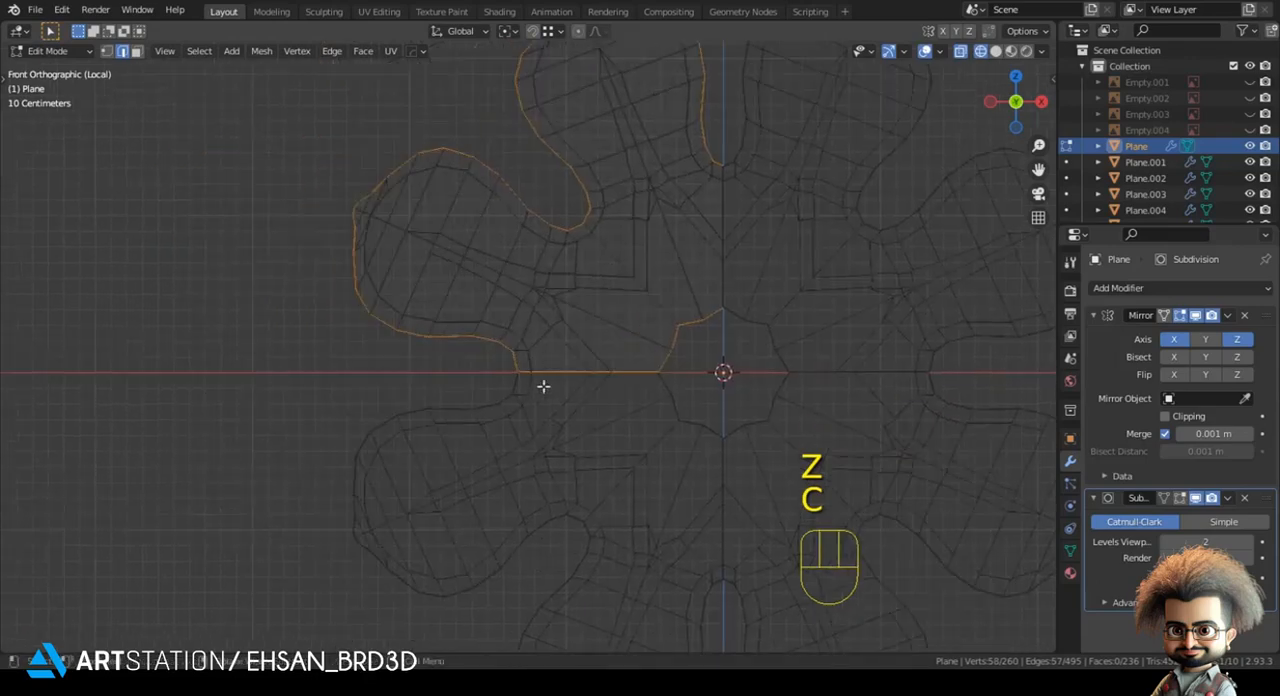
key(z)
middle_drag(620, 373, 486, 403)
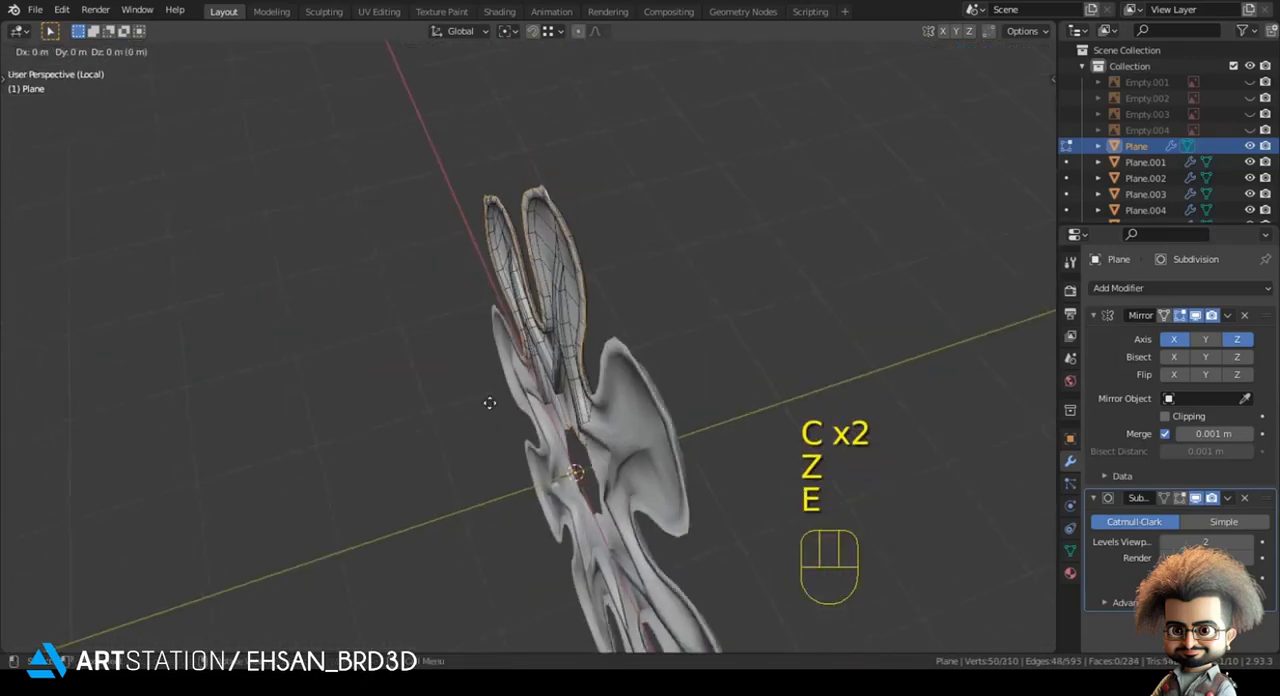
- Extrude the border edges backwards along Y, flatten them to 0 in Y and adjust the wall depth
key(e)
key(y)
key(s)
key(y)
key(KP_0)
key(KP_Enter)
key(g)
key(y)
click(605, 357)
- Add a loop cut around the petals' outer side wall, slid close to its front edge
key(ctrl+r)
click(595, 282)
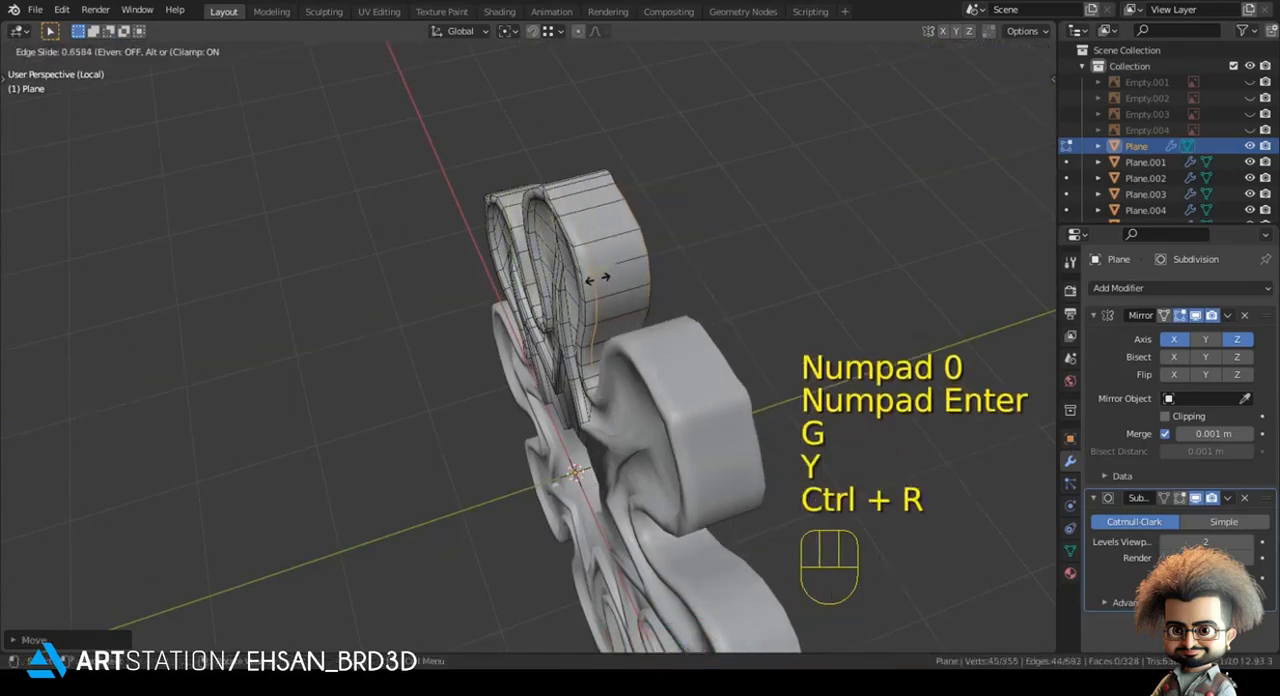
click(597, 288)
key(alt+a)
- Add a loop cut on the central hole's wall near its front edge, and show the whole rosette from the front in Object Mode
scroll(573, 416, up, 8)
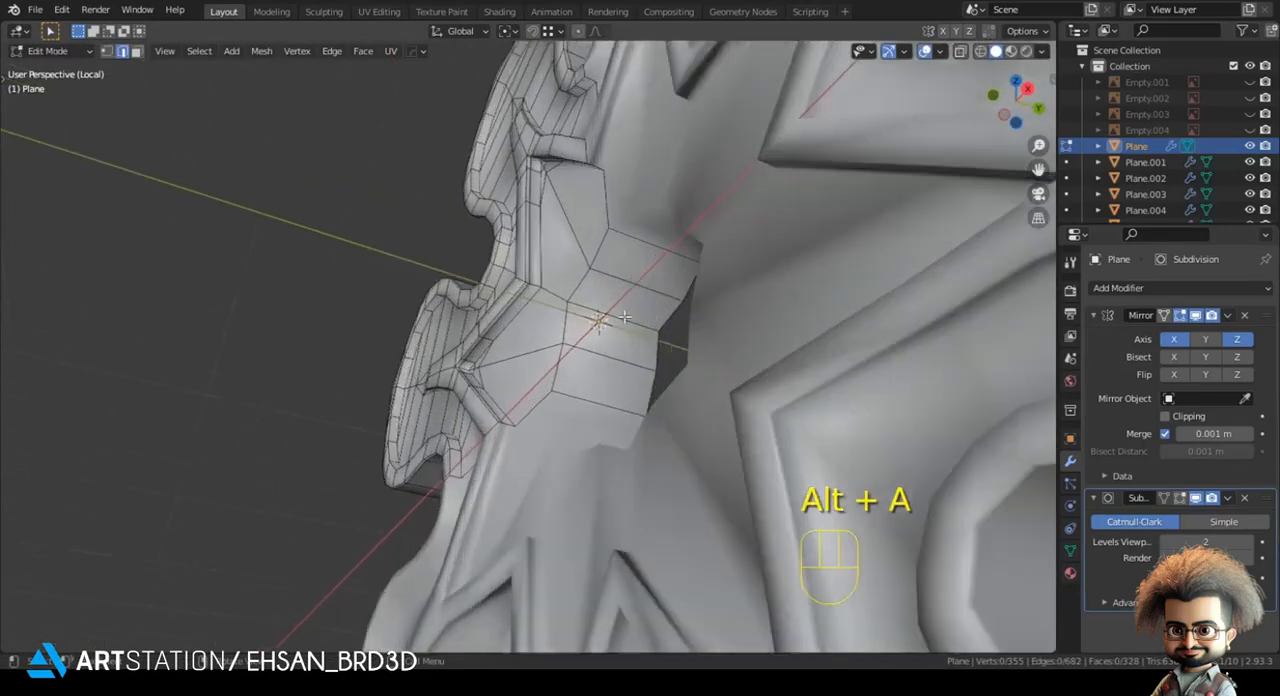
key(ctrl+r)
click(600, 320)
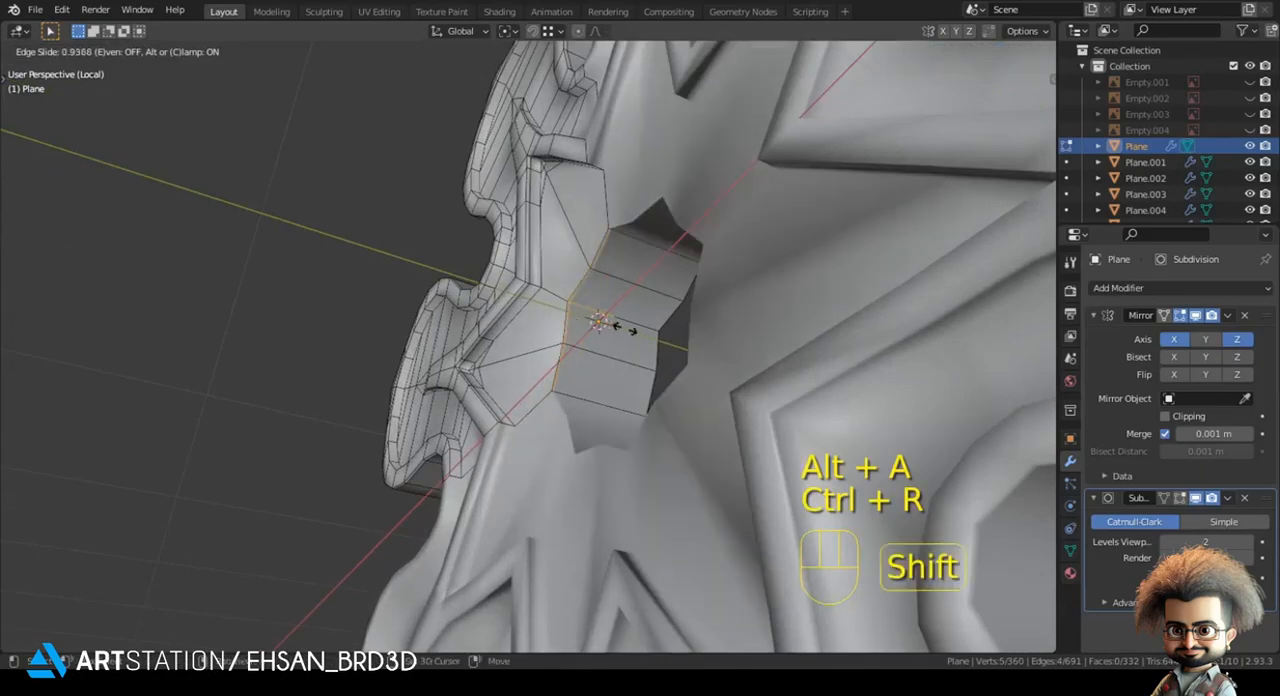
click(605, 322)
key(Tab)
key(KP_Divide)
key(KP_1)
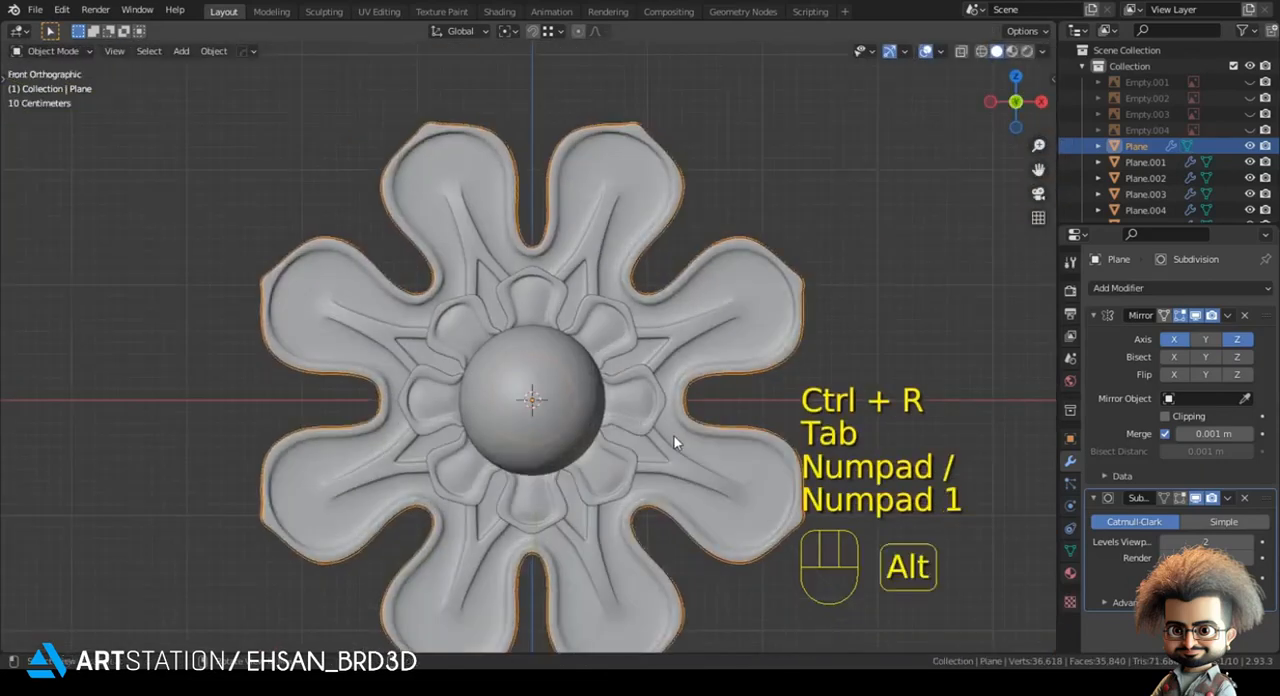
- Clear the selection and inspect the rosette's petals and central sphere up close, ending in the front view
key(alt+a)
click(497, 384)
key(alt+a)
middle_drag(497, 384, 457, 396)
click(543, 385)
key(alt+a)
scroll(457, 396, up, 1)
key(KP_1)
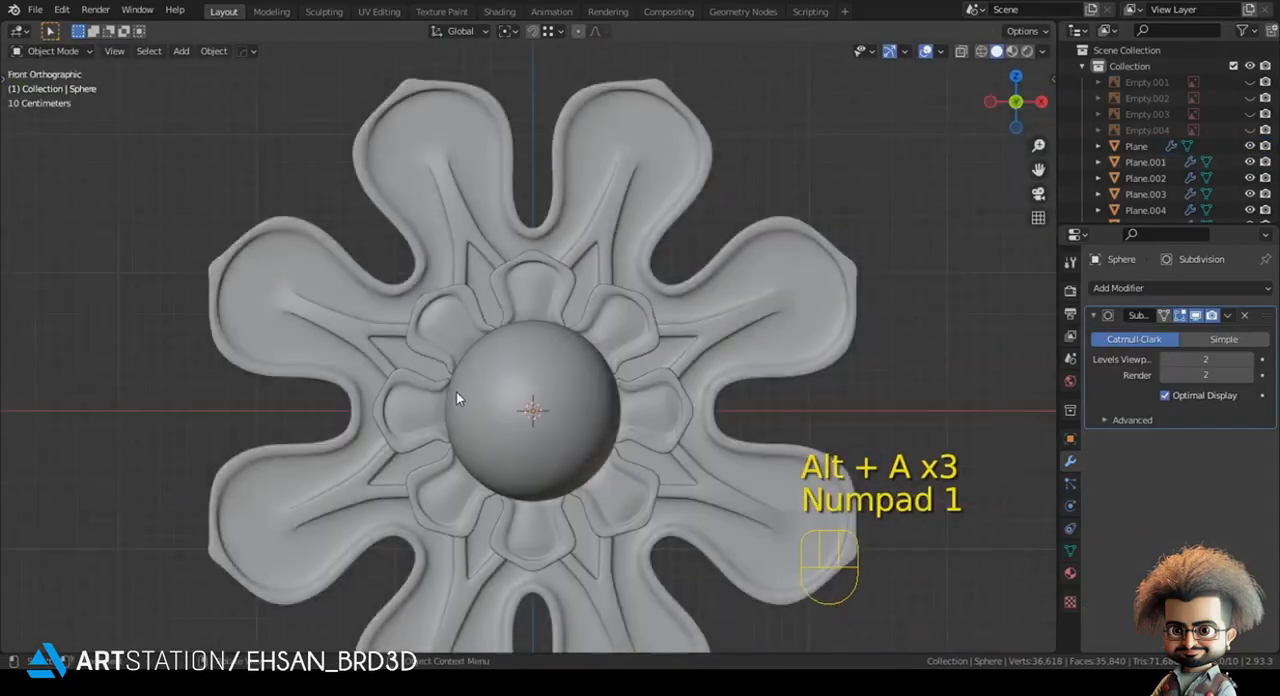